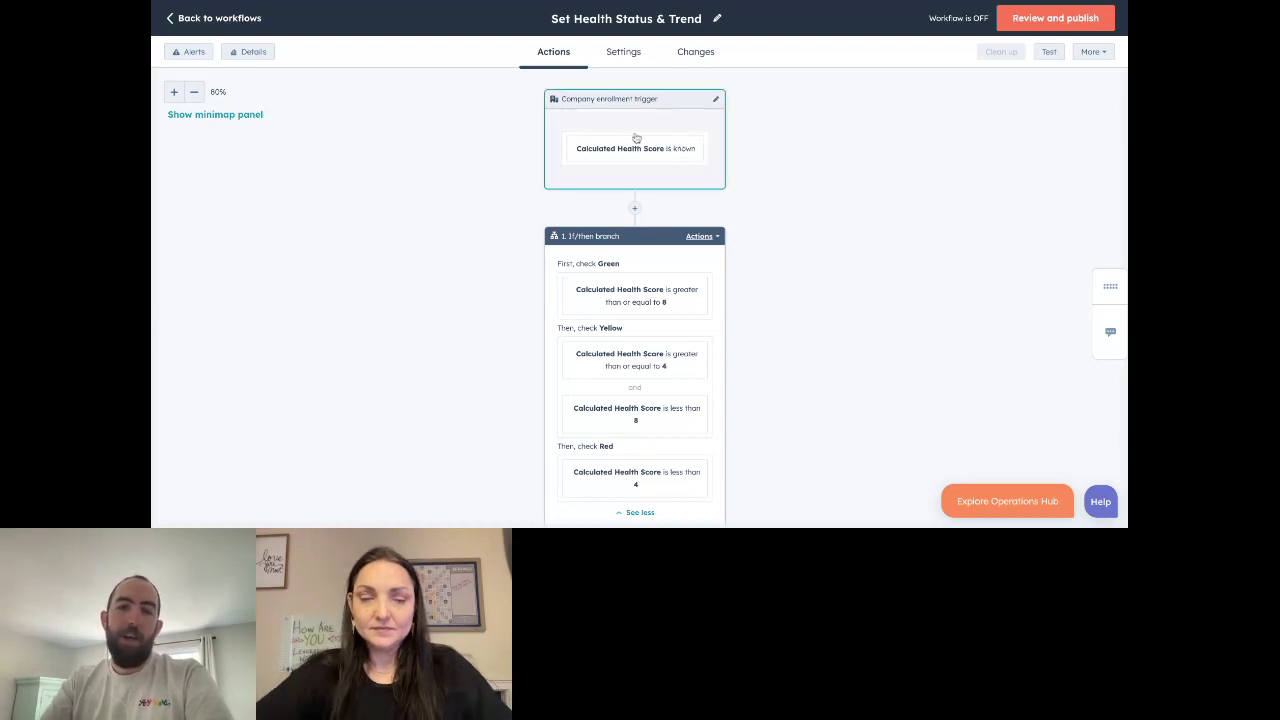
Open the company enrollment trigger, review its criteria and re-enrollment settings, and close it without changes.
left_click(692, 146)
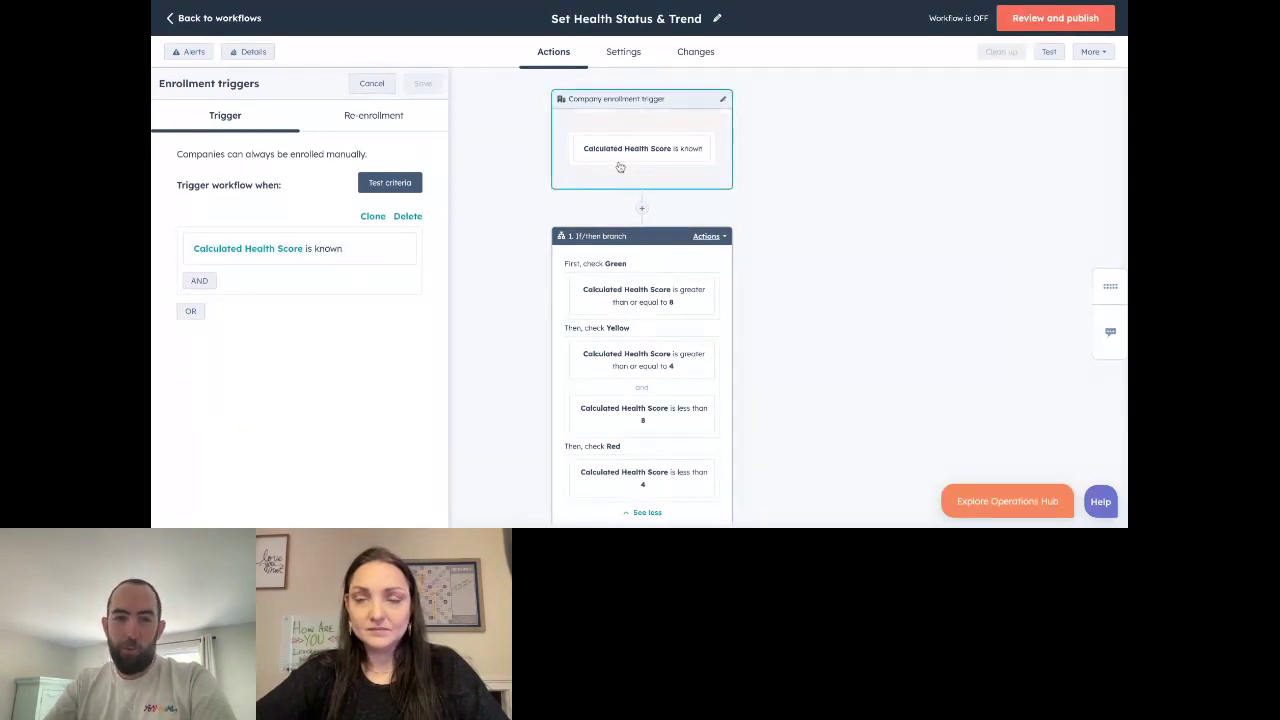
left_click(378, 115)
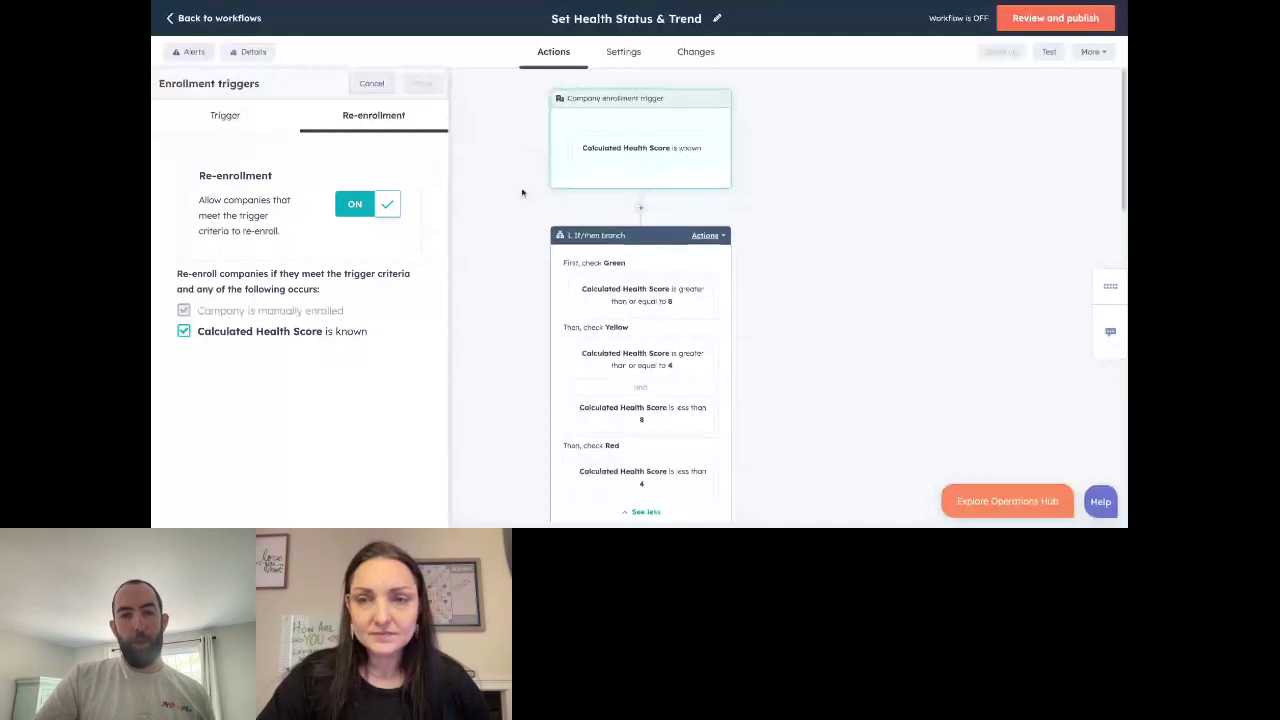
scroll(521, 192, "down", 1)
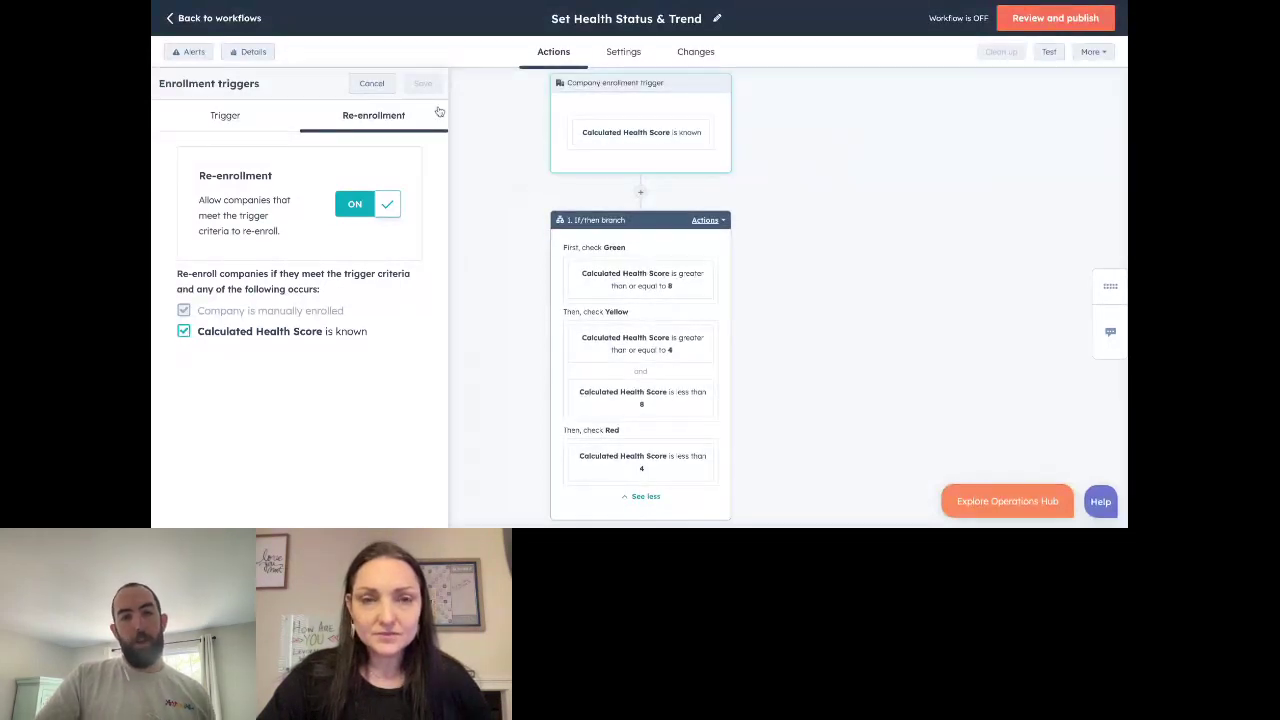
left_click(371, 83)
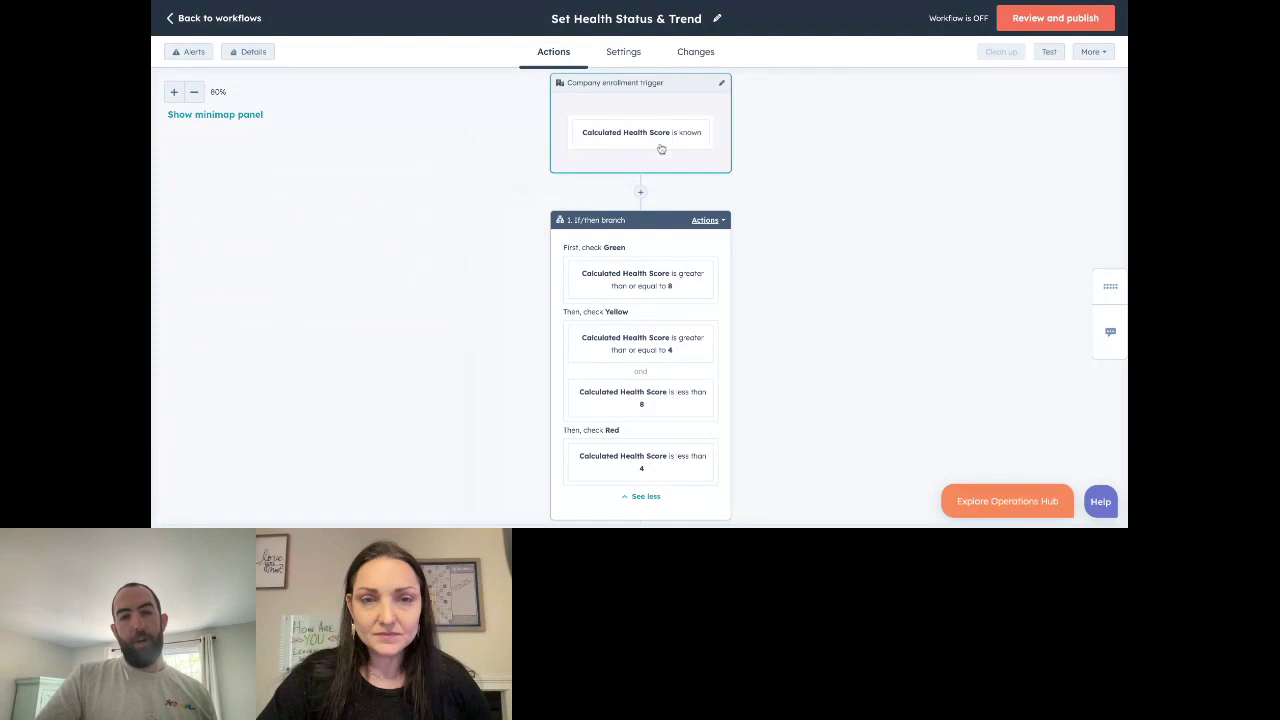
Examine the Calculated Health Score conditions for Green, Yellow and Red in the first if/then branch.
scroll(663, 145, "down", 3)
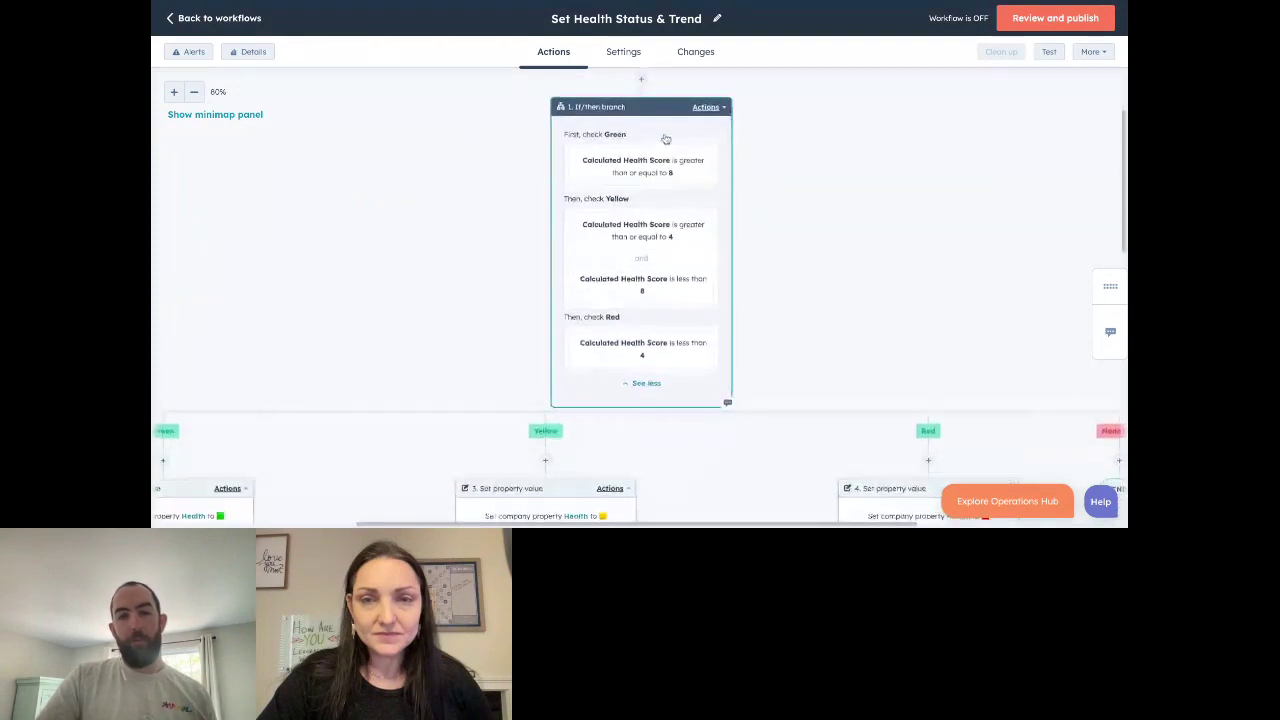
scroll(683, 263, "down", 1)
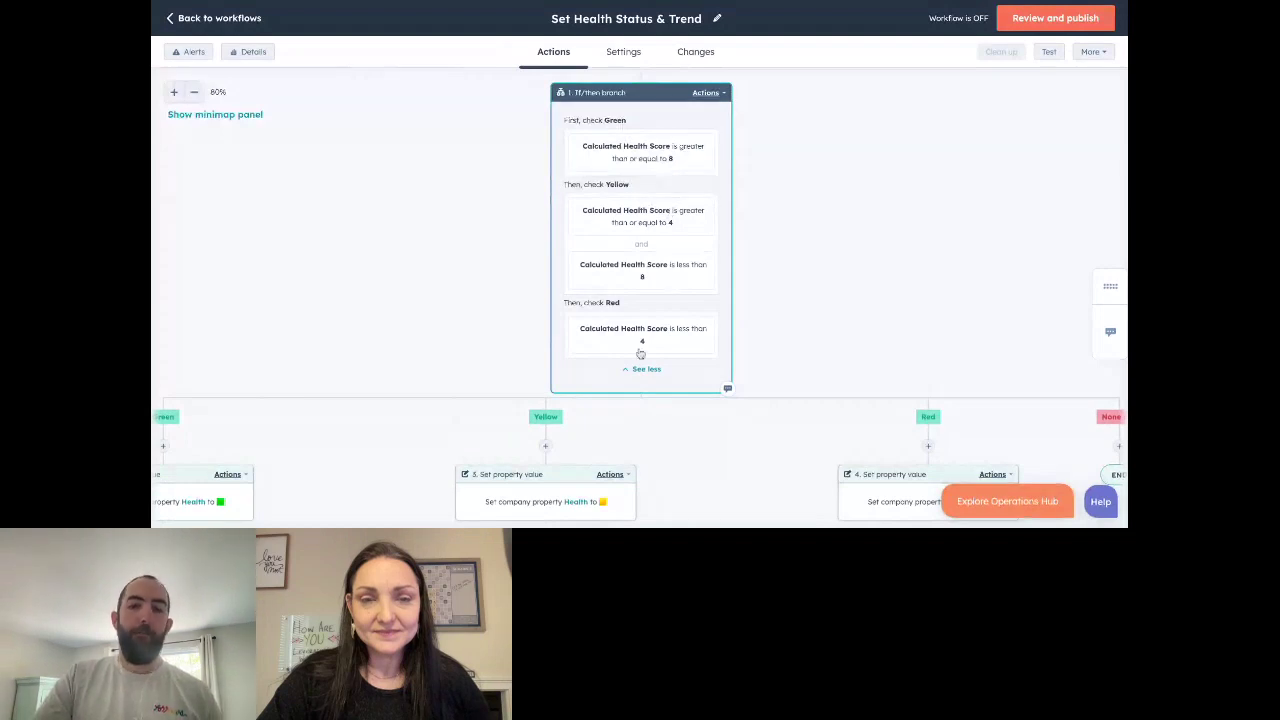
scroll(641, 235, "down", 1)
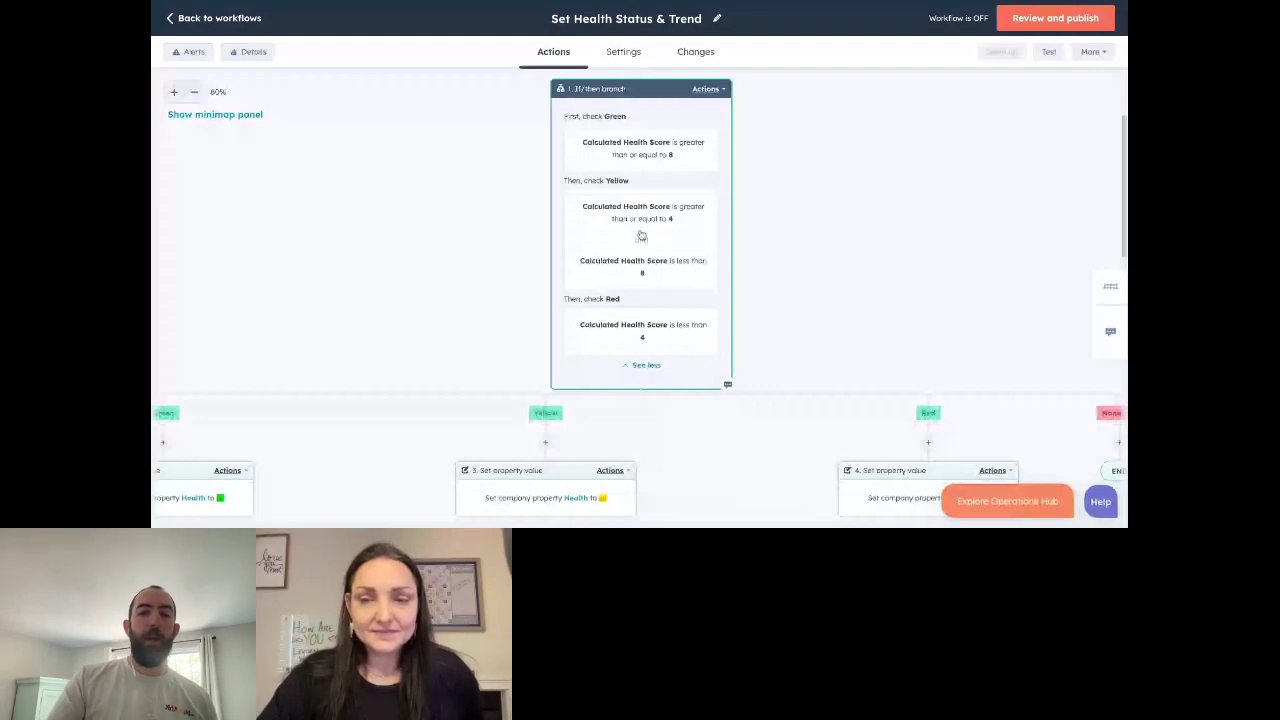
scroll(641, 235, "up", 1)
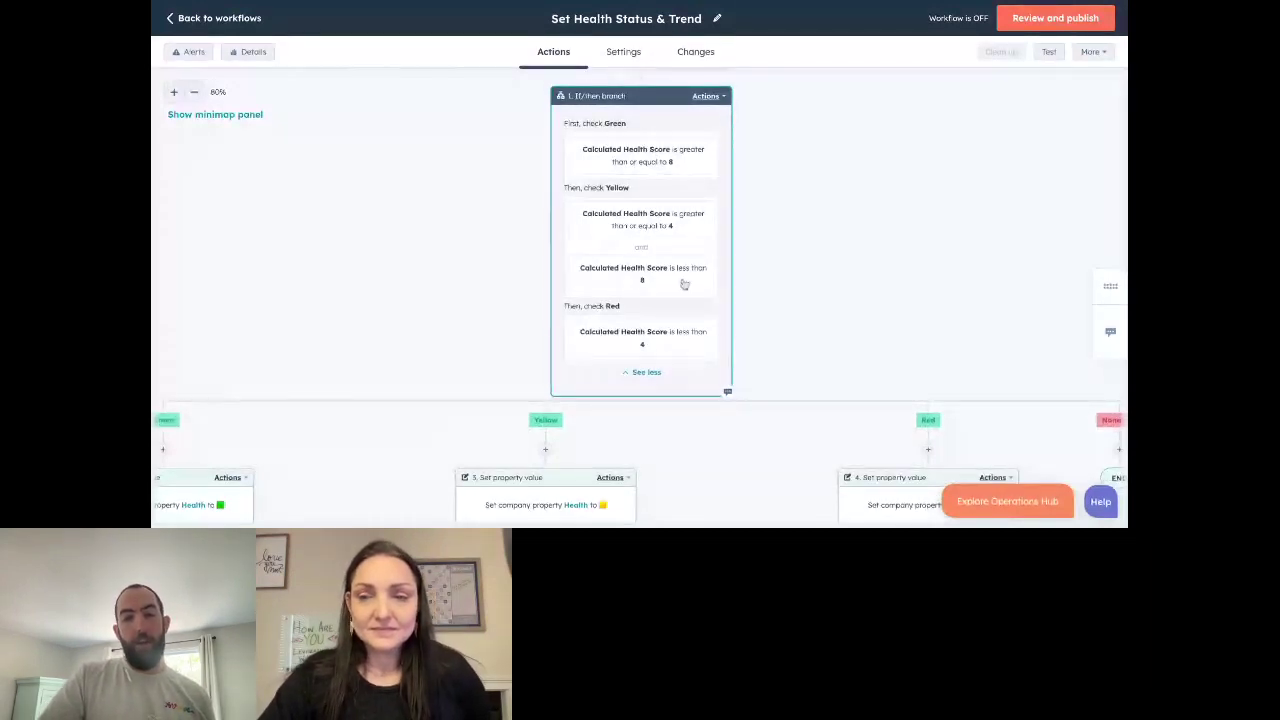
scroll(680, 295, "down", 1)
scroll(677, 300, "up", 3)
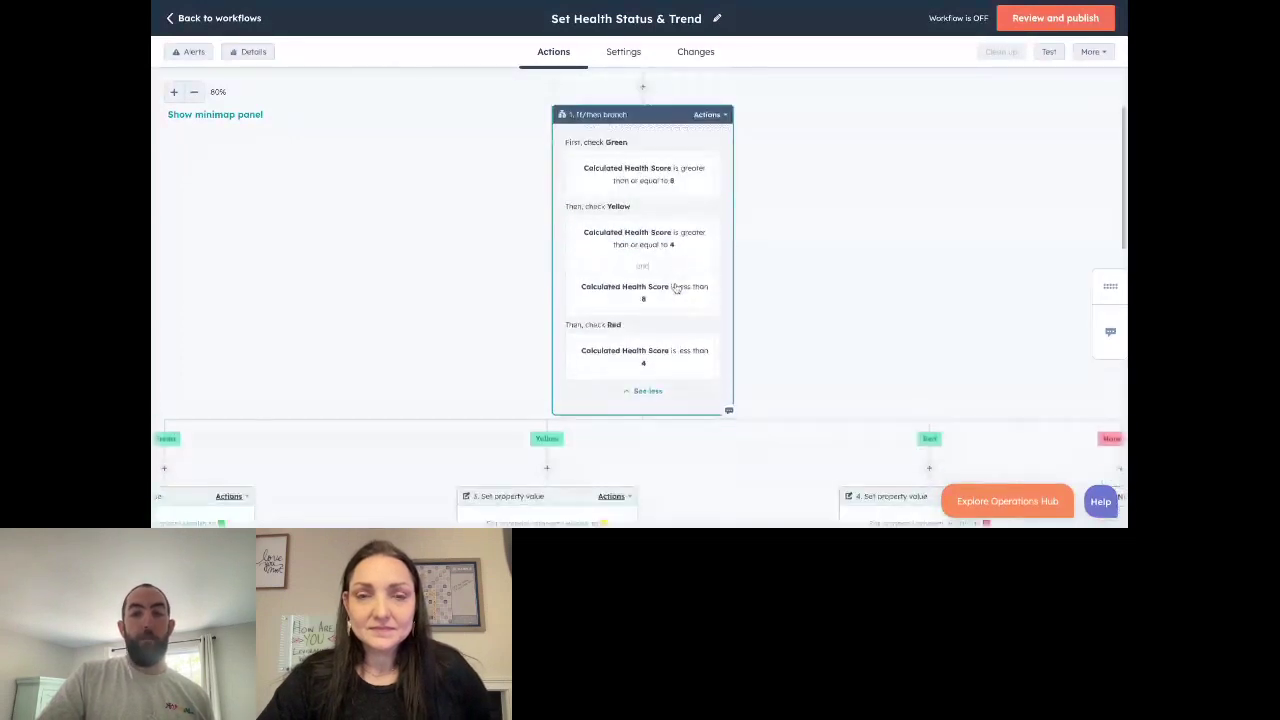
scroll(666, 209, "down", 2)
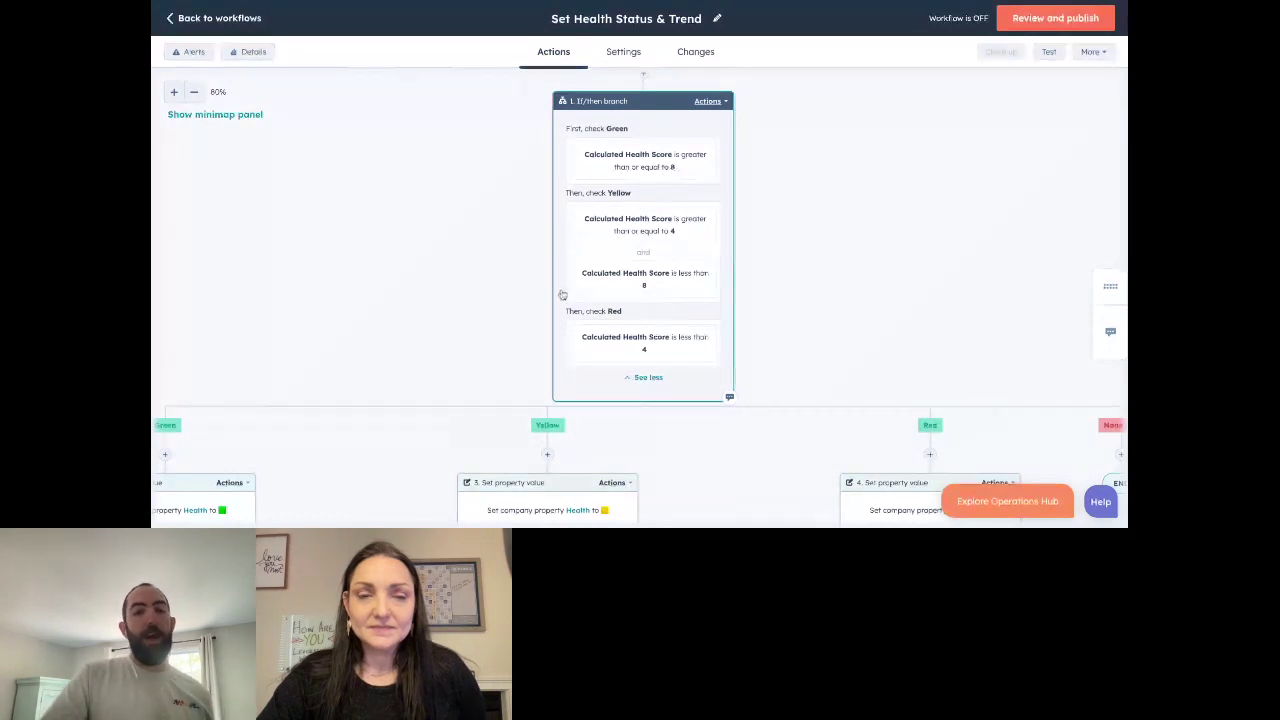
Examine how the Green, Yellow and Red branches each set the company's Health property and lead to the trend branch.
scroll(562, 292, "down", 2)
scroll(562, 285, "down", 5)
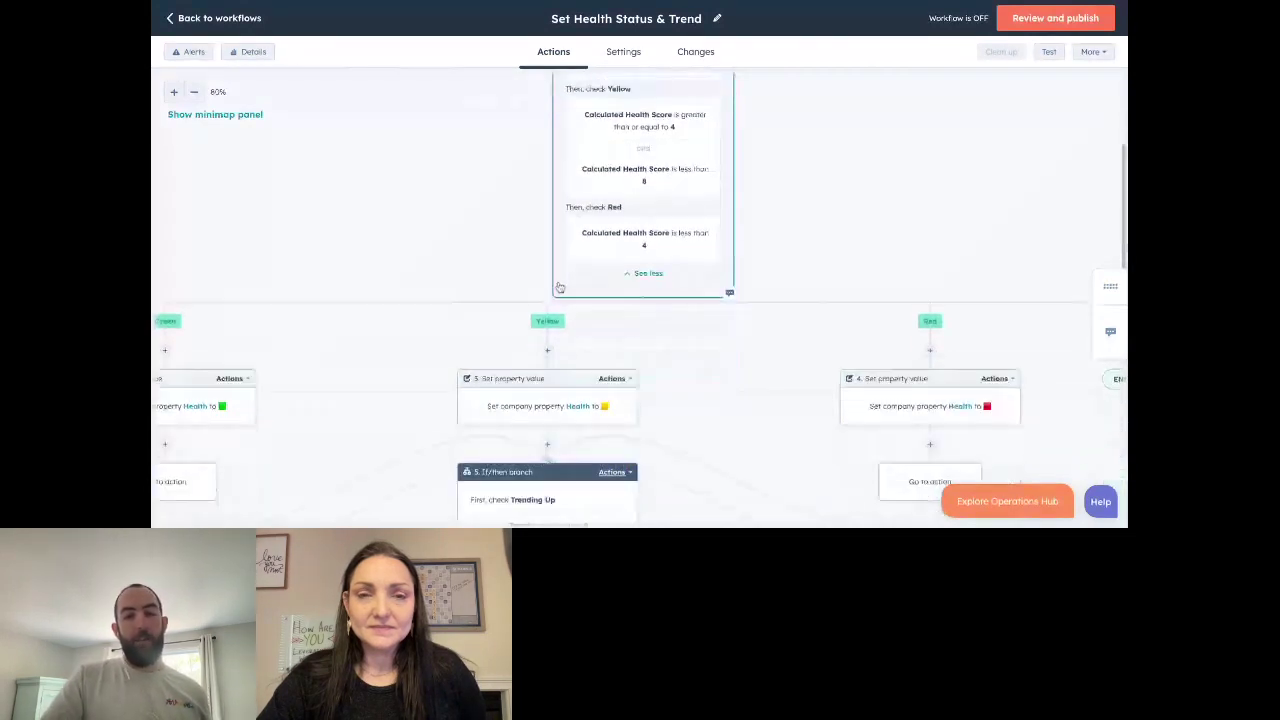
scroll(567, 276, "left", 2)
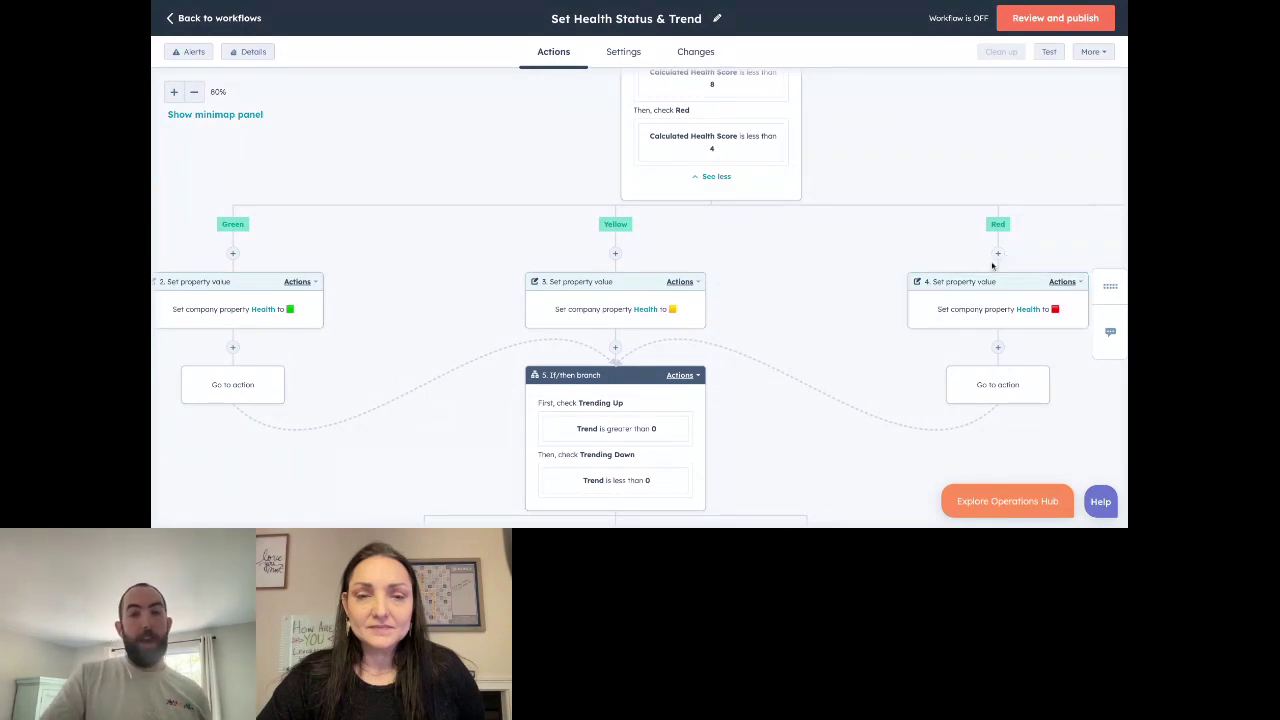
scroll(945, 259, "up", 2)
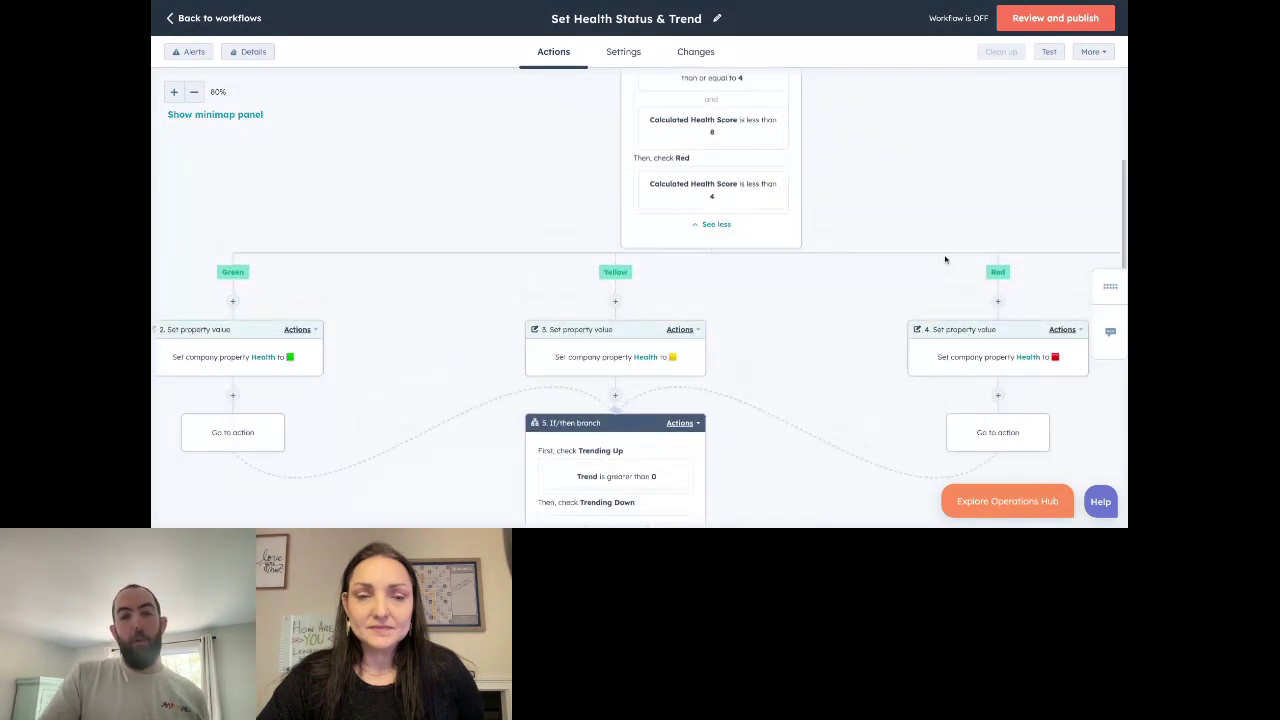
scroll(915, 297, "up", 1)
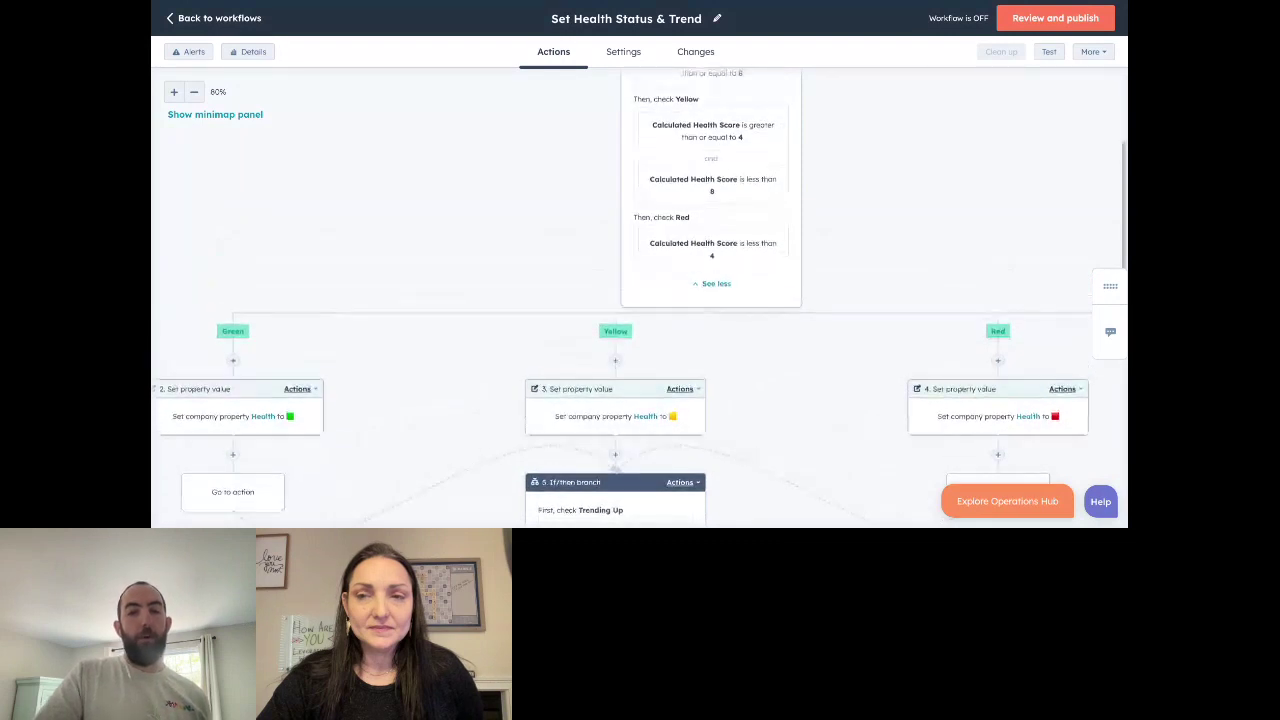
scroll(915, 297, "down", 1)
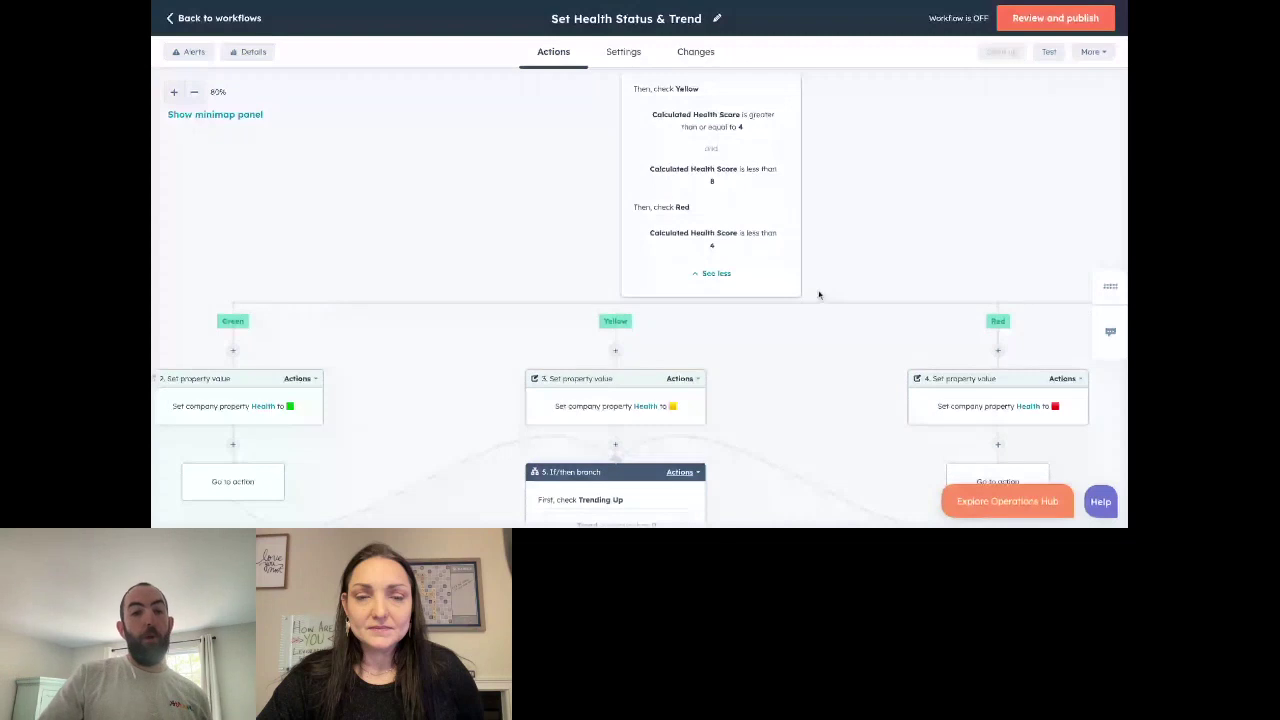
scroll(766, 284, "up", 2)
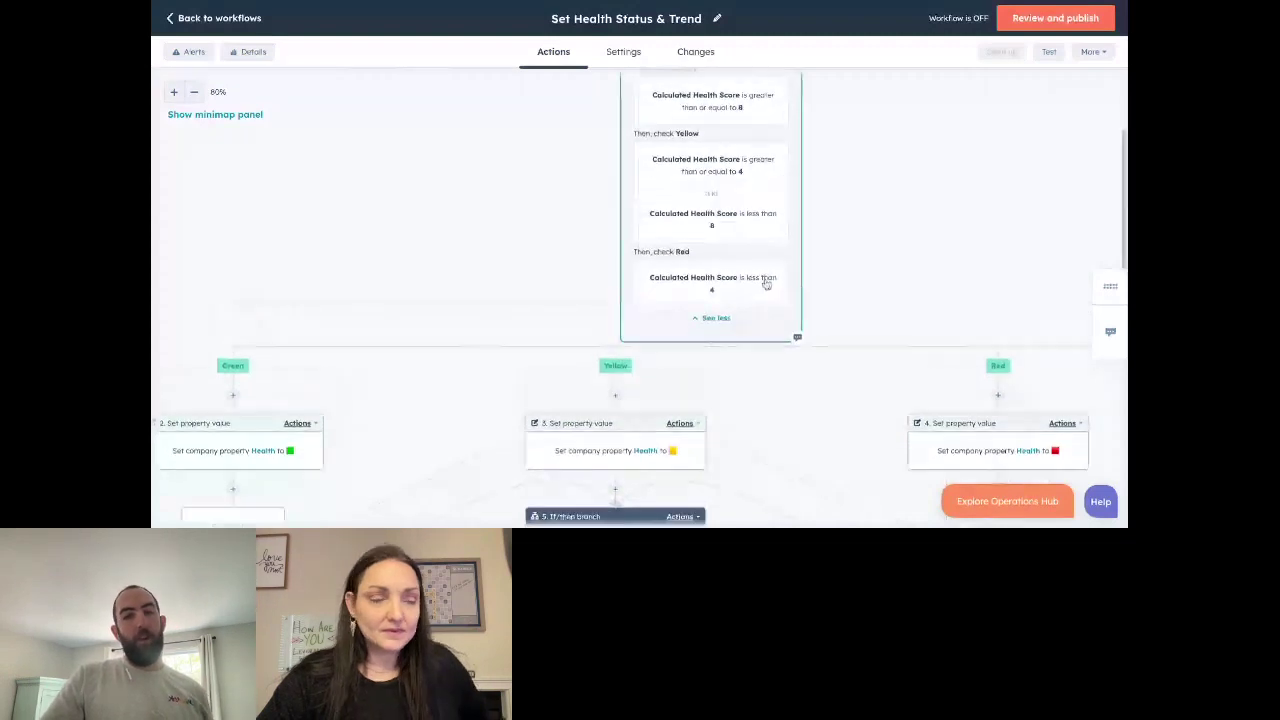
scroll(766, 284, "up", 1)
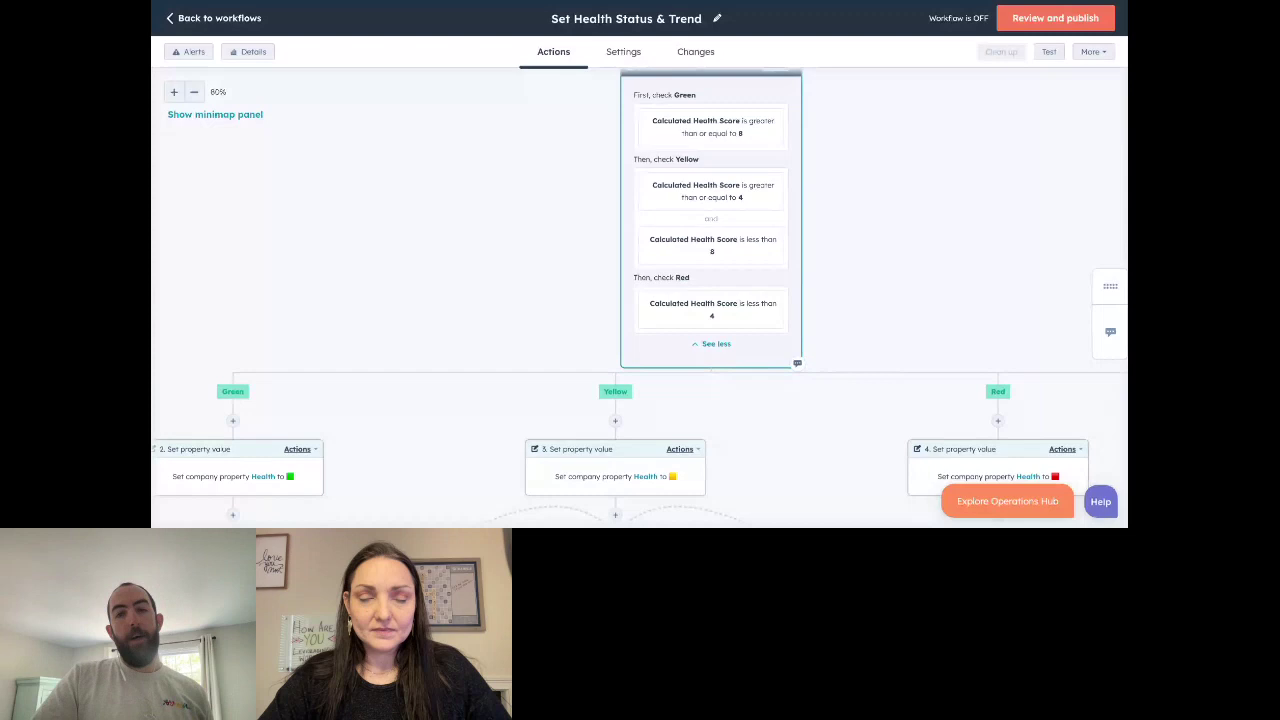
scroll(640, 300, "down", 2)
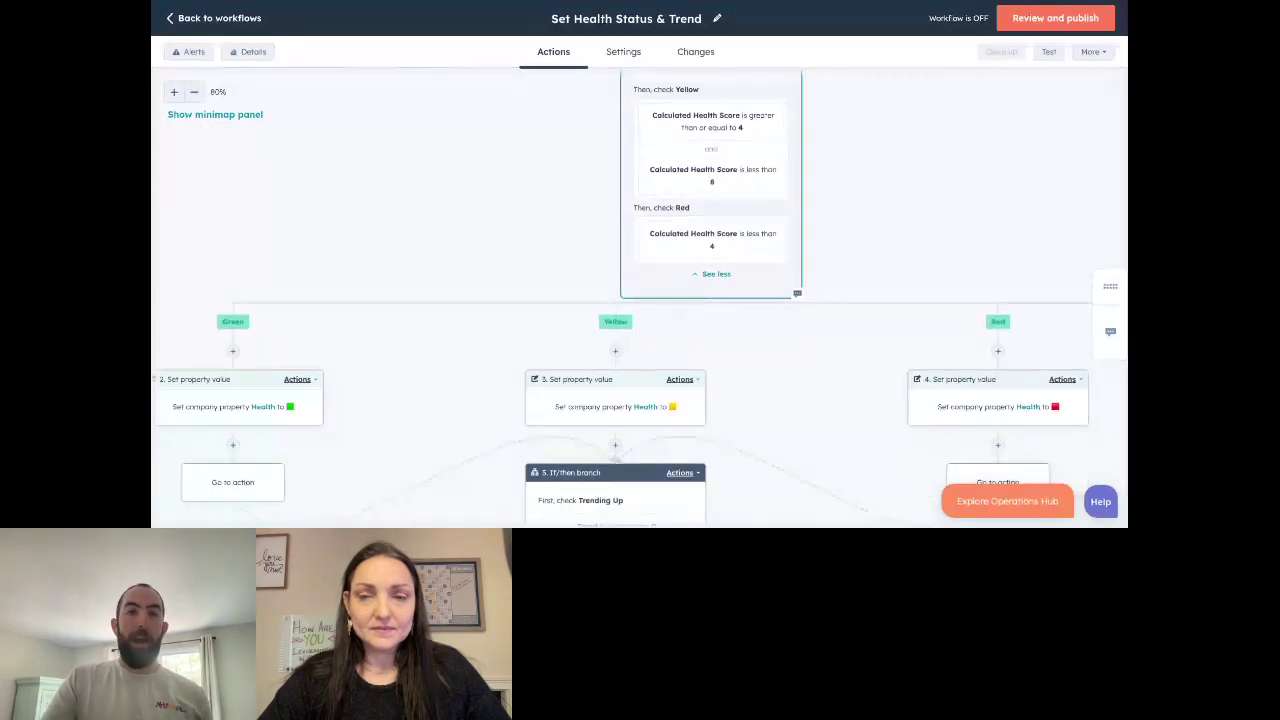
scroll(745, 272, "down", 1)
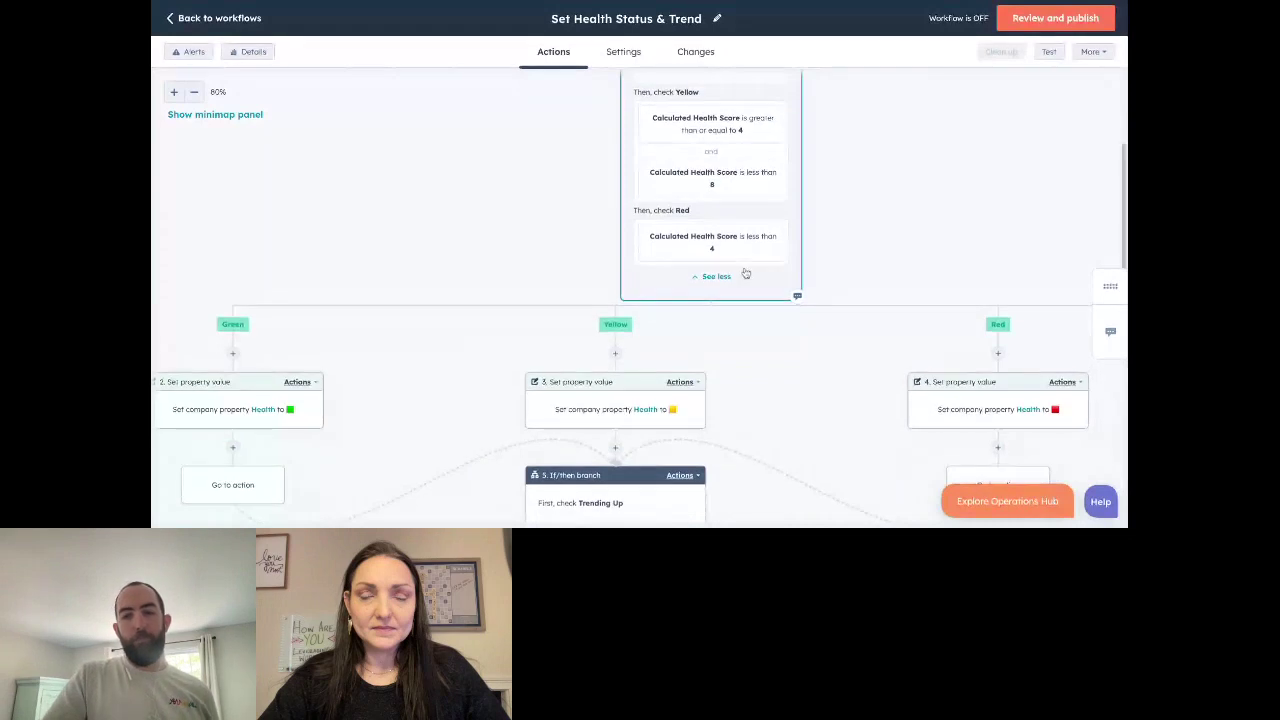
scroll(745, 272, "down", 1)
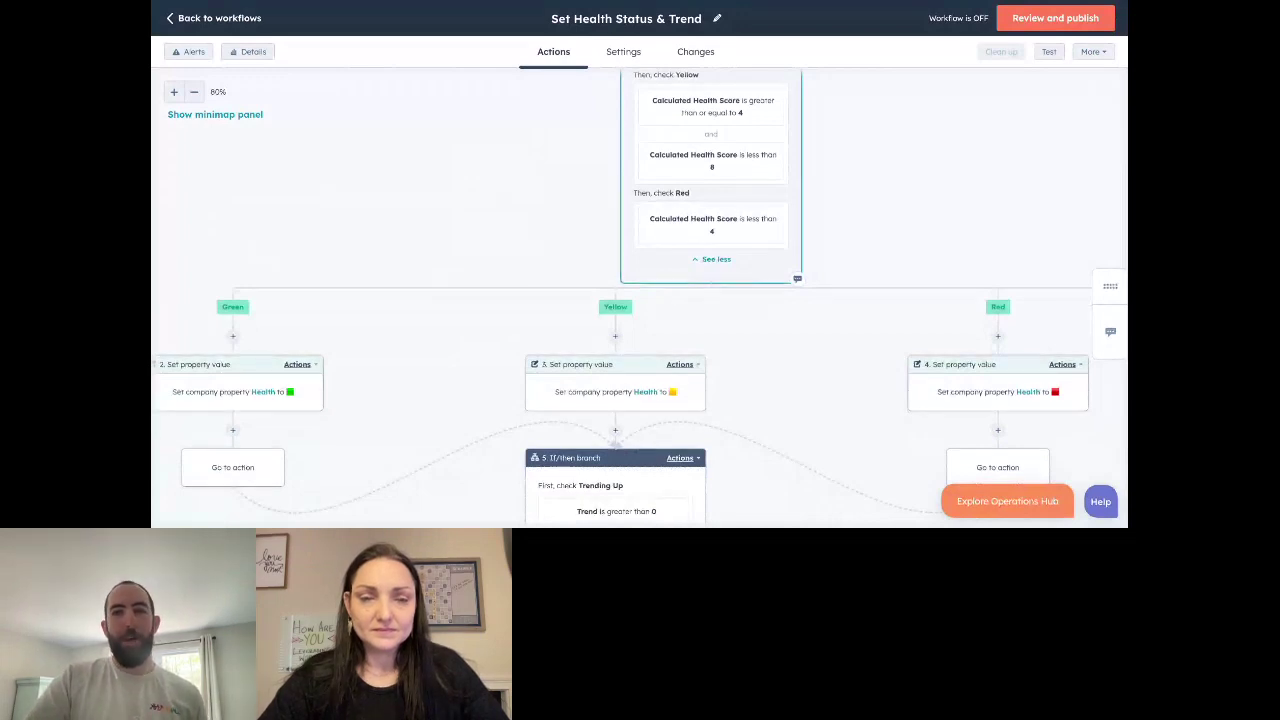
scroll(636, 299, "down", 1)
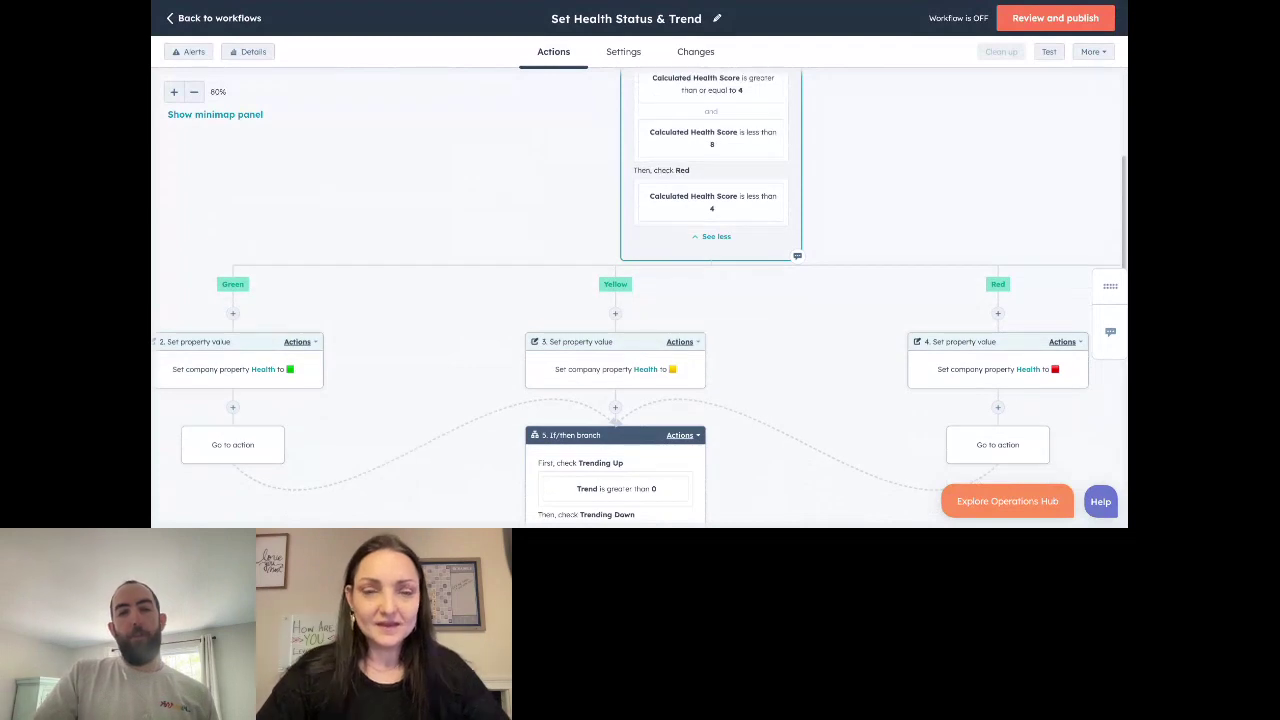
Open the first if/then branch for editing, review the criteria of its Green, Yellow and Red branches, and close it without changes.
scroll(636, 299, "up", 2)
scroll(640, 300, "up", 2)
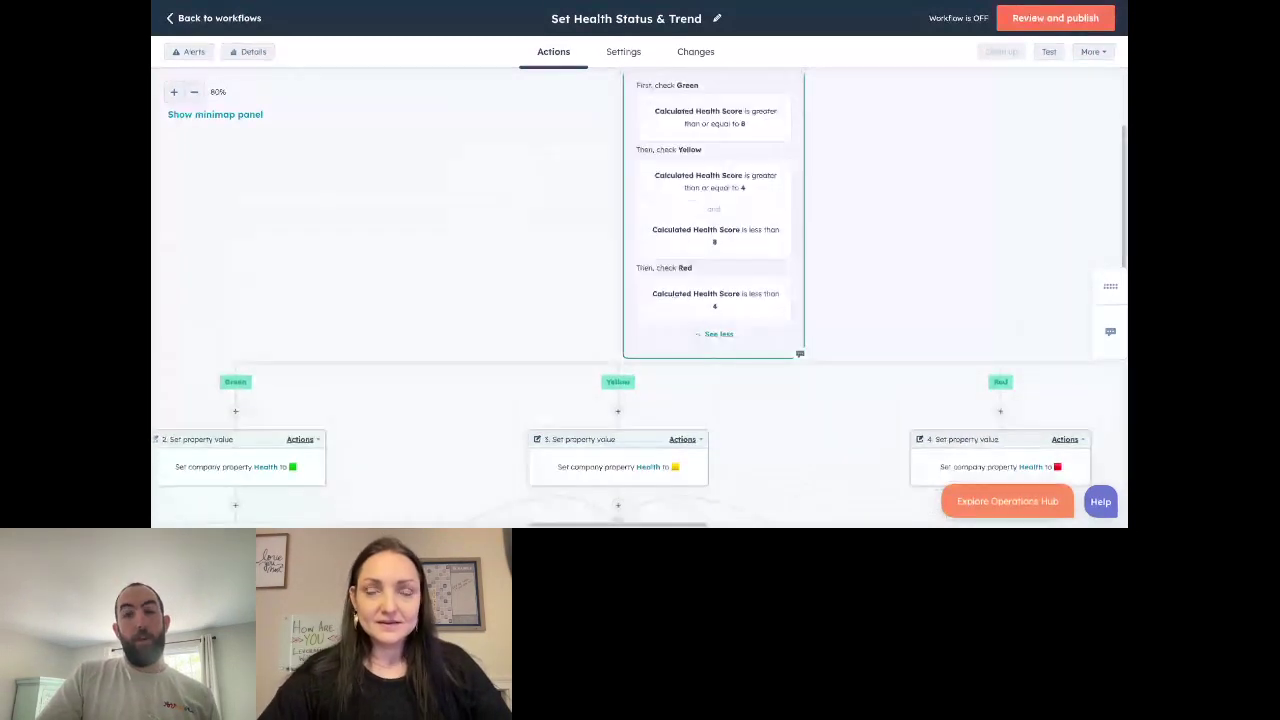
scroll(703, 160, "up", 5)
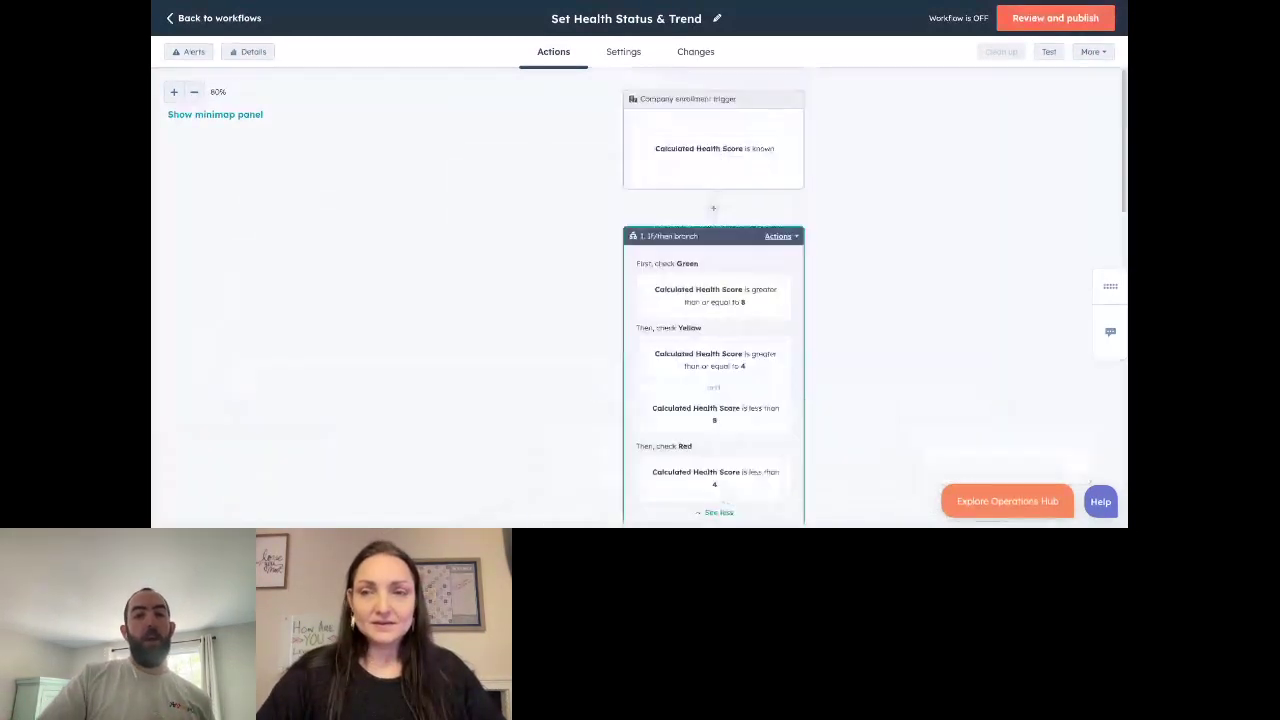
scroll(740, 145, "down", 4)
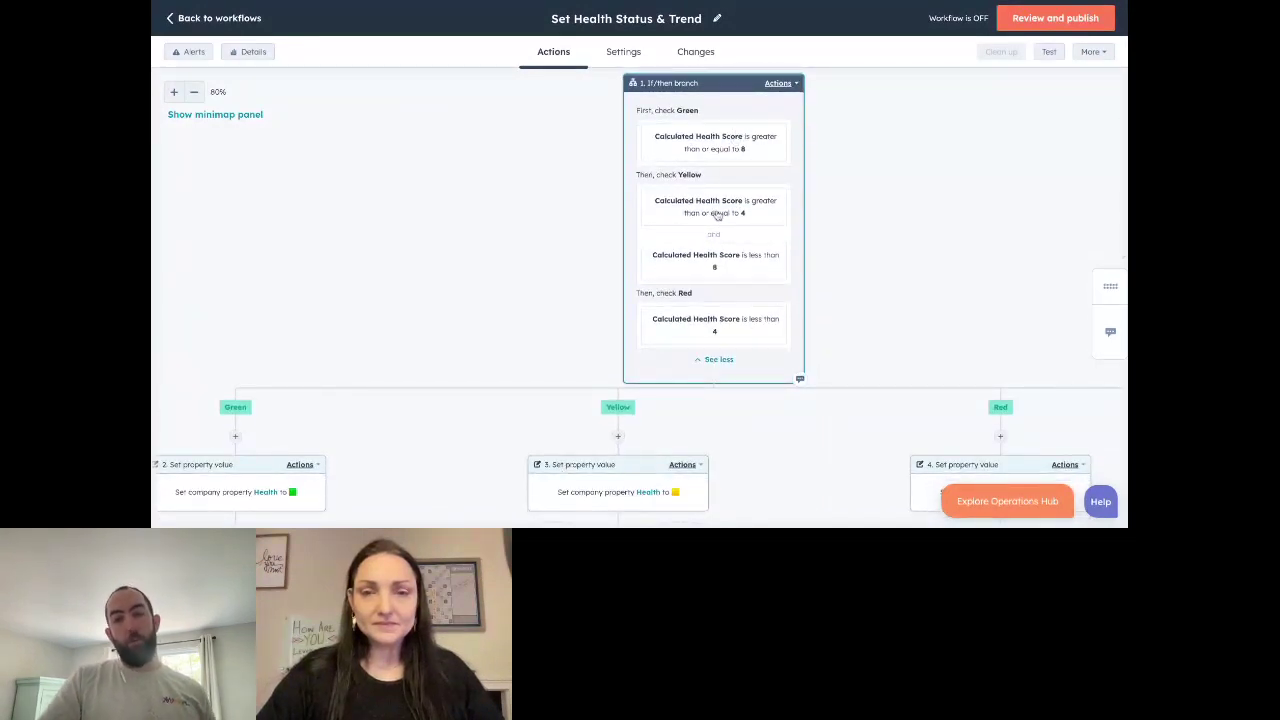
left_click(749, 110)
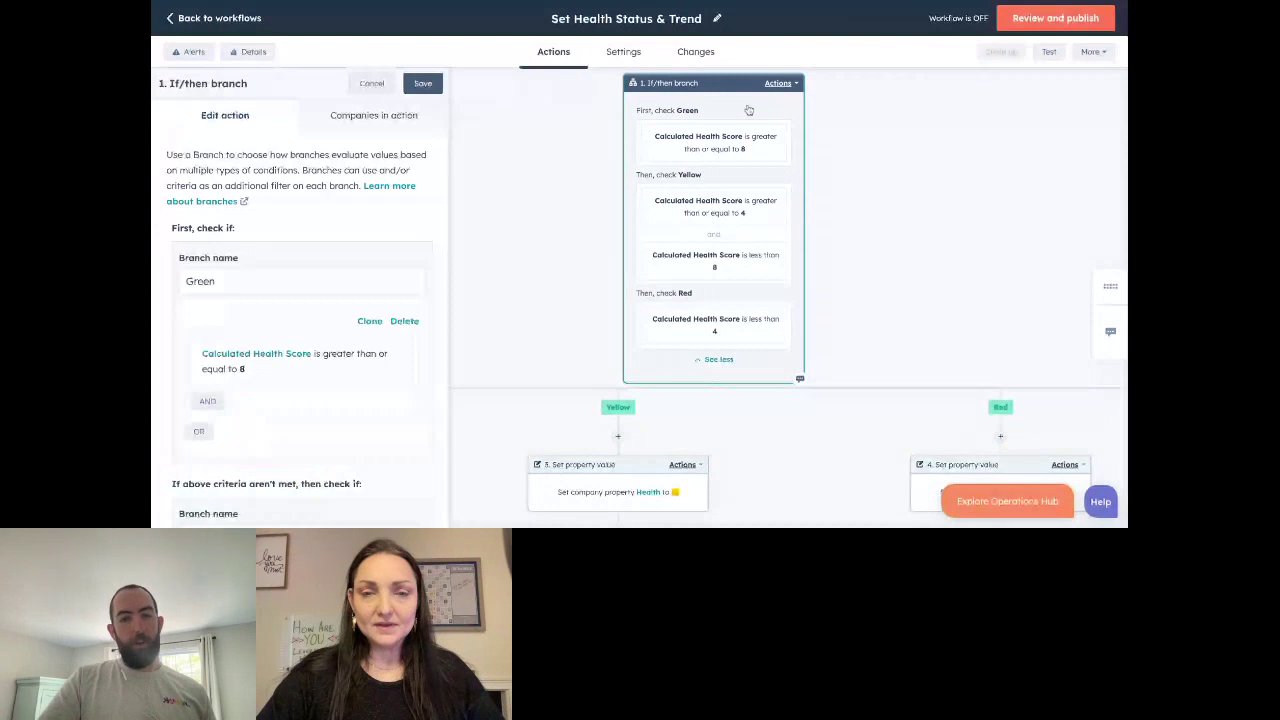
scroll(320, 330, "down", 2)
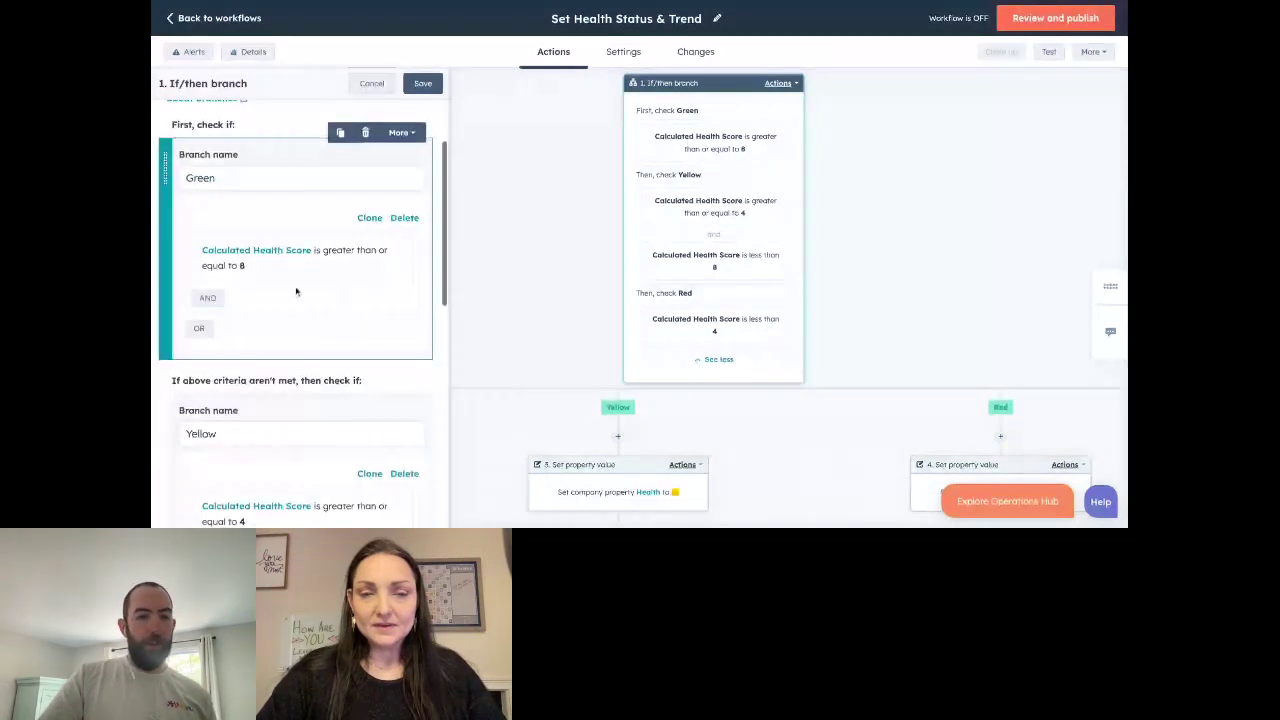
scroll(296, 291, "down", 1)
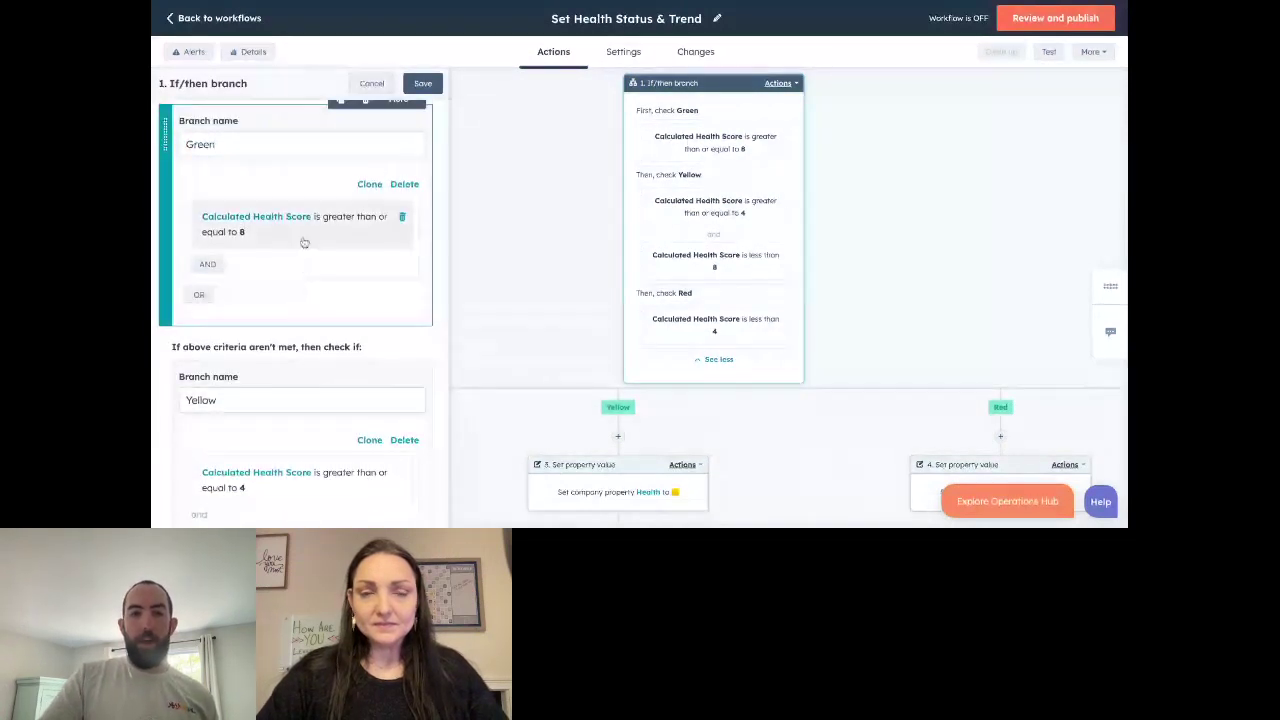
scroll(270, 258, "down", 3)
scroll(270, 258, "down", 3)
left_click(308, 323)
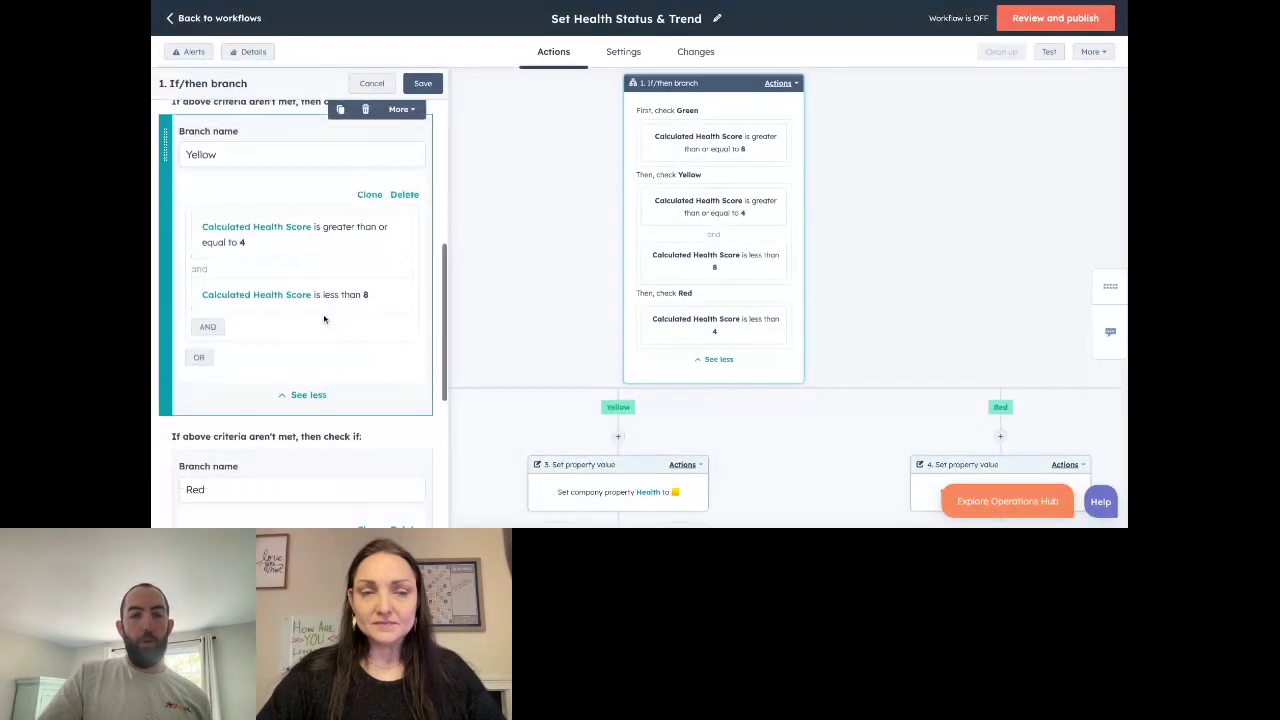
scroll(324, 319, "up", 1)
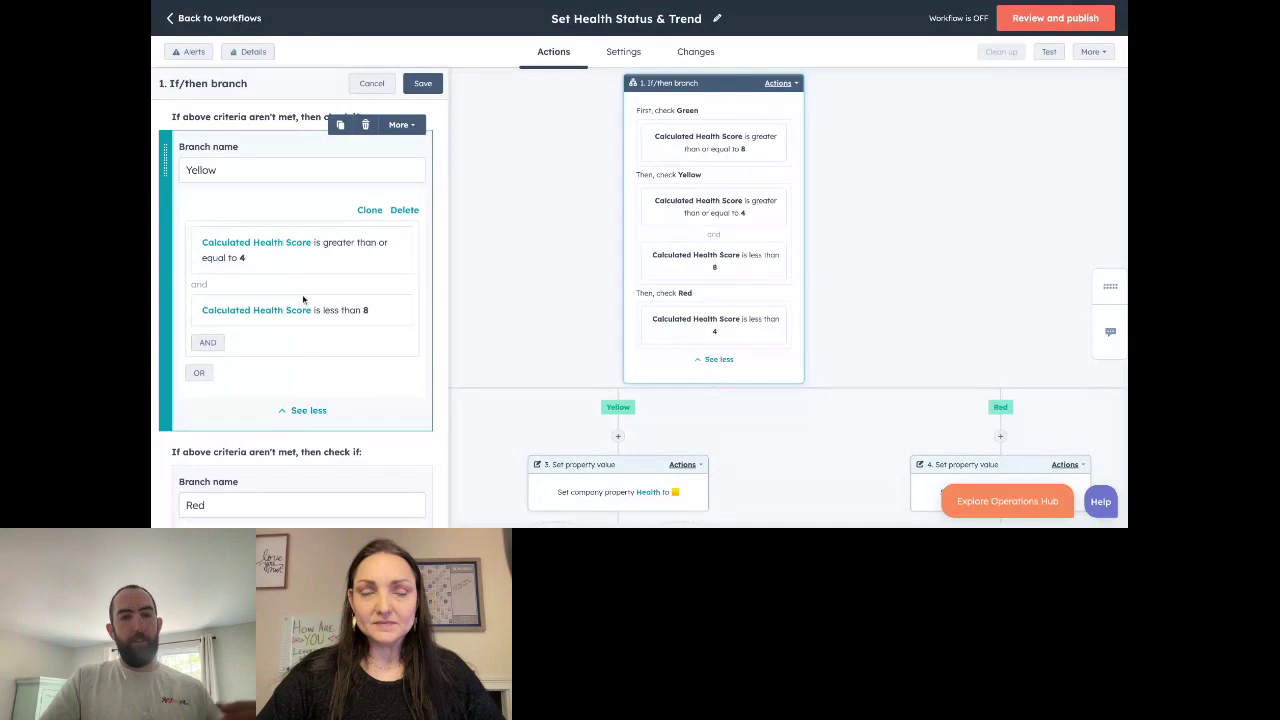
scroll(303, 299, "down", 4)
scroll(306, 397, "down", 2)
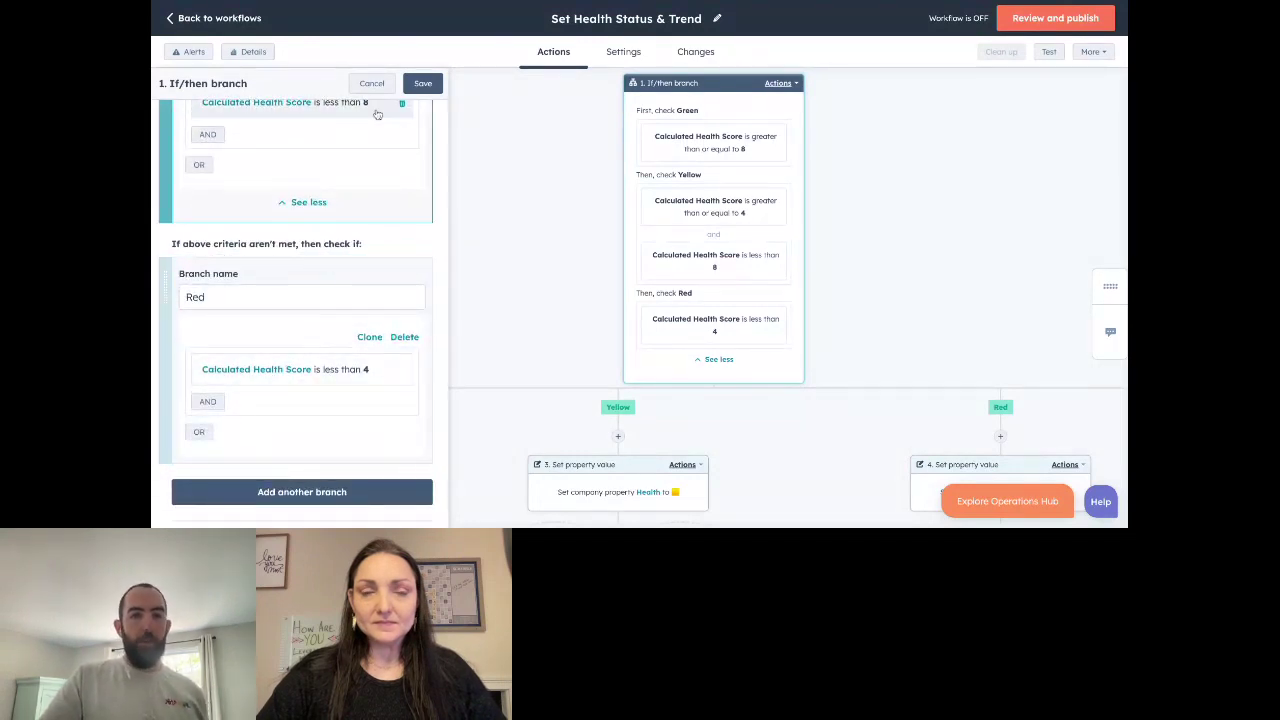
left_click(586, 220)
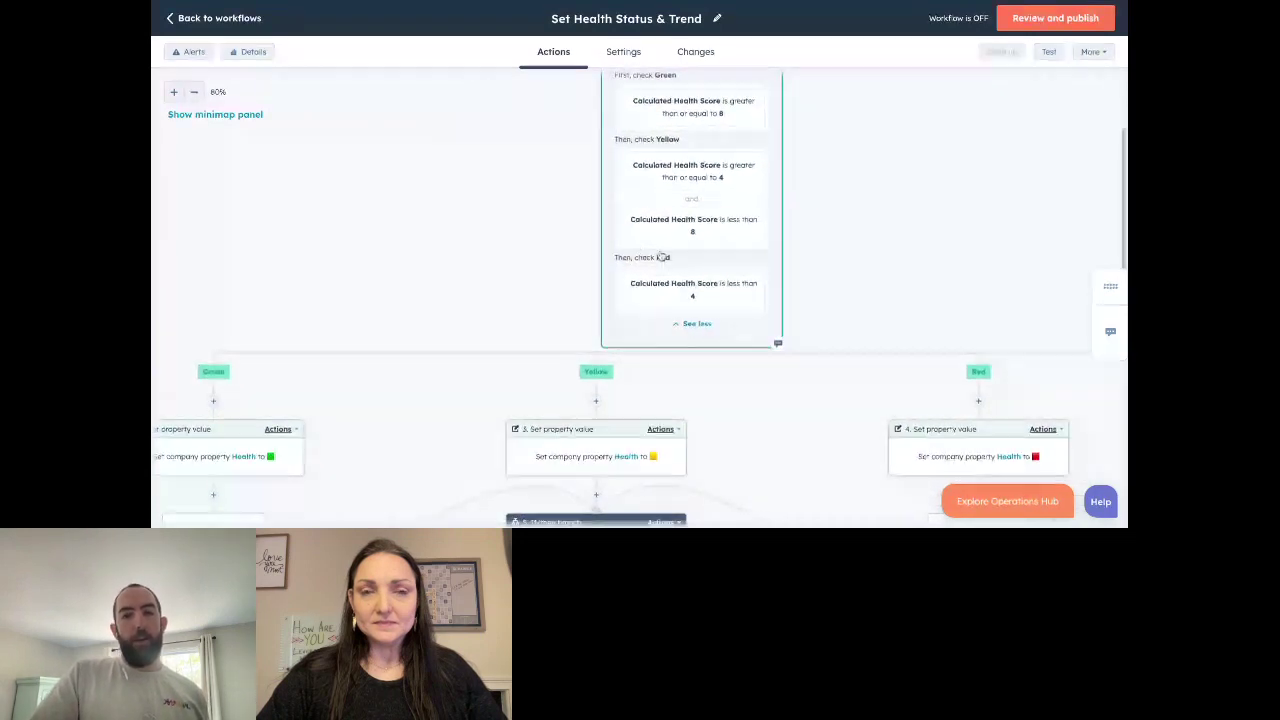
Review the Health property actions under each color branch, across to the path for companies that meet none of the criteria.
scroll(663, 254, "up", 1)
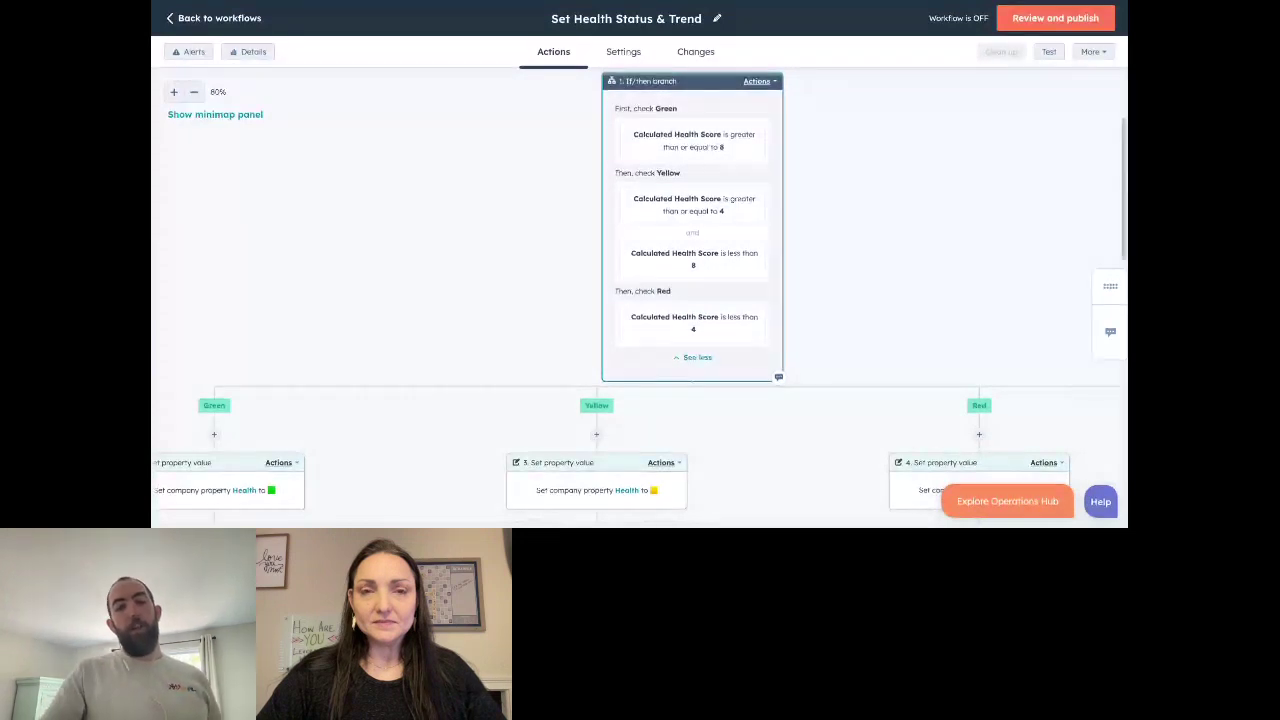
scroll(640, 300, "down", 3)
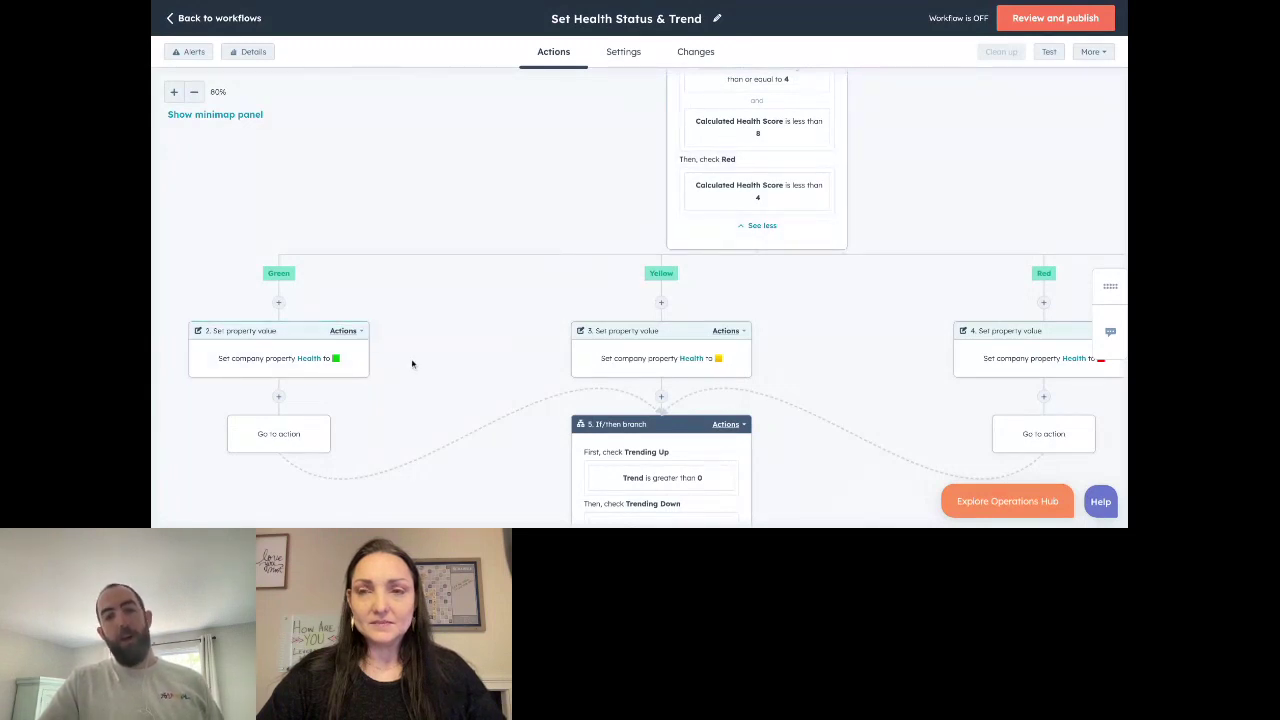
scroll(411, 363, "down", 2)
scroll(437, 331, "right", 1)
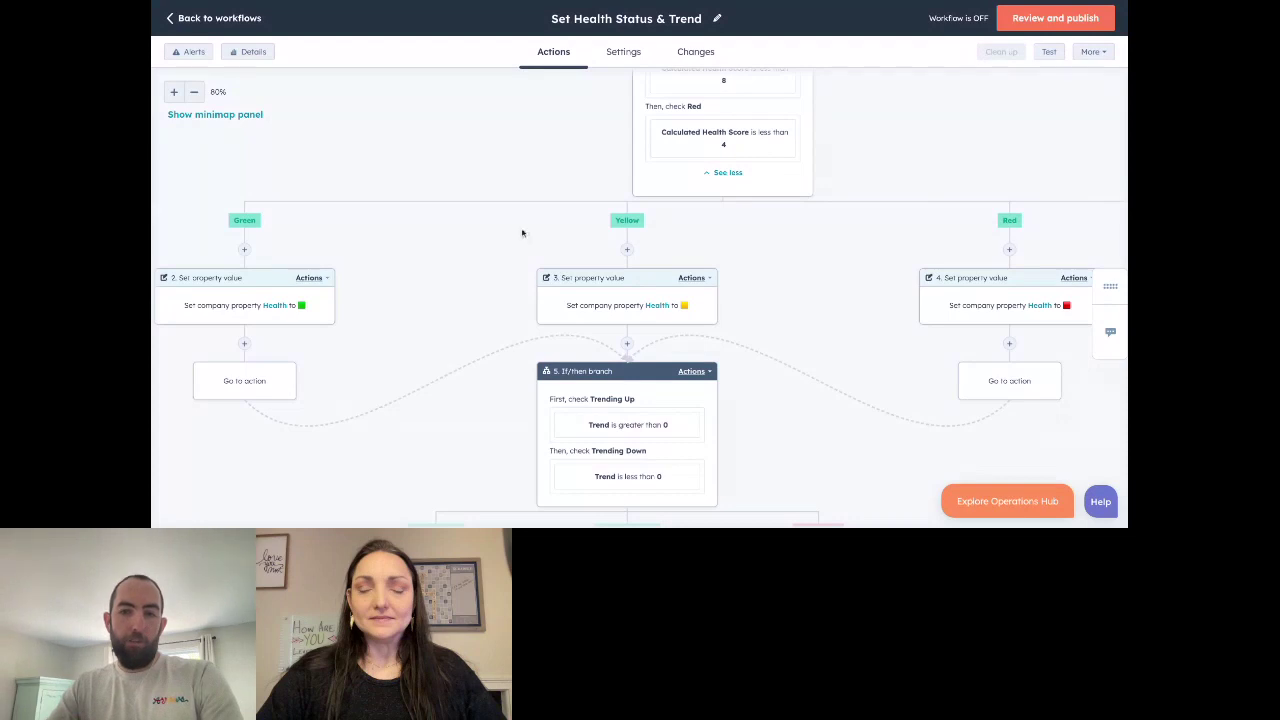
scroll(530, 240, "right", 5)
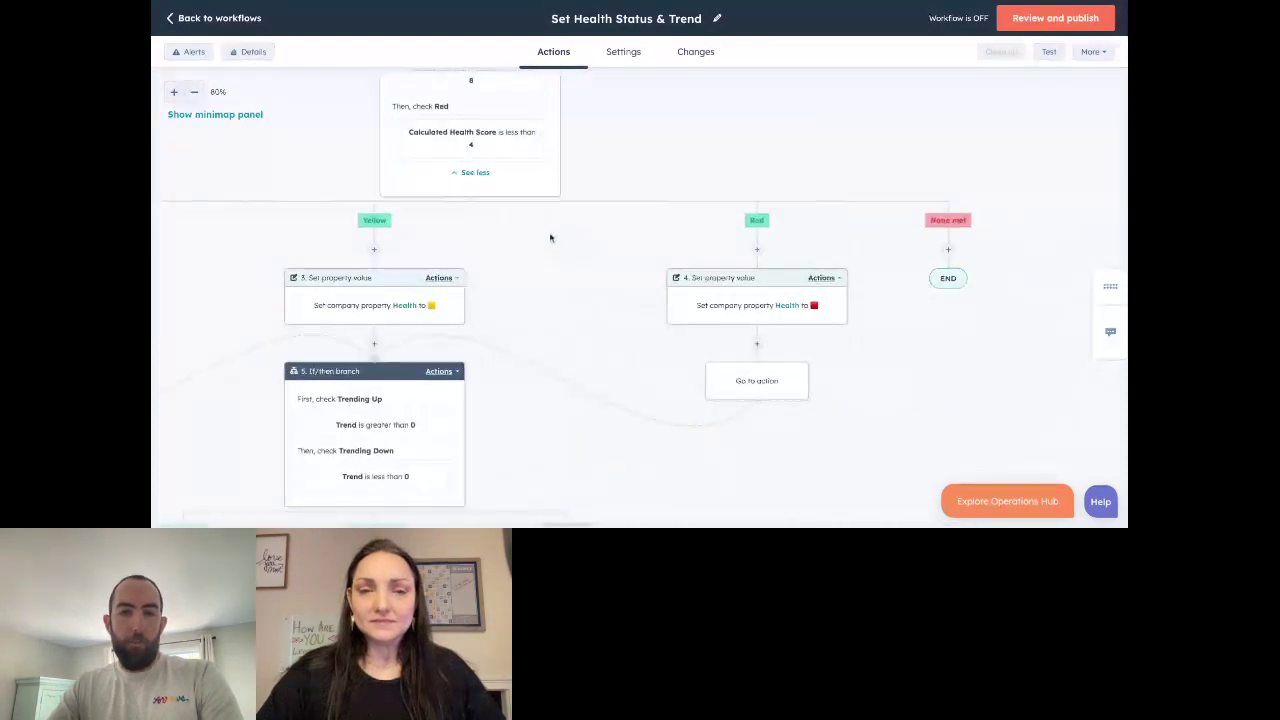
Draft a Create task action on the None met path, titled "Data out of range for Health Score".
scroll(552, 235, "up", 3)
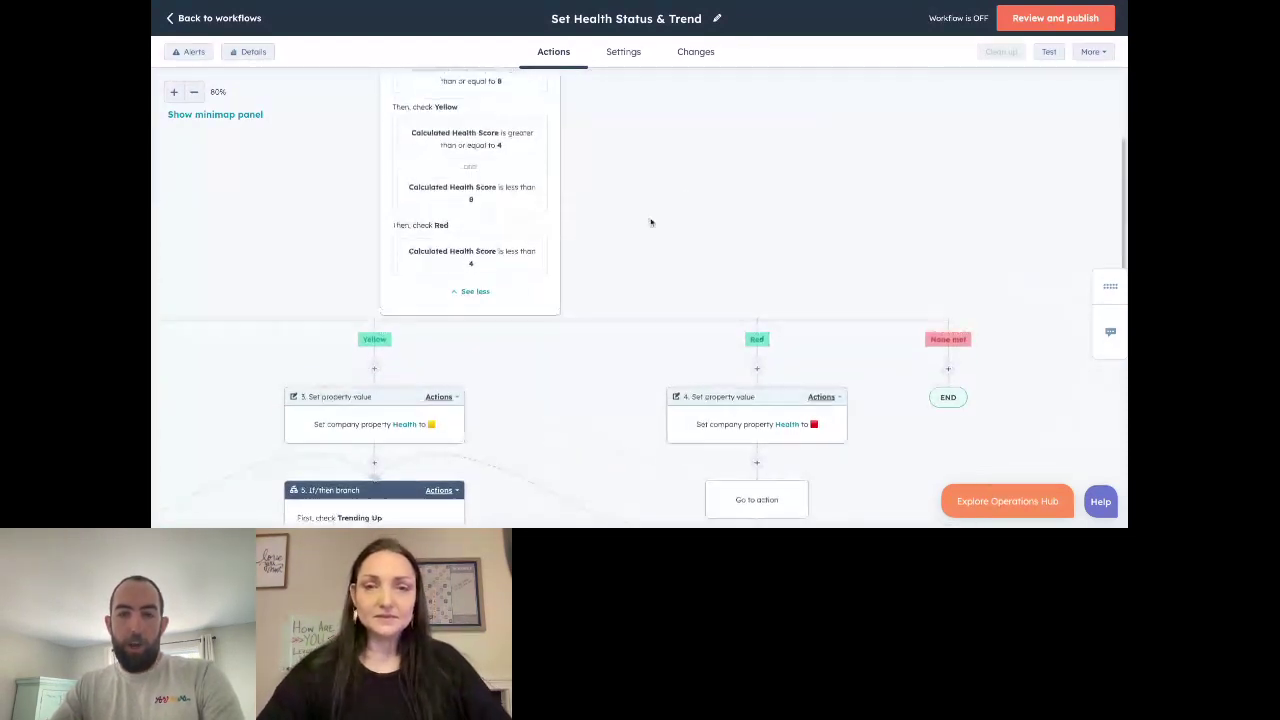
left_click(948, 372)
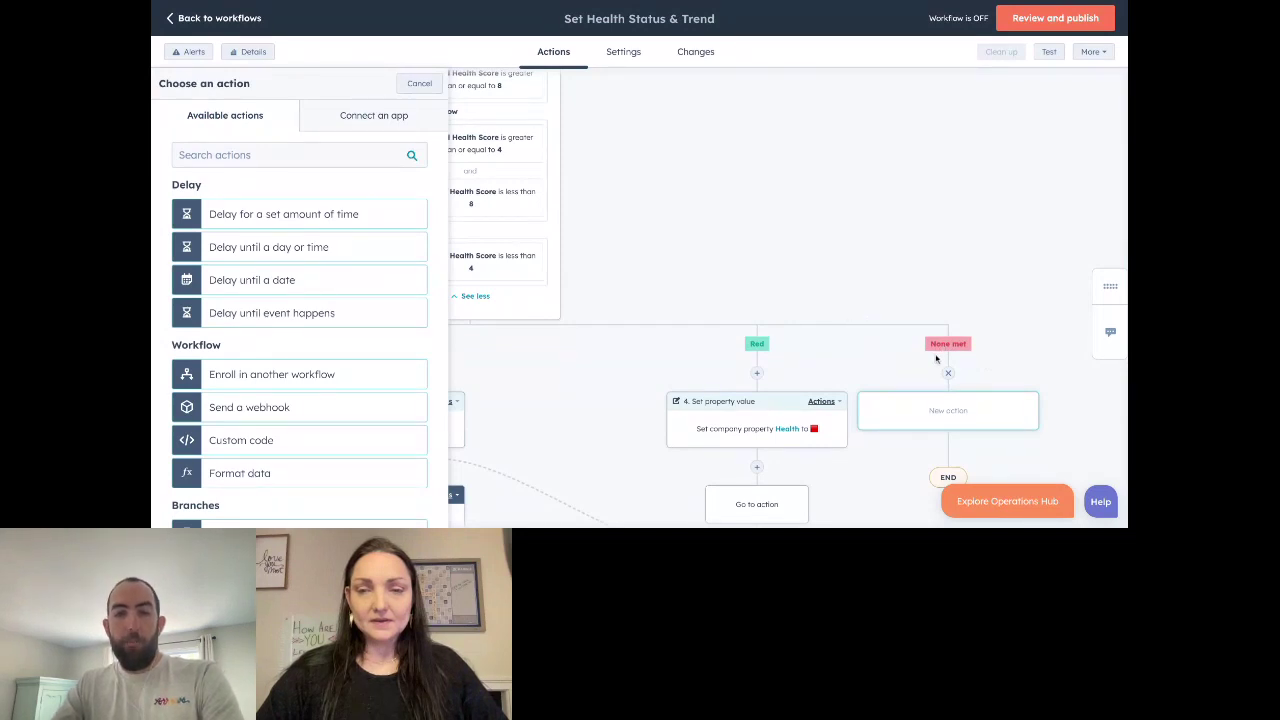
left_click(281, 162)
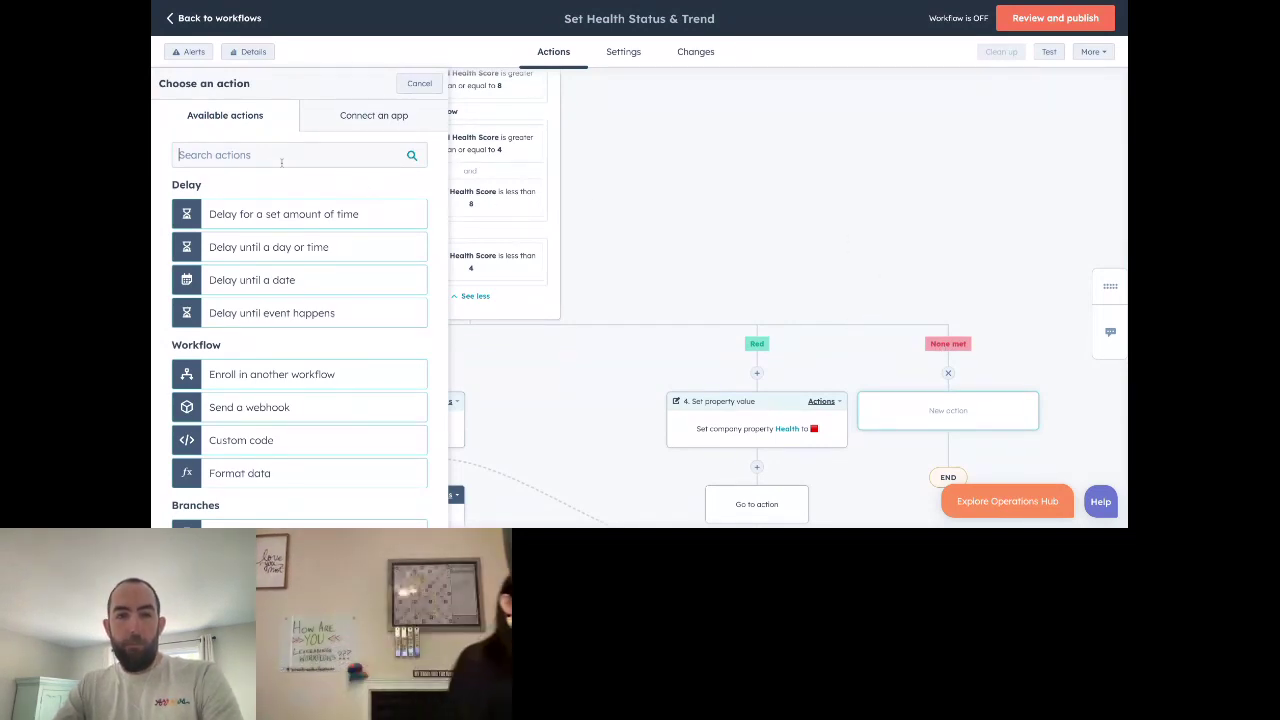
type("task")
left_click(291, 214)
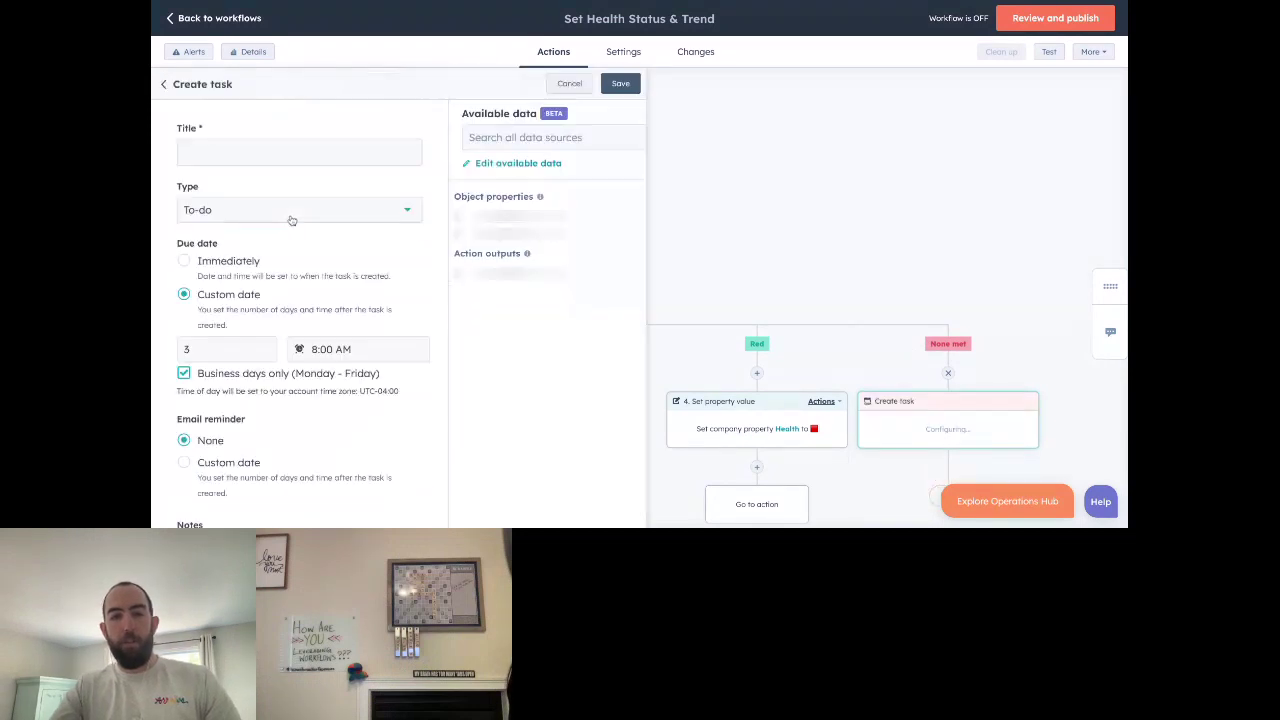
left_click(301, 152)
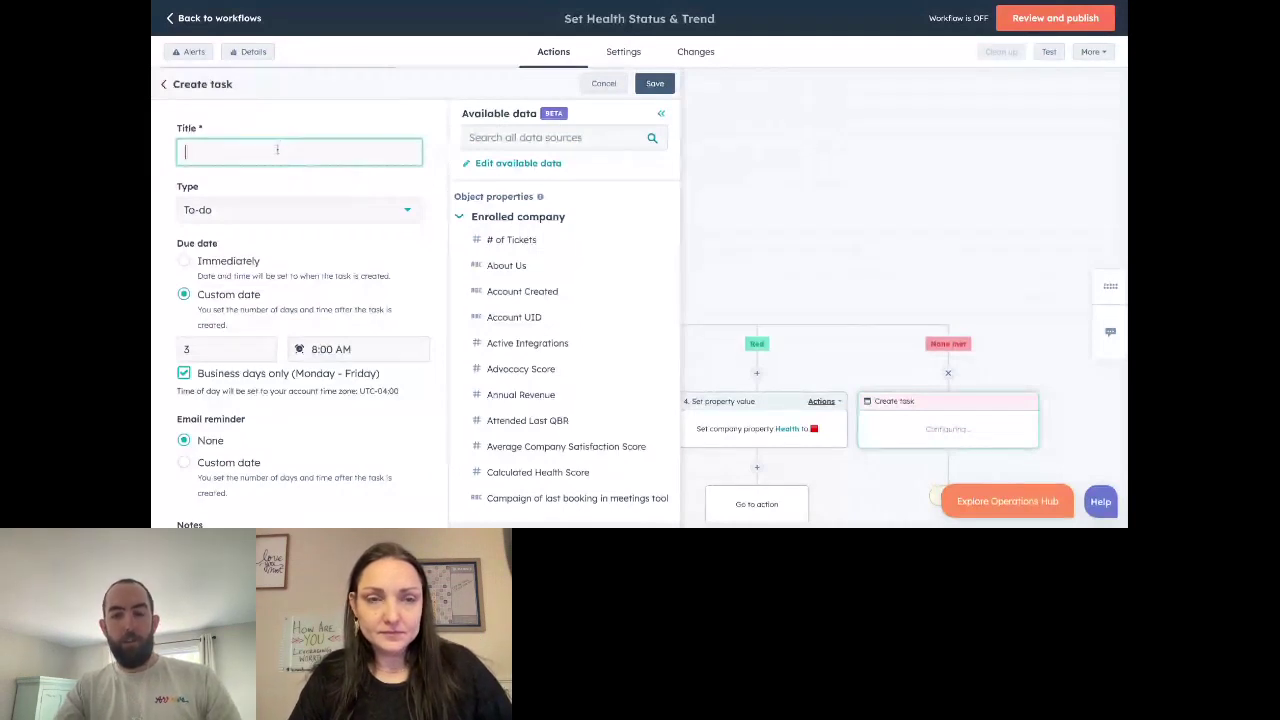
type("Data out of range for")
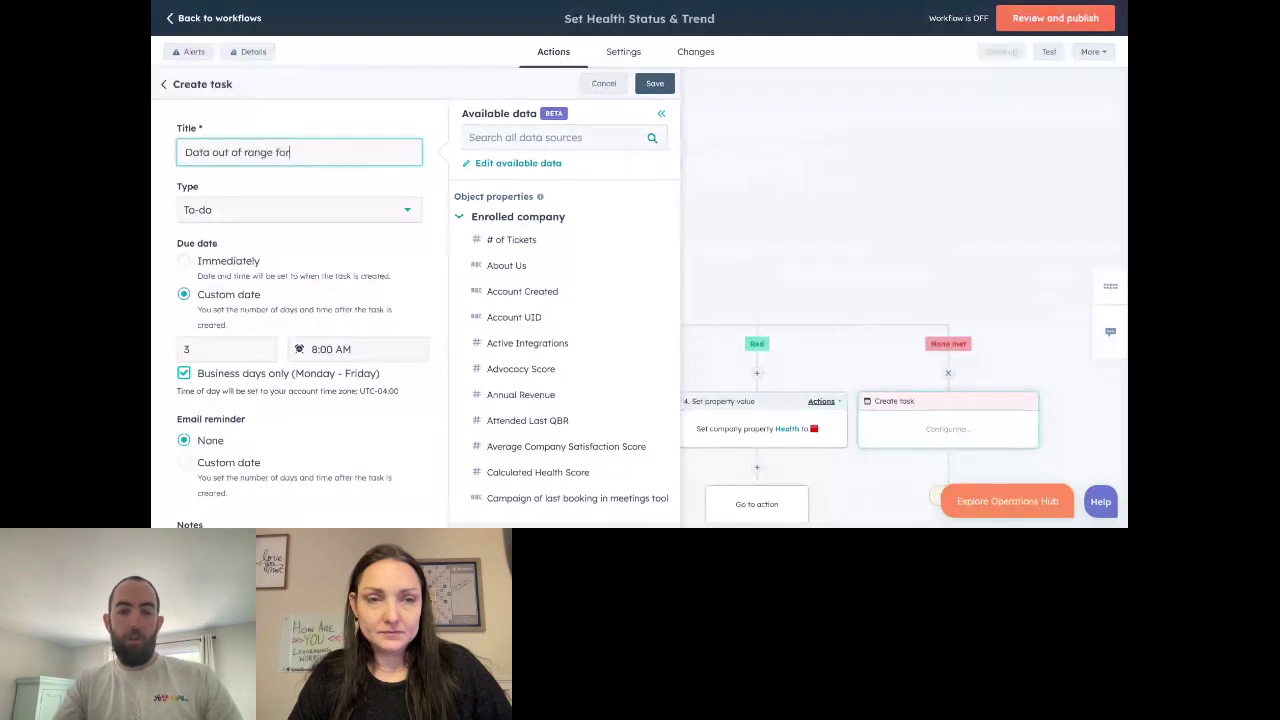
type(" Health Score")
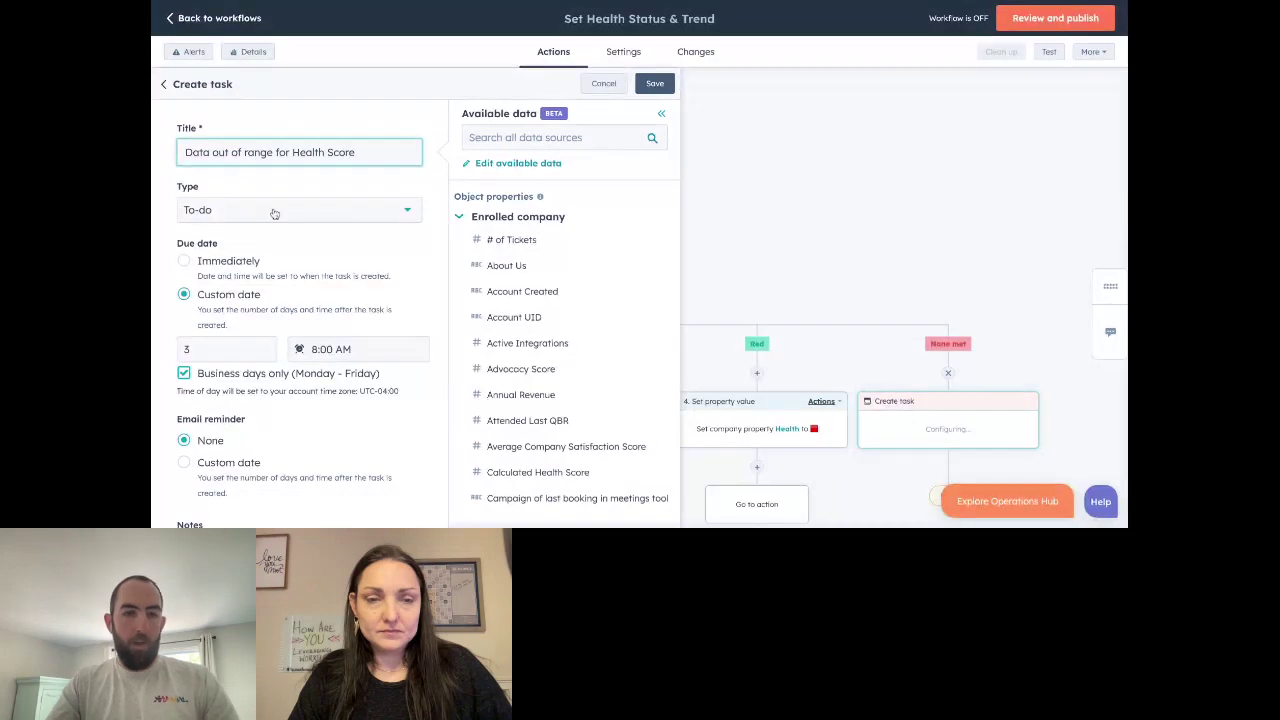
Look through the task's reminder, notes, record association, queue and priority options, and discard the new action.
scroll(279, 312, "down", 3)
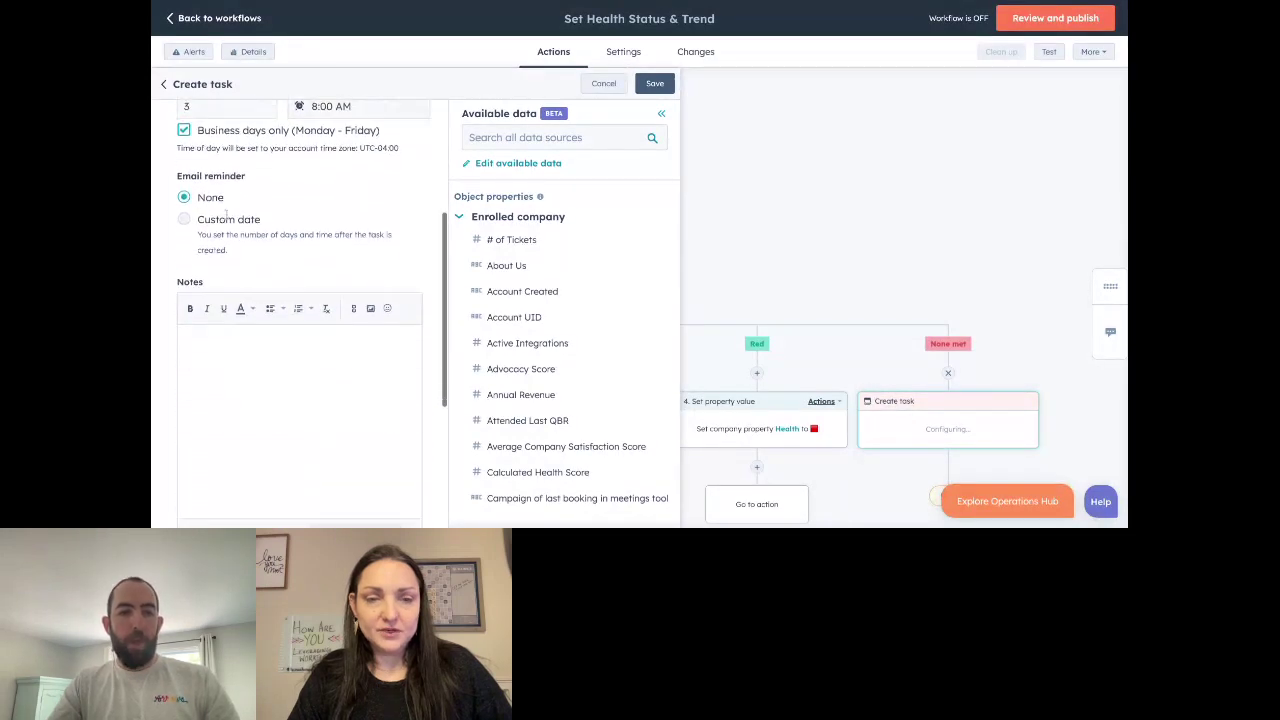
scroll(230, 263, "down", 1)
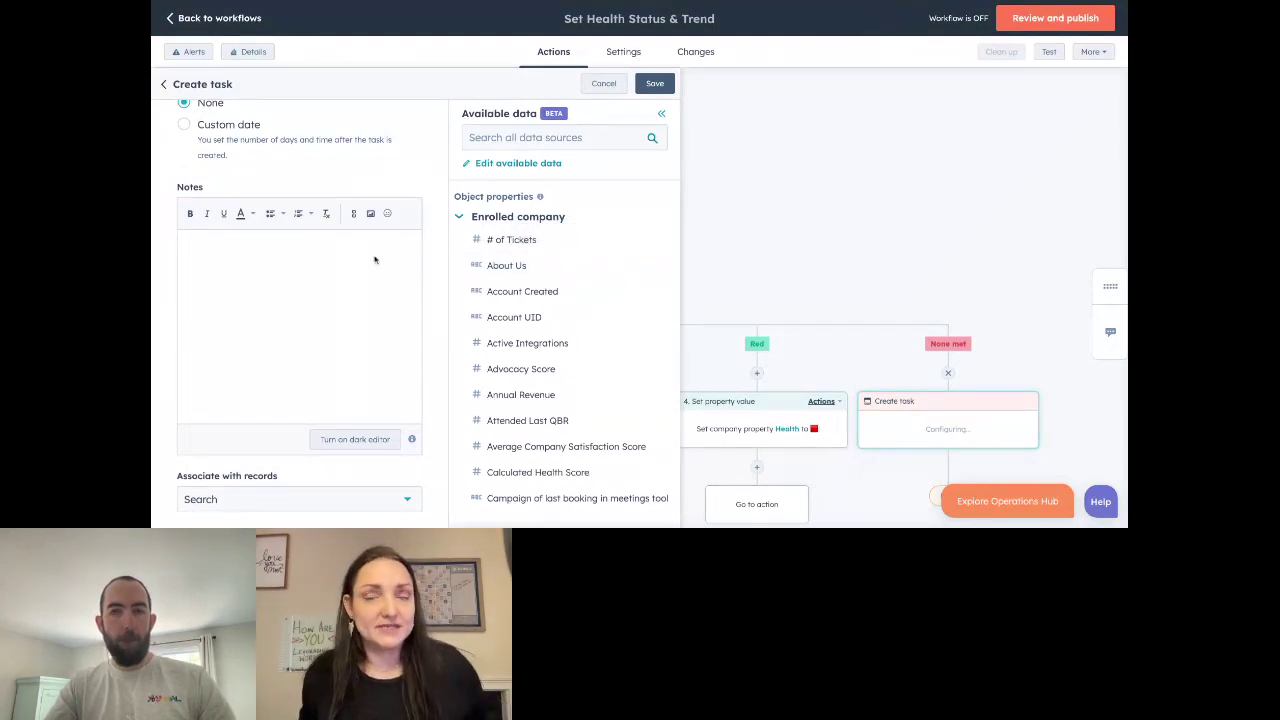
scroll(376, 260, "down", 2)
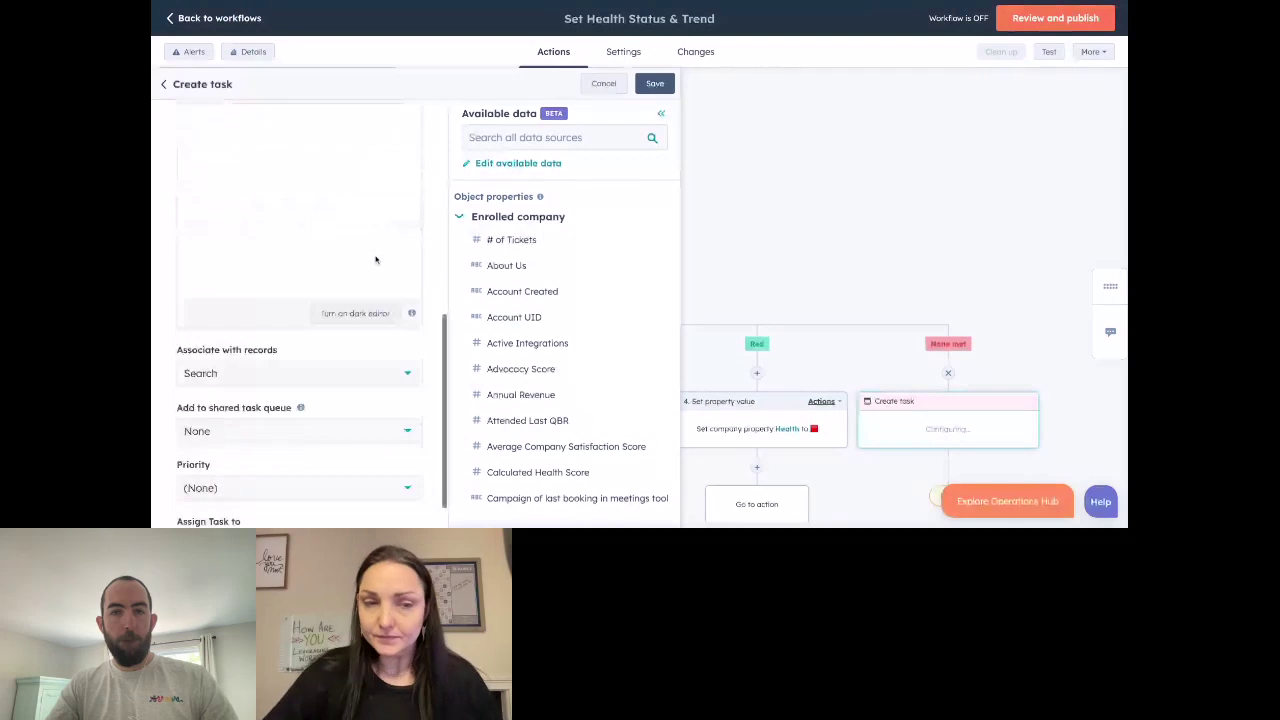
scroll(350, 300, "down", 1)
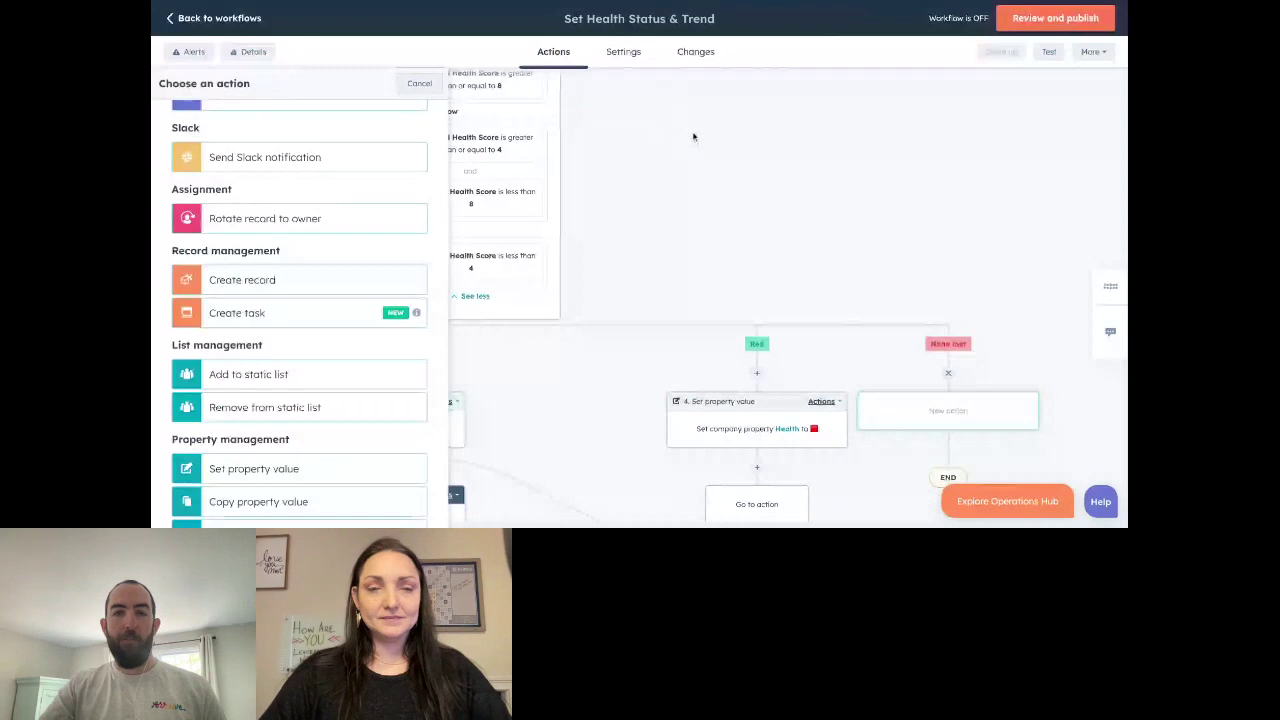
left_click(421, 84)
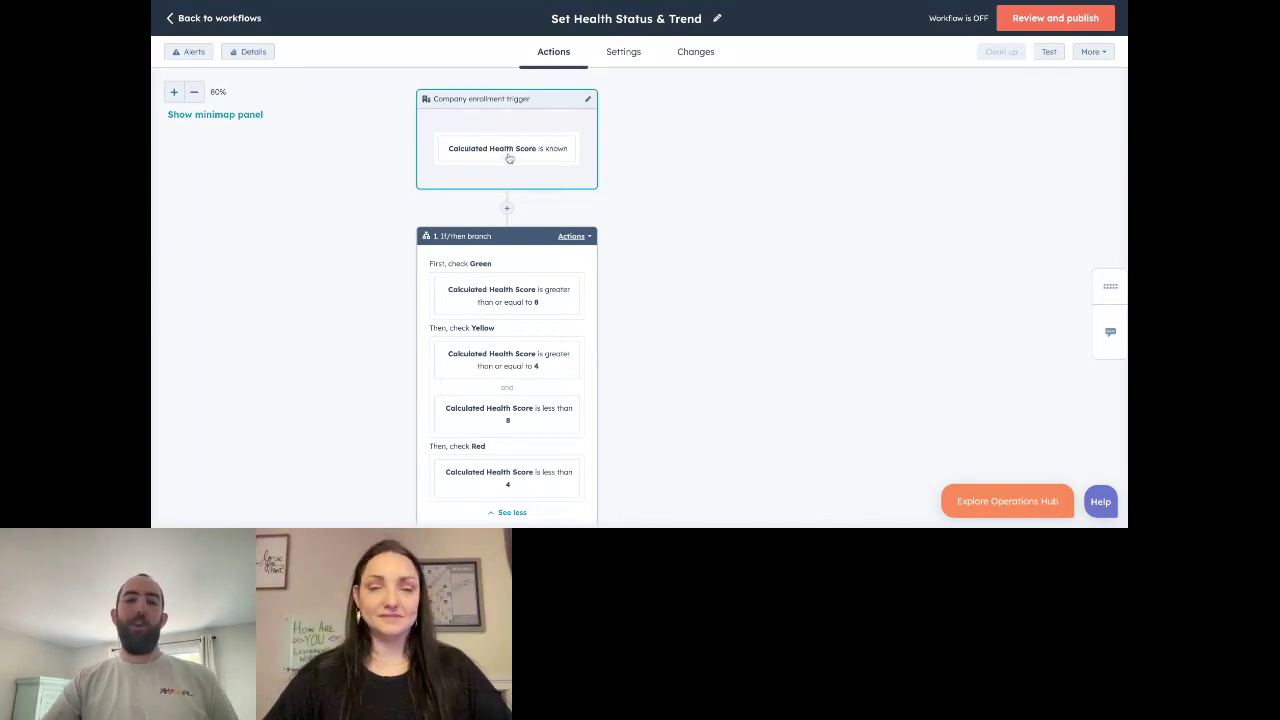
Review the company enrollment trigger and the Calculated Health Score criteria, following the color branches across to the None met path.
scroll(524, 160, "left", 3)
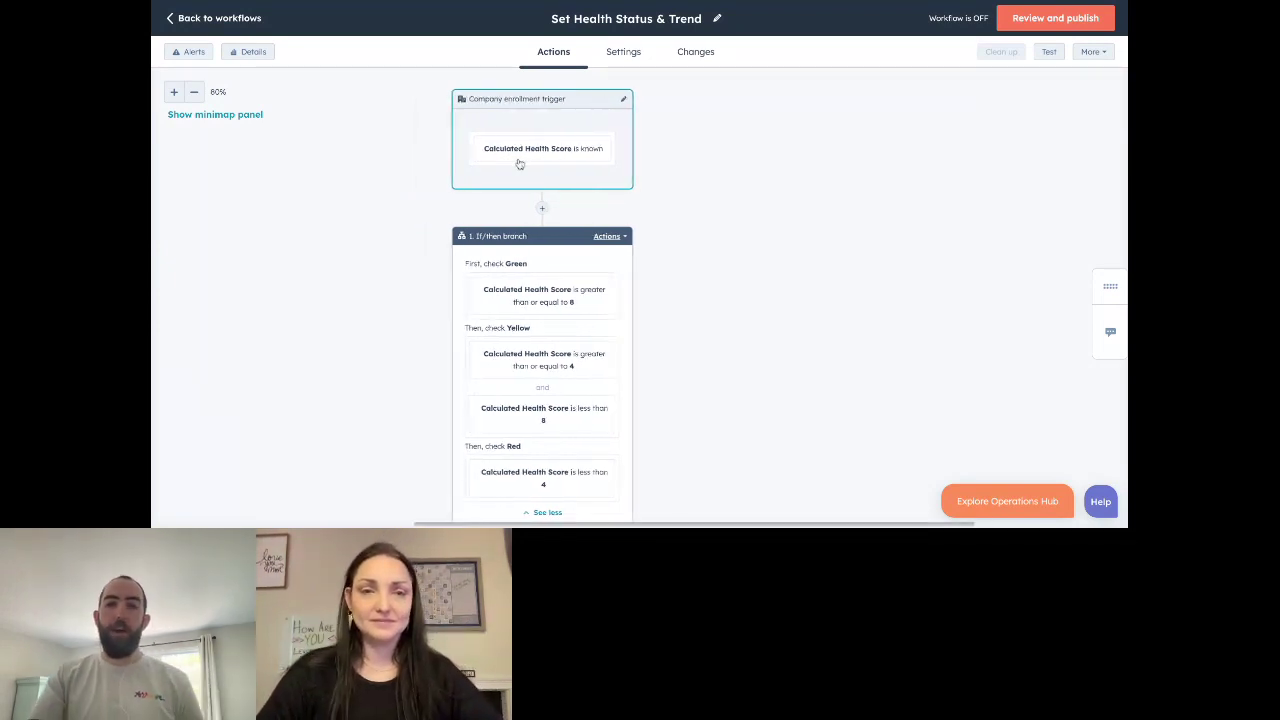
scroll(580, 157, "left", 1)
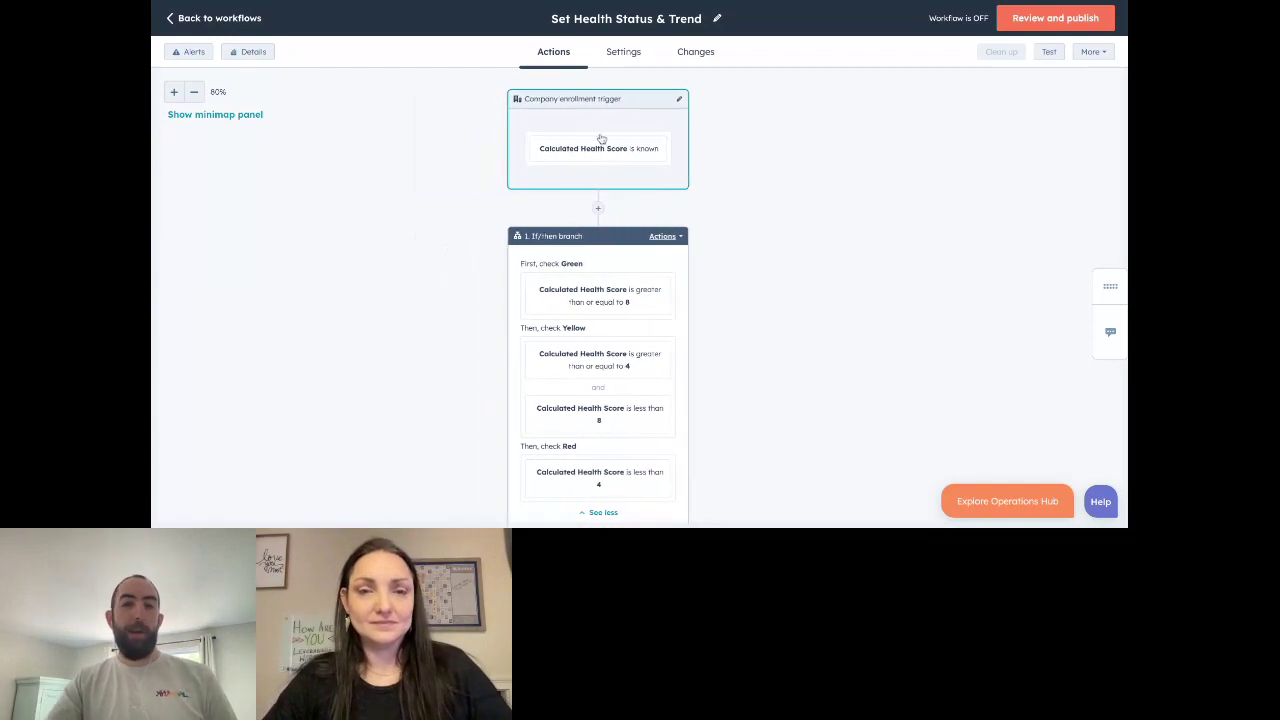
scroll(613, 160, "left", 1)
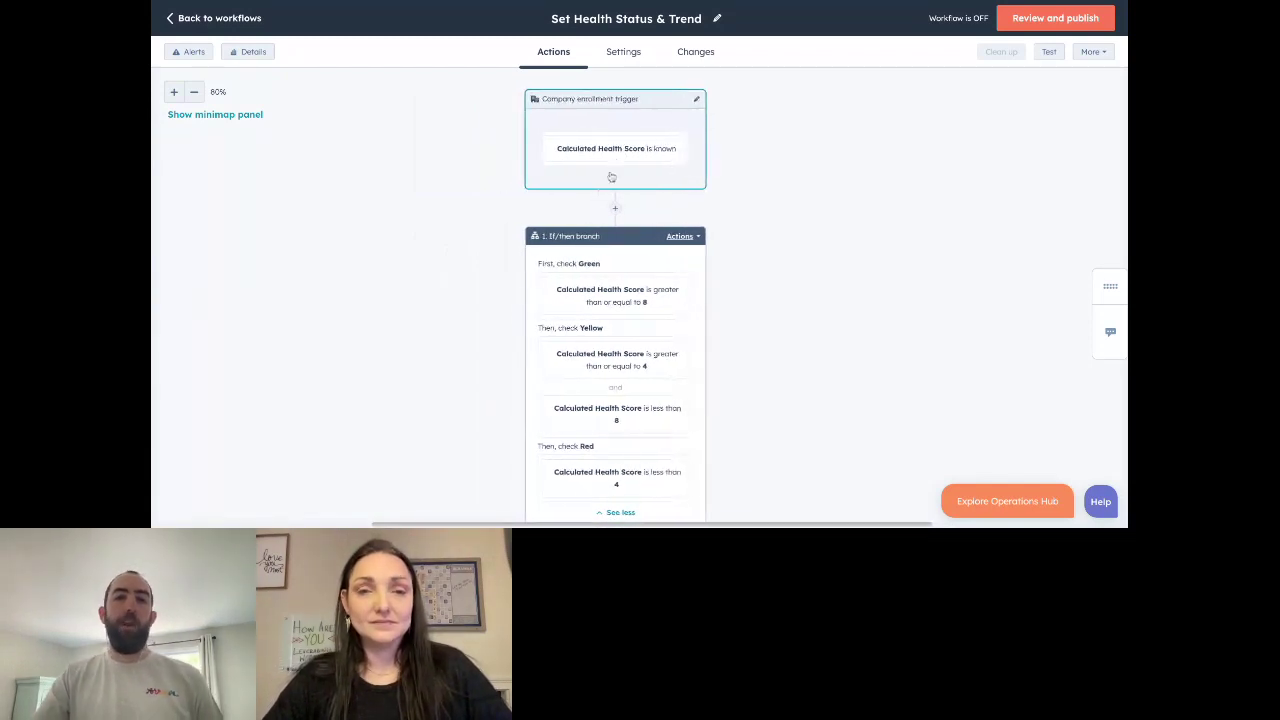
scroll(598, 226, "down", 1)
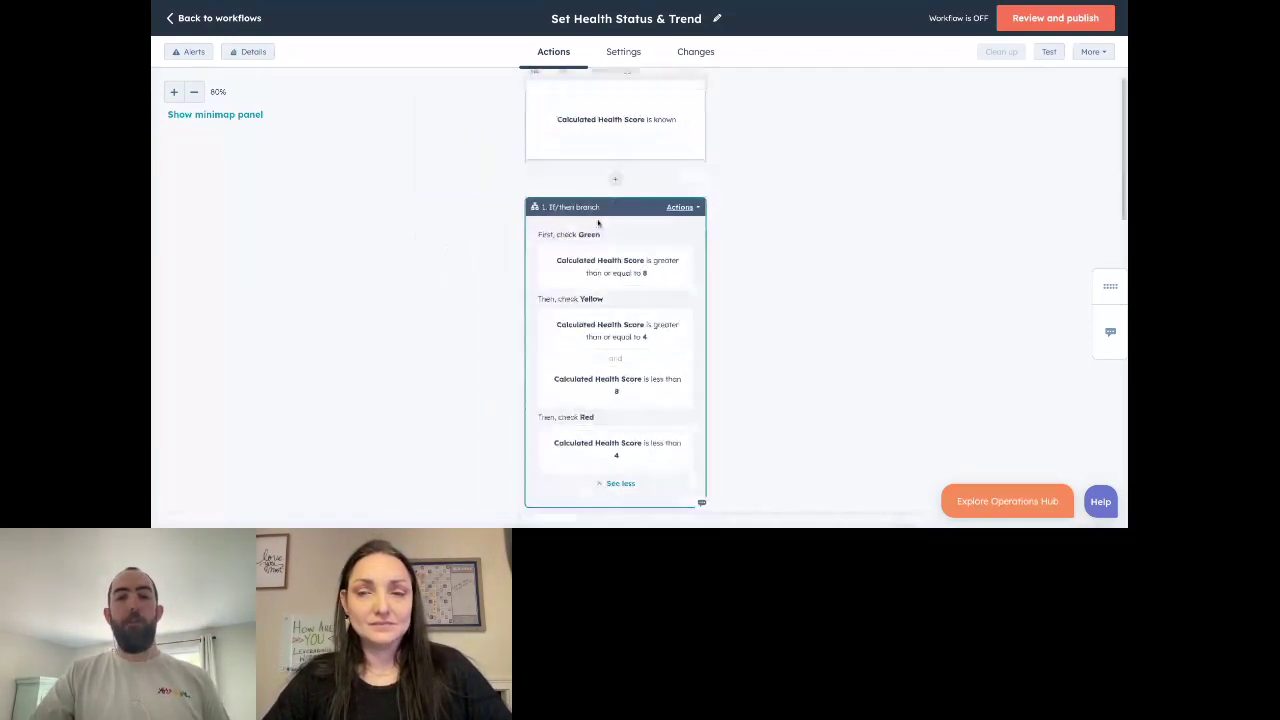
scroll(598, 224, "down", 2)
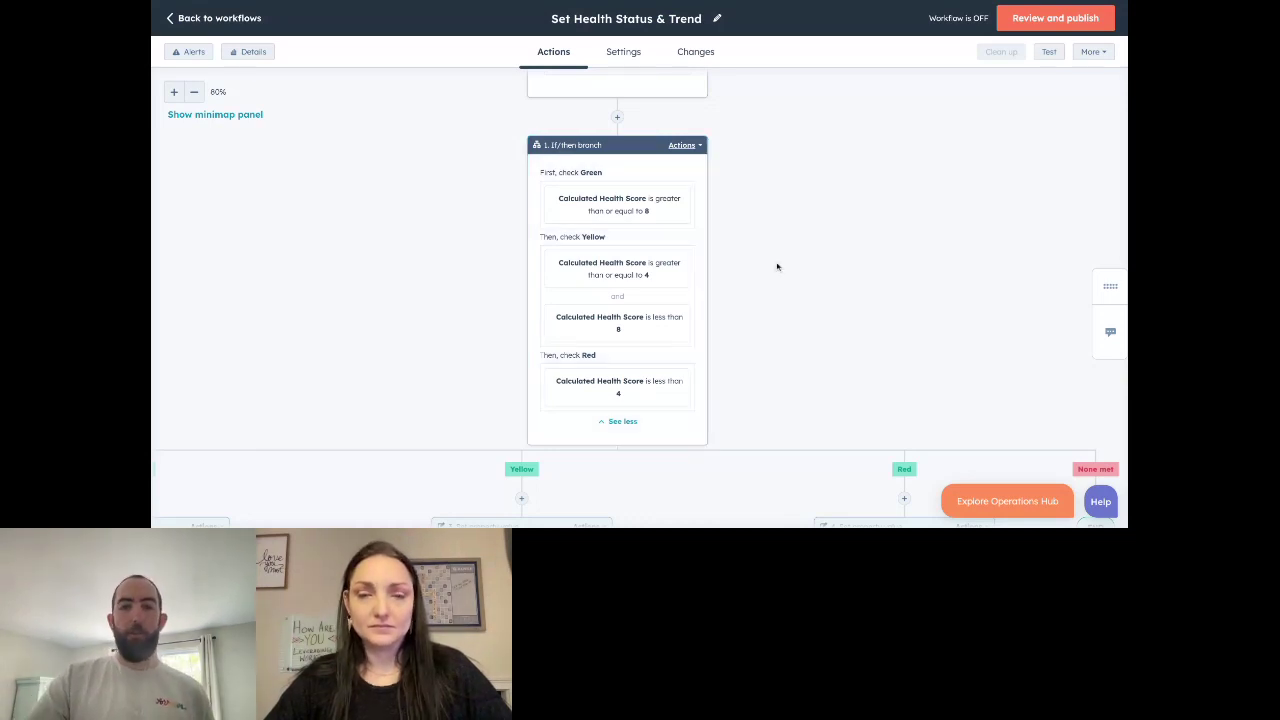
scroll(764, 306, "down", 5)
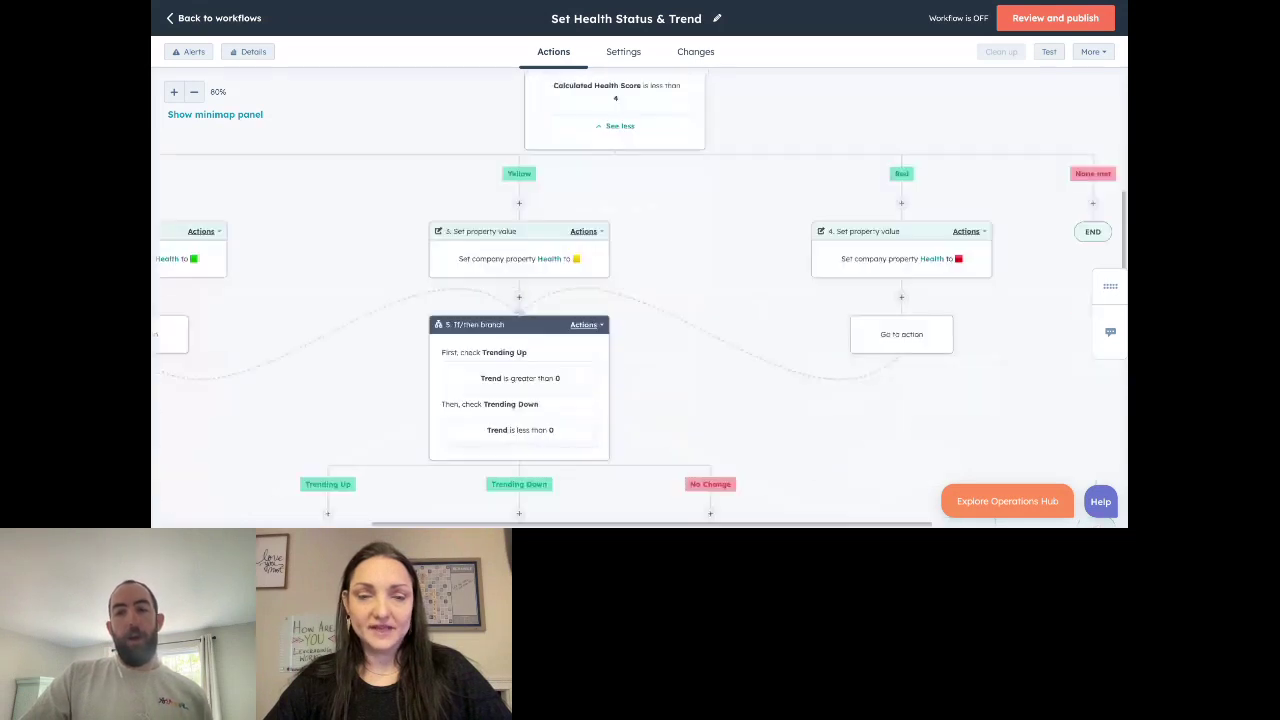
scroll(880, 270, "right", 2)
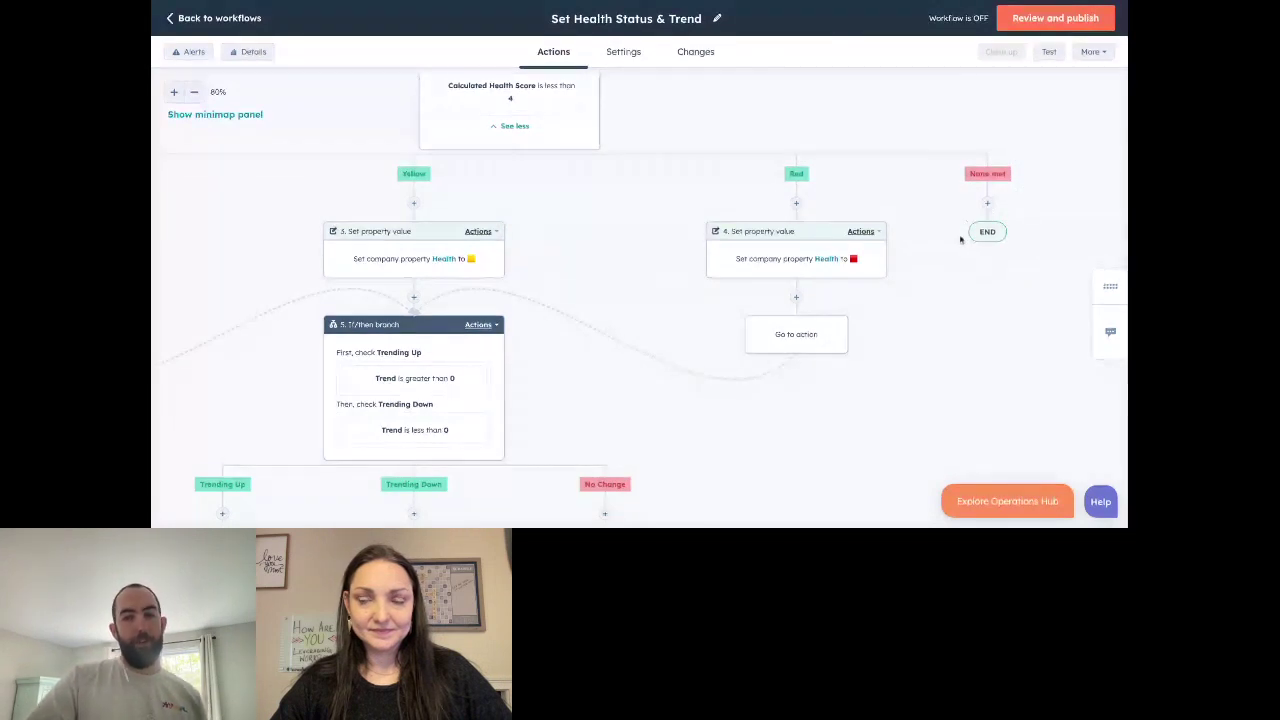
scroll(960, 238, "down", 1)
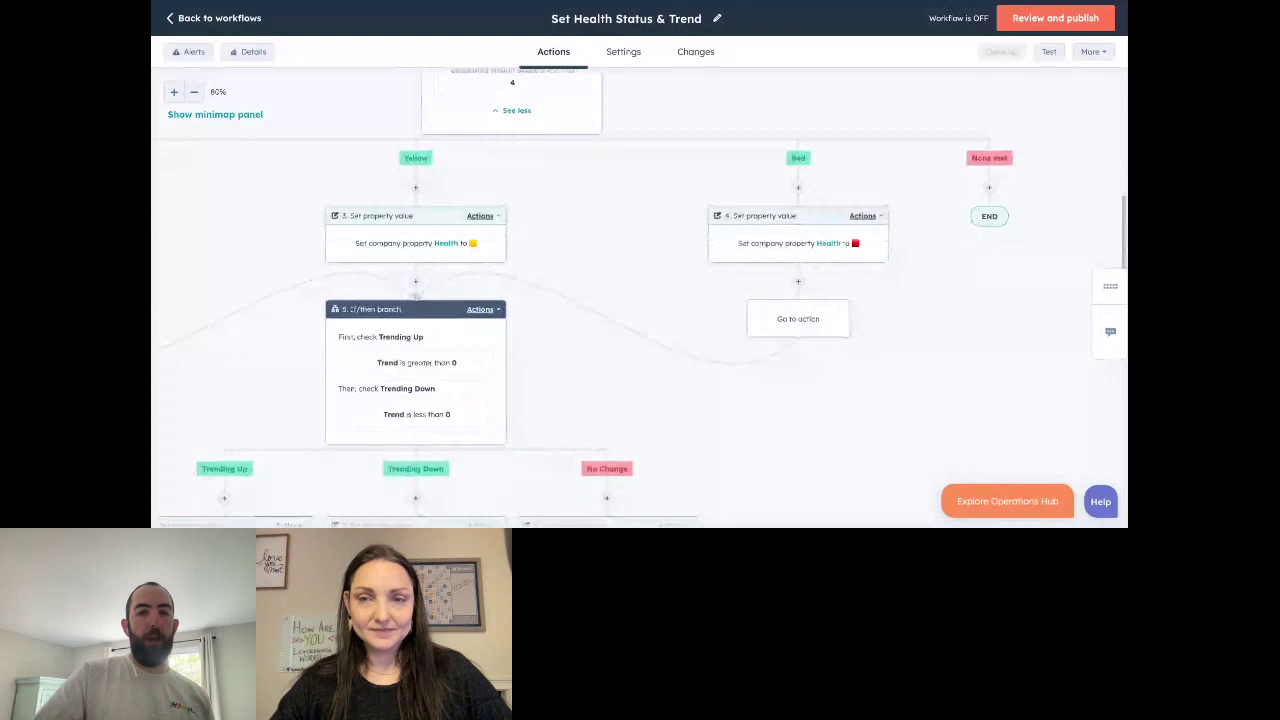
scroll(977, 217, "up", 3)
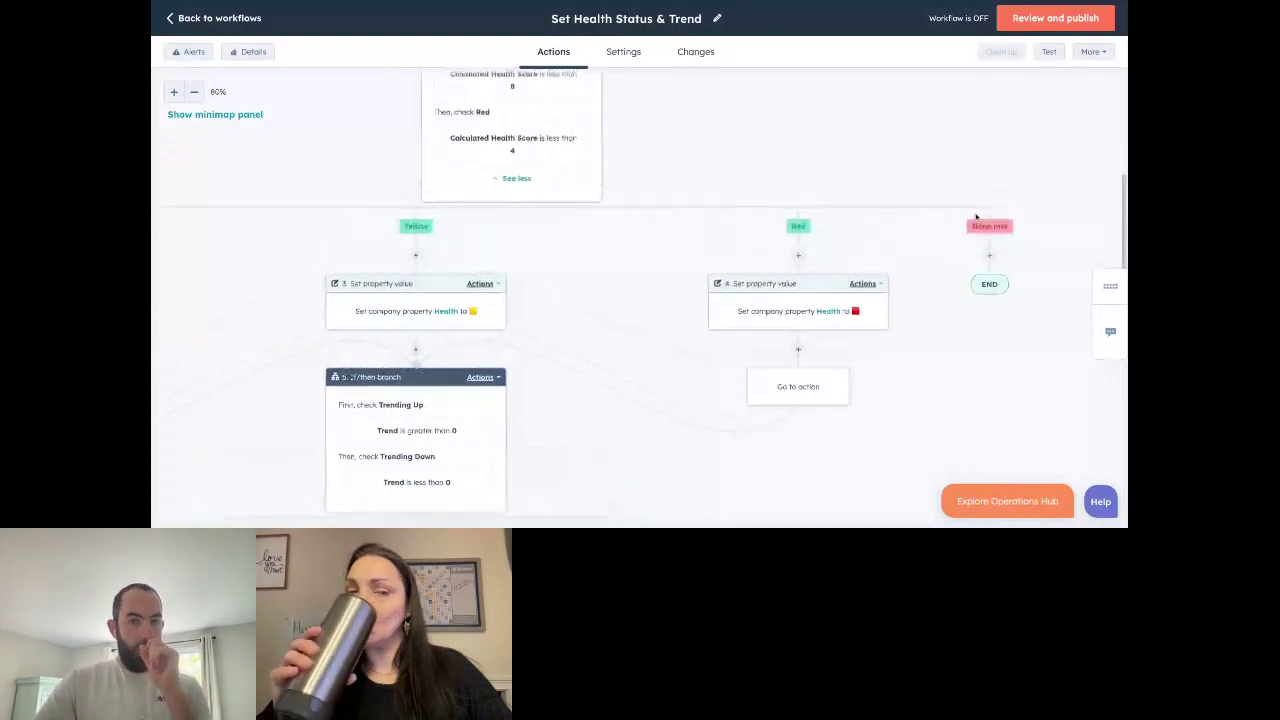
Examine the Trending Up, Trending Down and No Change branches, their Health Score Trend actions, and the copy to Previous Health Score.
scroll(844, 227, "down", 5)
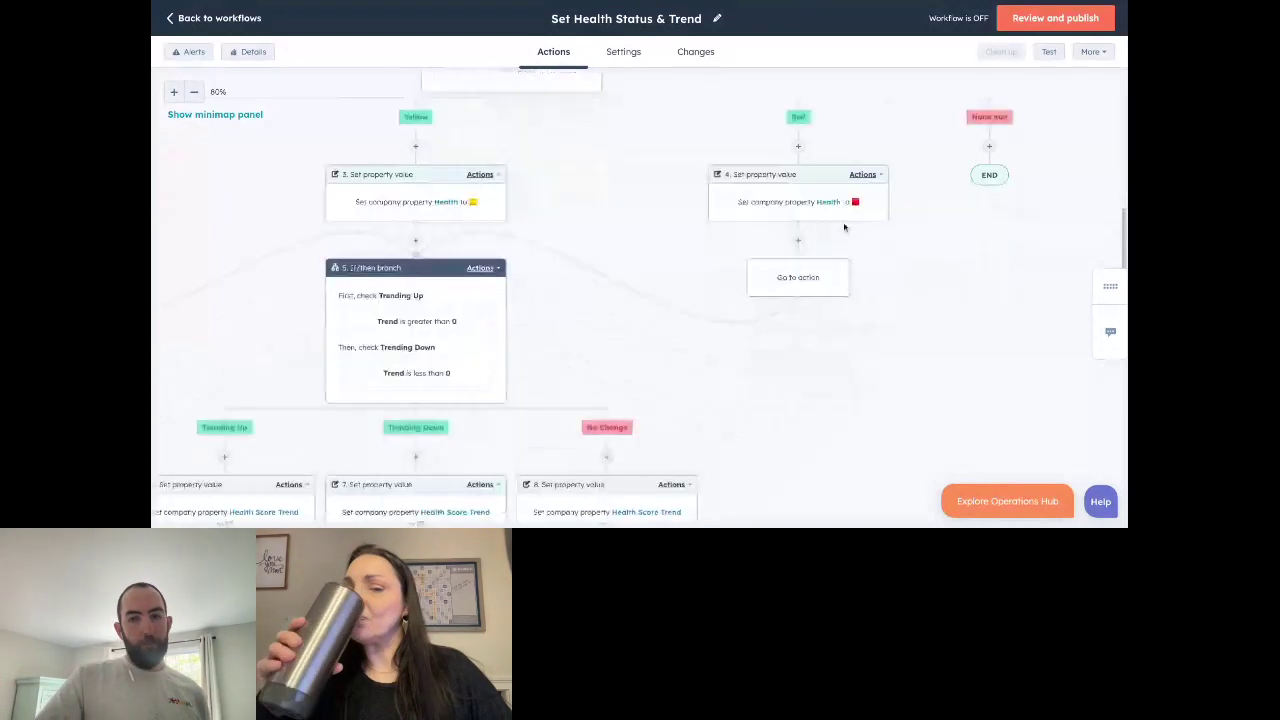
scroll(694, 277, "left", 3)
scroll(692, 277, "left", 1)
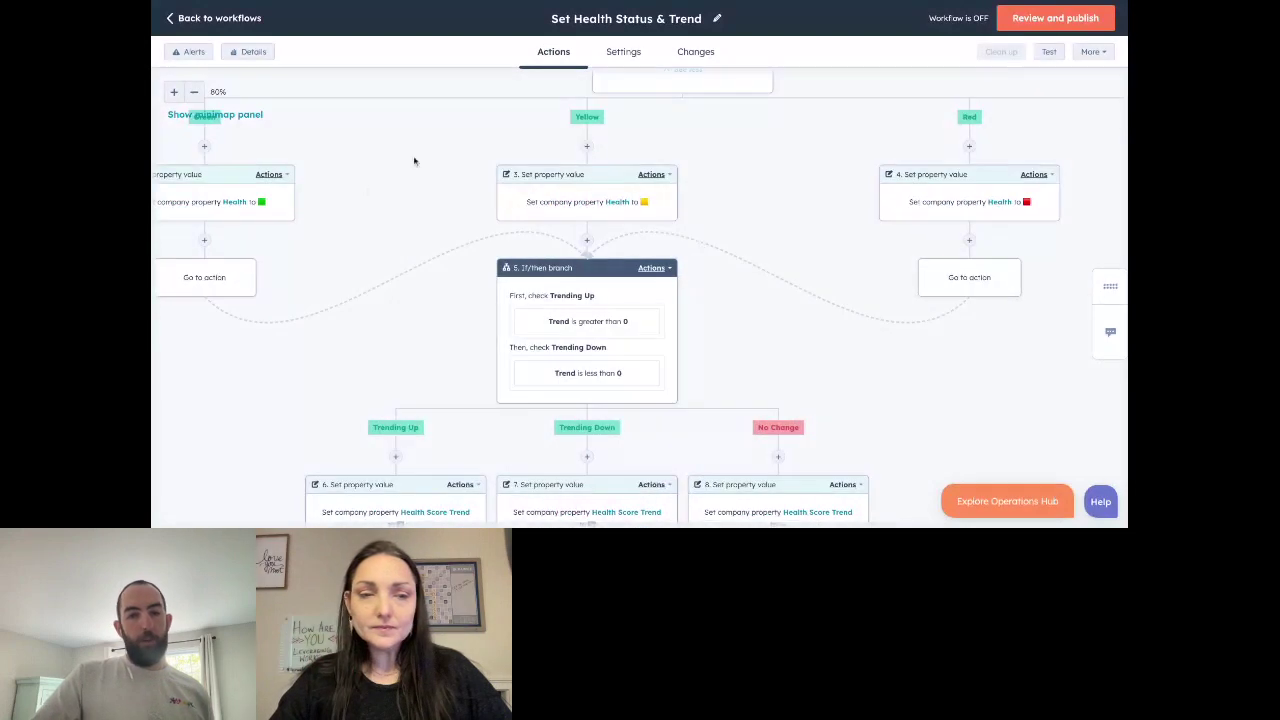
scroll(483, 203, "left", 1)
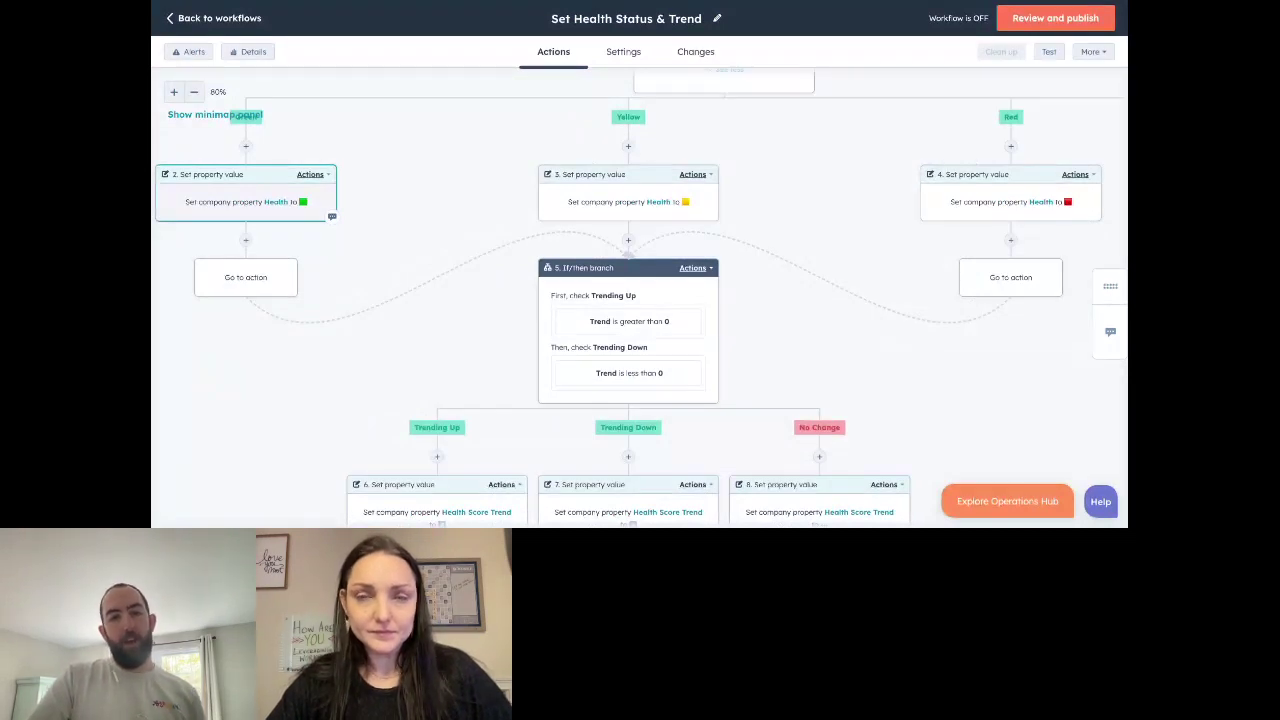
scroll(641, 300, "down", 1)
scroll(641, 300, "down", 3)
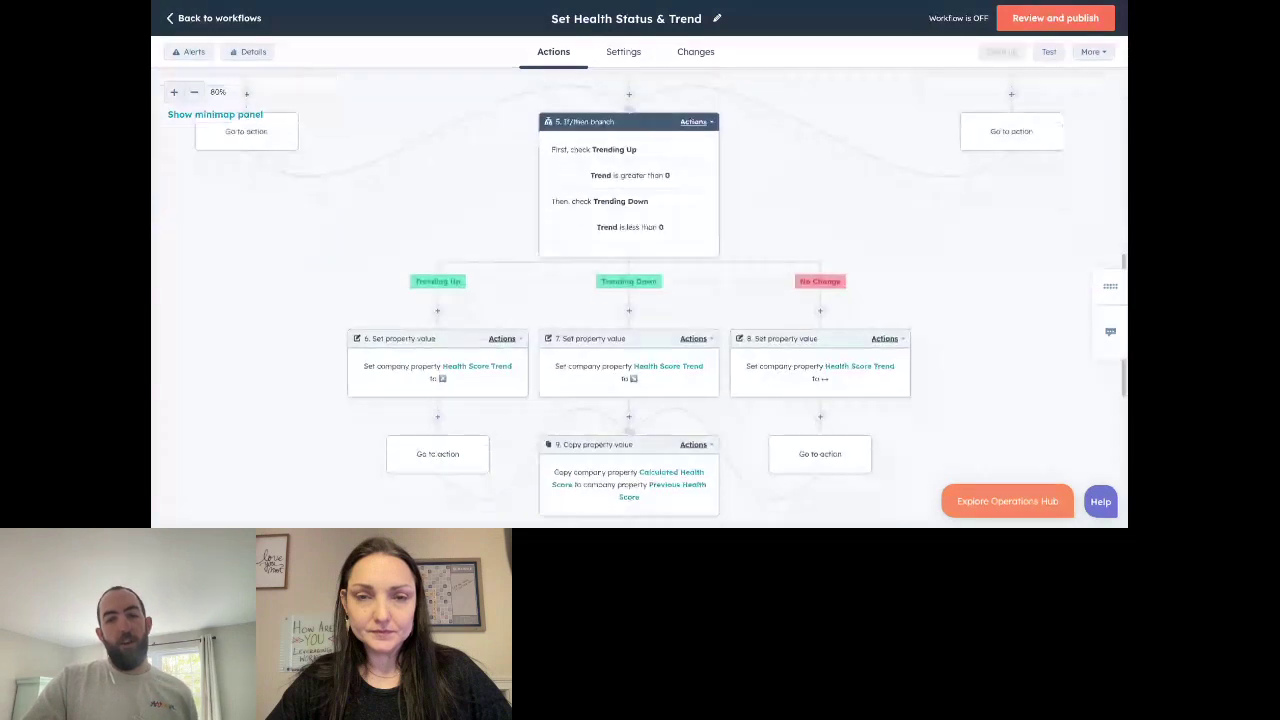
scroll(641, 300, "down", 1)
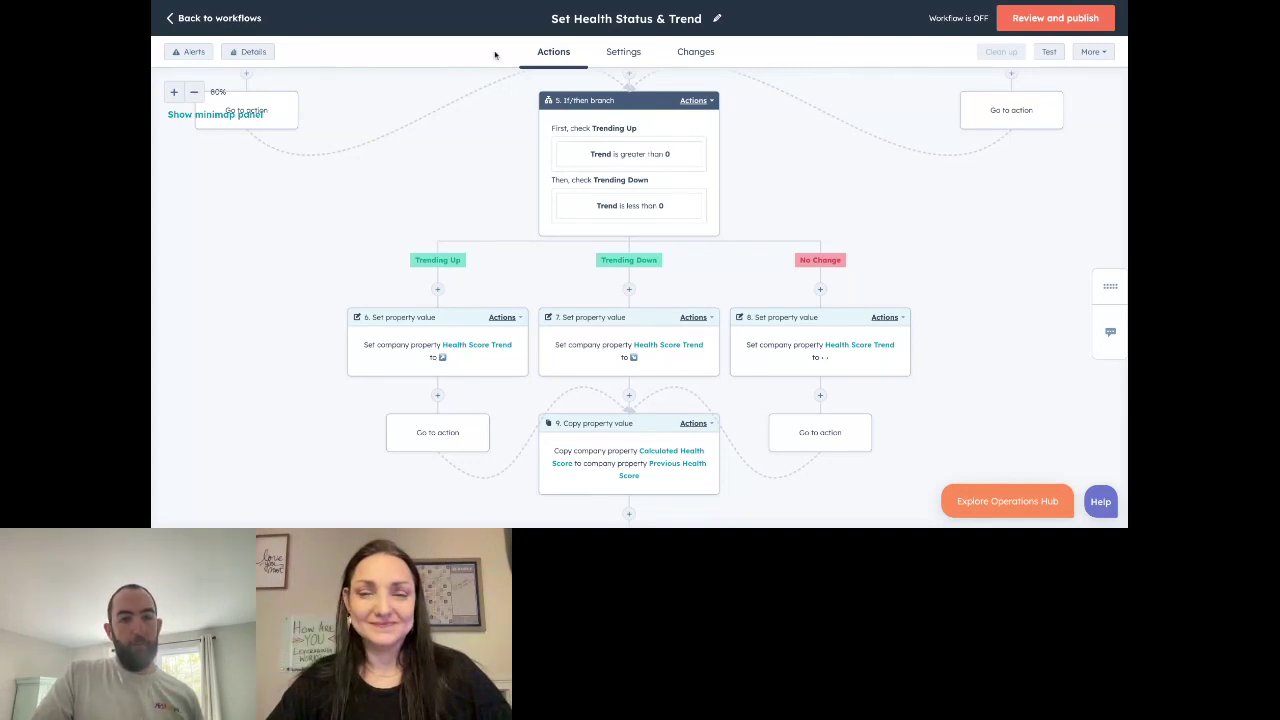
scroll(591, 200, "up", 2)
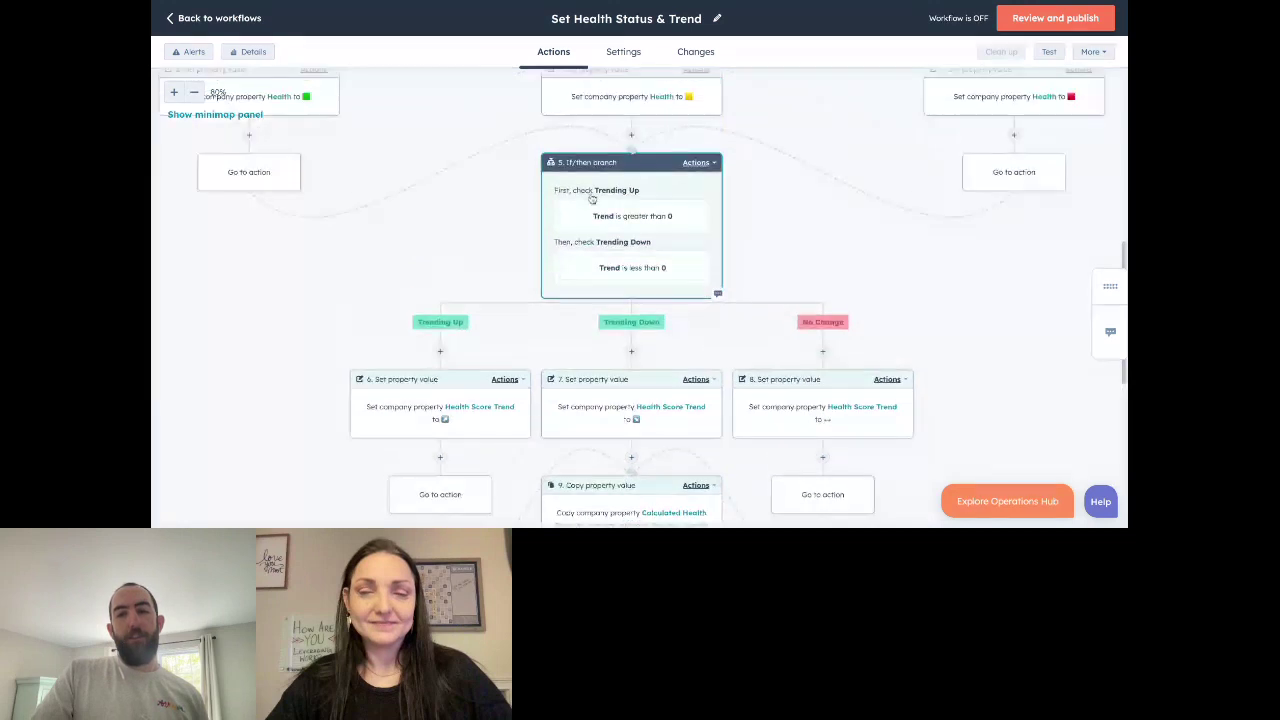
scroll(592, 199, "up", 1)
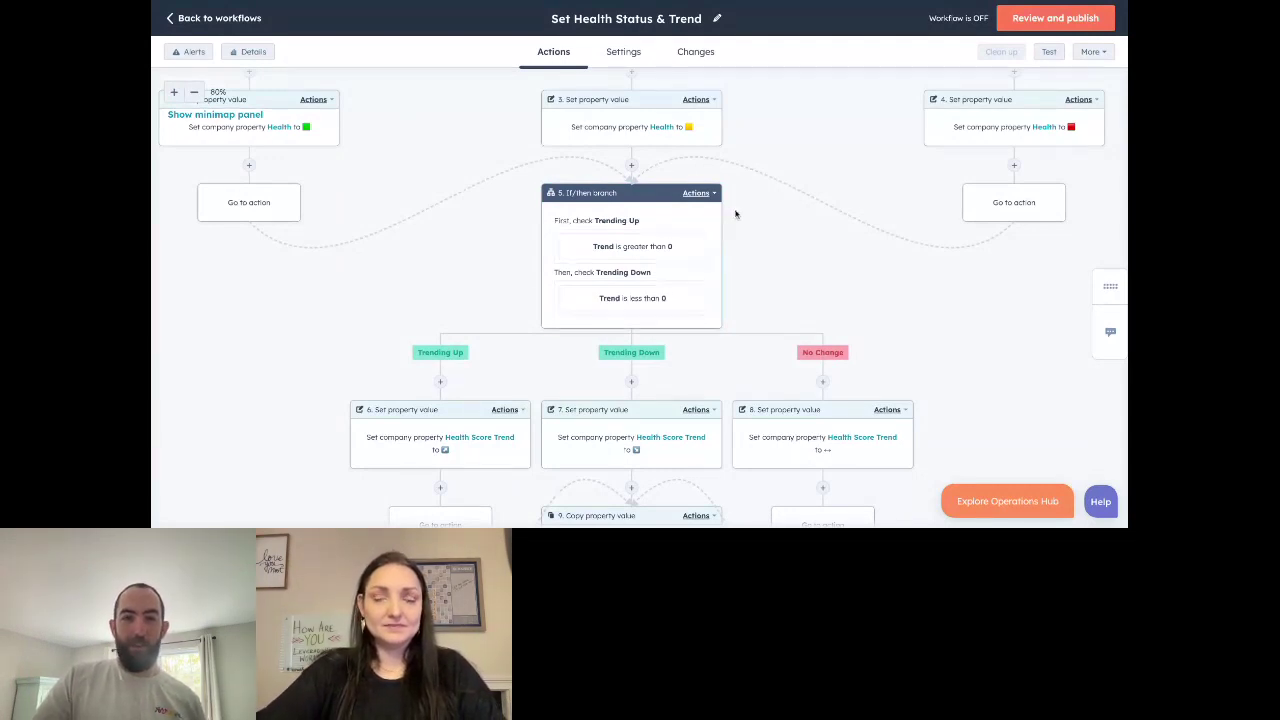
scroll(735, 216, "down", 1)
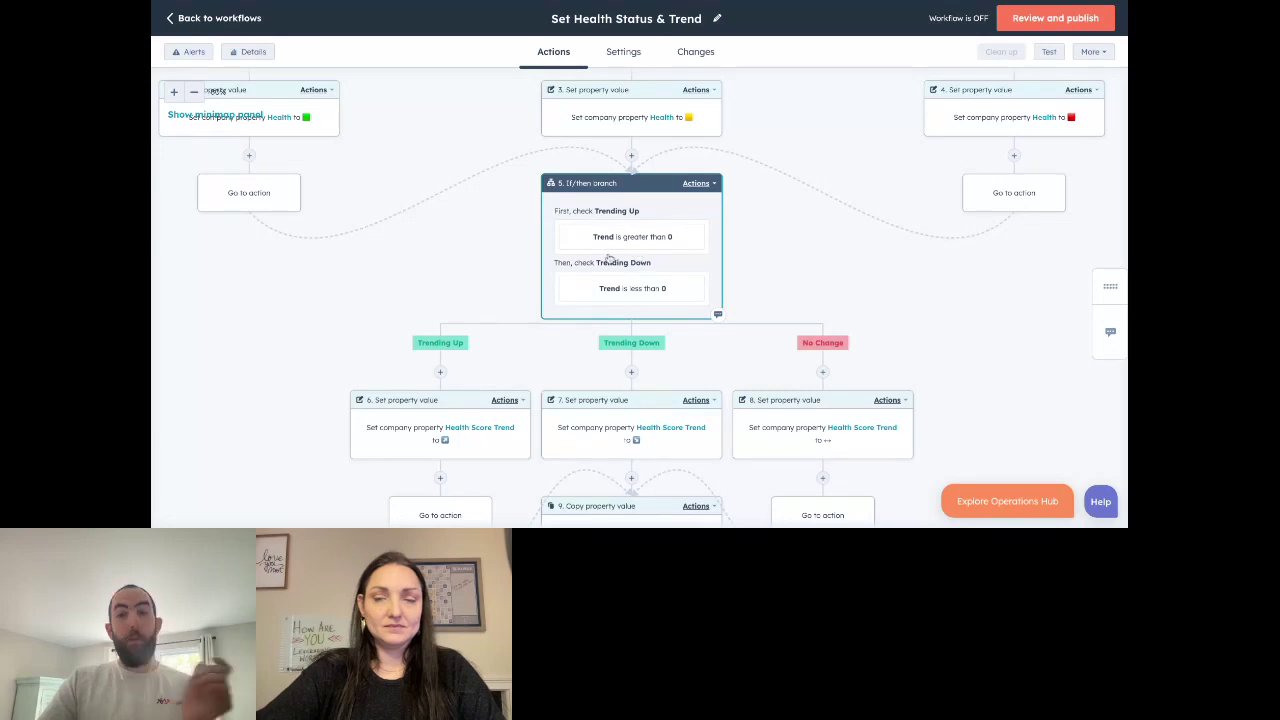
Retrace the workflow from the enrollment trigger to the trend branch, and check the custom equation behind the Trend property.
scroll(607, 252, "up", 10)
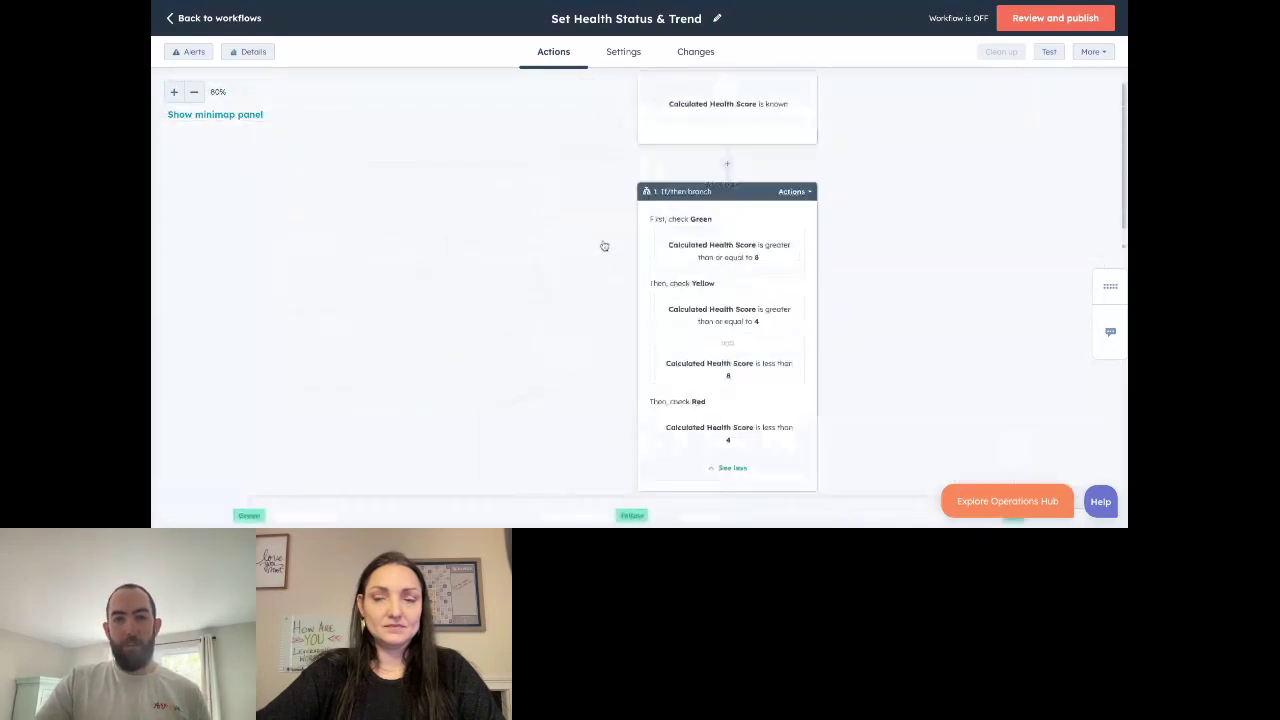
scroll(604, 246, "up", 2)
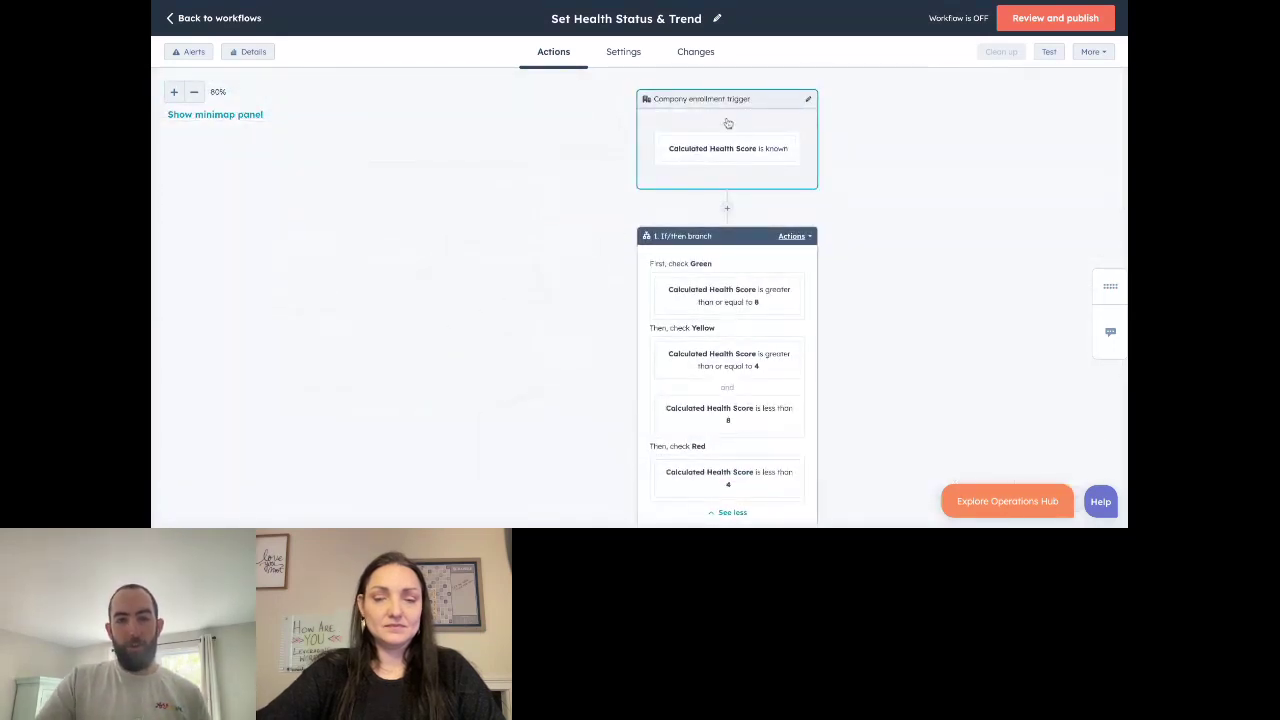
scroll(690, 170, "down", 10)
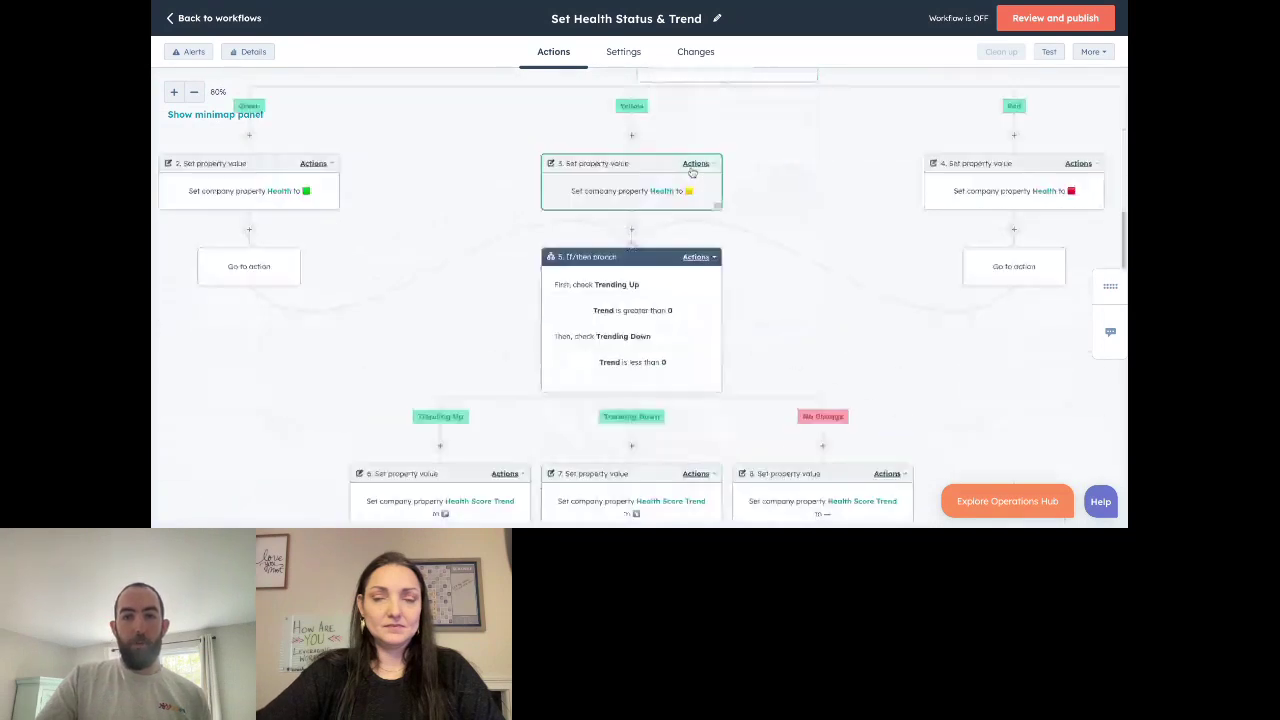
scroll(692, 172, "up", 1)
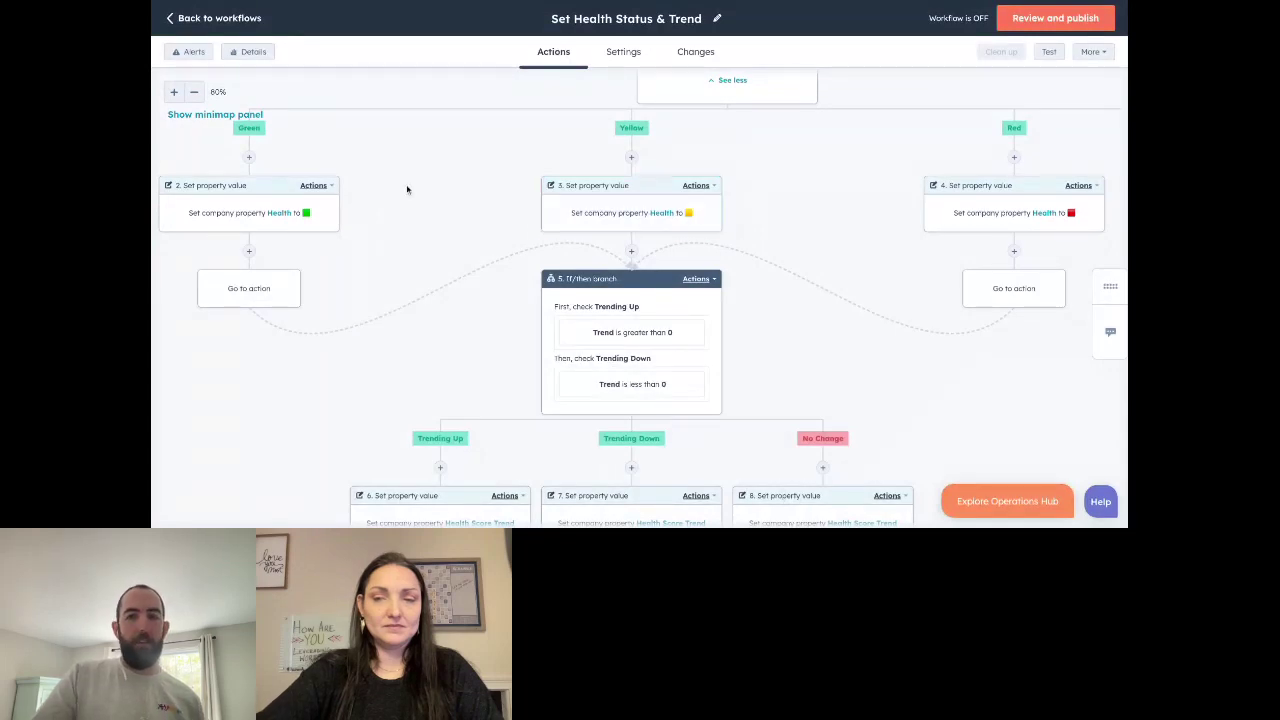
scroll(504, 232, "down", 2)
scroll(504, 232, "down", 3)
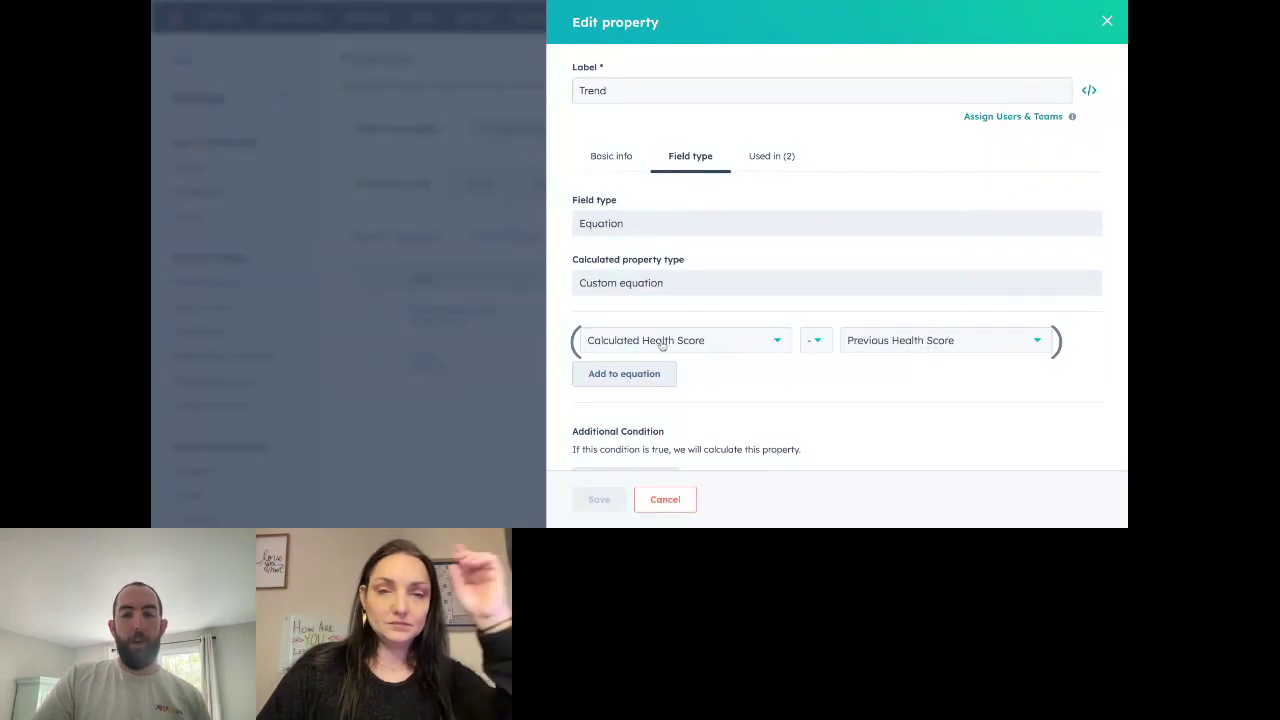
scroll(903, 362, "down", 1)
scroll(903, 362, "up", 1)
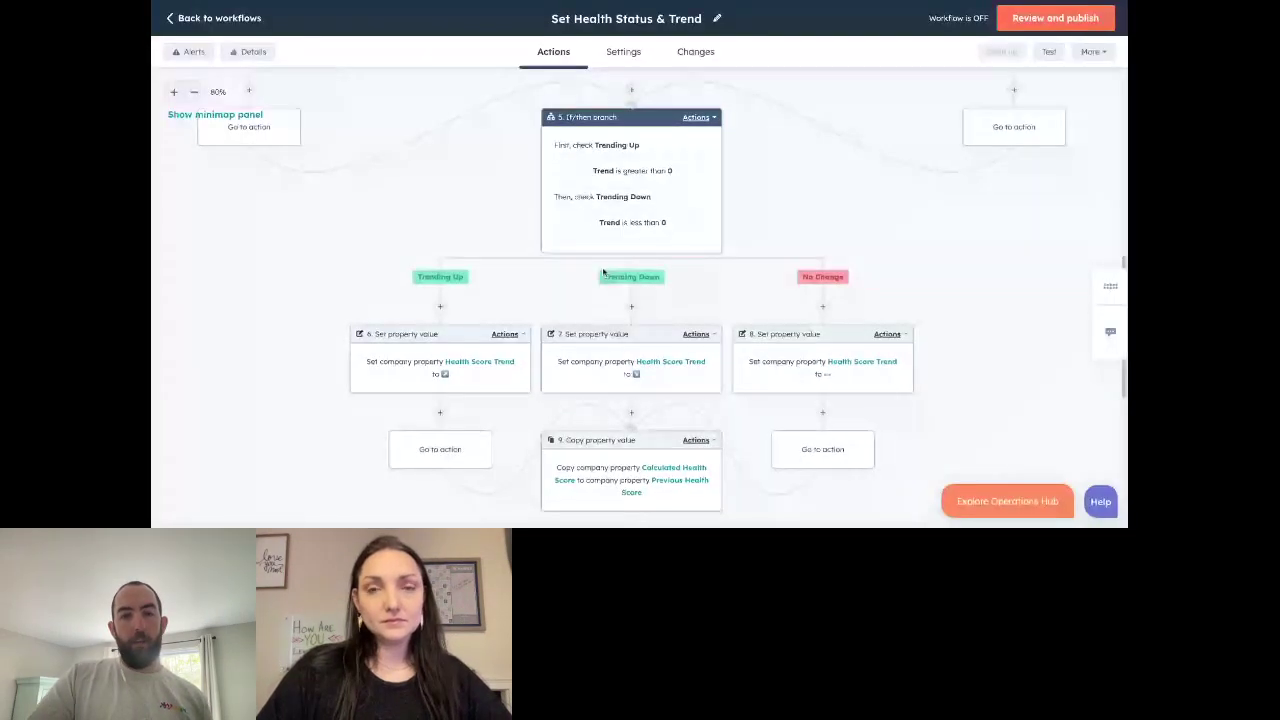
Review the Trending Up, Trending Down and No Change criteria in the trend if/then branch settings and close them without changes.
left_click(676, 172)
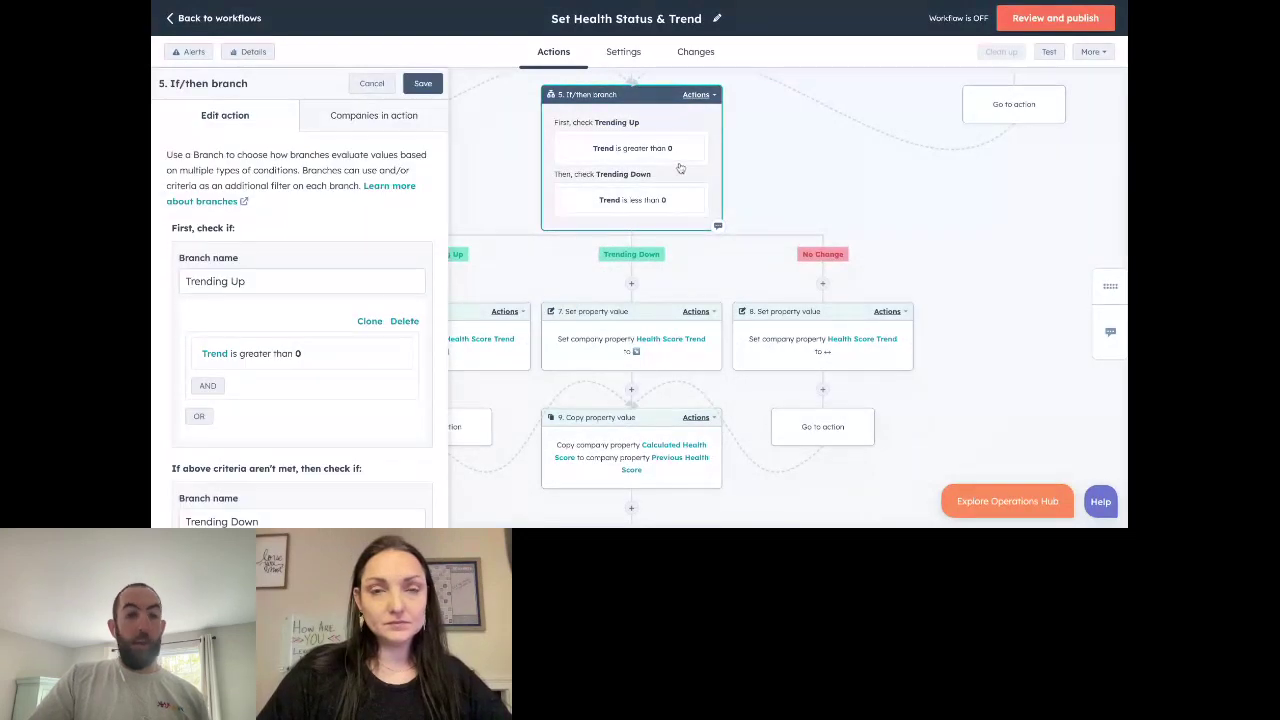
scroll(350, 320, "down", 1)
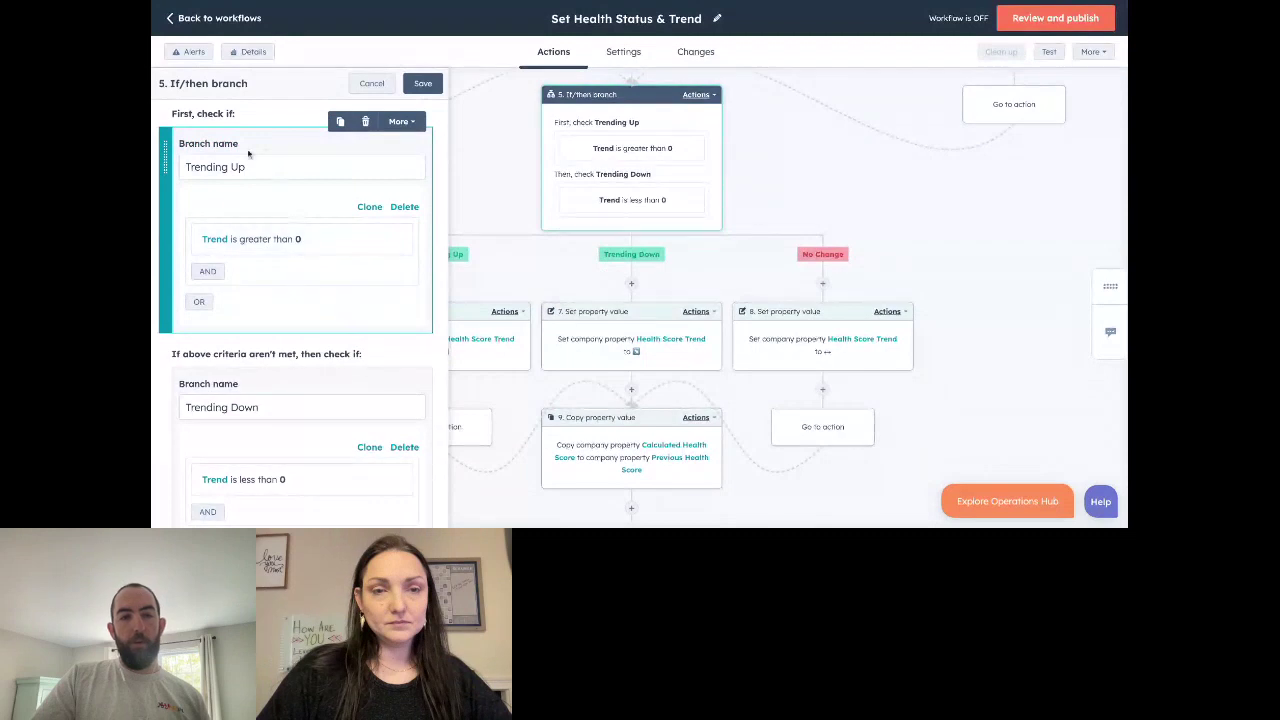
scroll(295, 260, "down", 2)
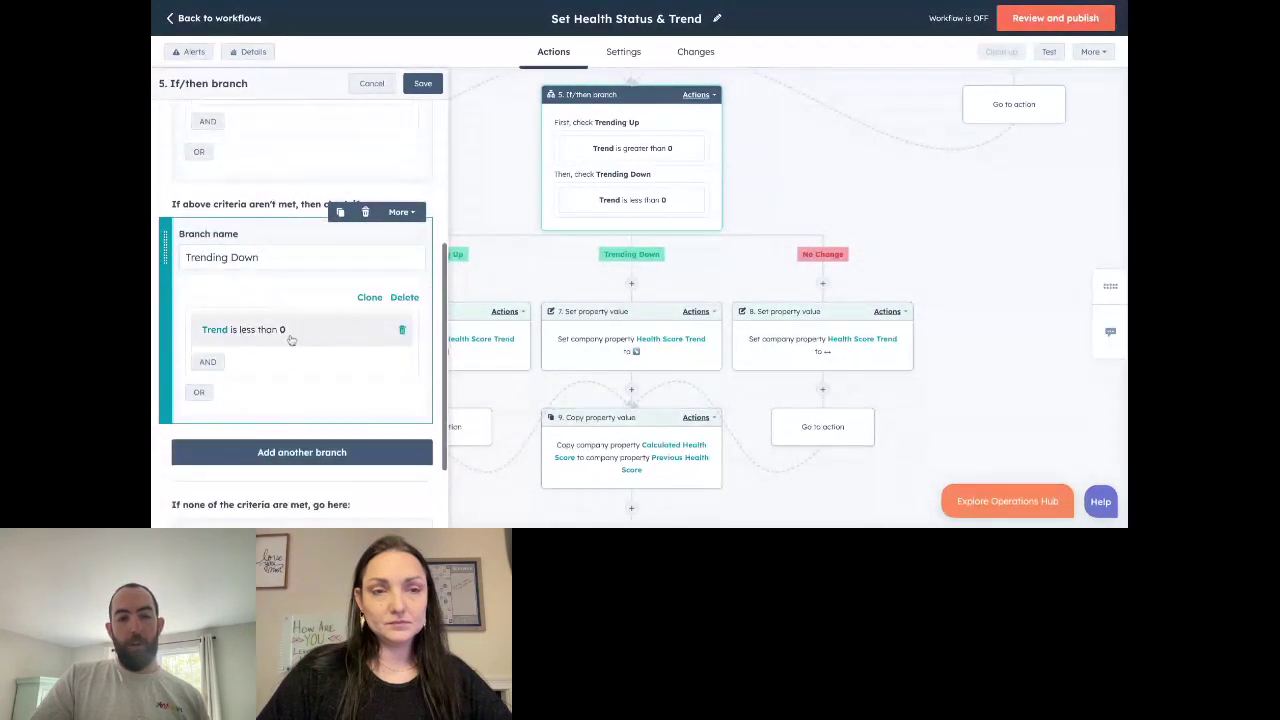
scroll(303, 410, "down", 2)
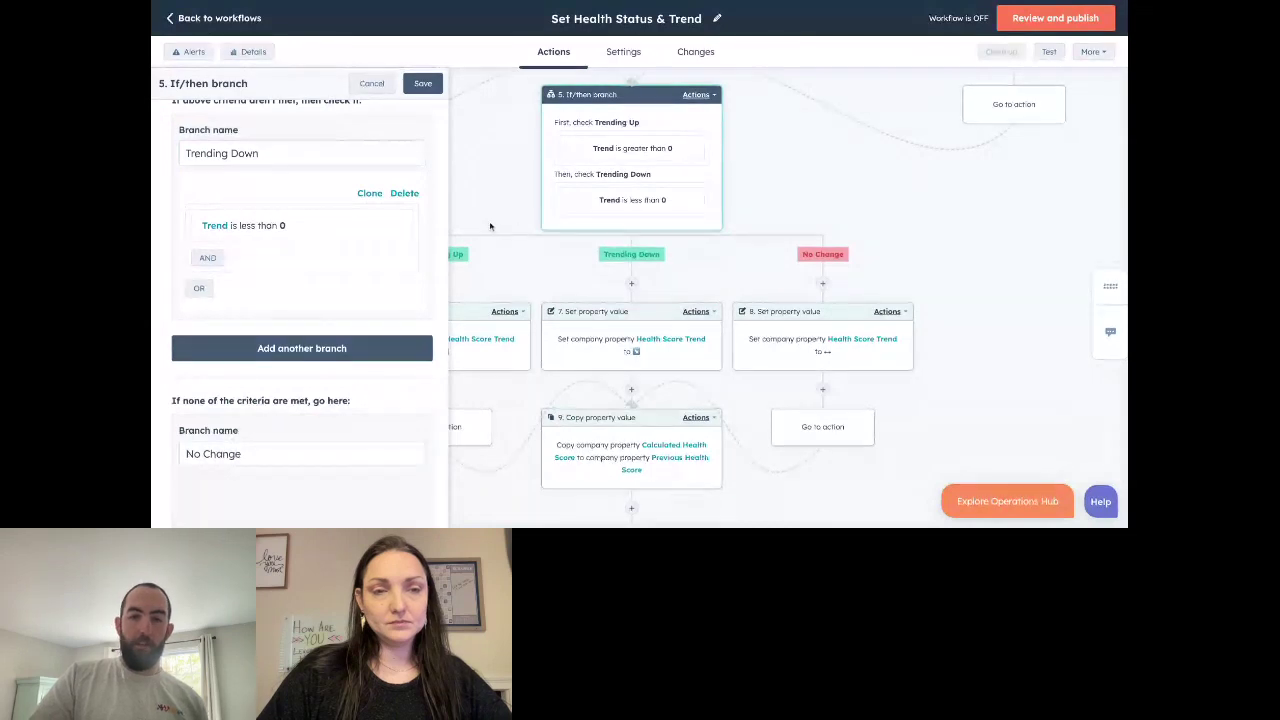
left_click(610, 155)
left_click(737, 257)
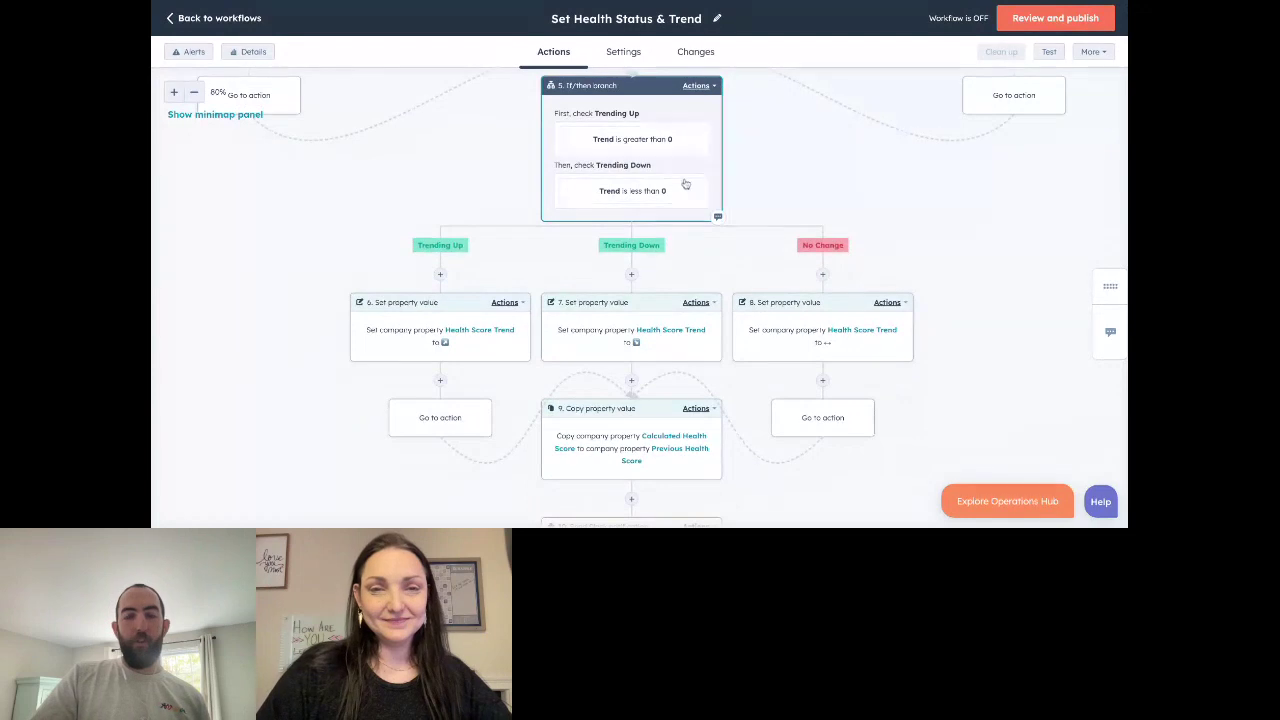
Compare the Health Score Trend values set by the three trend branches, and check how they rejoin at the copy to Previous Health Score.
scroll(686, 223, "down", 2)
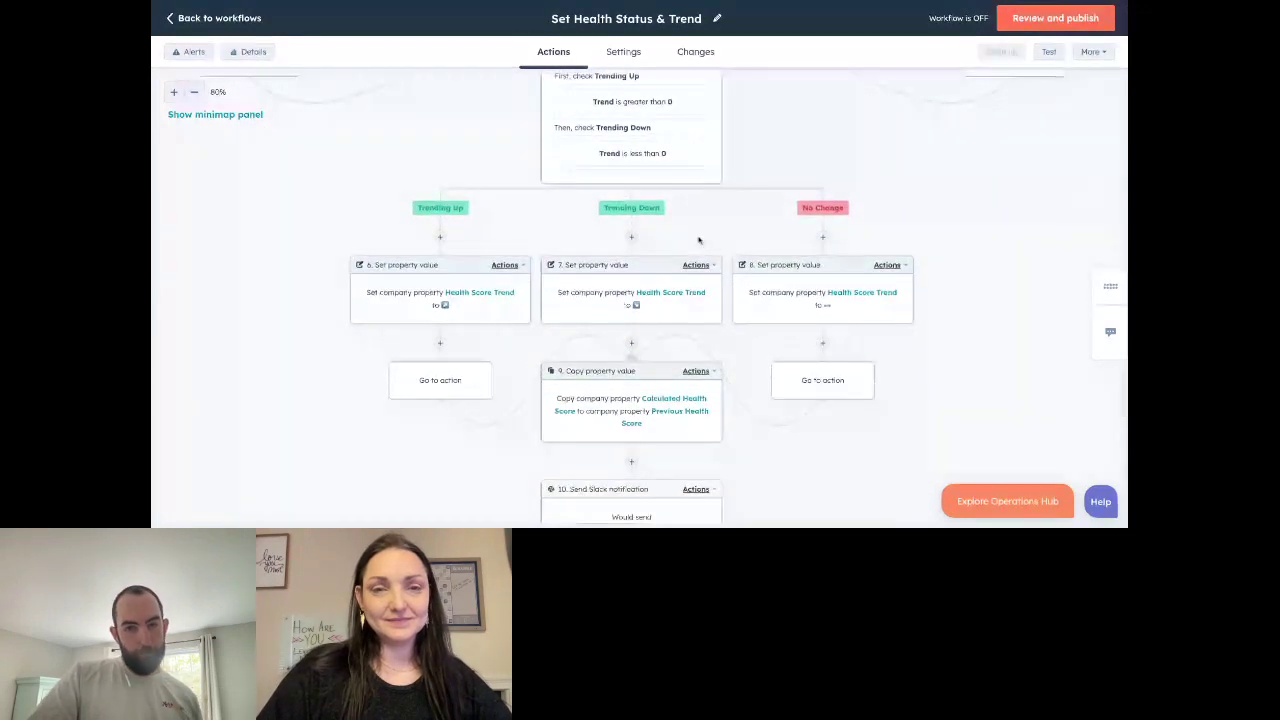
scroll(700, 236, "down", 2)
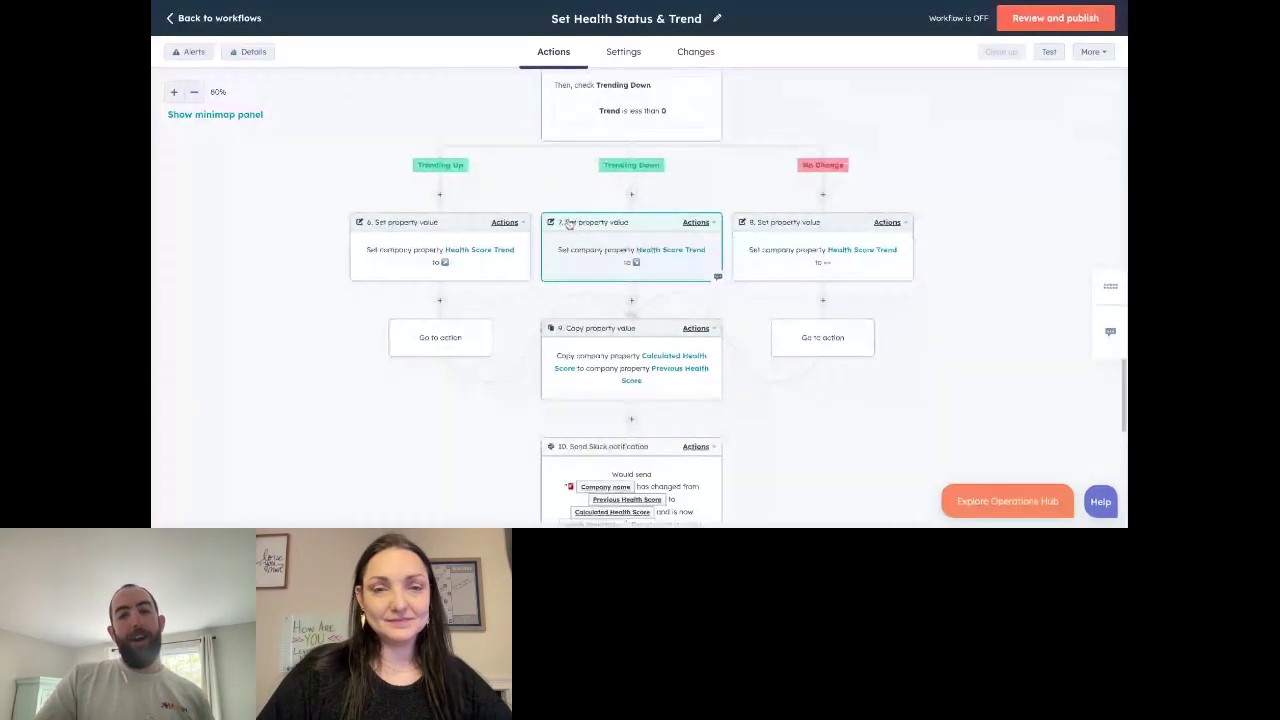
scroll(545, 140, "down", 2)
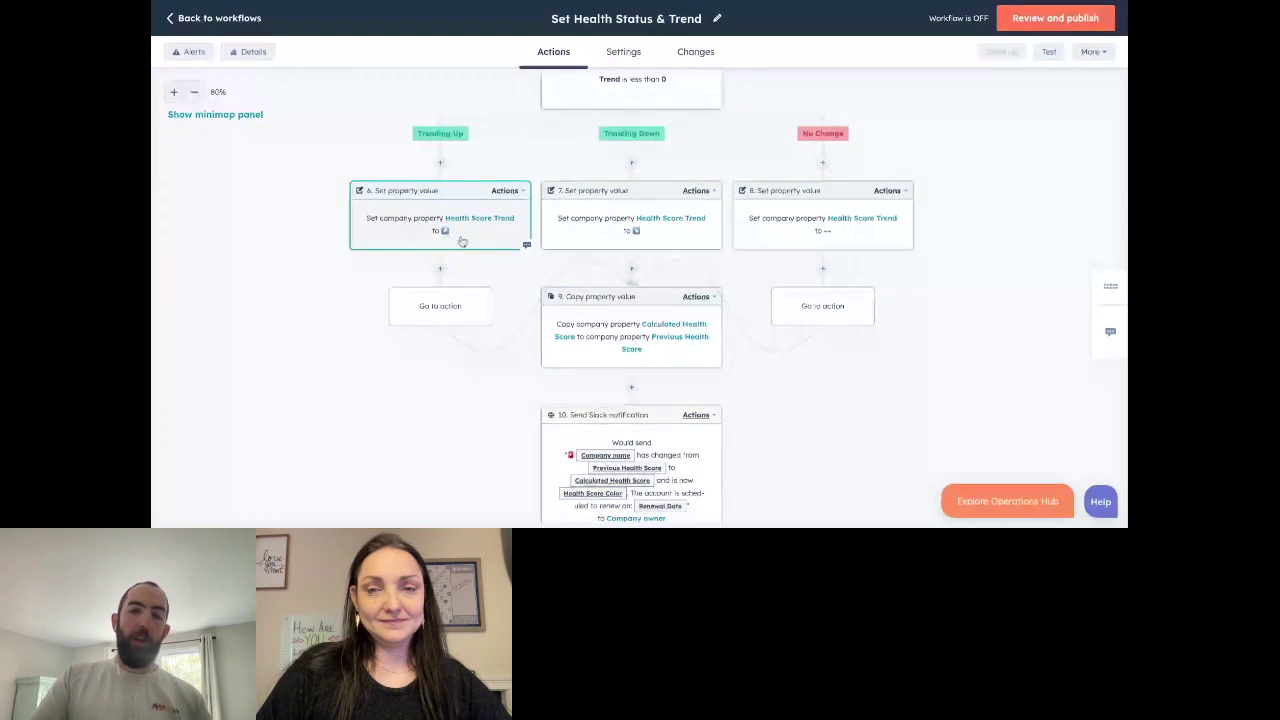
scroll(640, 185, "down", 1)
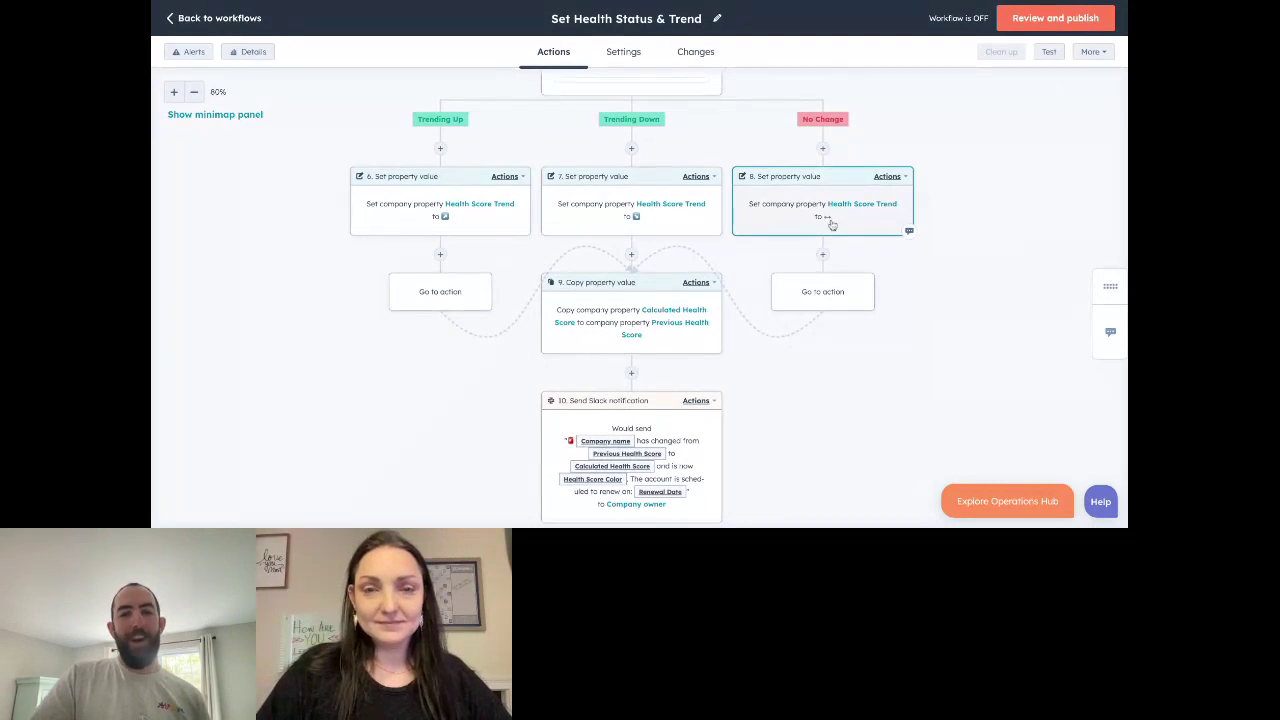
scroll(831, 224, "down", 1)
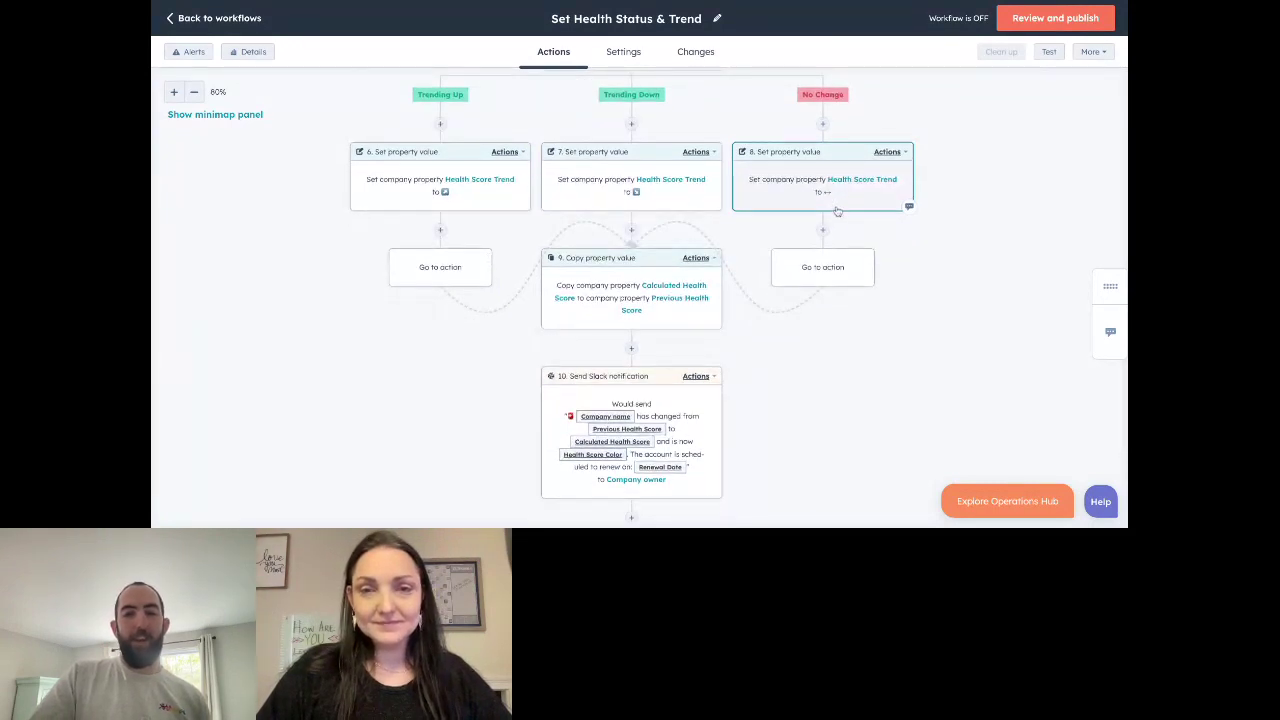
scroll(815, 224, "down", 1)
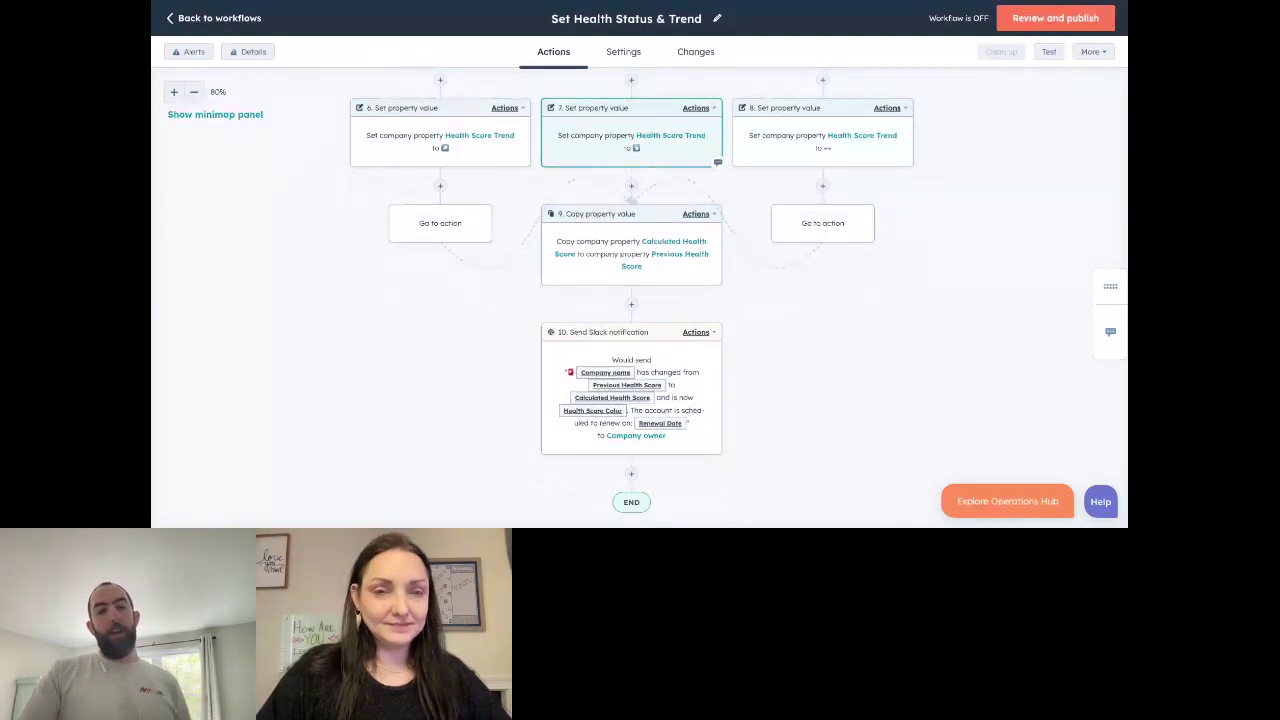
scroll(672, 252, "up", 1)
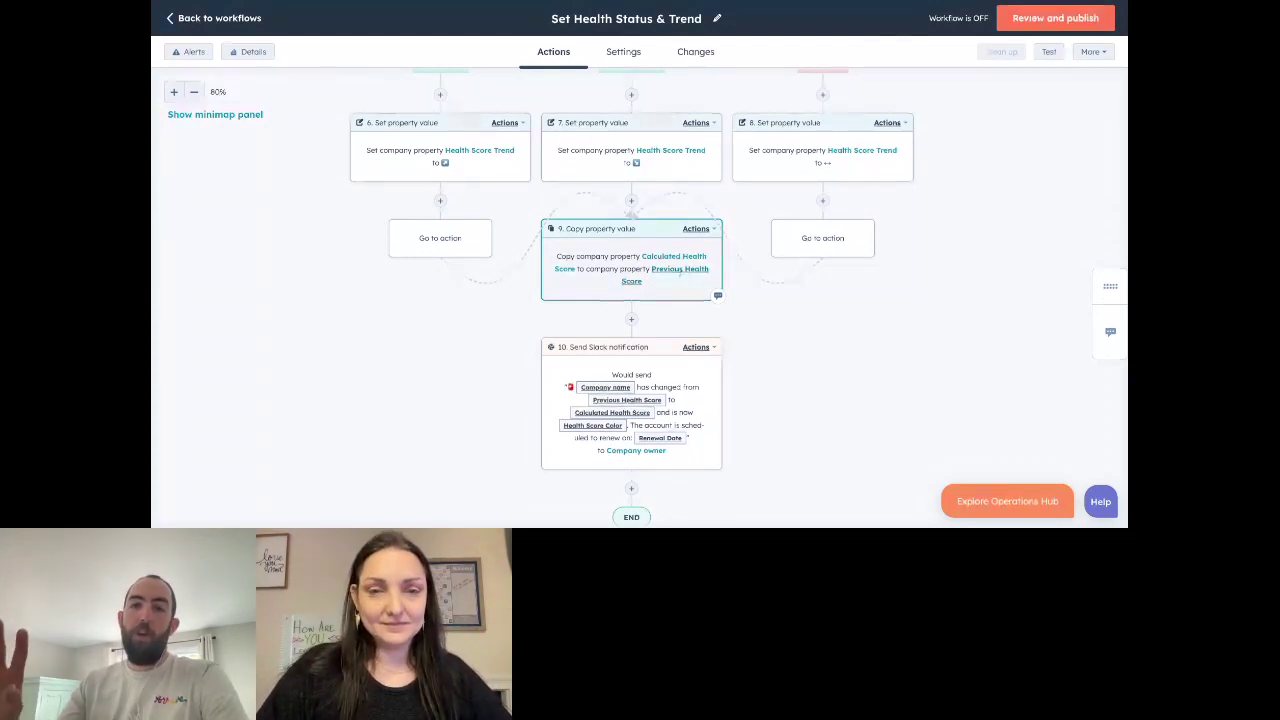
Recheck the path from the Health actions through the trend branch, and read the Slack notification message sent to the company owner.
scroll(689, 214, "up", 5)
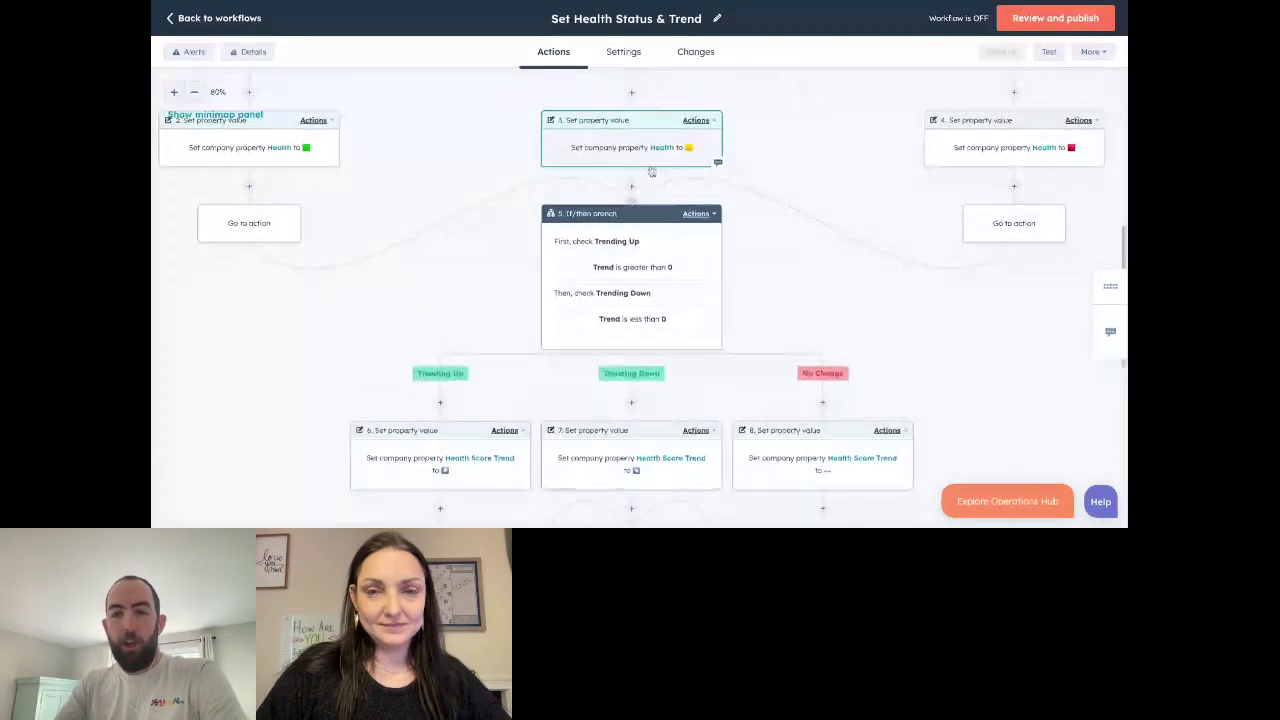
scroll(649, 170, "down", 3)
scroll(604, 337, "down", 2)
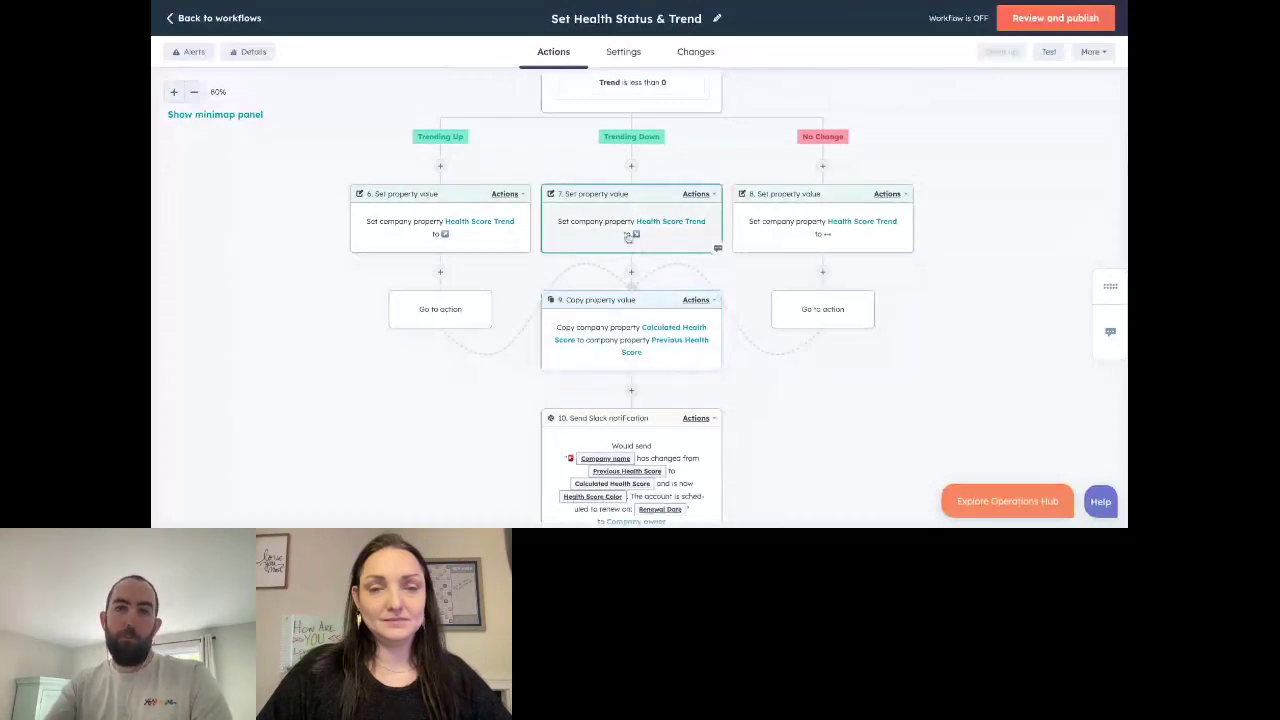
scroll(649, 291, "down", 1)
scroll(690, 290, "down", 3)
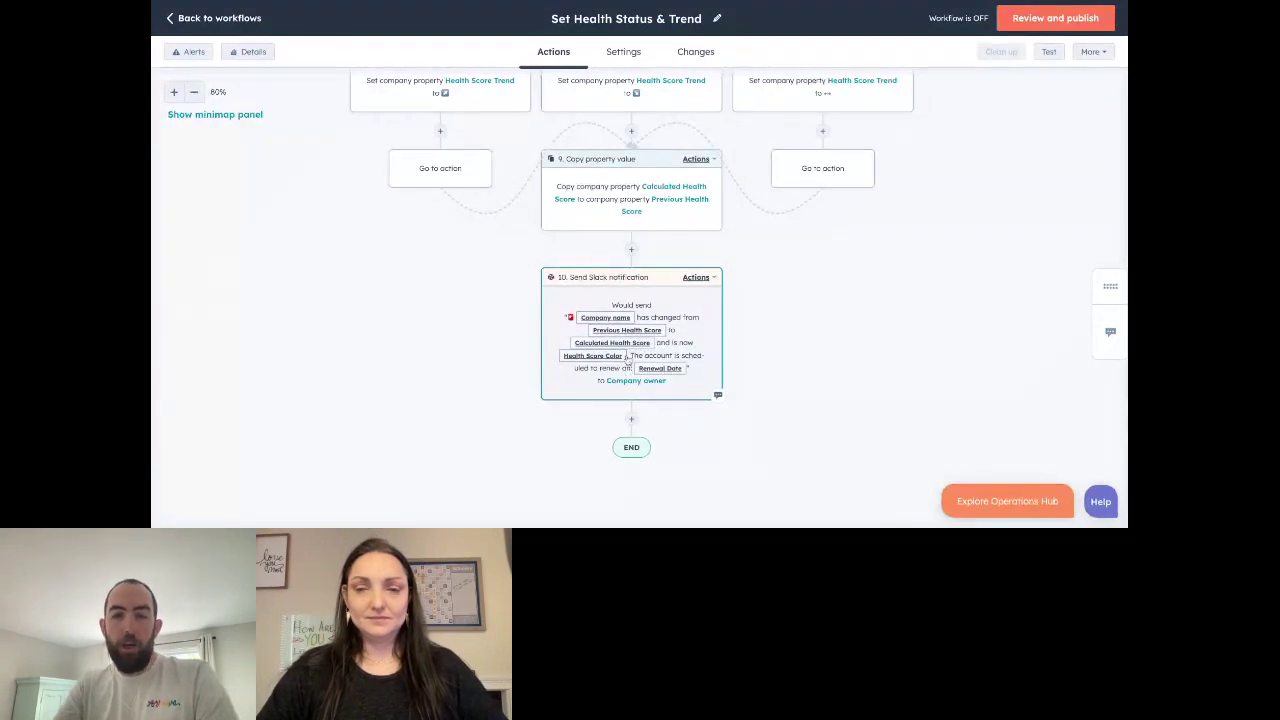
scroll(627, 348, "down", 1)
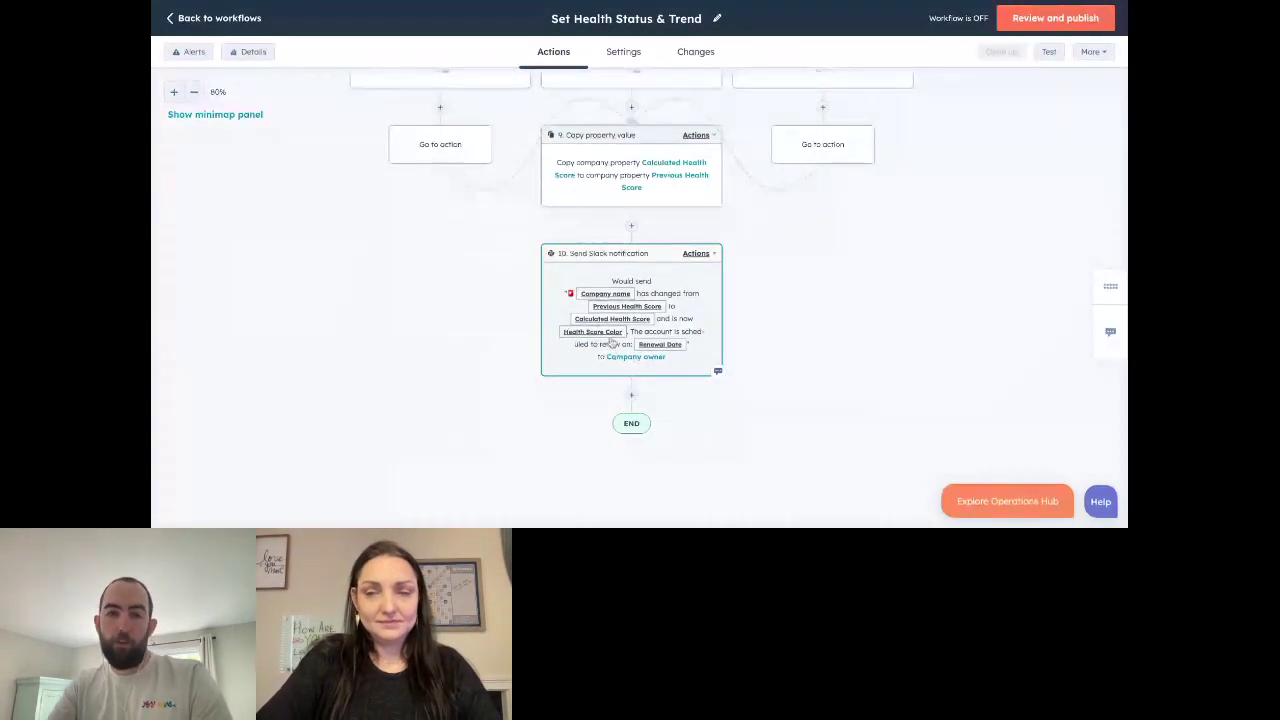
scroll(617, 355, "down", 1)
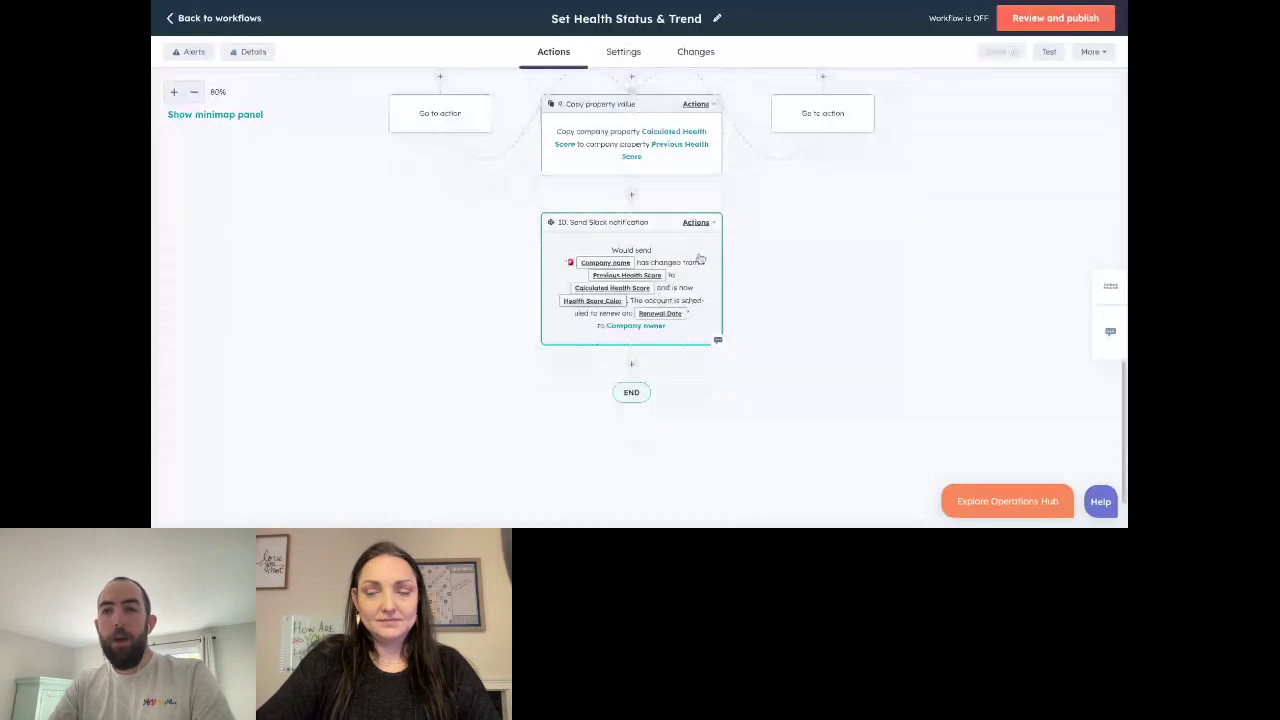
Trace the workflow back from the Slack notification to the company enrollment trigger and the Green, Yellow and Red score criteria.
scroll(700, 259, "up", 3)
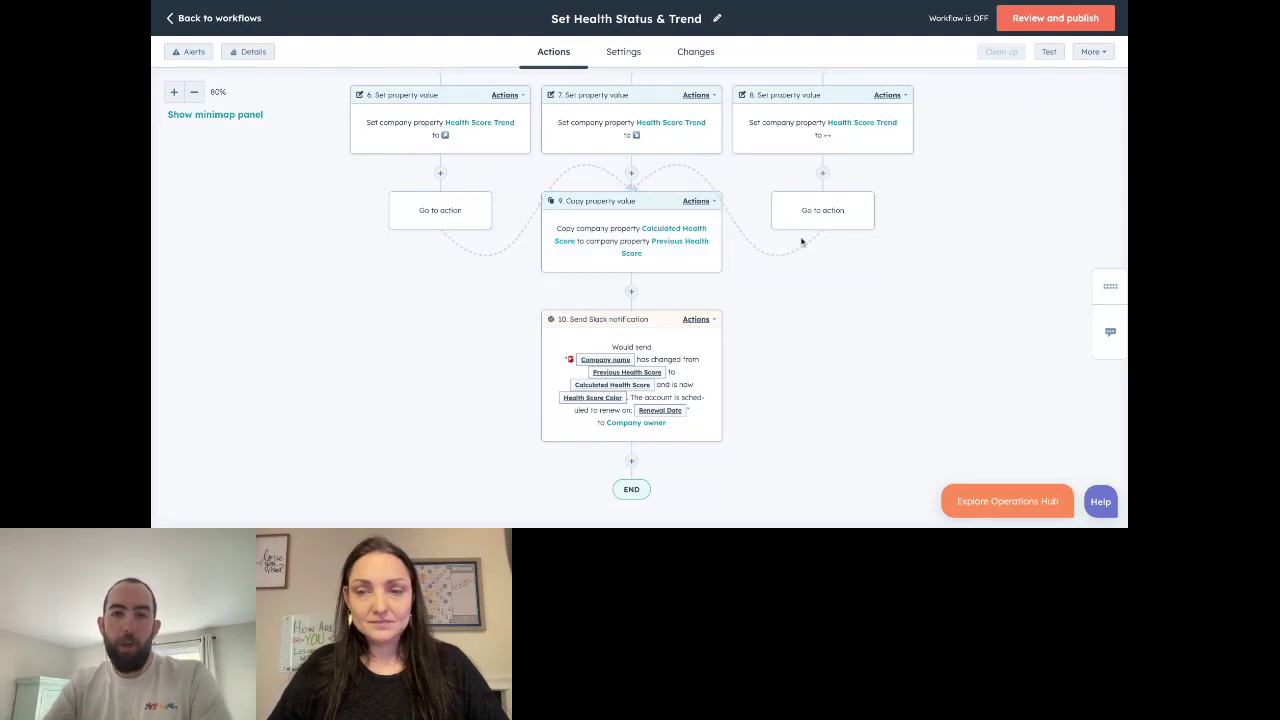
scroll(840, 237, "up", 1)
scroll(840, 237, "up", 5)
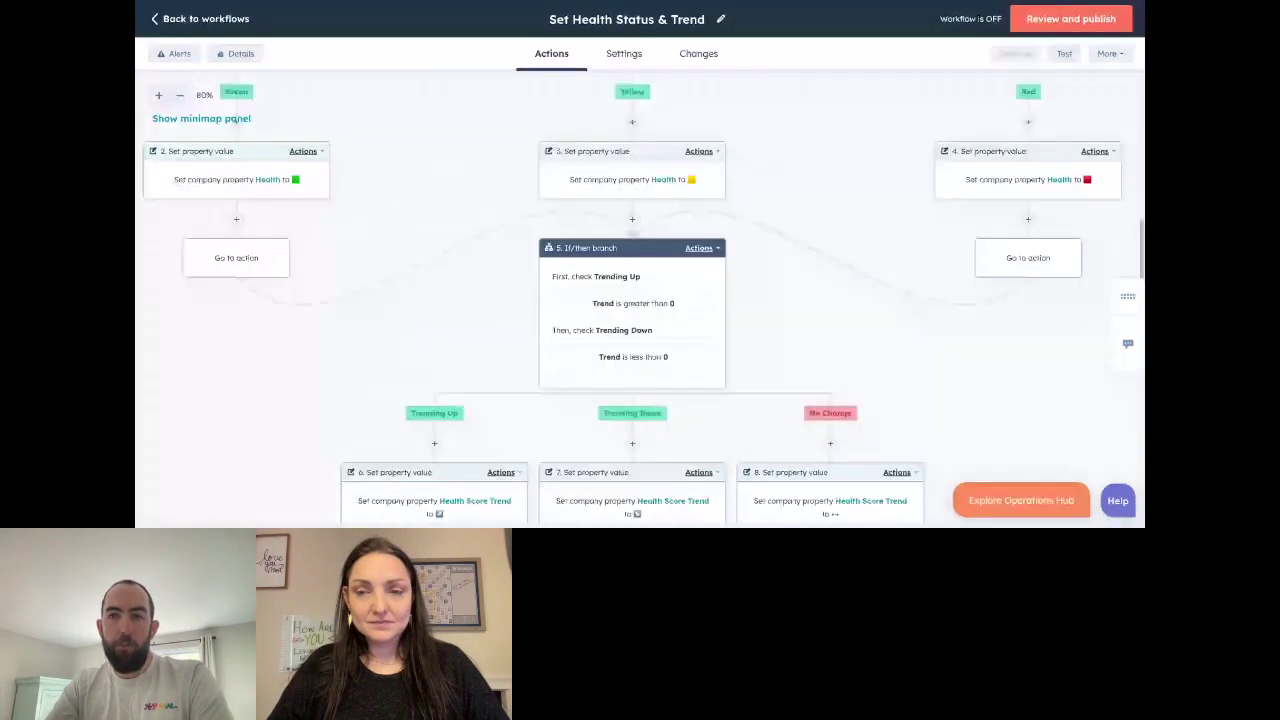
scroll(806, 214, "up", 7)
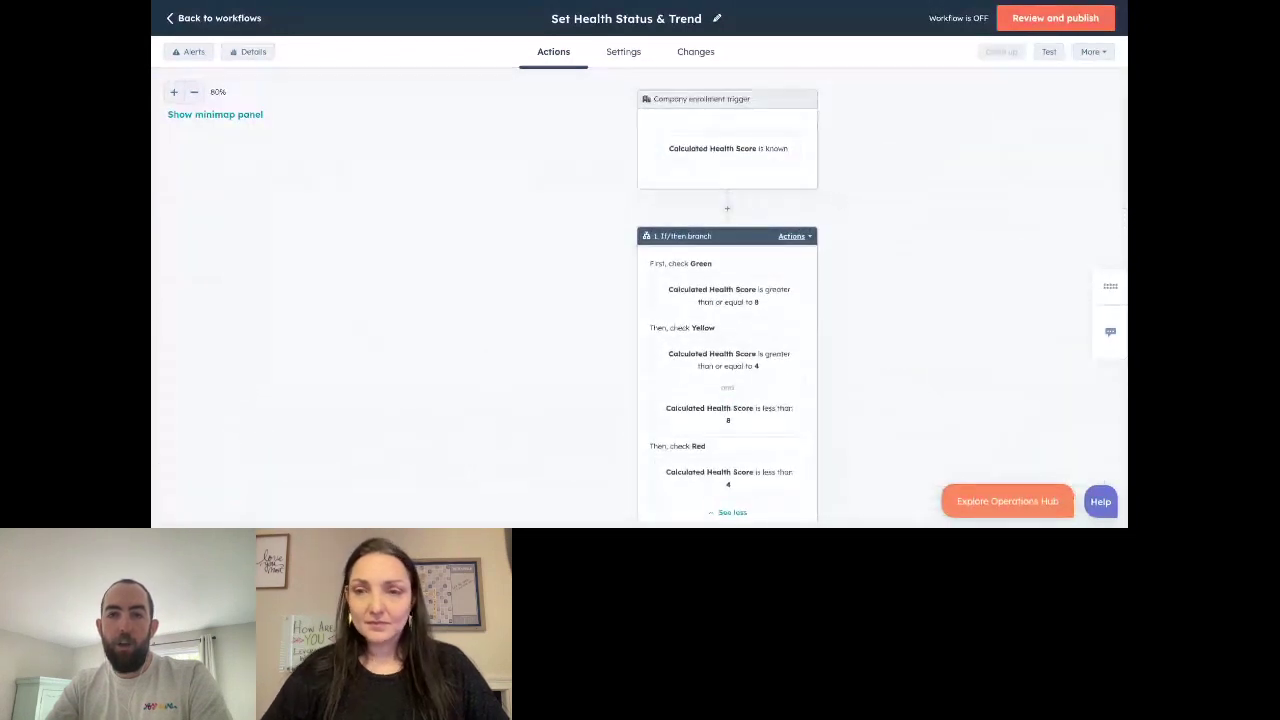
scroll(838, 201, "right", 1)
scroll(694, 300, "down", 1)
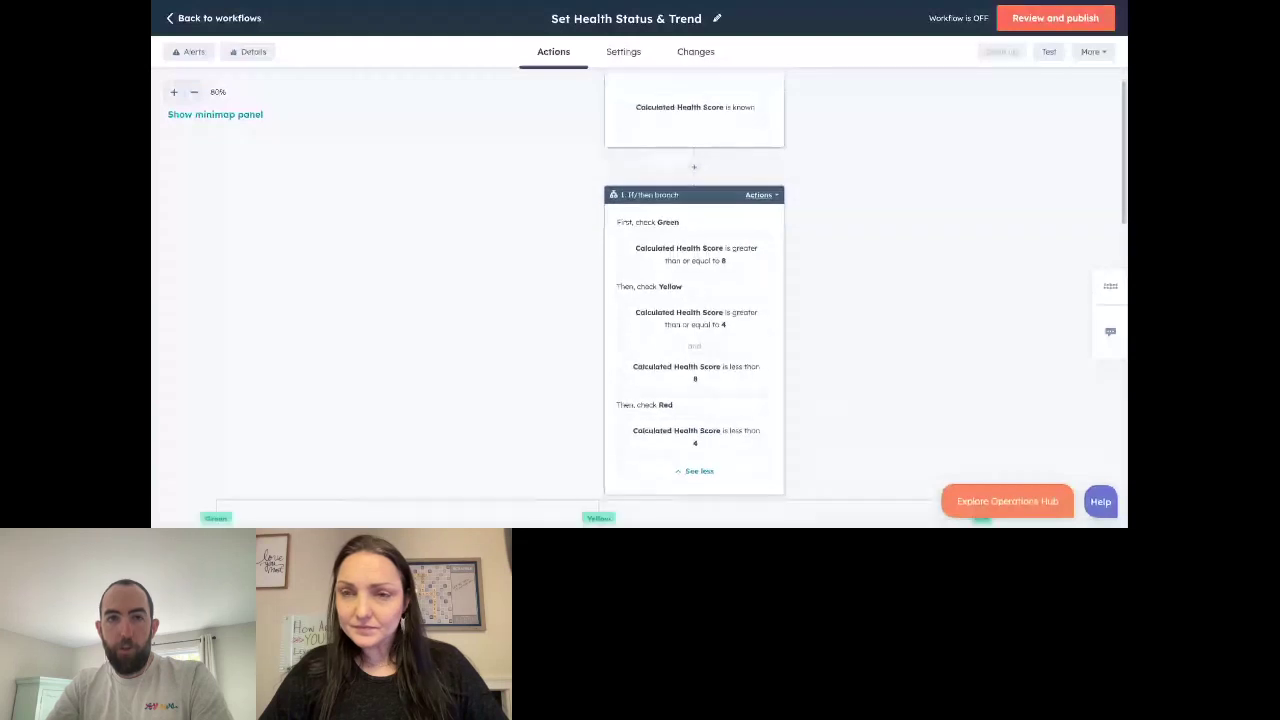
scroll(694, 300, "up", 1)
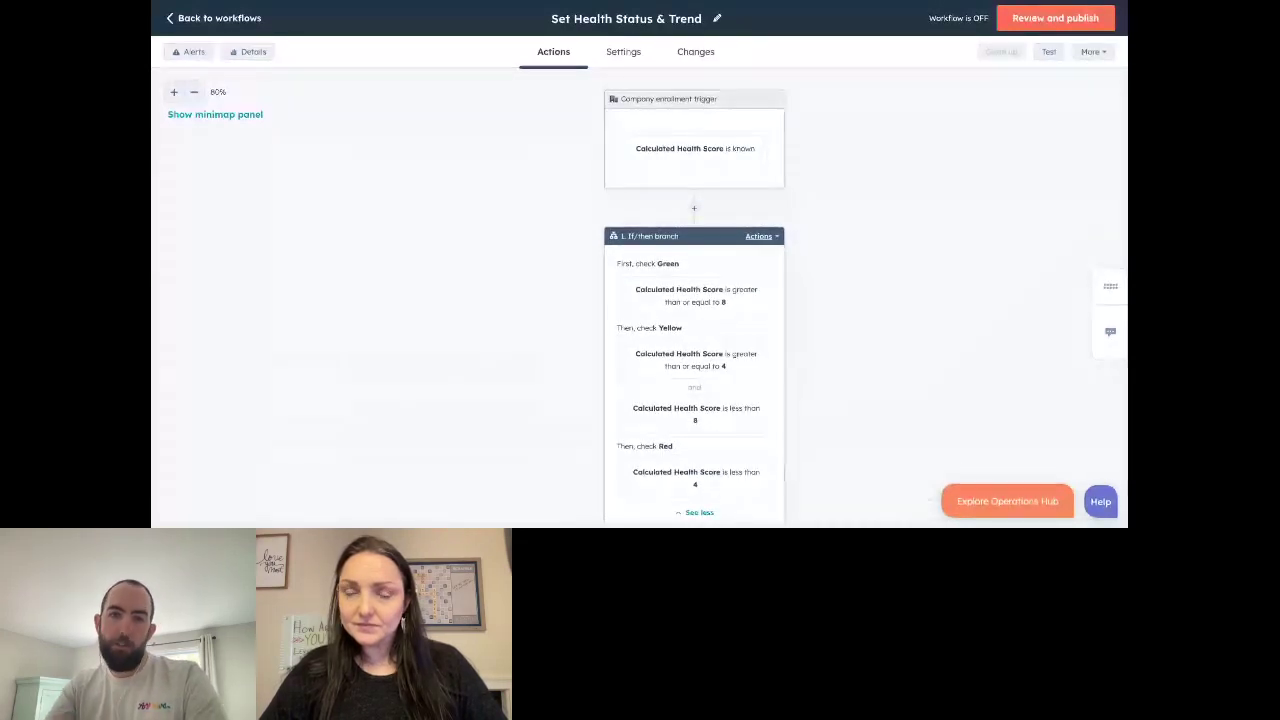
Follow the Green, Yellow and Red paths through their Health actions to the Trend if/then branch.
scroll(823, 177, "down", 3)
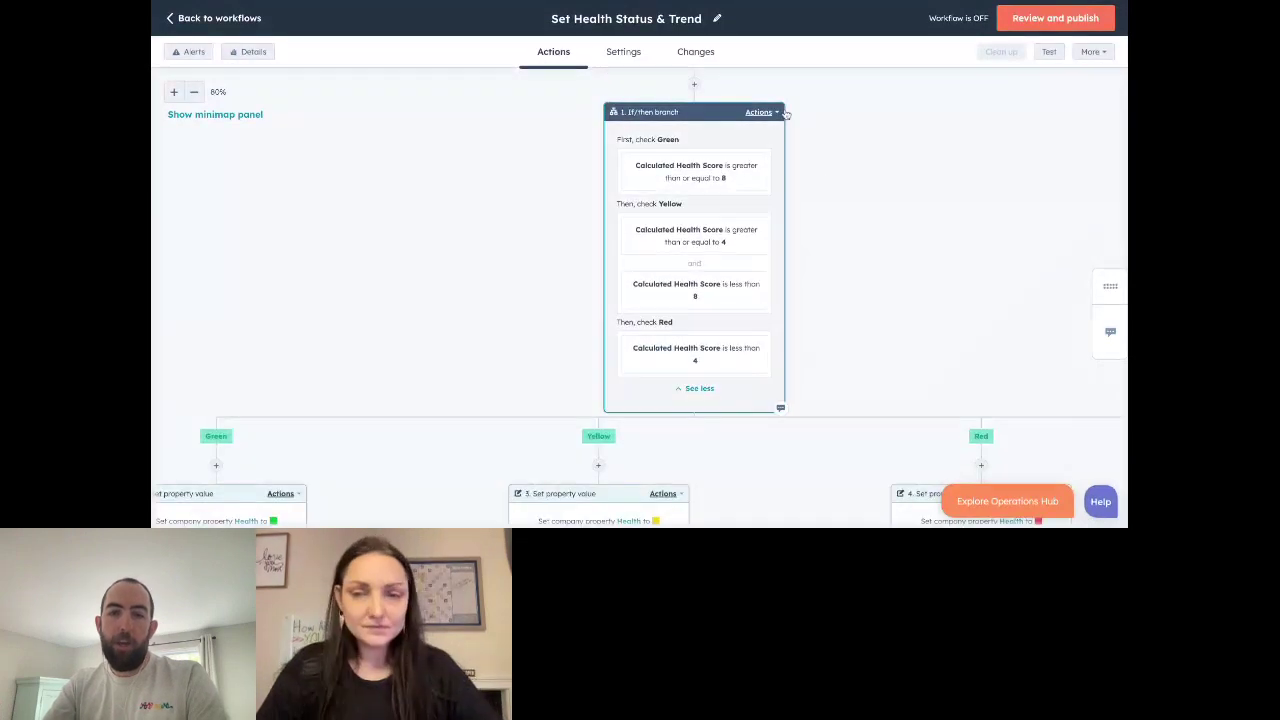
scroll(720, 229, "down", 2)
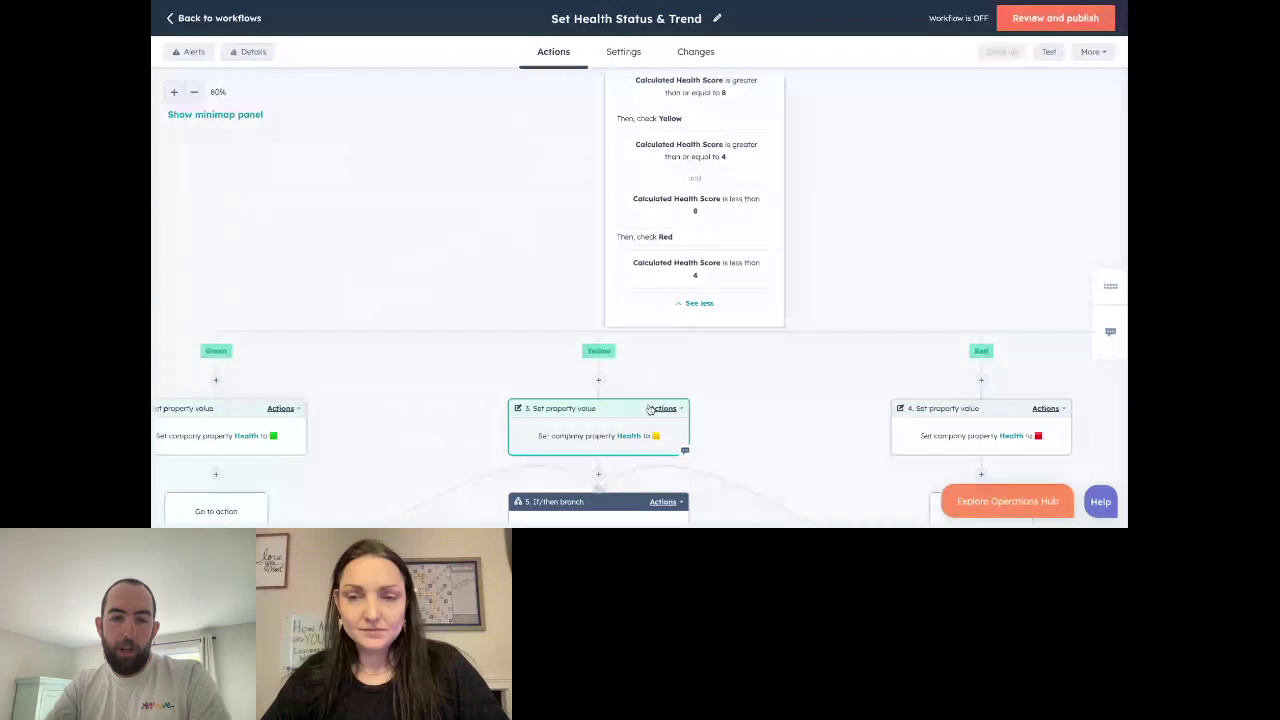
scroll(661, 394, "left", 1)
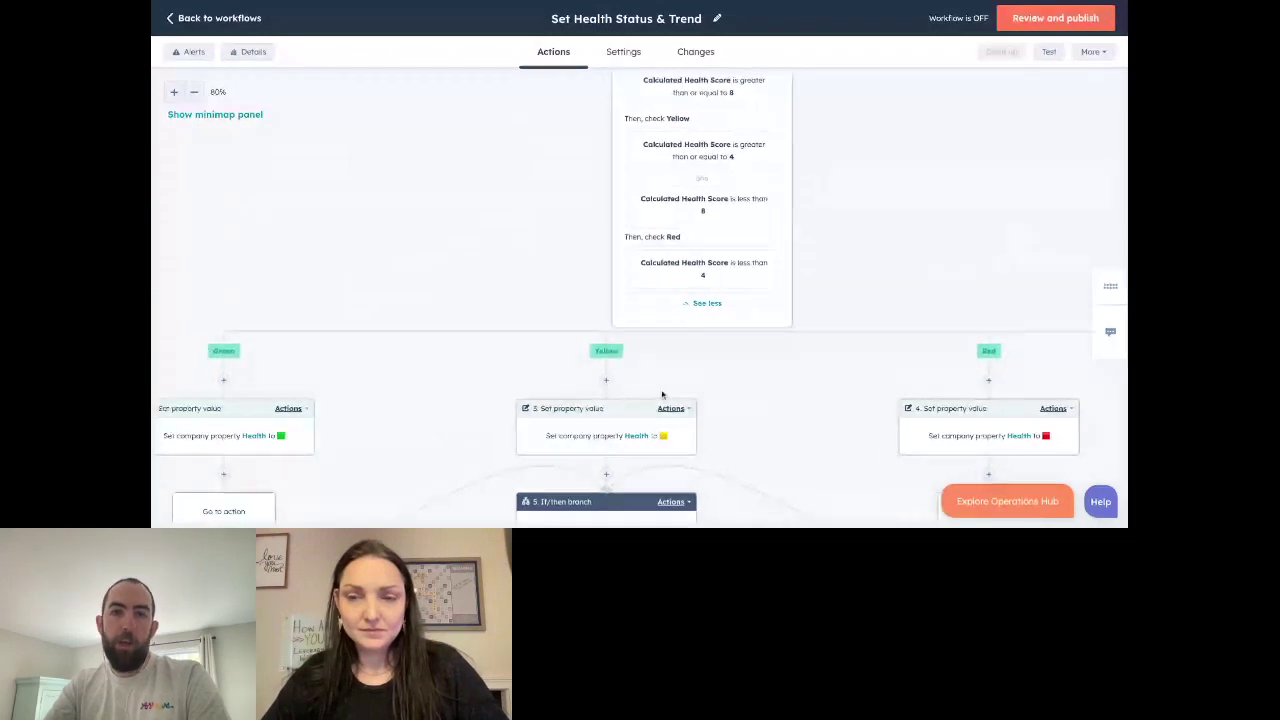
scroll(661, 394, "down", 3)
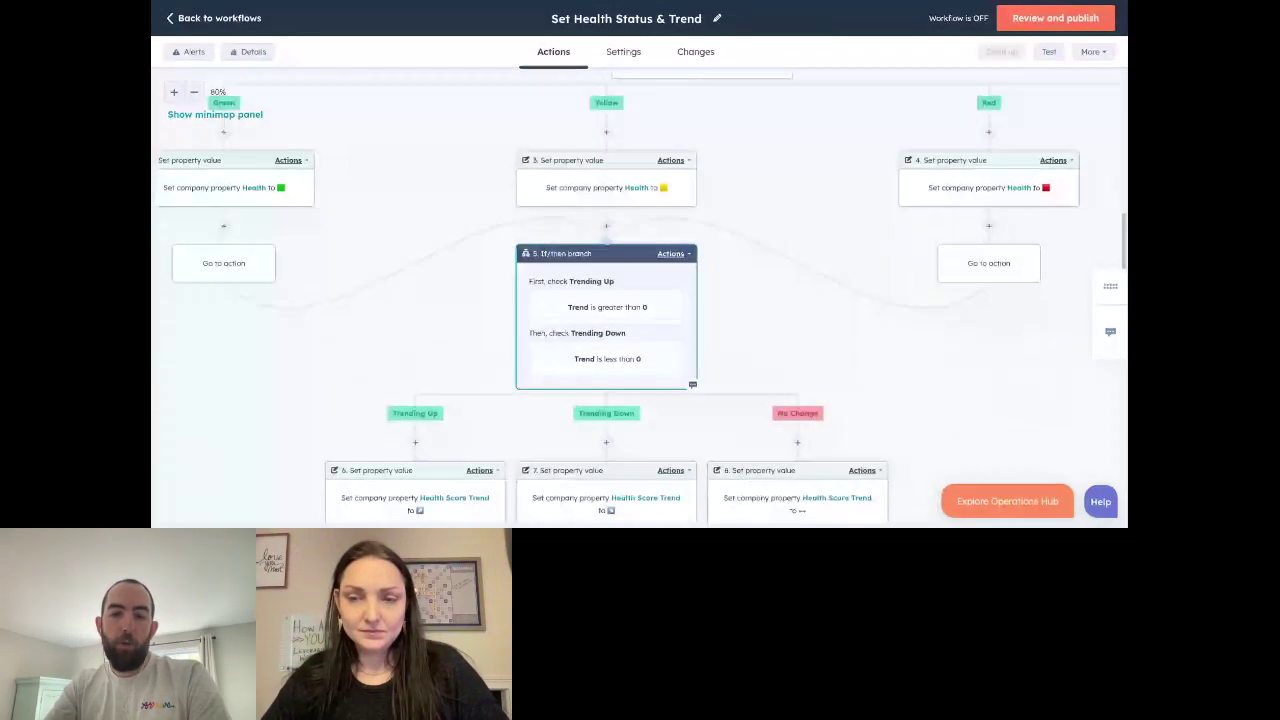
scroll(660, 300, "down", 1)
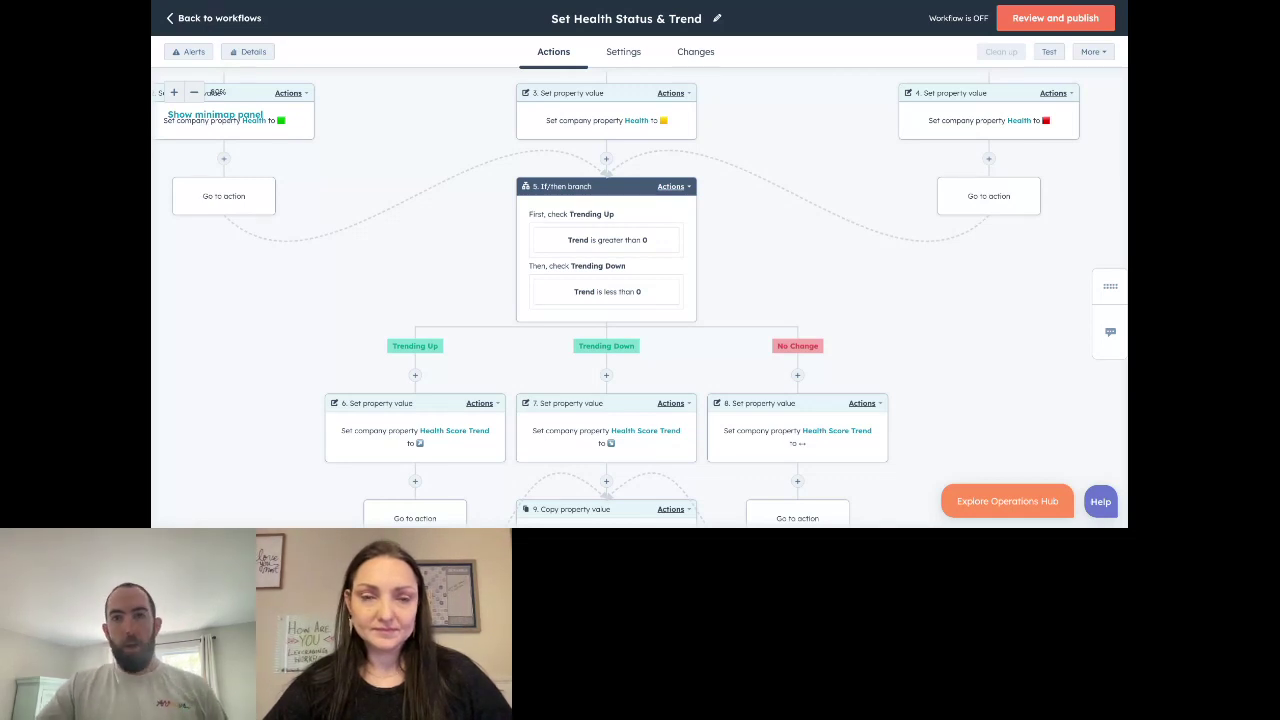
Examine the closed-won deal handoff workflow's enrollment trigger, and expand the full list of All Data is Ready conditions.
scroll(540, 82, "up", 3)
scroll(500, 103, "up", 5)
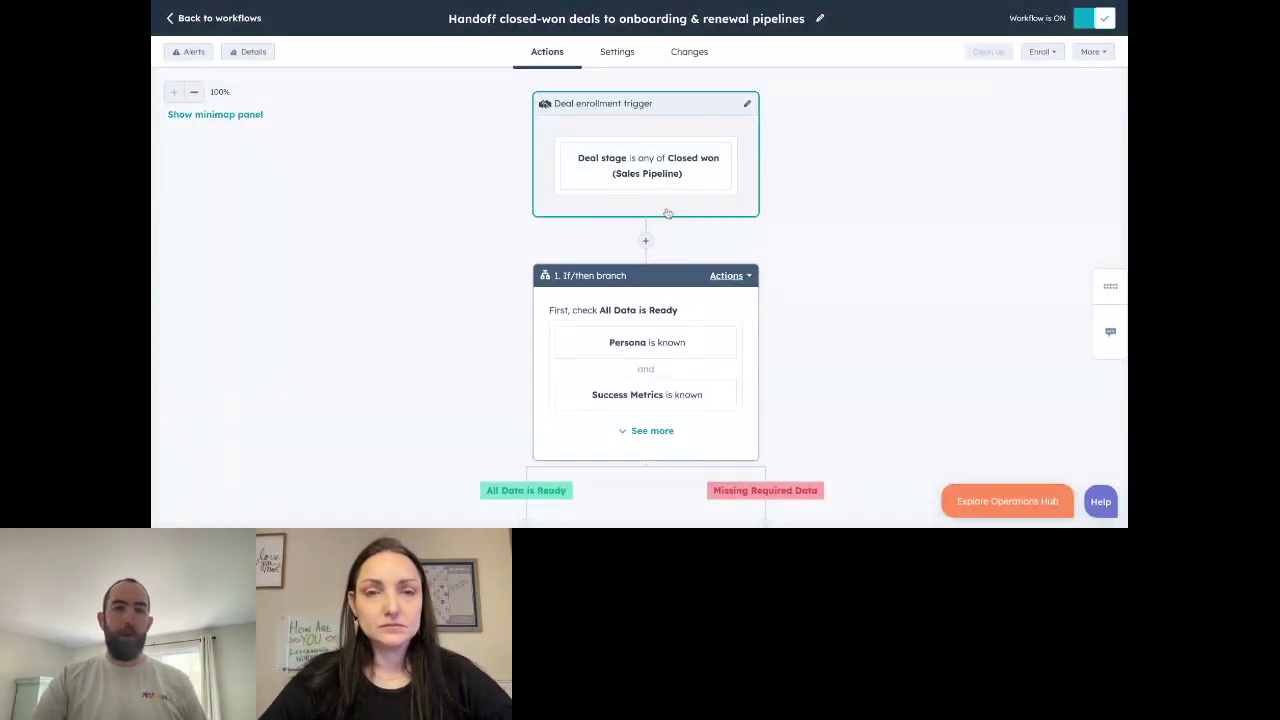
scroll(667, 192, "down", 1)
scroll(667, 192, "down", 1)
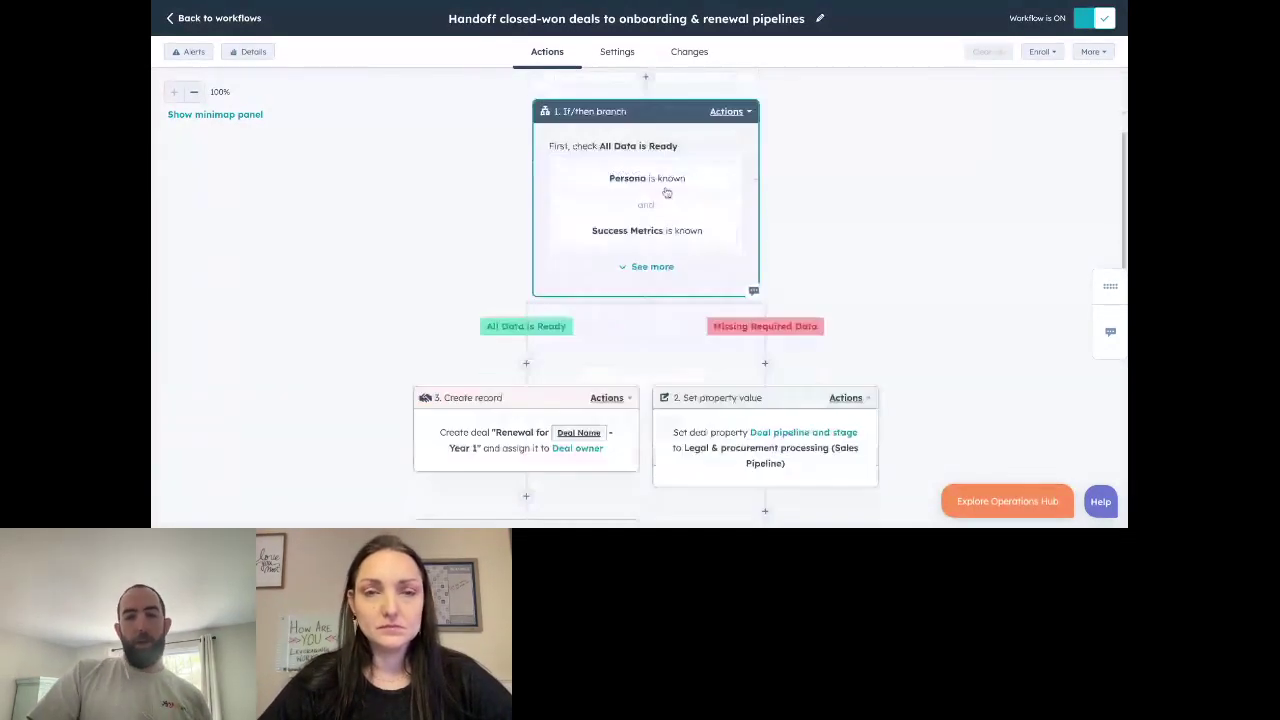
left_click(648, 266)
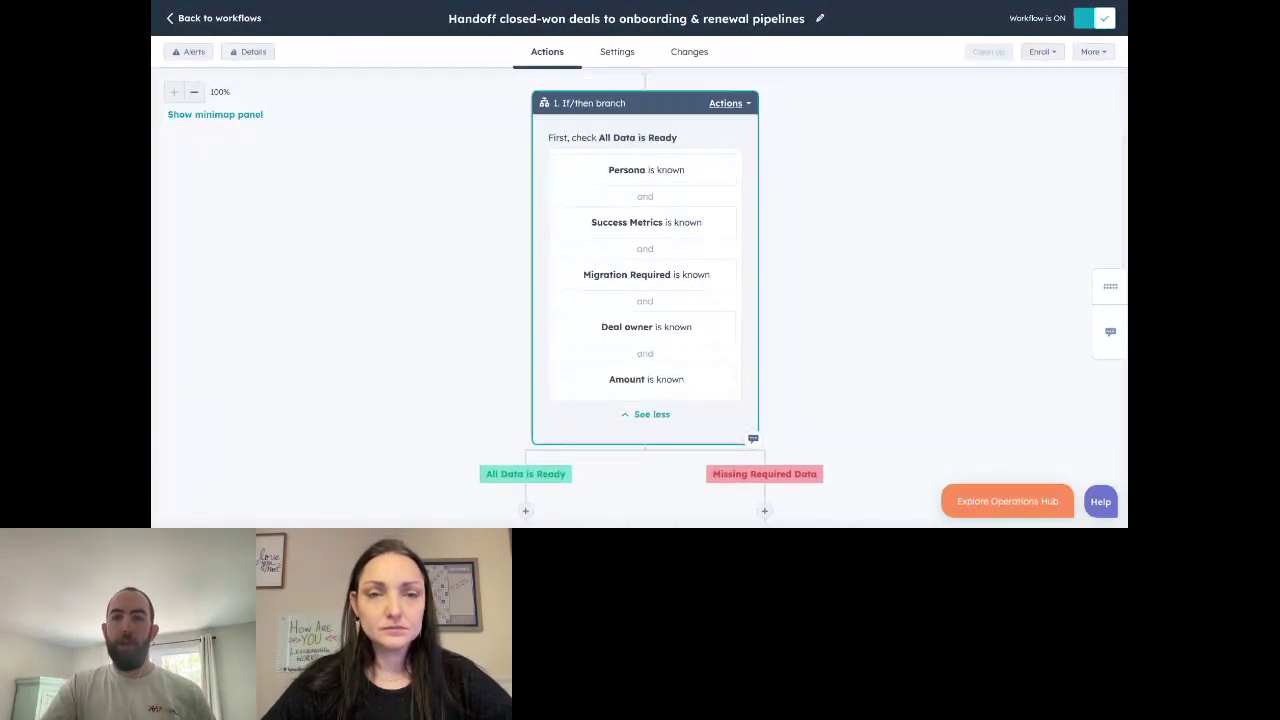
scroll(751, 220, "up", 1)
scroll(757, 206, "down", 1)
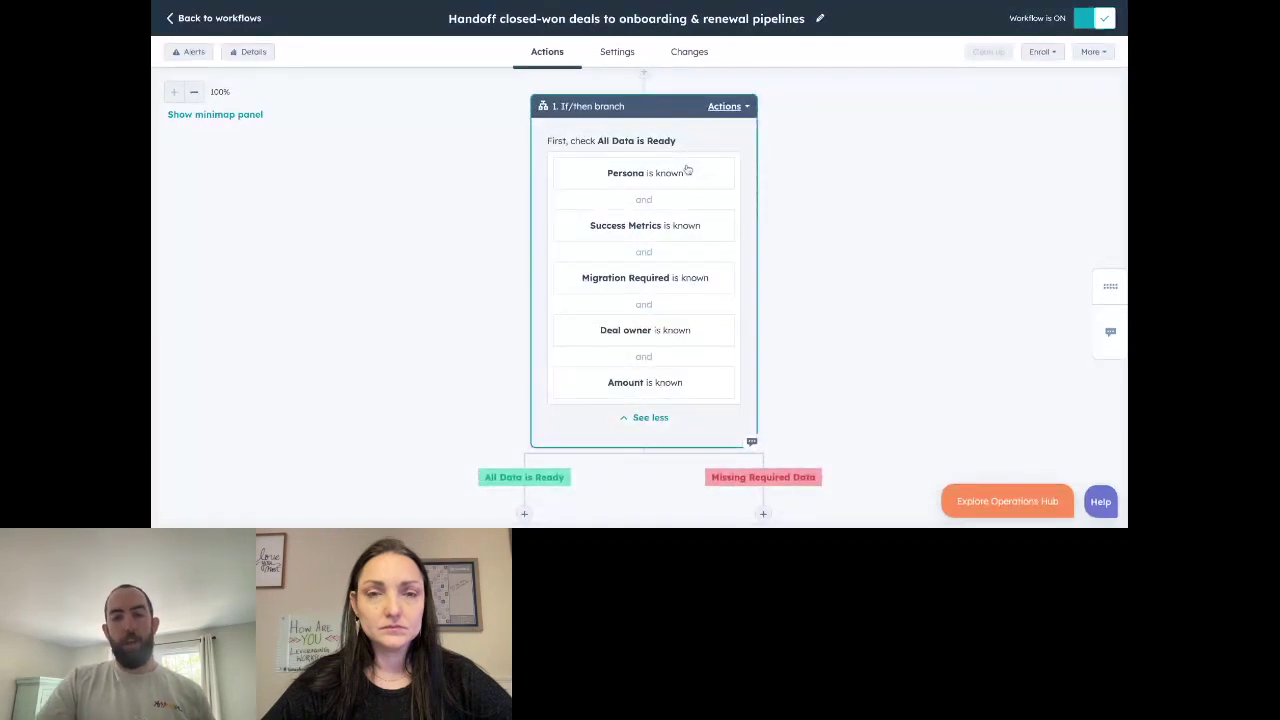
scroll(679, 290, "down", 1)
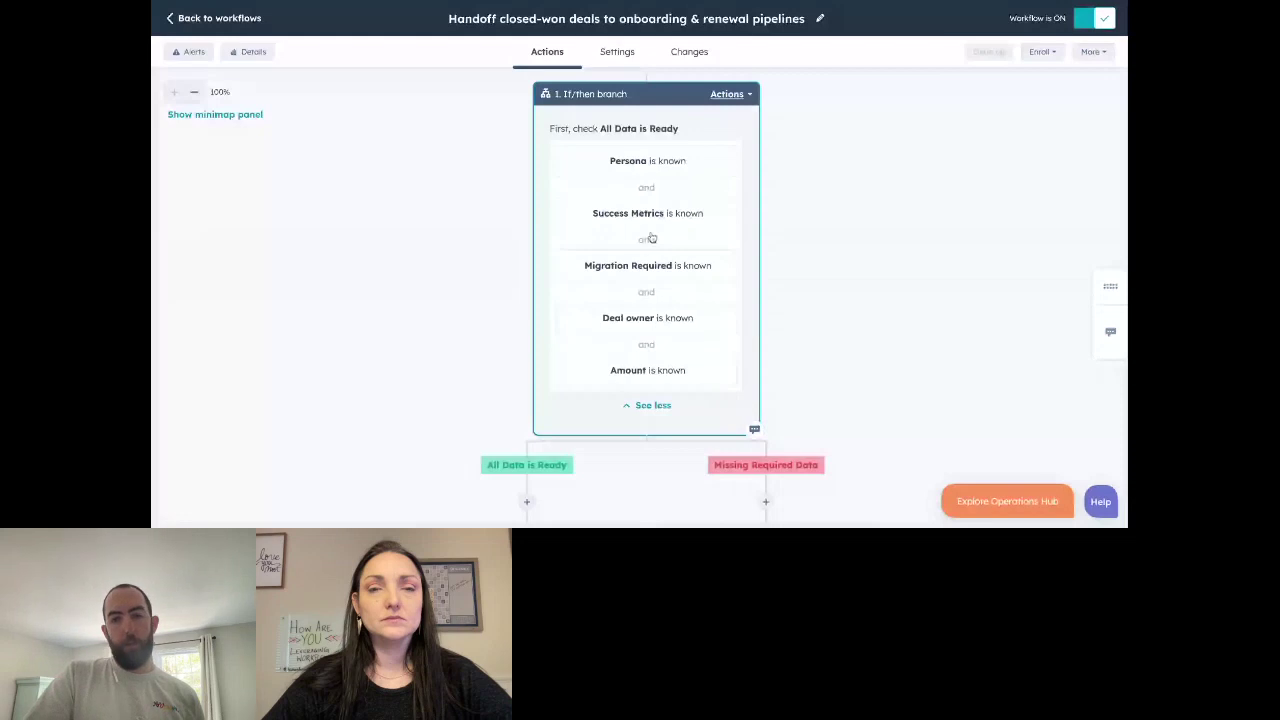
Examine the record creation actions under All Data is Ready and the deal stage and task actions under Missing Required Data.
scroll(648, 260, "down", 2)
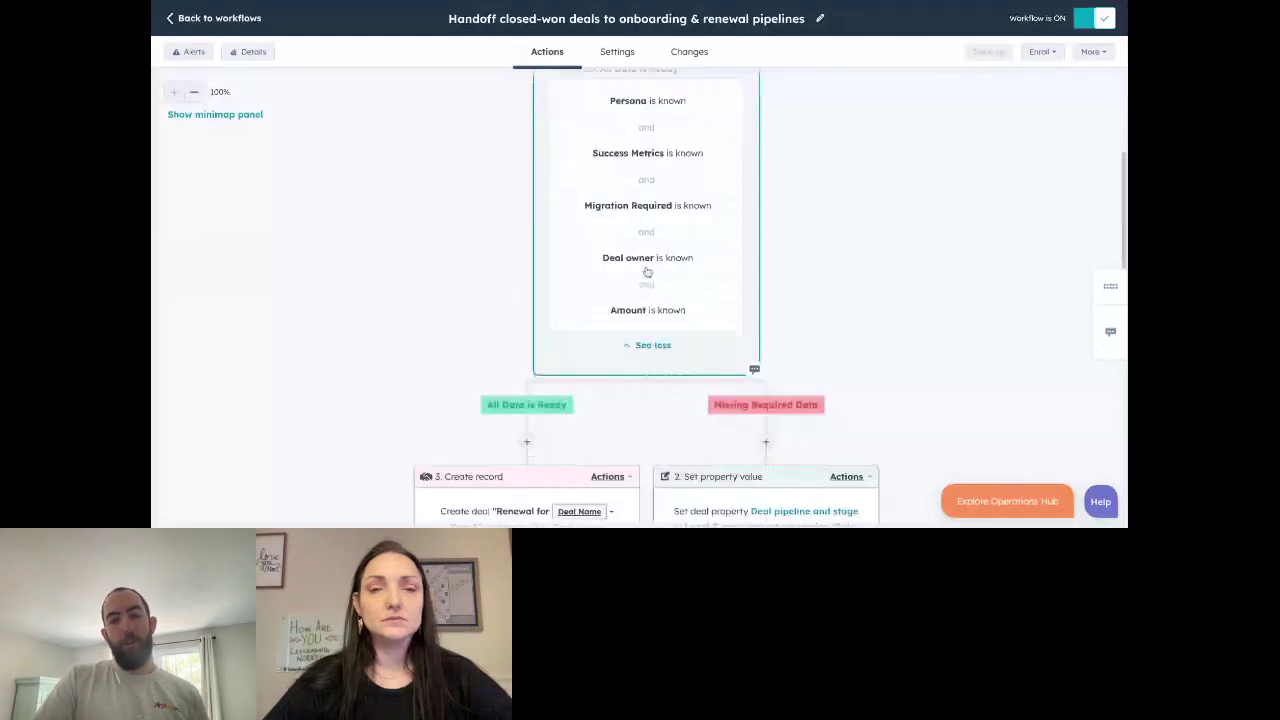
scroll(647, 272, "down", 1)
scroll(647, 272, "up", 2)
scroll(680, 223, "down", 2)
scroll(680, 224, "down", 3)
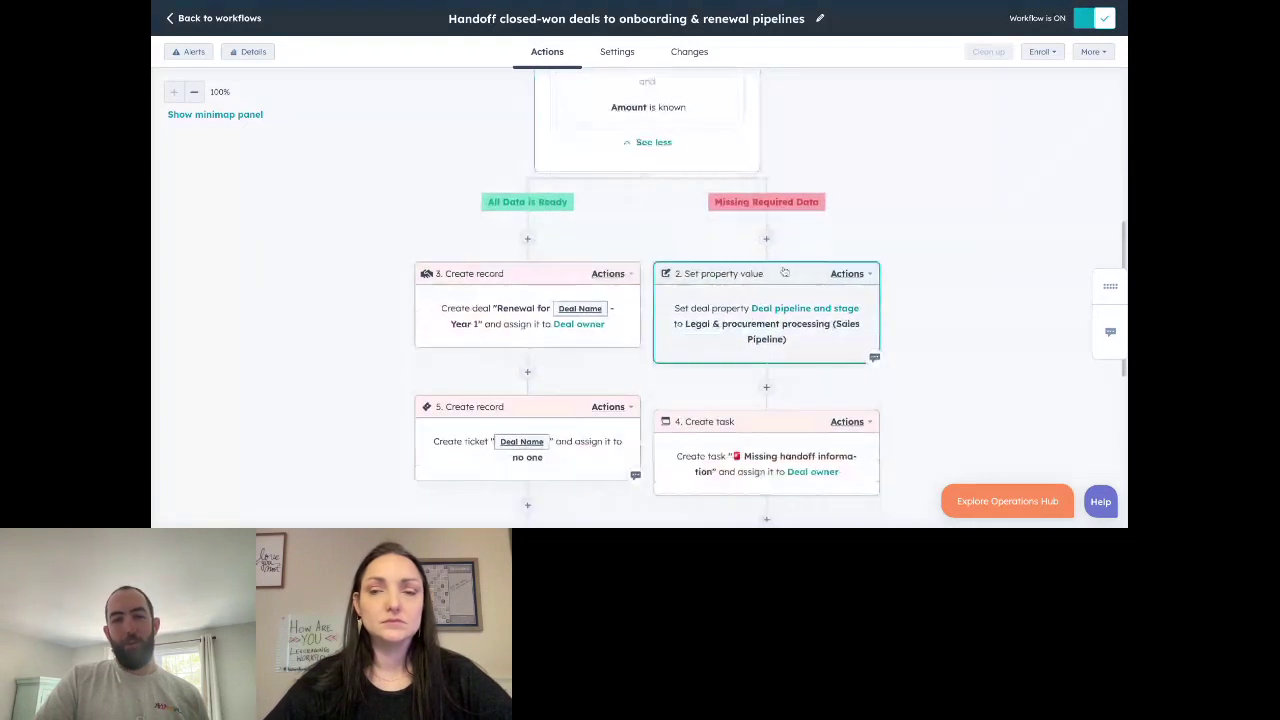
scroll(793, 262, "down", 1)
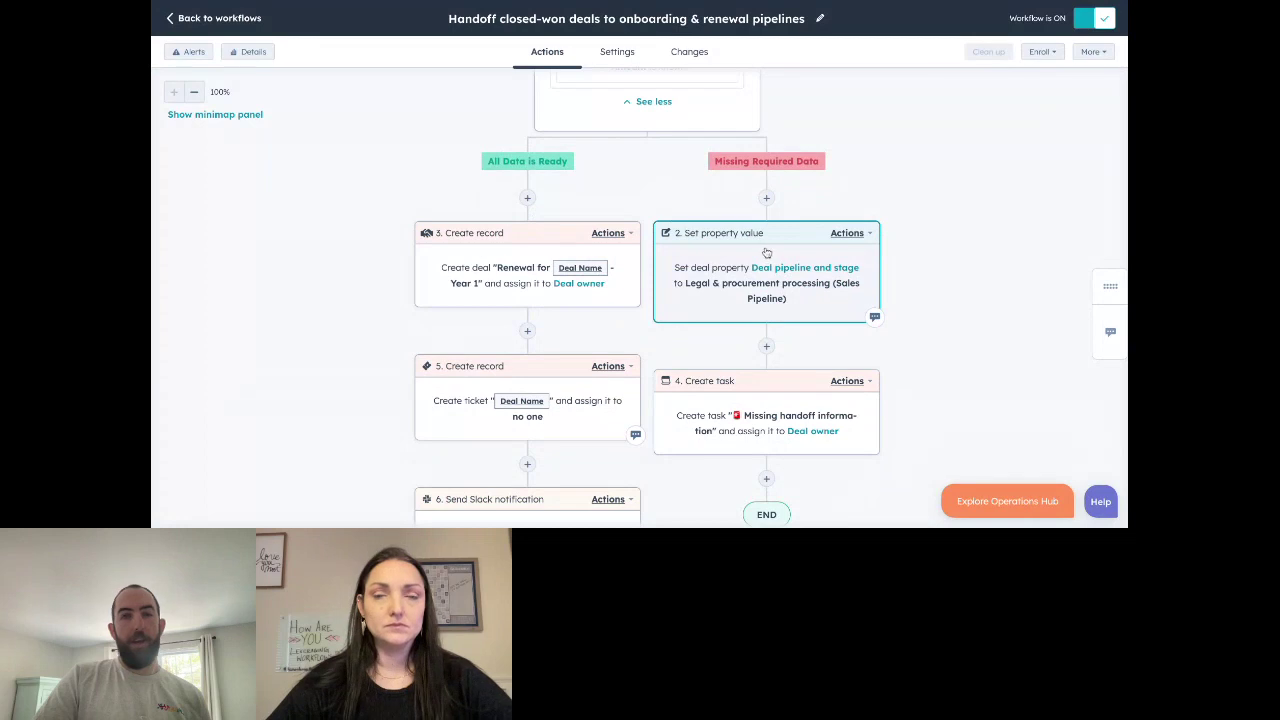
Open the Set property value action under Missing Required Data, check its target object and deal pipeline and stage settings, and close it.
left_click(766, 253)
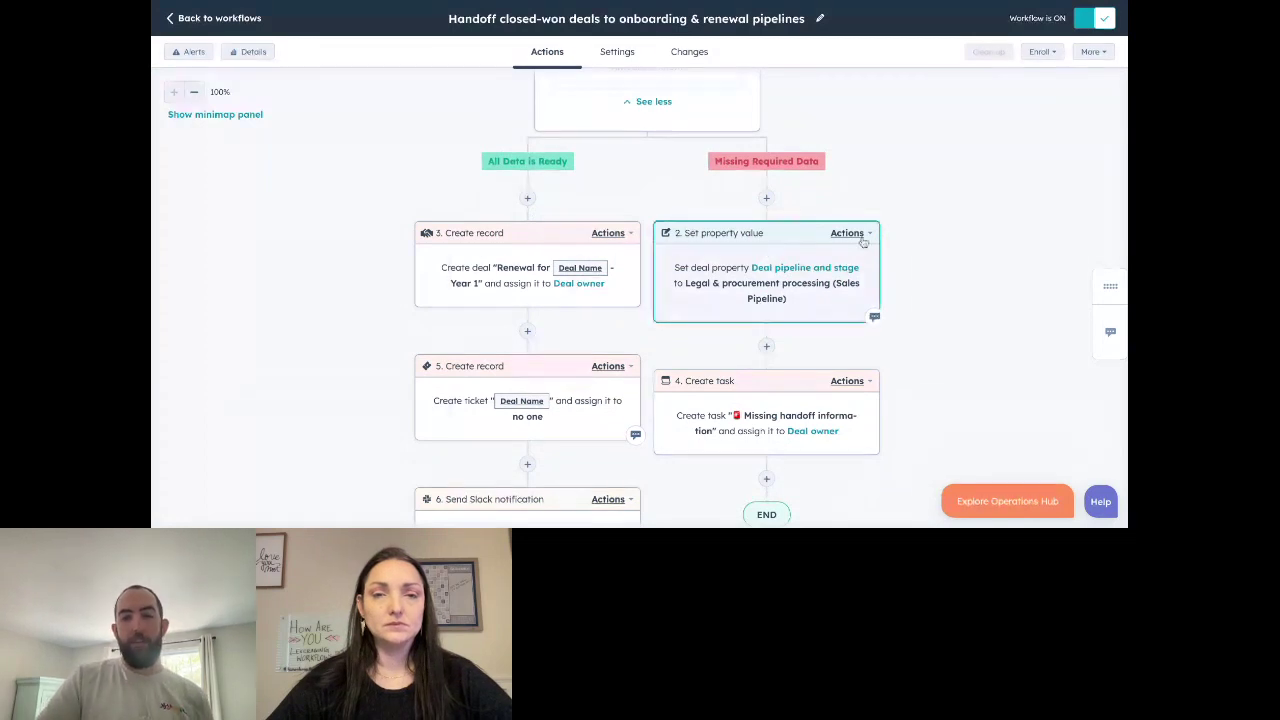
left_click(423, 84)
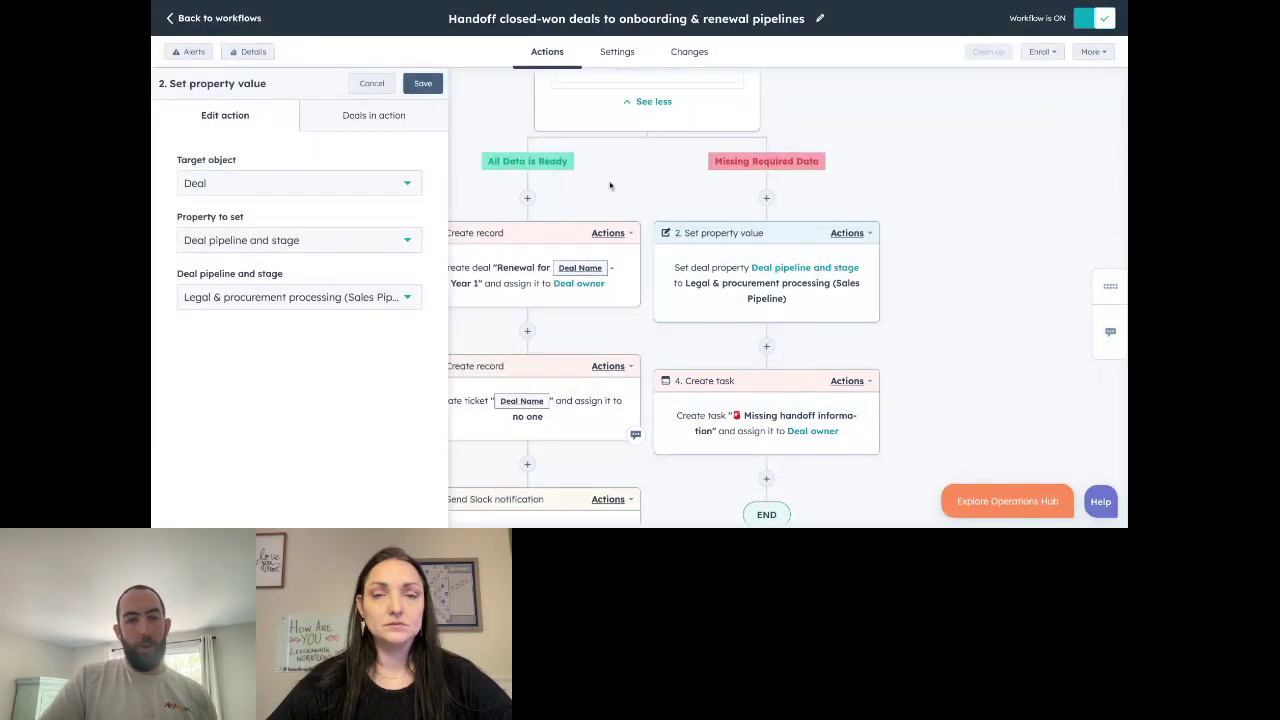
scroll(808, 289, "down", 2)
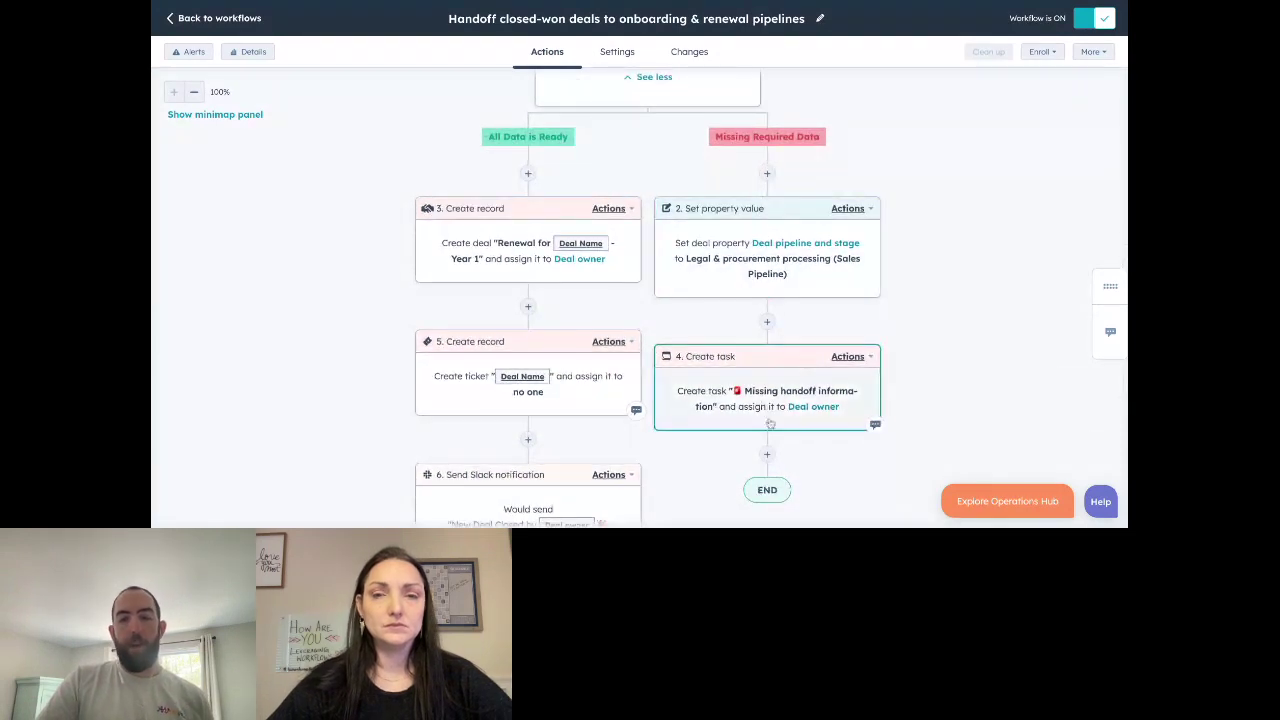
scroll(771, 314, "up", 2)
scroll(771, 314, "up", 1)
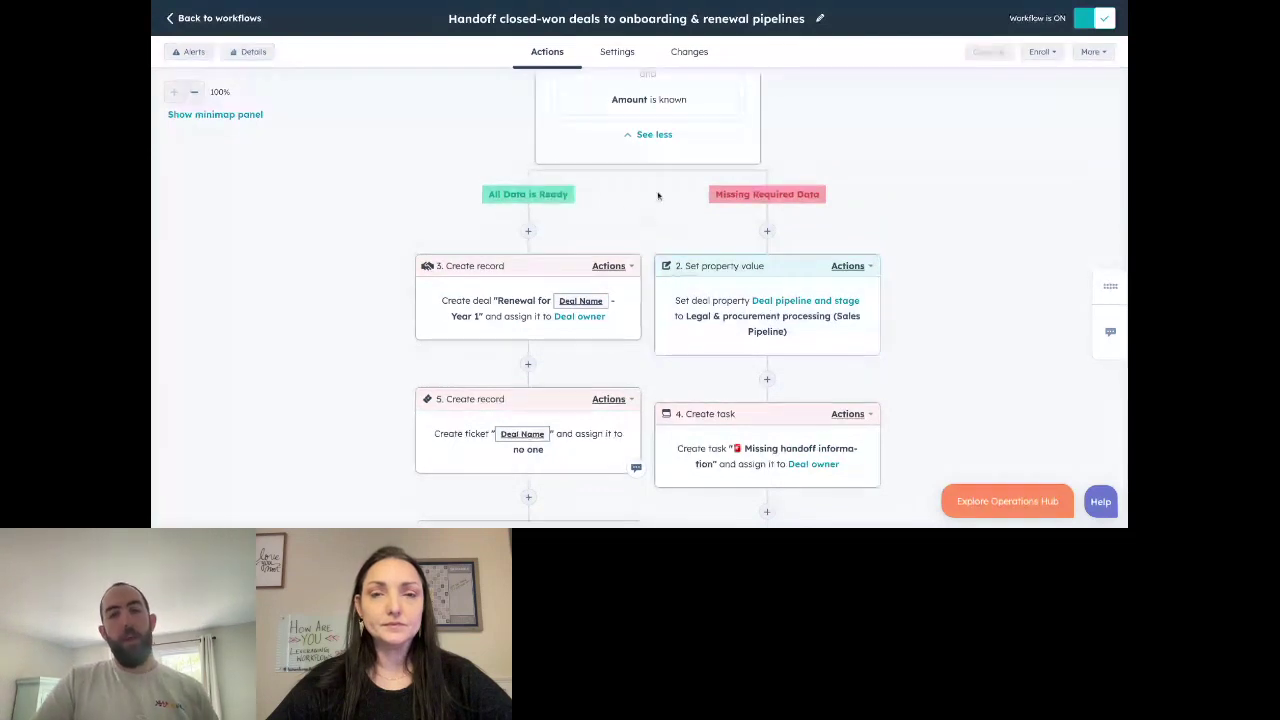
Review the renewal deal, ticket and Slack notification actions in the All Data is Ready branch.
scroll(562, 212, "down", 1)
scroll(562, 213, "left", 1)
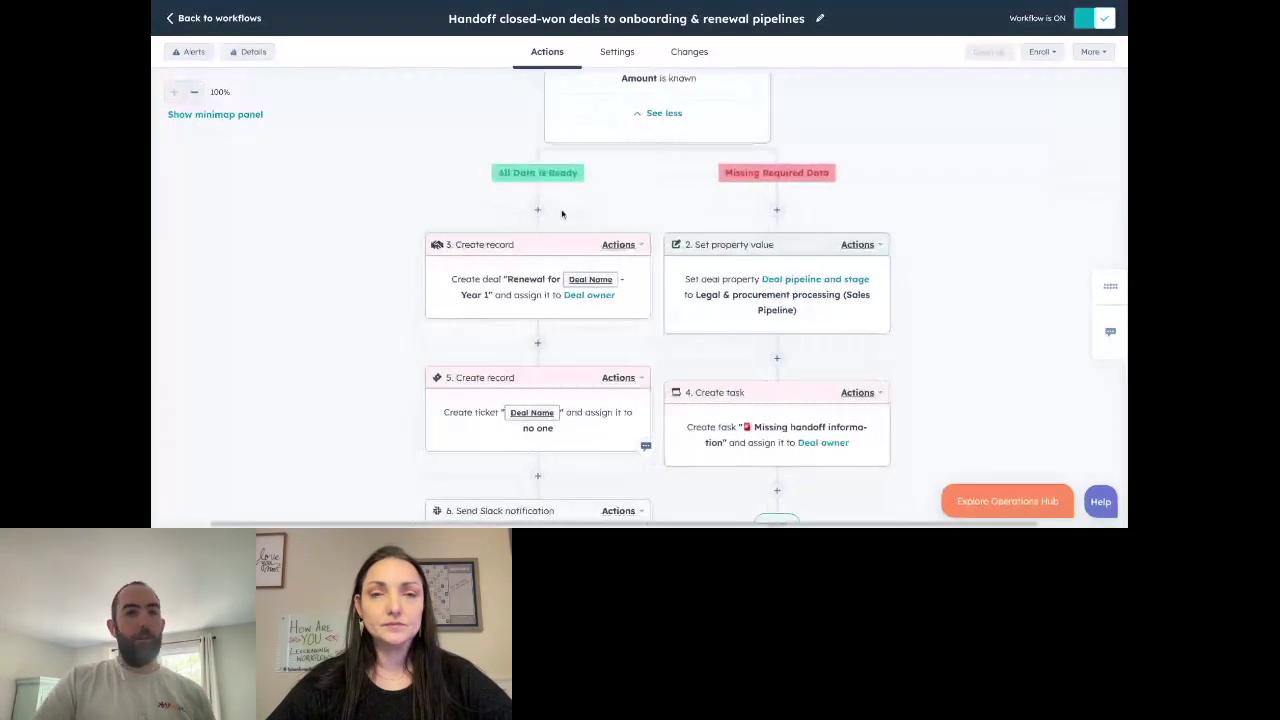
scroll(562, 213, "down", 1)
scroll(500, 255, "down", 1)
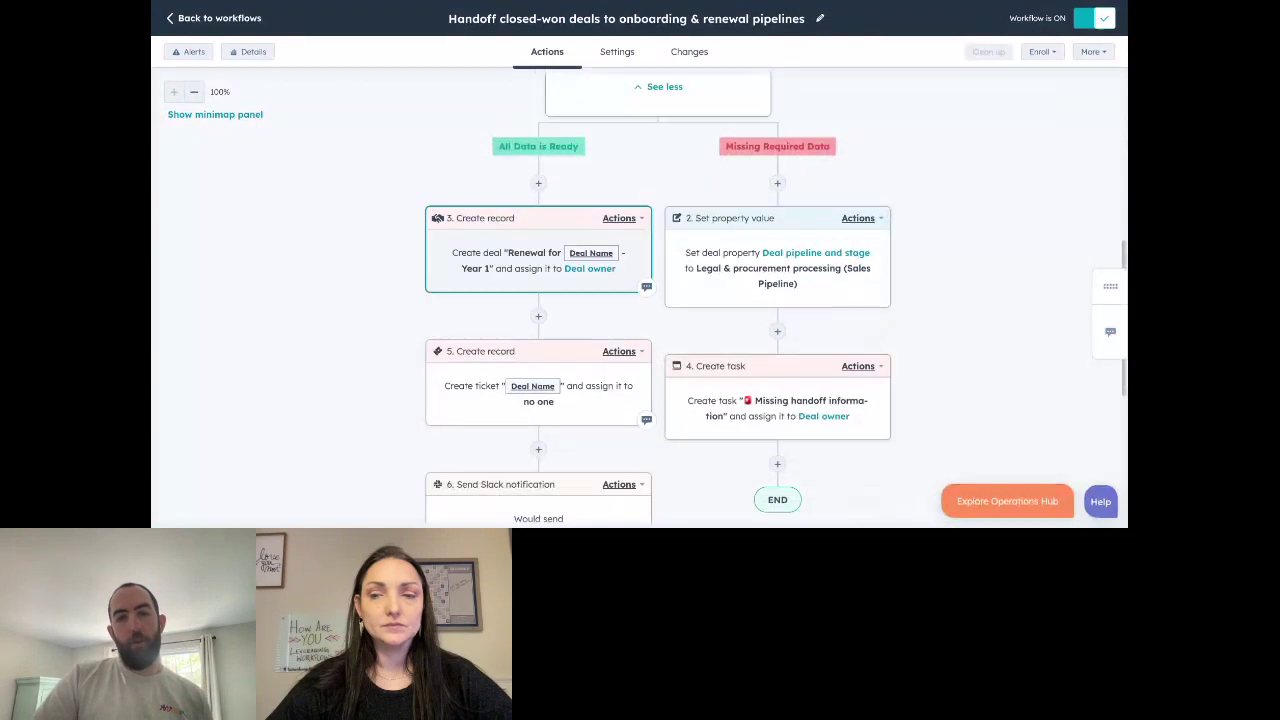
scroll(383, 277, "down", 2)
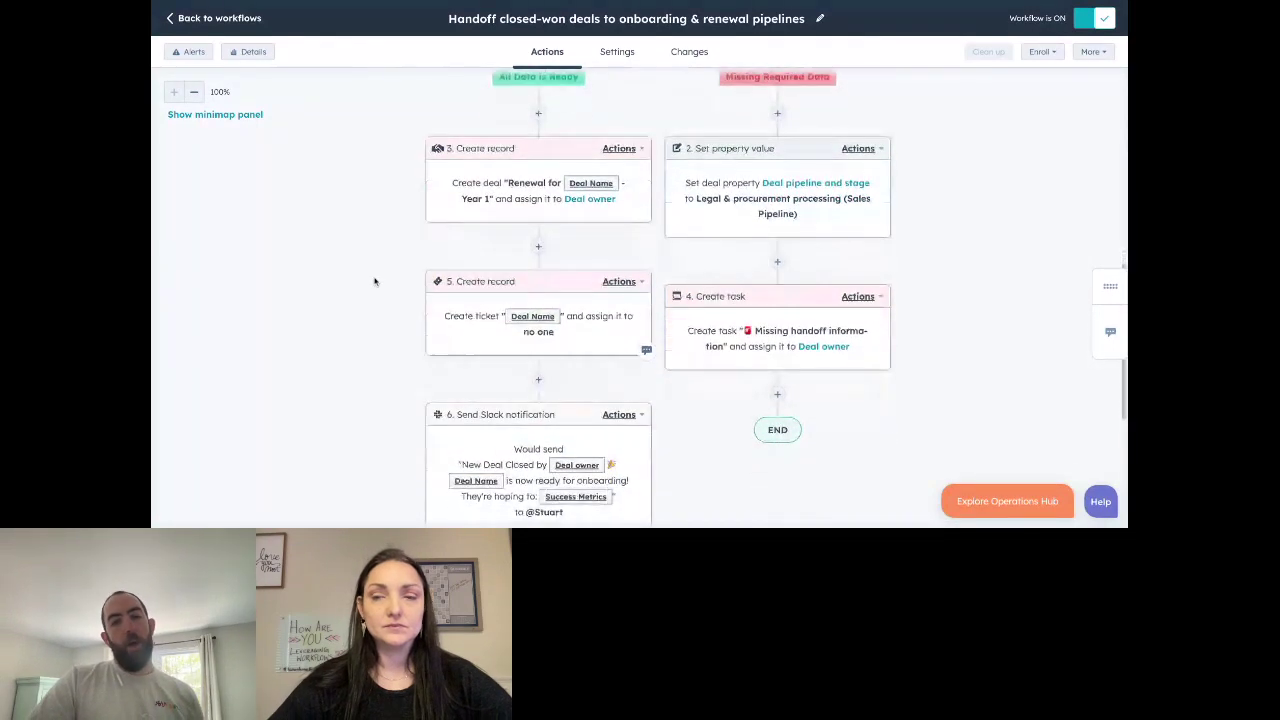
scroll(380, 268, "up", 1)
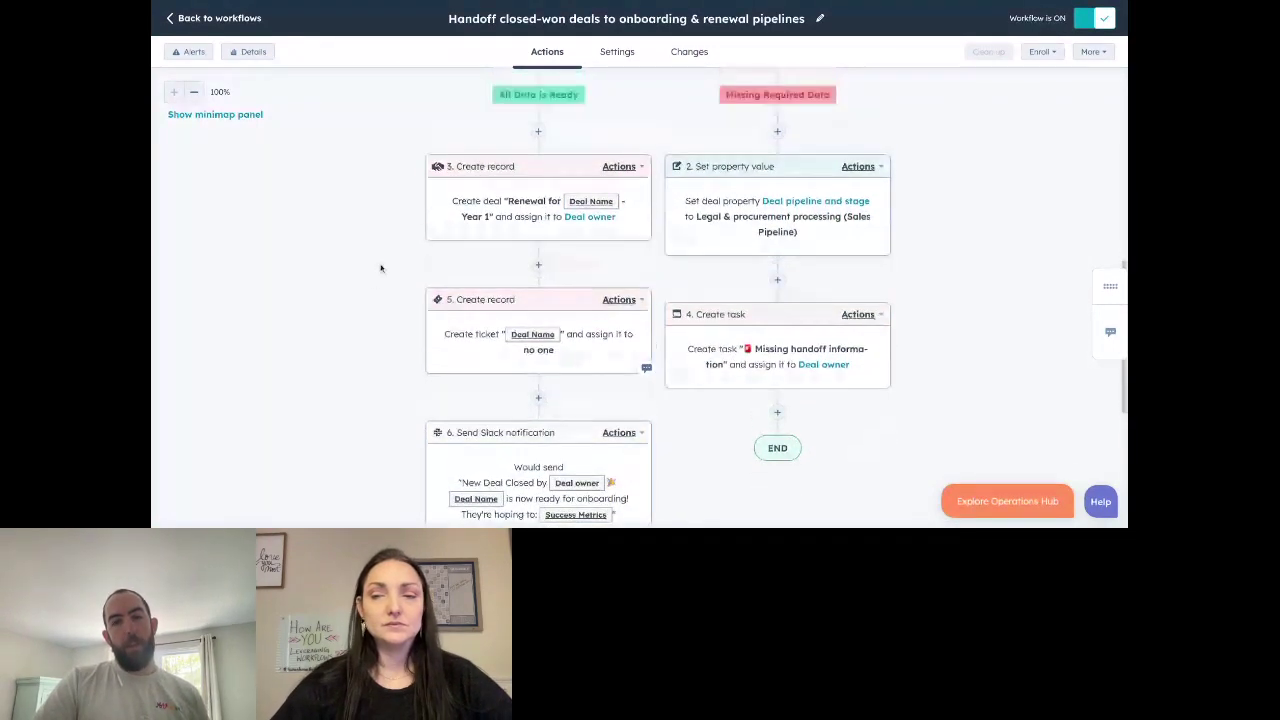
scroll(471, 149, "up", 1)
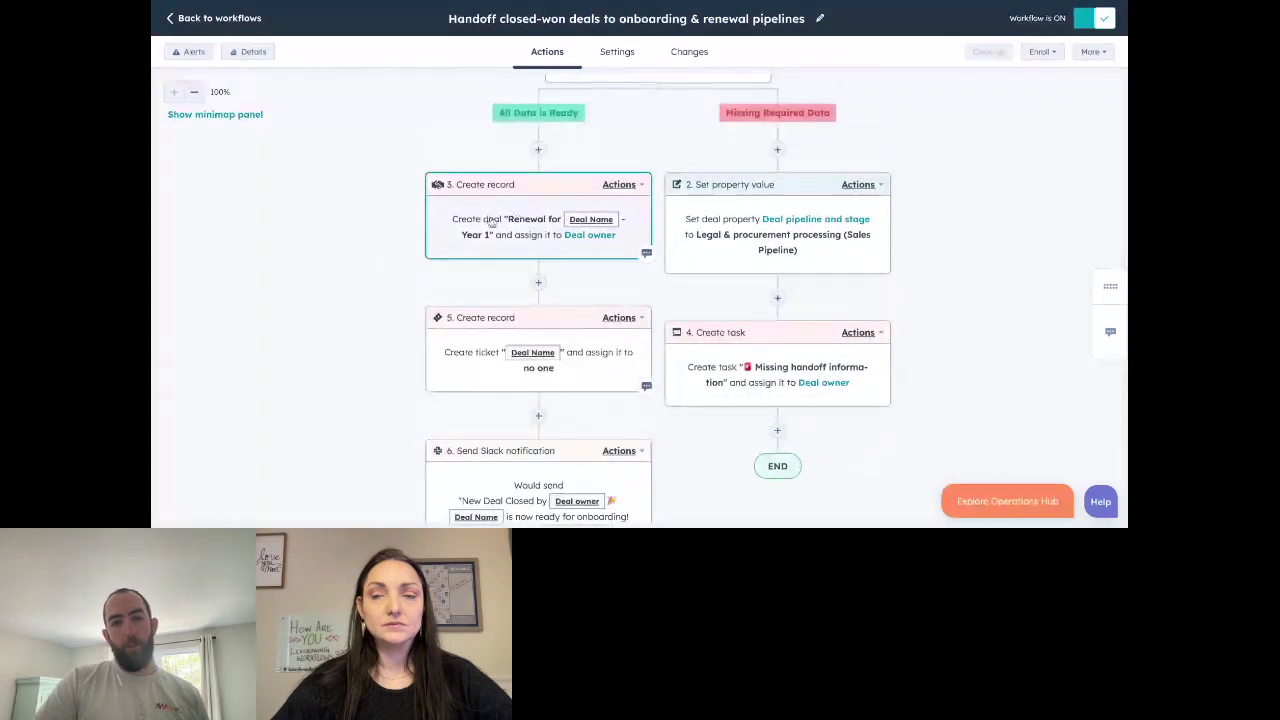
scroll(505, 222, "down", 1)
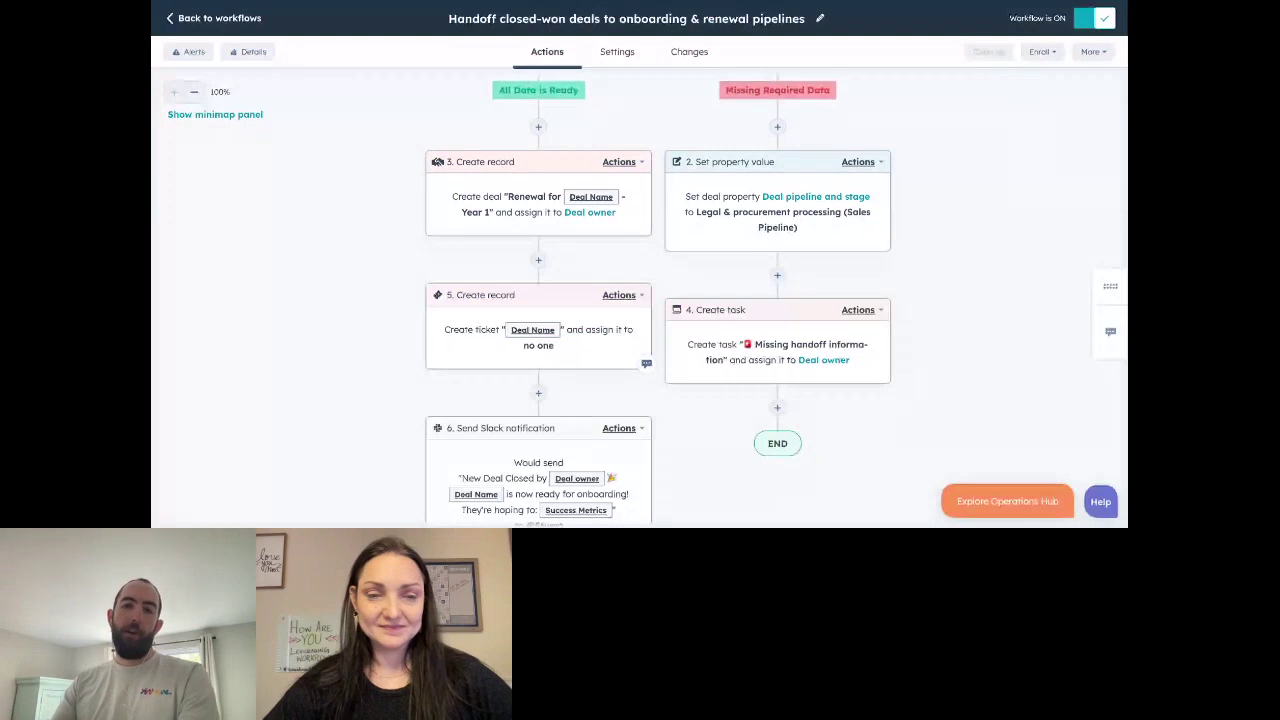
Open the renewal deal's Create record action and examine its owner, deal name, pipeline stage, close date and renewal fields.
left_click(501, 192)
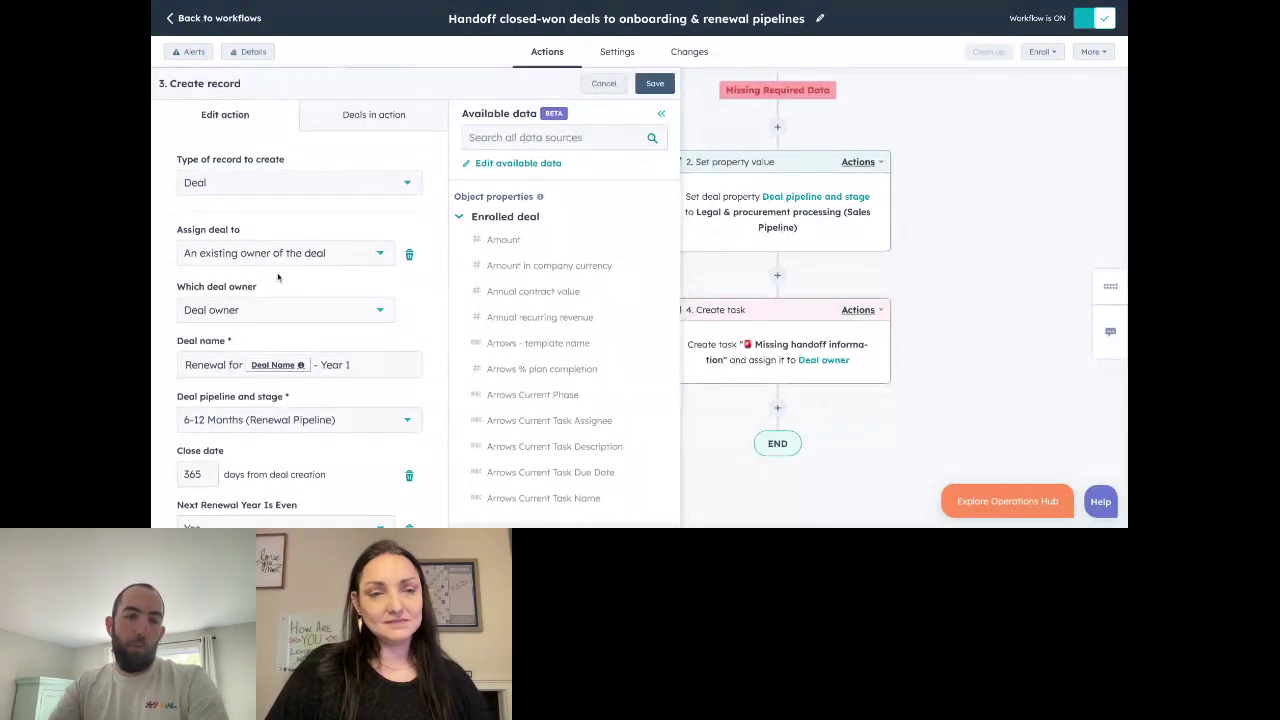
scroll(278, 278, "down", 2)
scroll(278, 278, "down", 1)
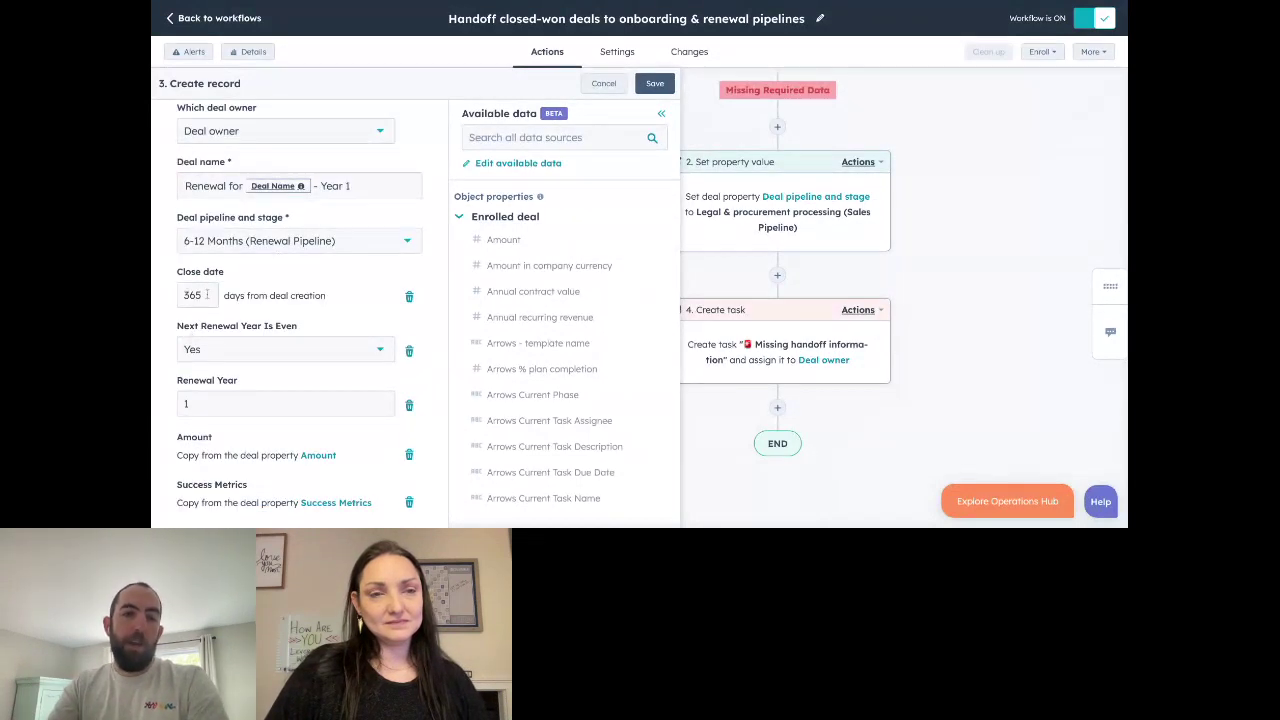
scroll(207, 295, "up", 1)
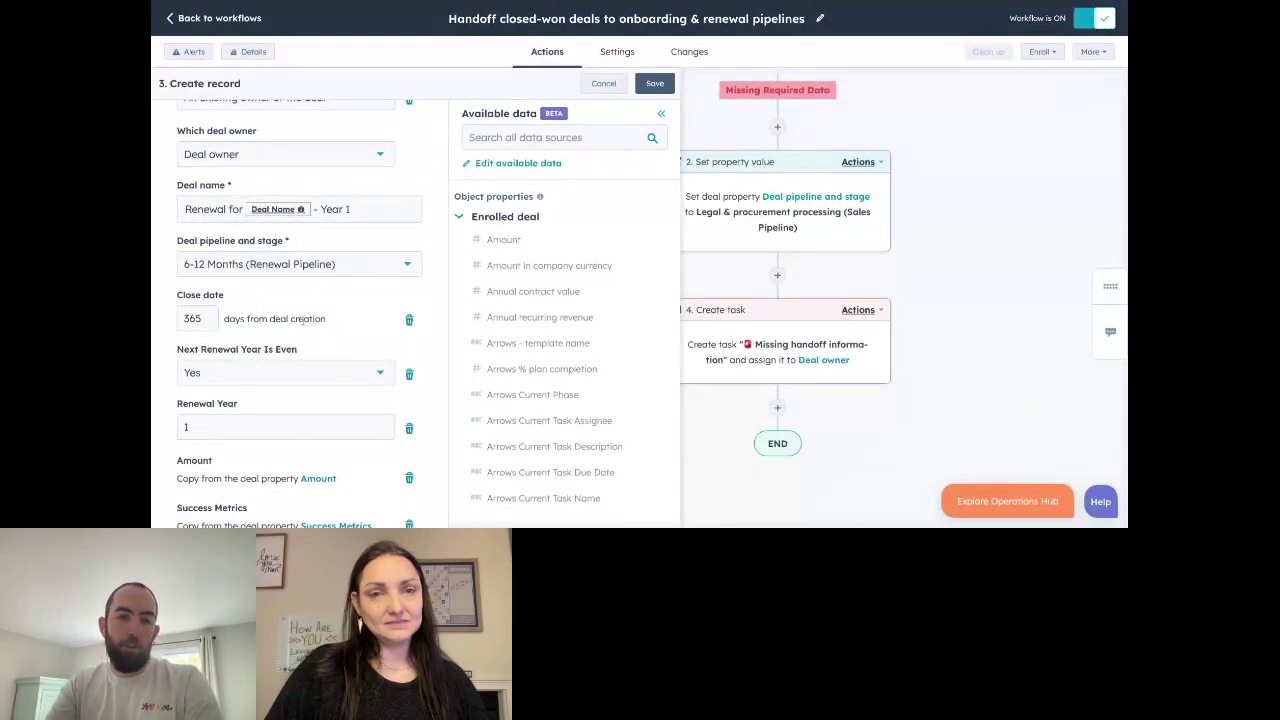
scroll(326, 326, "down", 1)
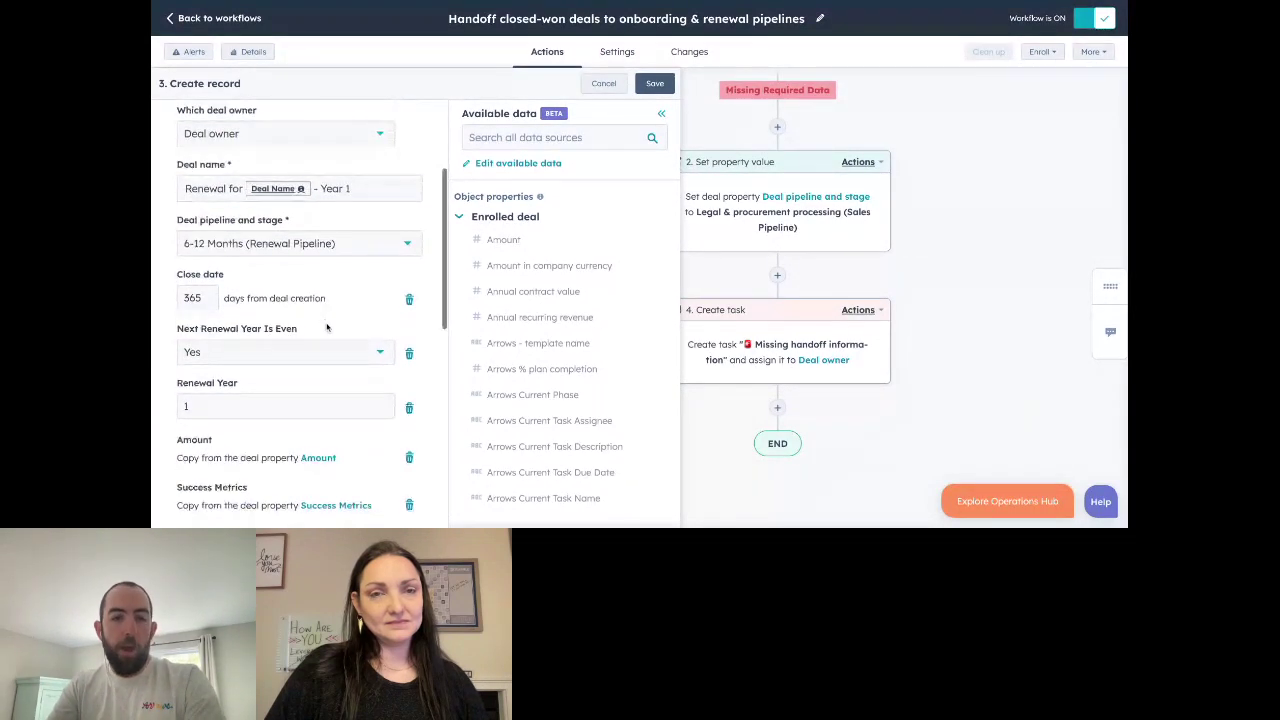
scroll(326, 326, "up", 2)
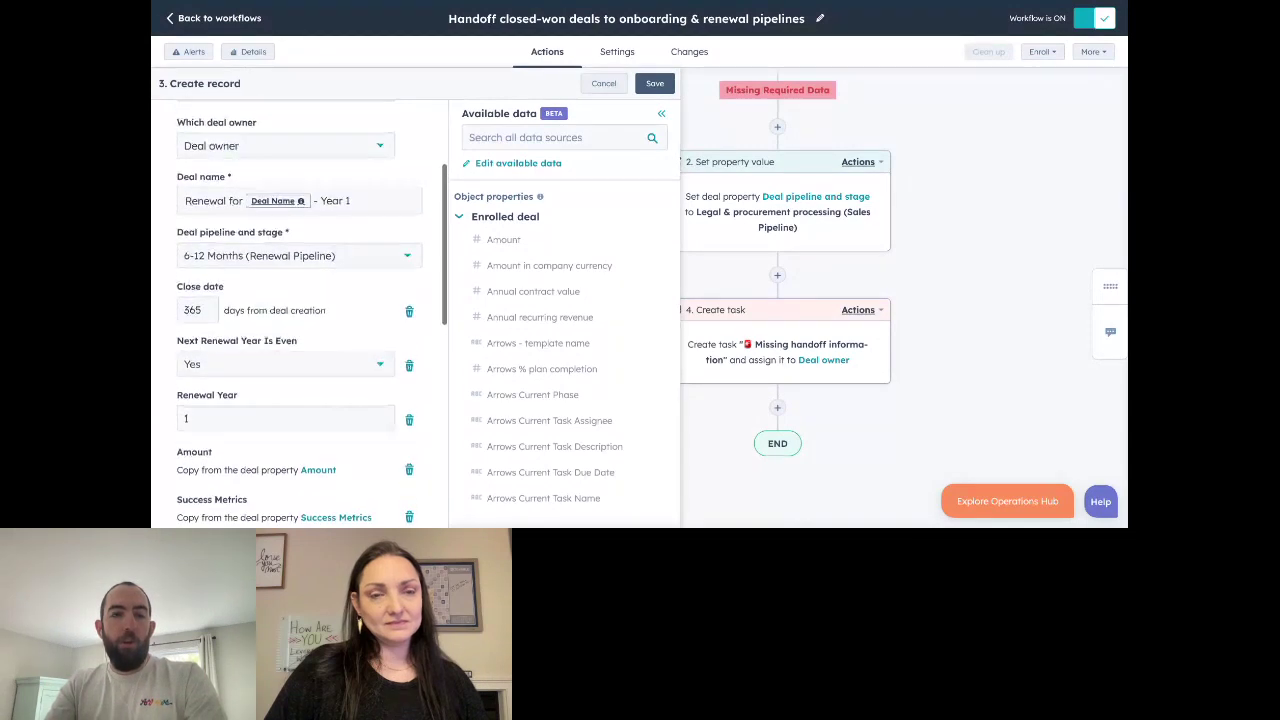
scroll(300, 320, "up", 1)
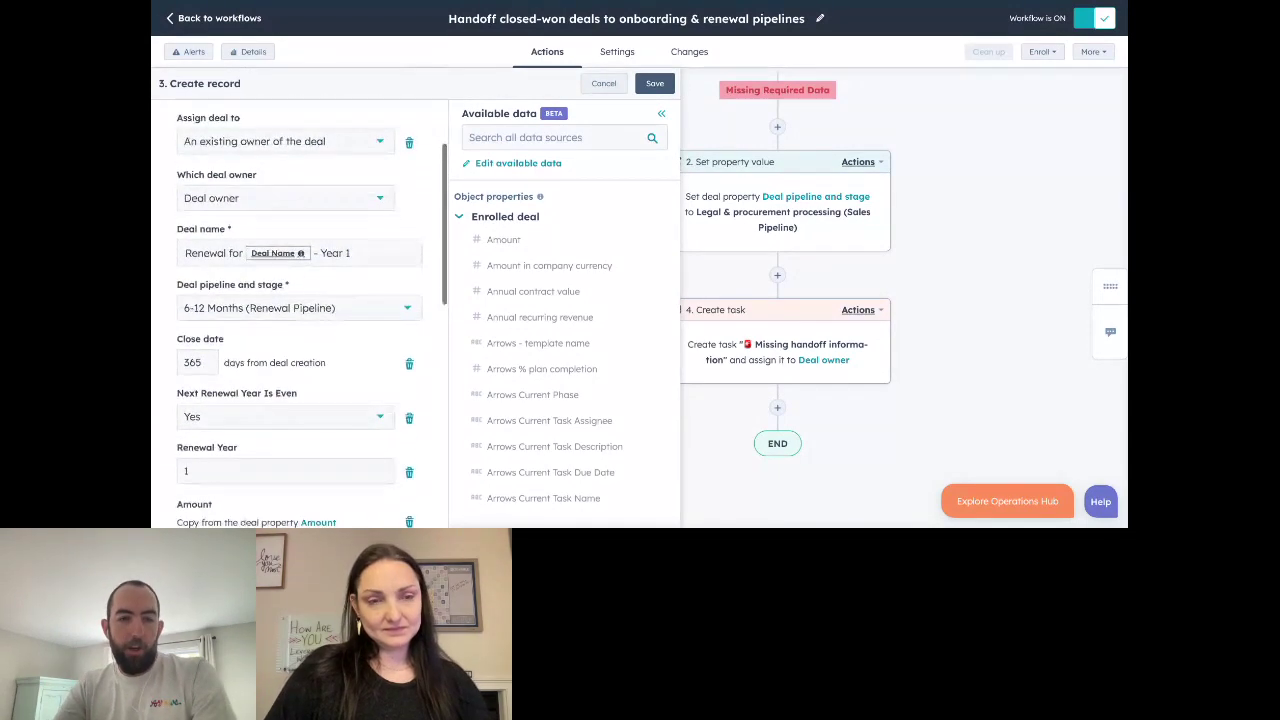
scroll(300, 320, "down", 3)
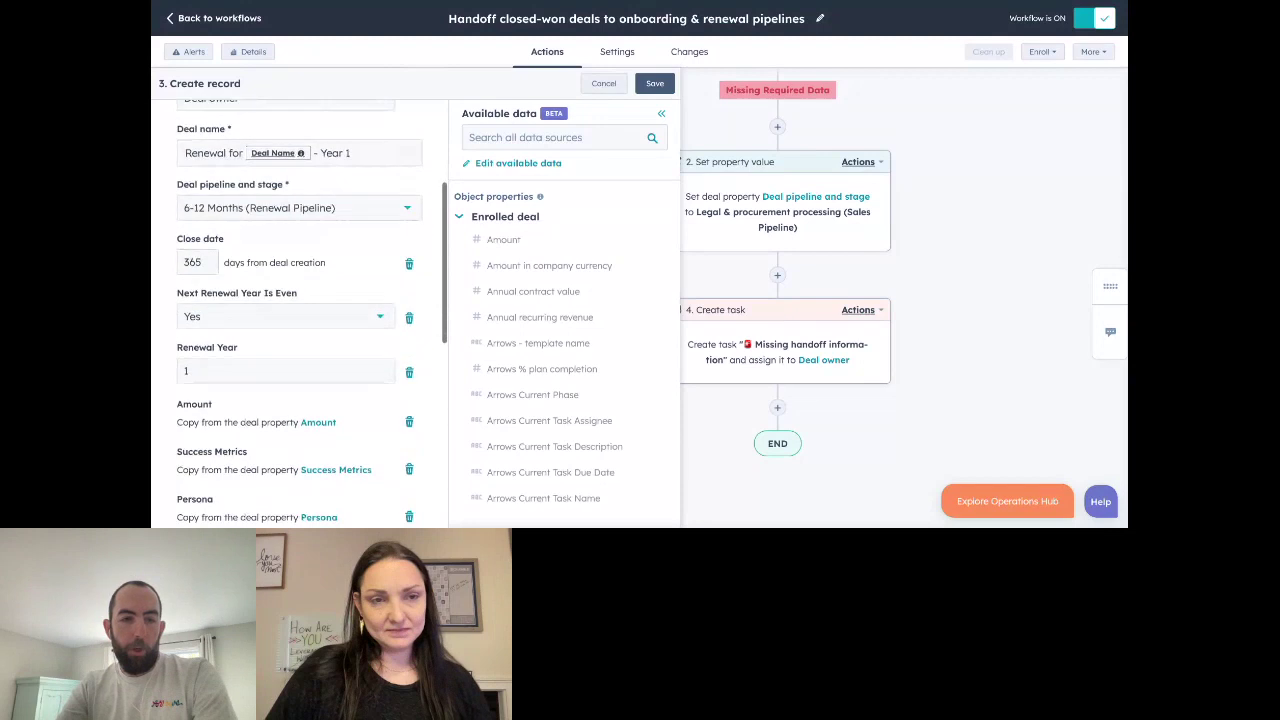
scroll(300, 320, "up", 1)
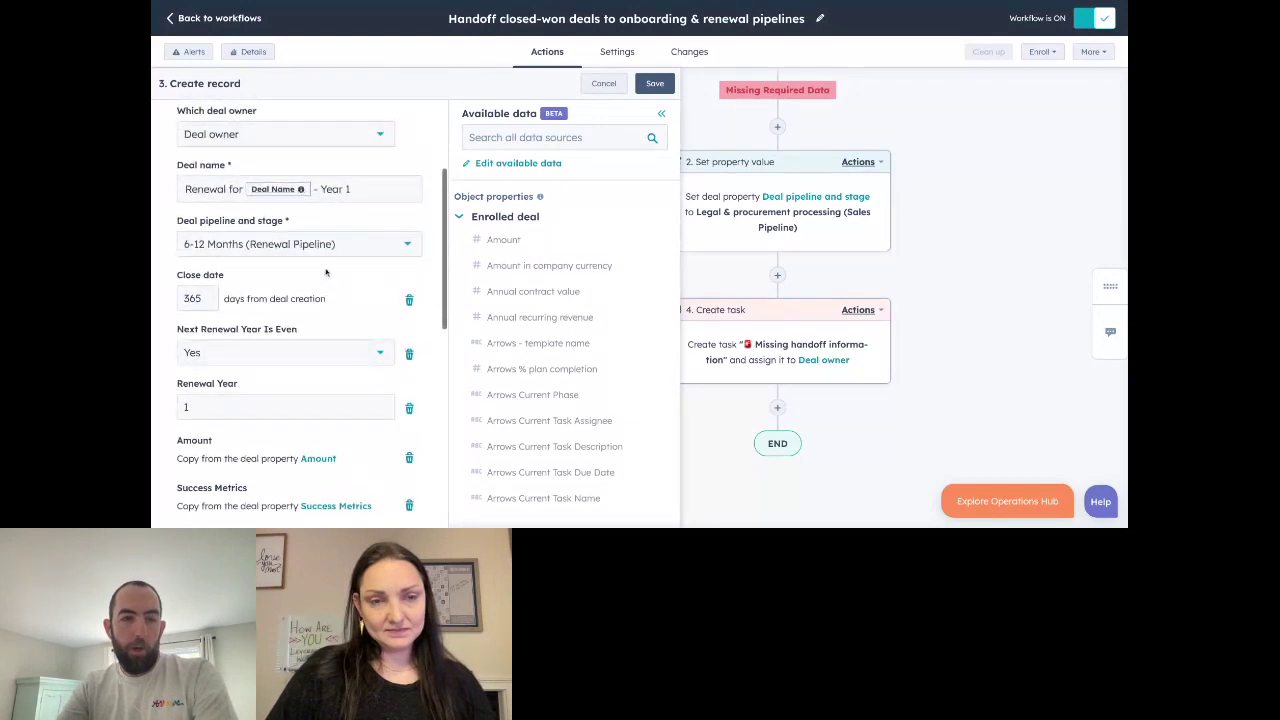
Highlight the year suffix in the renewal deal's name and the value in its Renewal Year field.
left_click(185, 189)
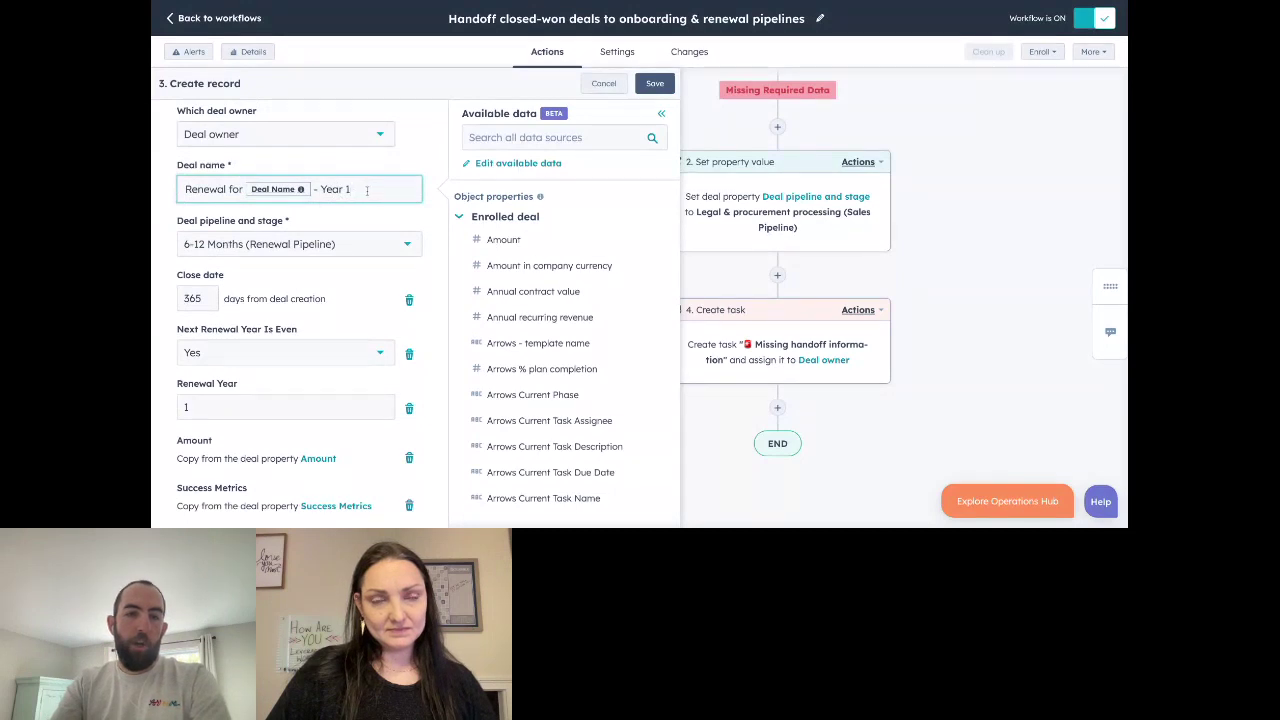
left_click(388, 155)
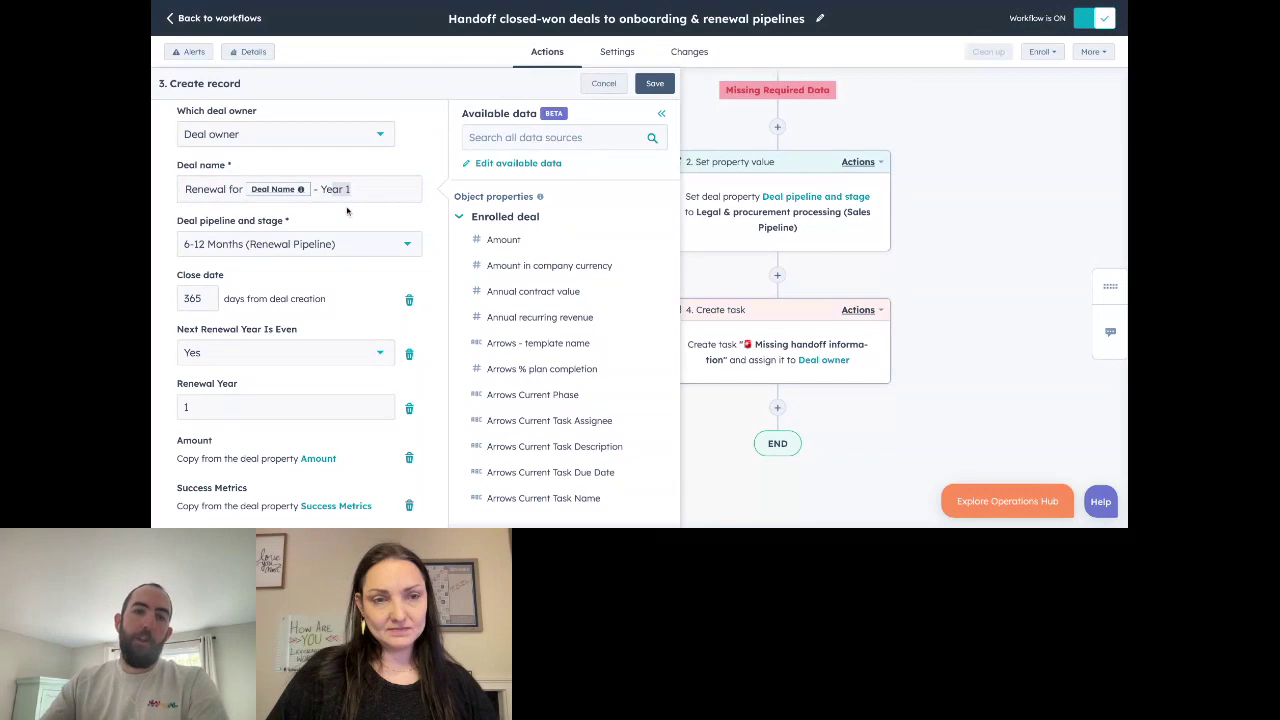
scroll(344, 230, "down", 1)
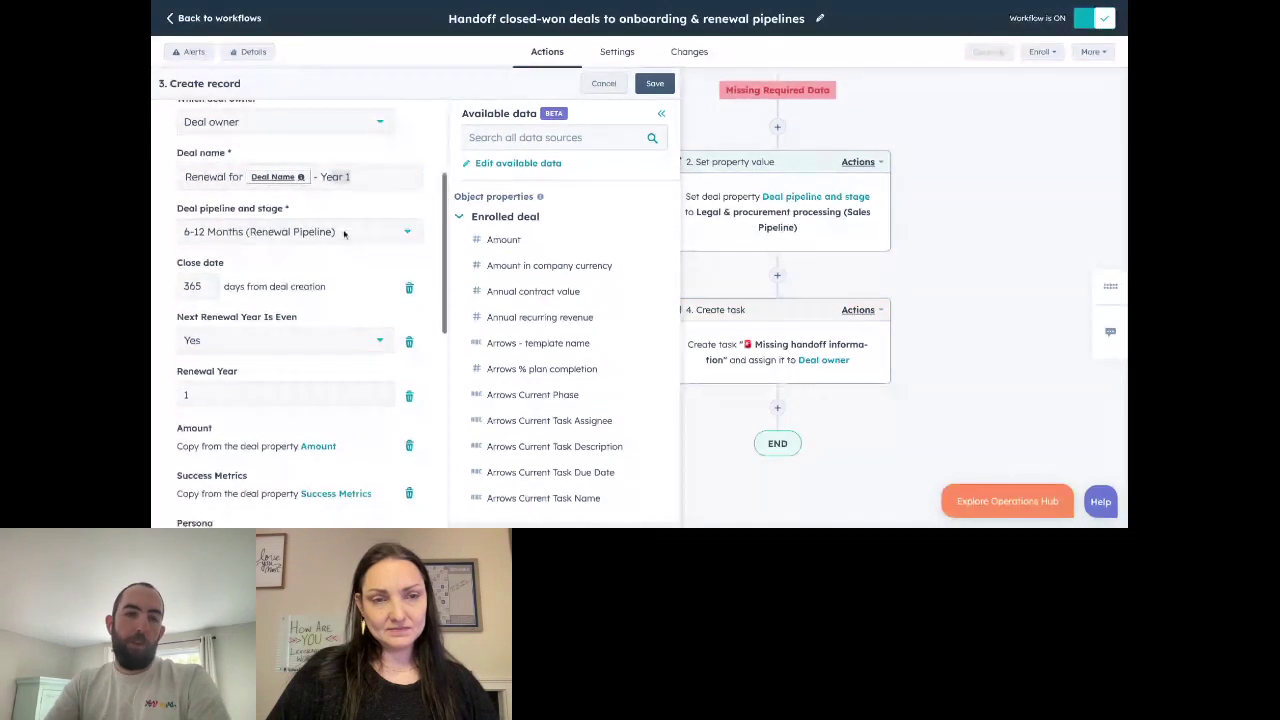
scroll(344, 234, "down", 3)
left_click(186, 270)
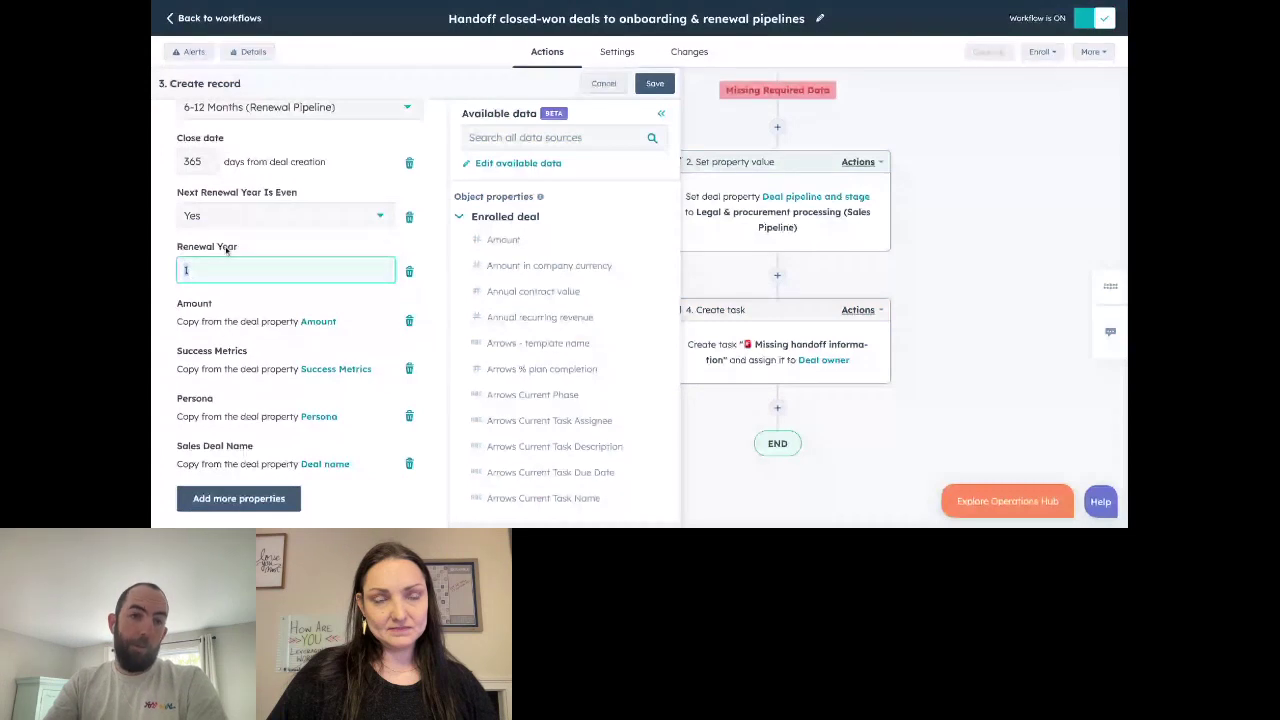
Examine the renewal deal's copied properties and record associations, and close the action without saving.
scroll(183, 438, "down", 2)
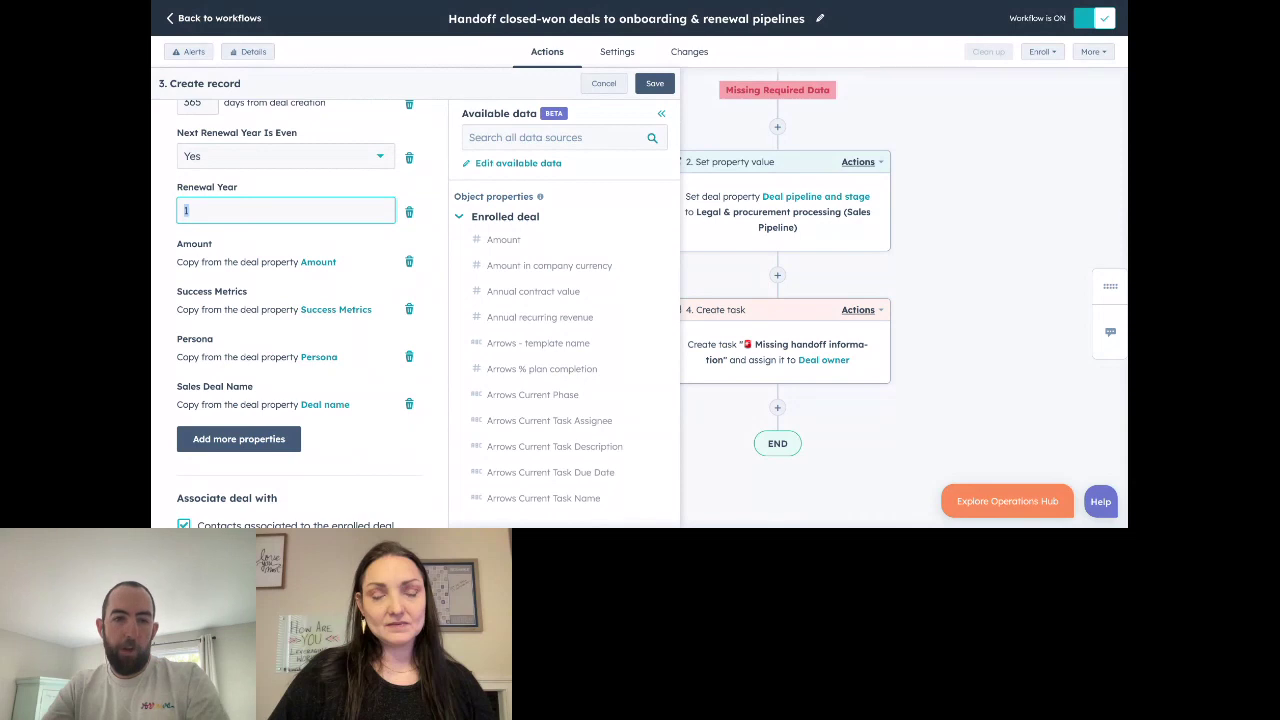
scroll(240, 280, "down", 1)
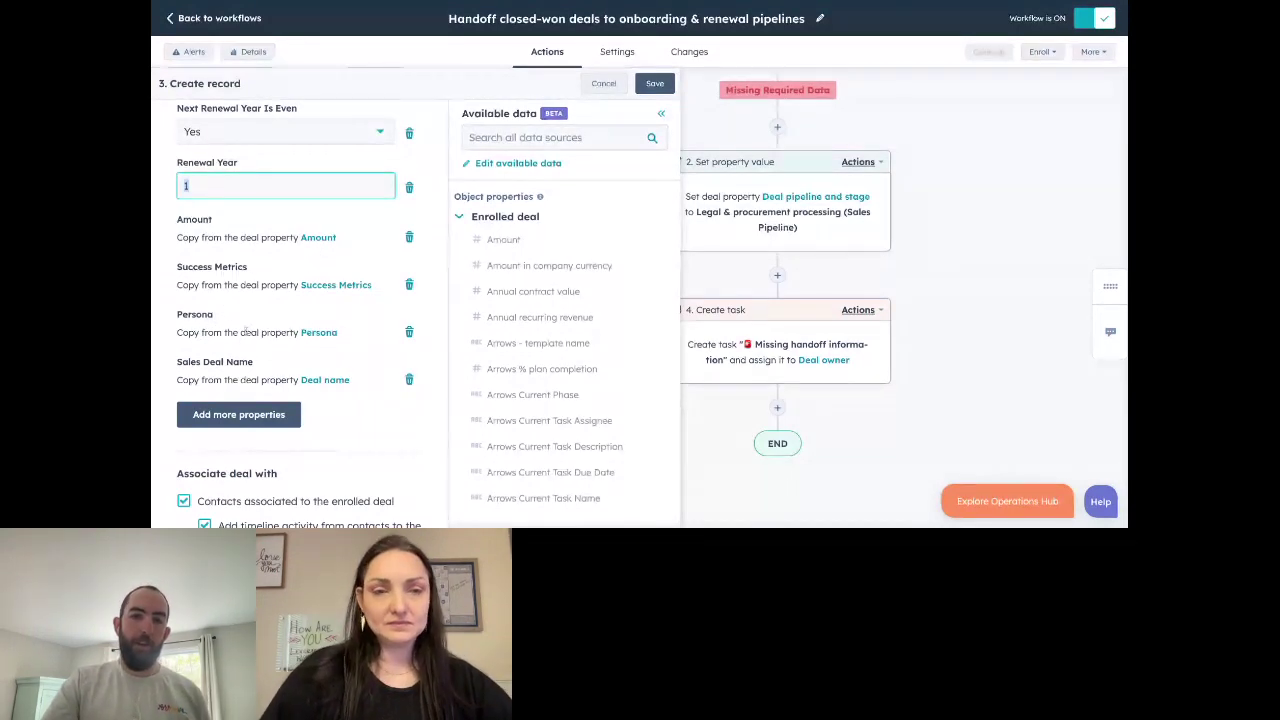
scroll(240, 347, "down", 3)
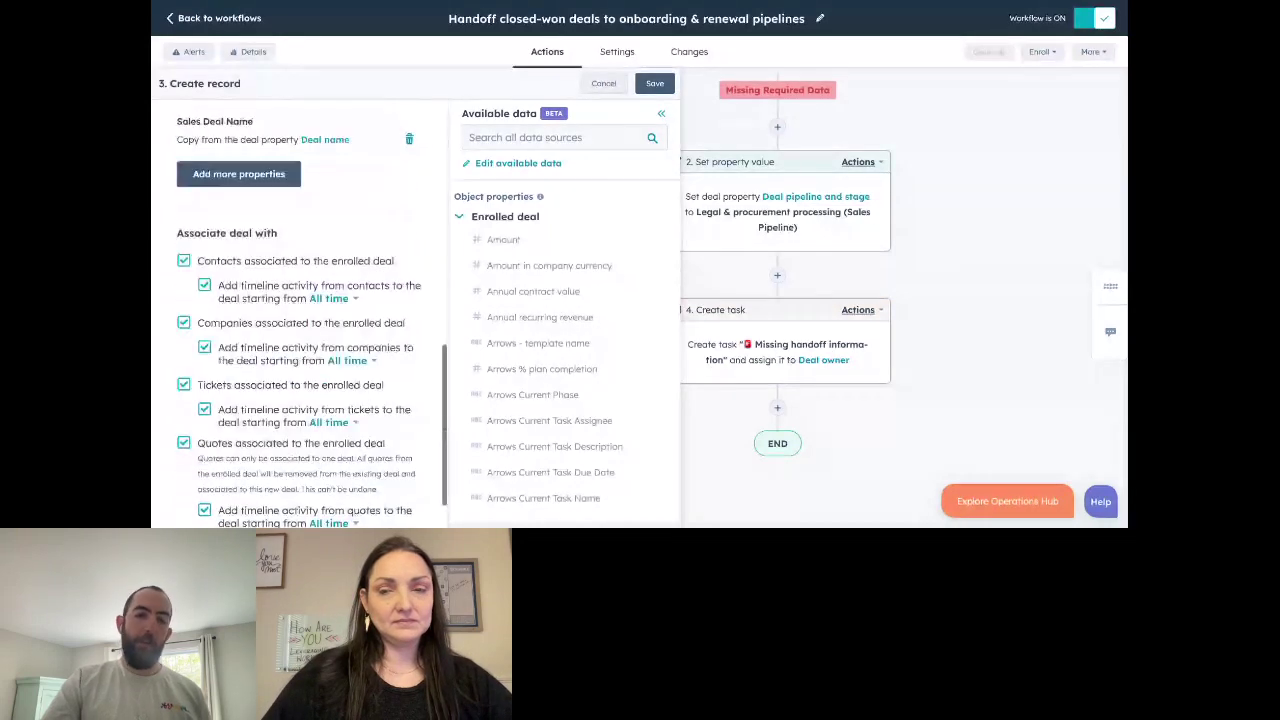
scroll(307, 358, "up", 3)
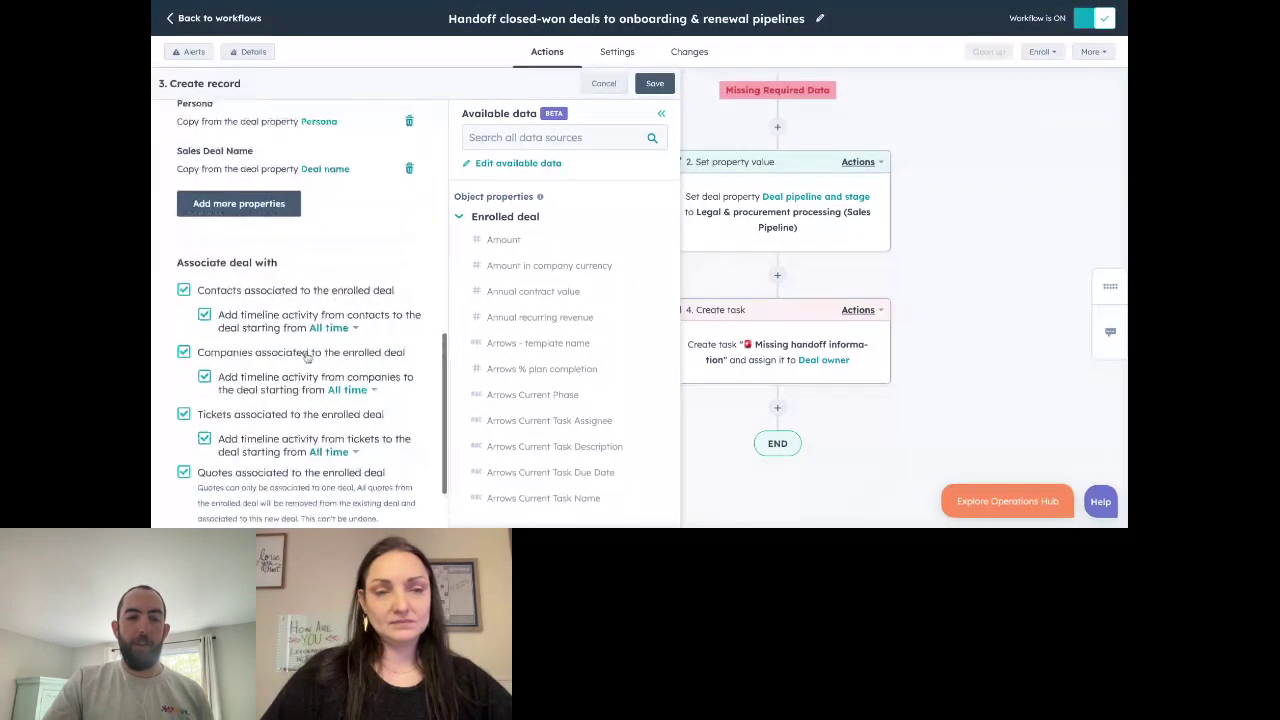
scroll(308, 362, "up", 1)
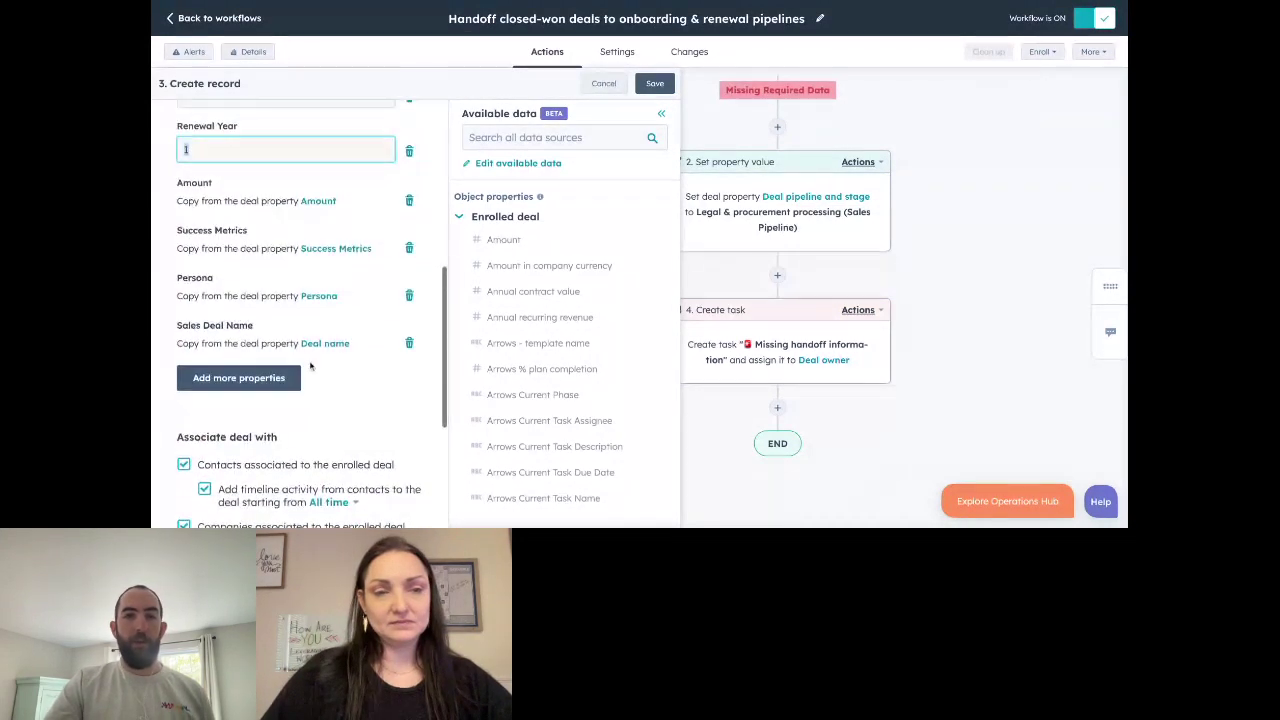
left_click(603, 83)
Open the Create record action for the onboarding ticket and examine its record type, ticket name, and pipeline and status.
scroll(741, 195, "down", 1)
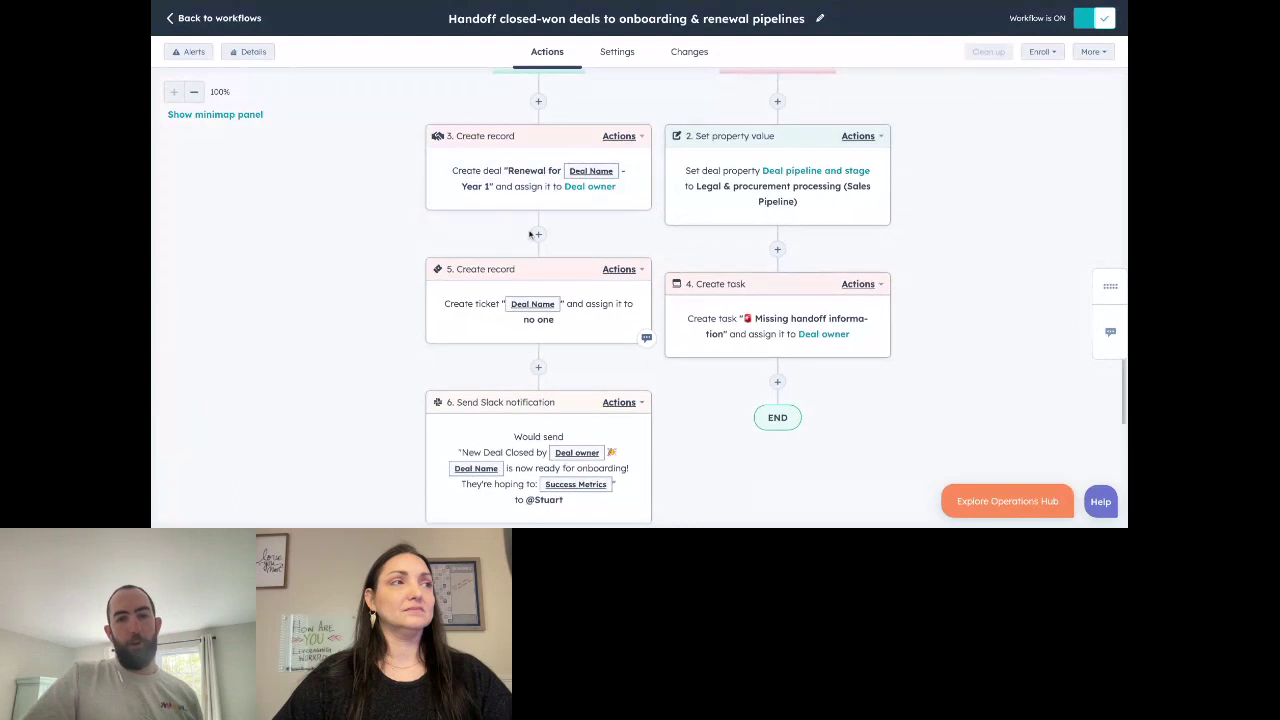
scroll(530, 235, "down", 1)
scroll(551, 212, "down", 1)
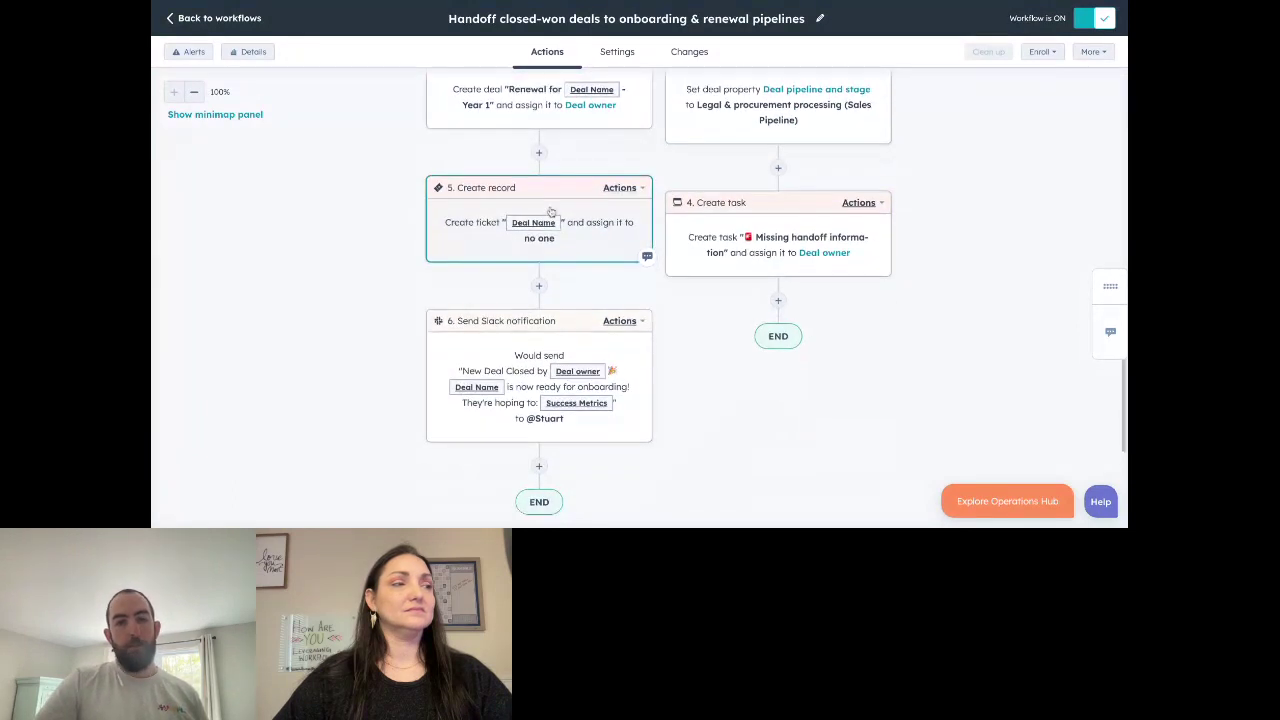
left_click(471, 205)
scroll(331, 245, "down", 1)
scroll(331, 245, "down", 1)
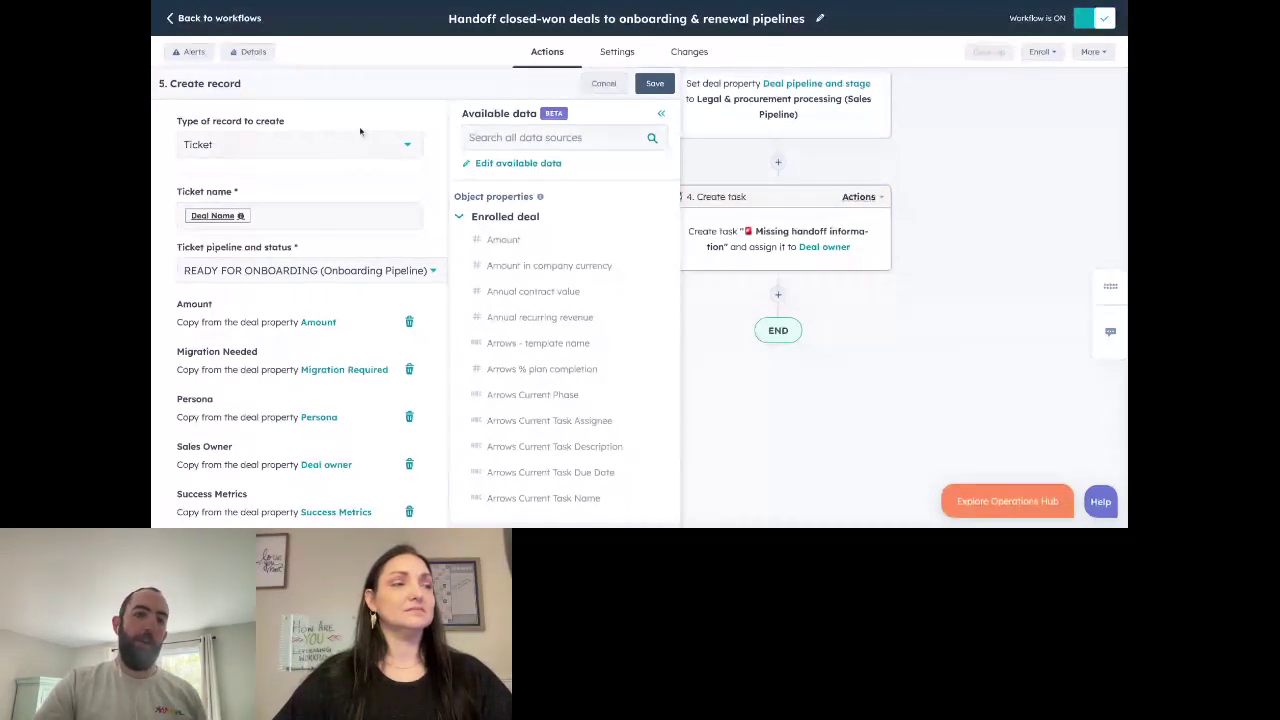
scroll(330, 168, "down", 3)
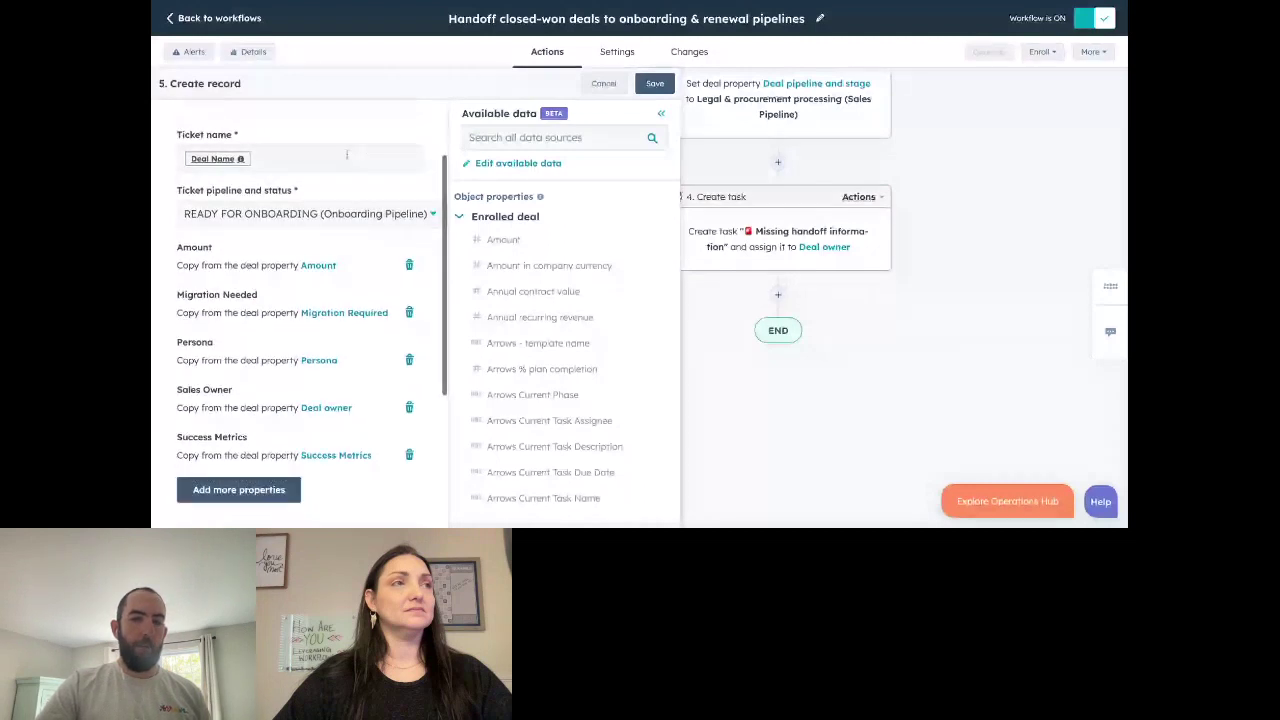
scroll(330, 175, "up", 1)
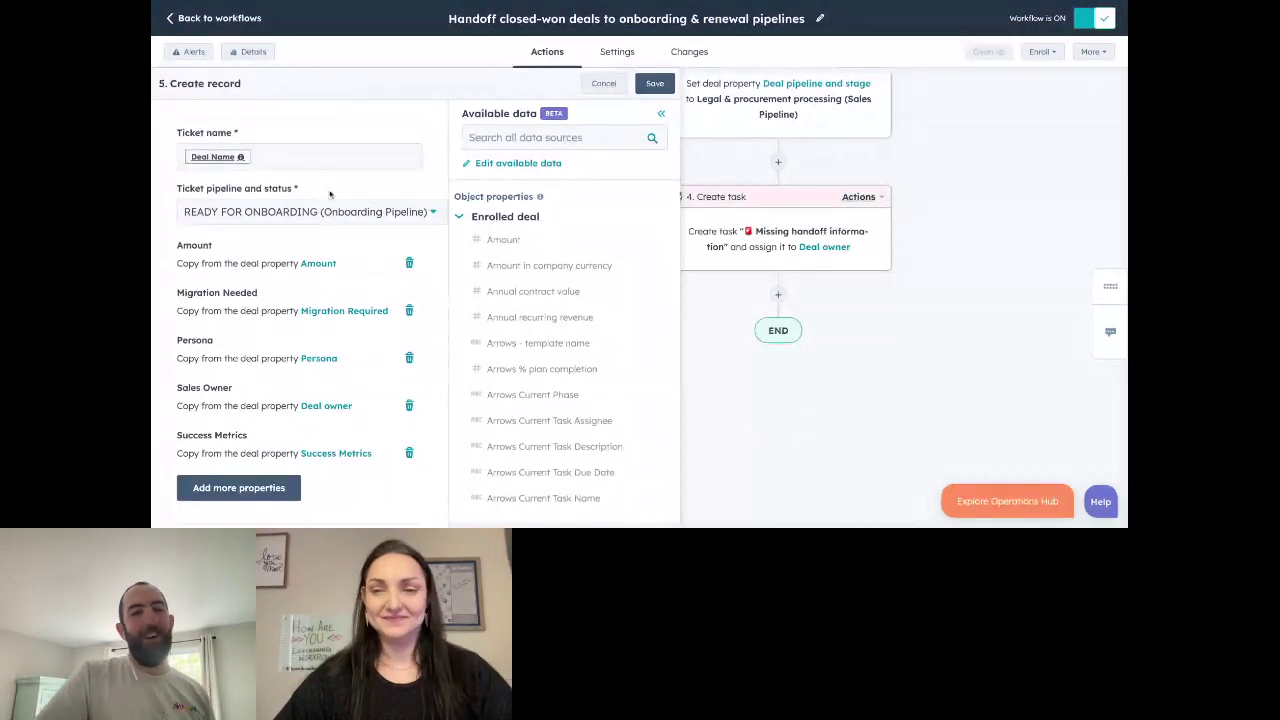
Examine the properties the ticket copies from the deal, from Amount to Success Metrics, and its association options.
scroll(330, 195, "down", 1)
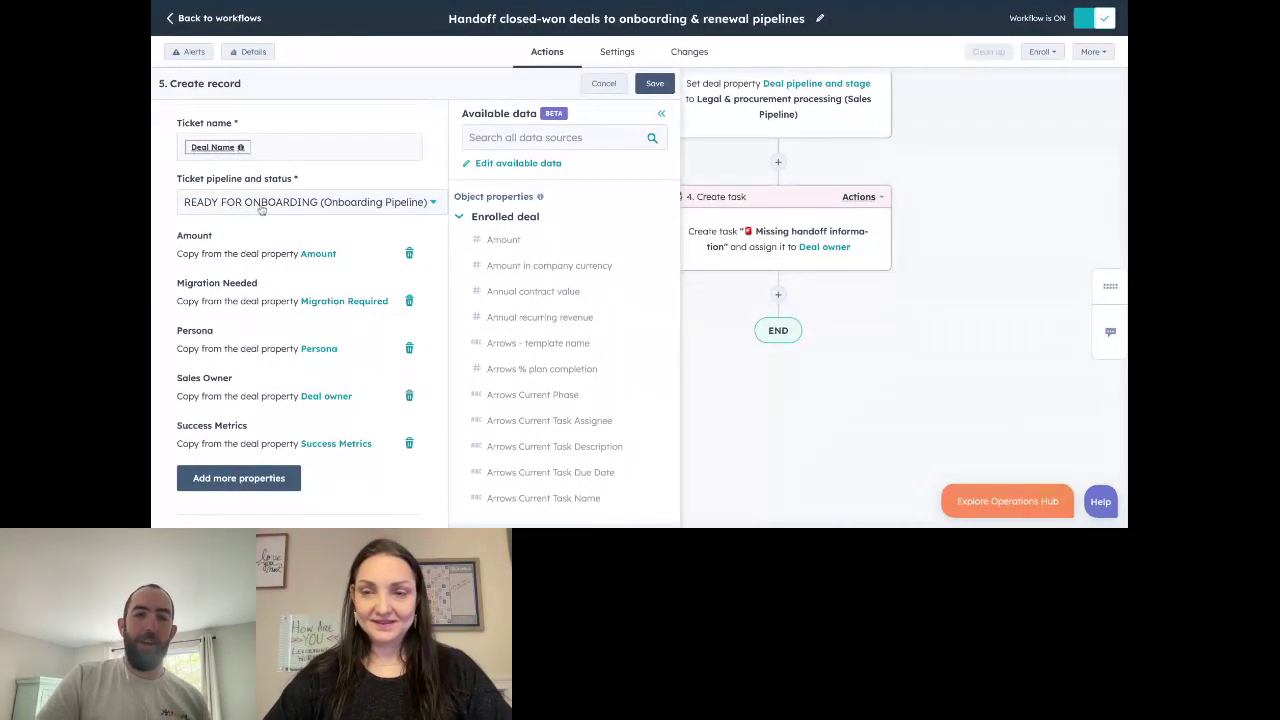
scroll(274, 240, "down", 1)
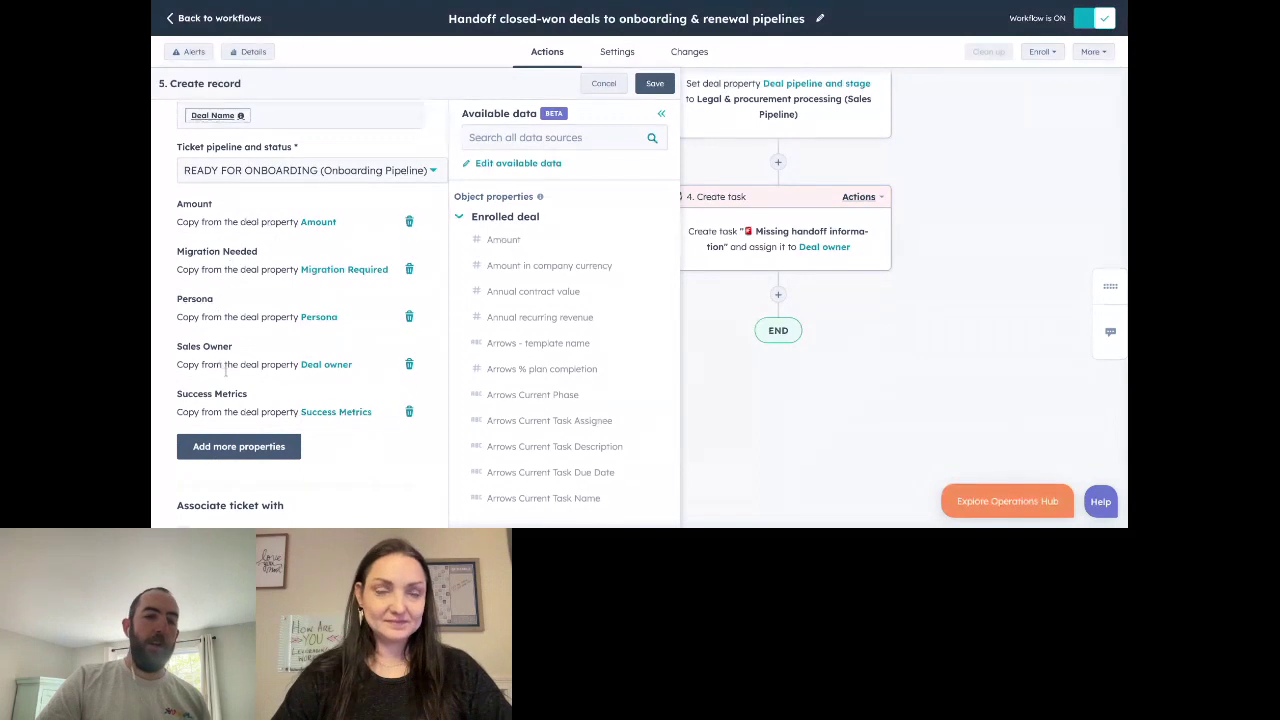
scroll(257, 385, "down", 1)
scroll(260, 385, "down", 2)
scroll(265, 370, "up", 2)
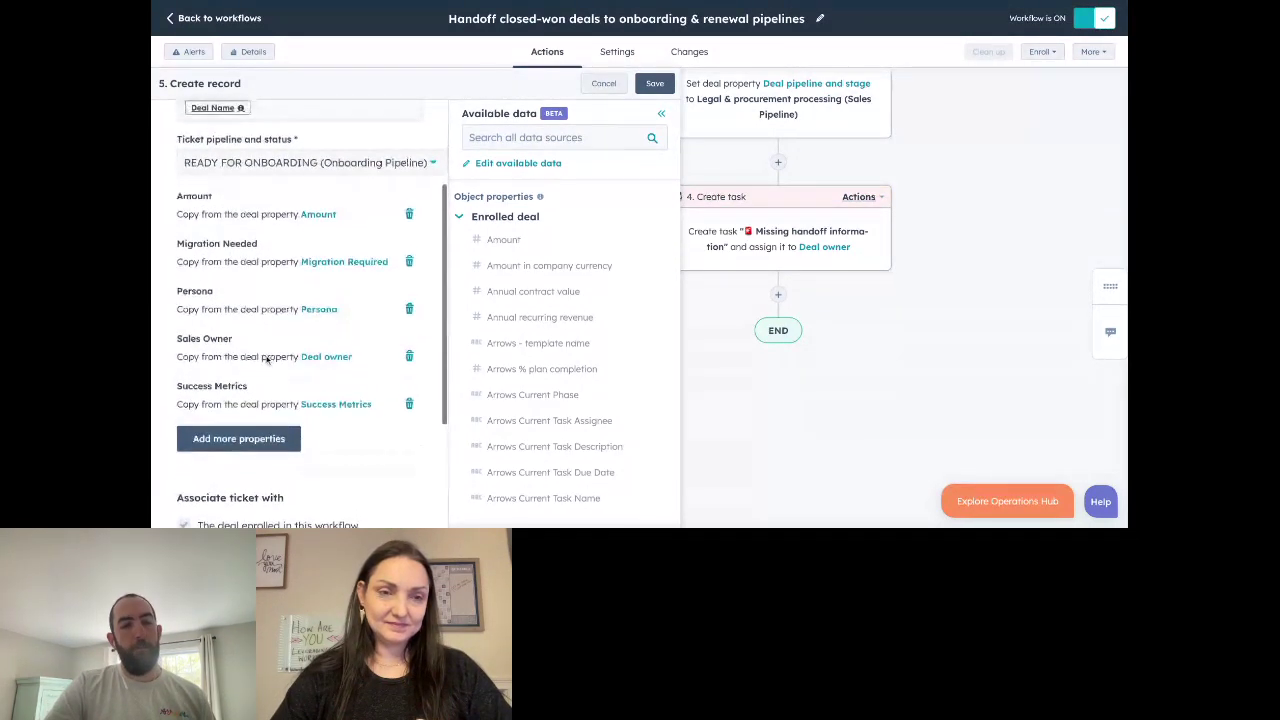
Close the onboarding ticket's Create record action without saving and return to the workflow's deal enrollment trigger.
scroll(267, 360, "up", 2)
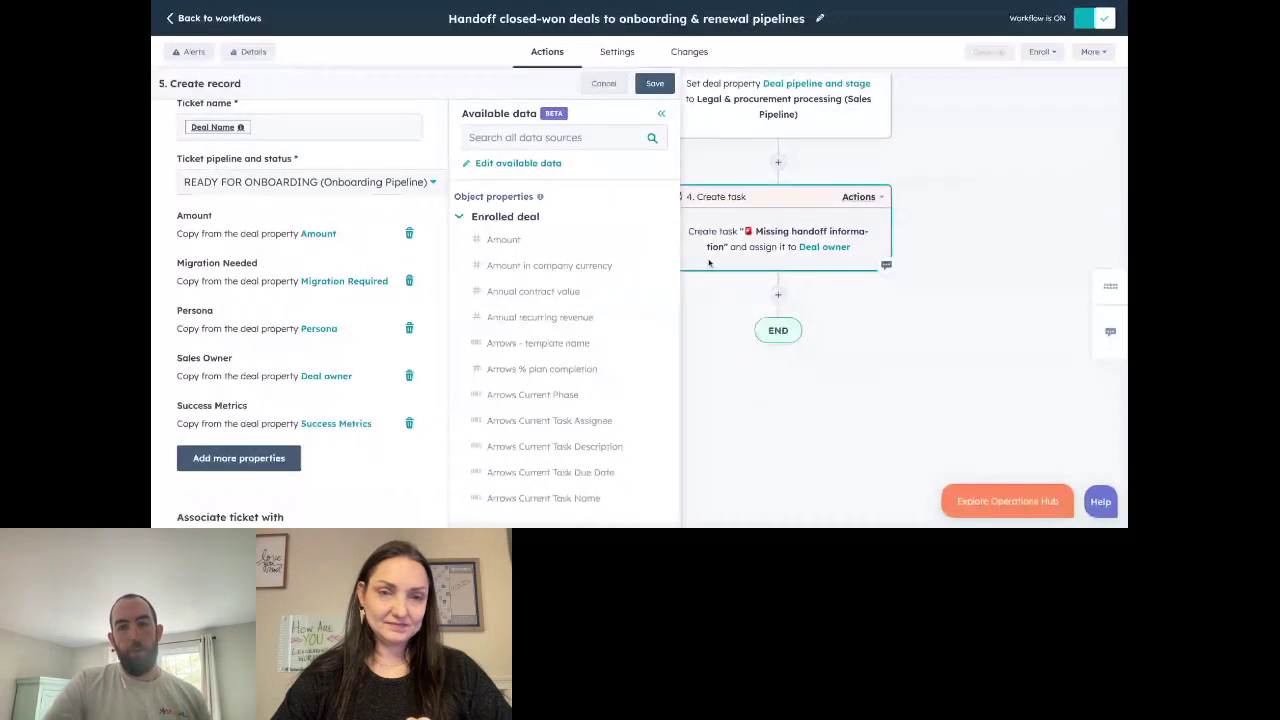
left_click(612, 86)
scroll(573, 209, "up", 1)
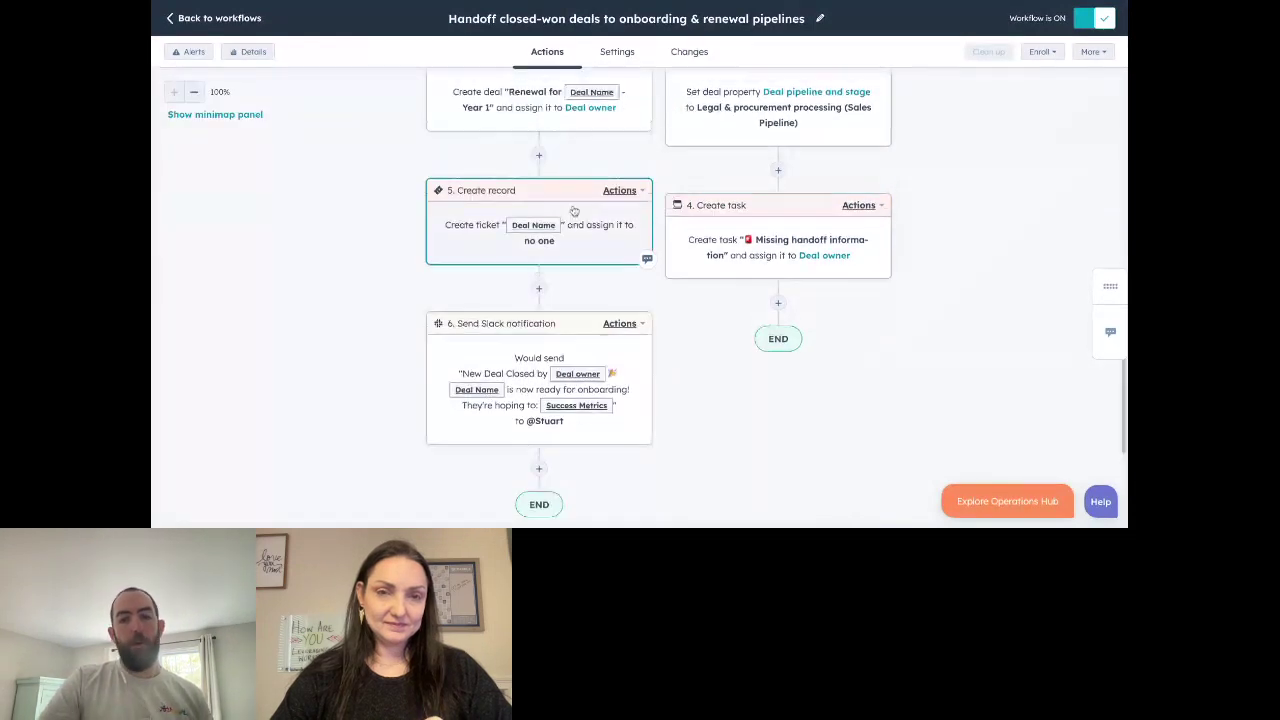
scroll(574, 210, "up", 6)
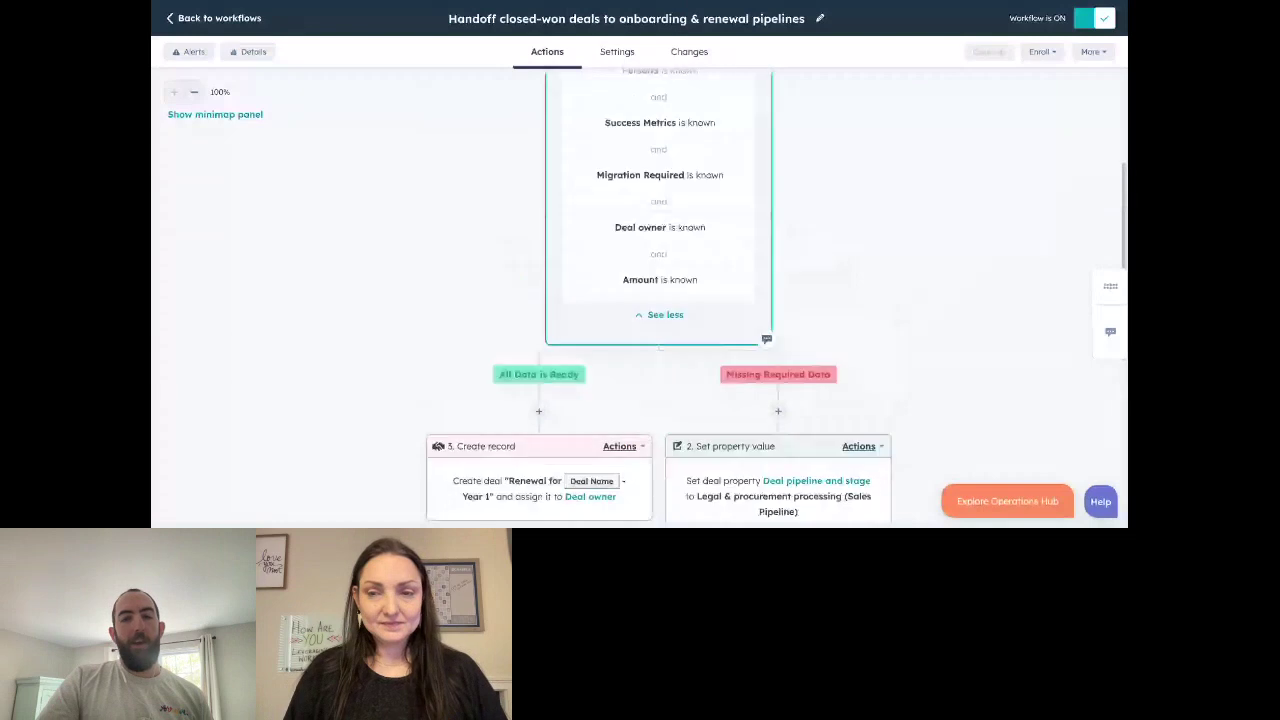
scroll(573, 203, "up", 5)
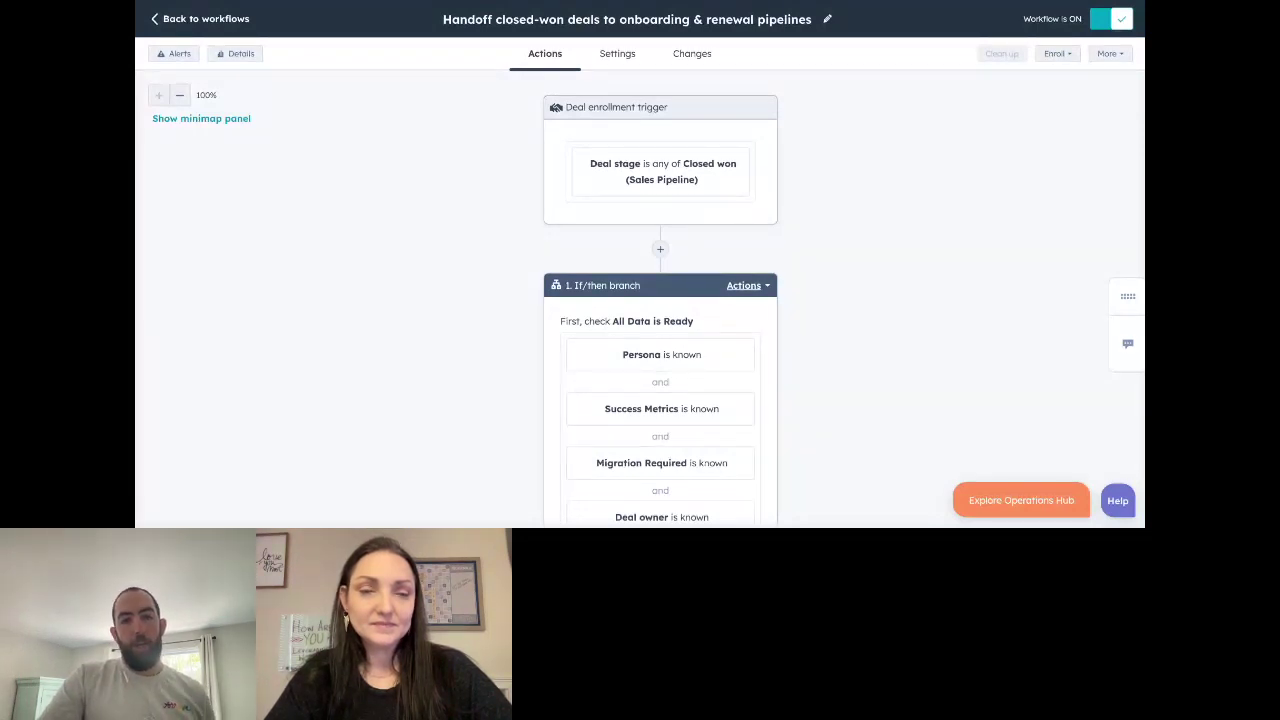
Switch to the Educate & Activate New Accounts workflow and examine its company enrollment trigger and the welcome email action.
key("alt+Tab")
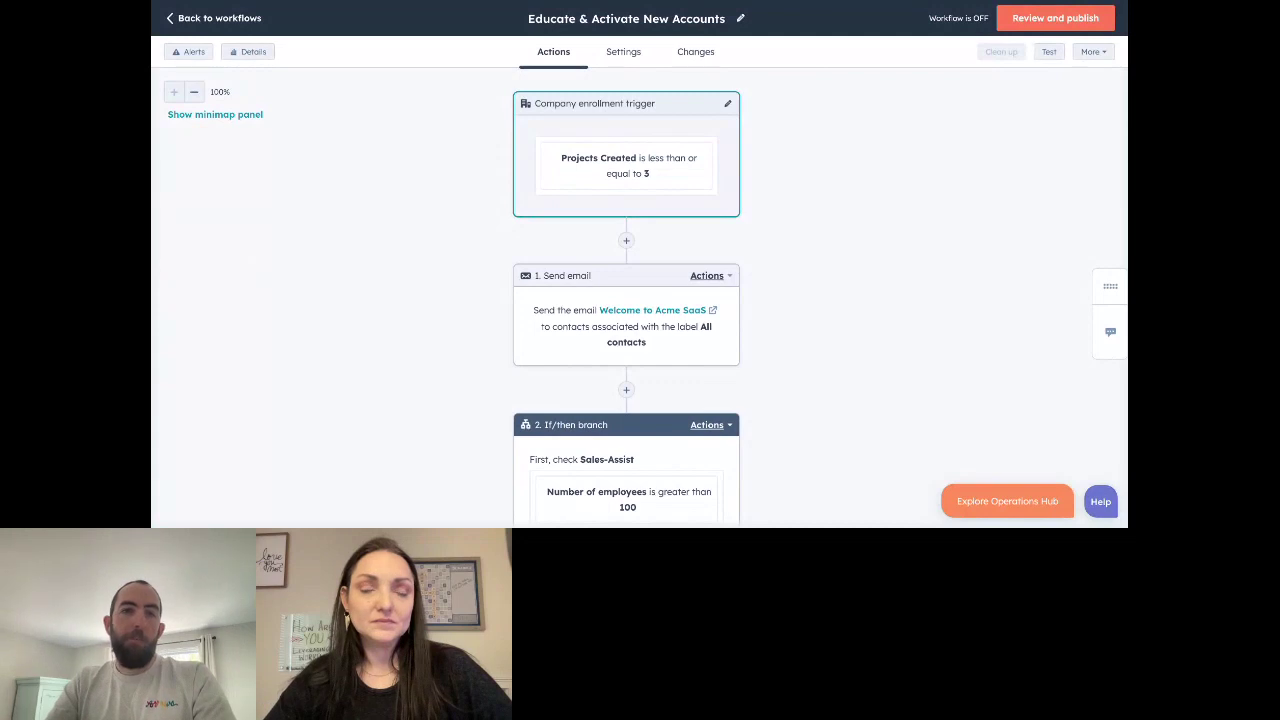
scroll(650, 190, "down", 1)
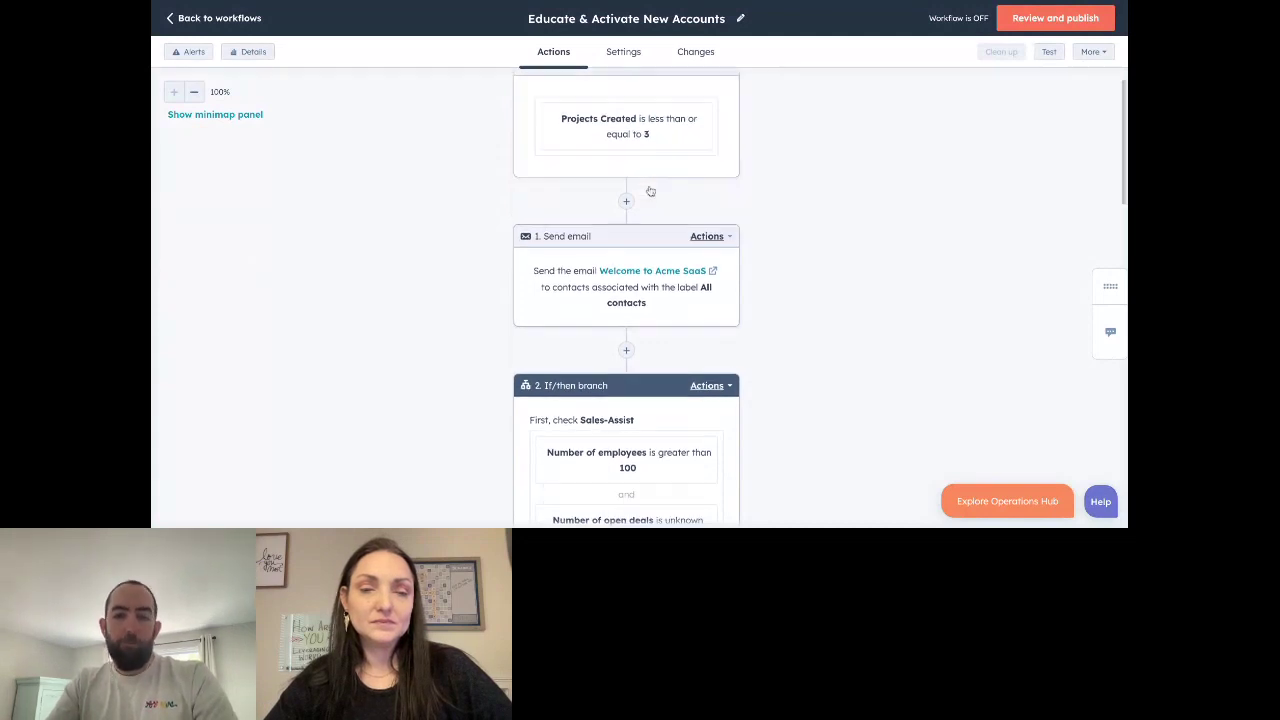
scroll(650, 190, "up", 1)
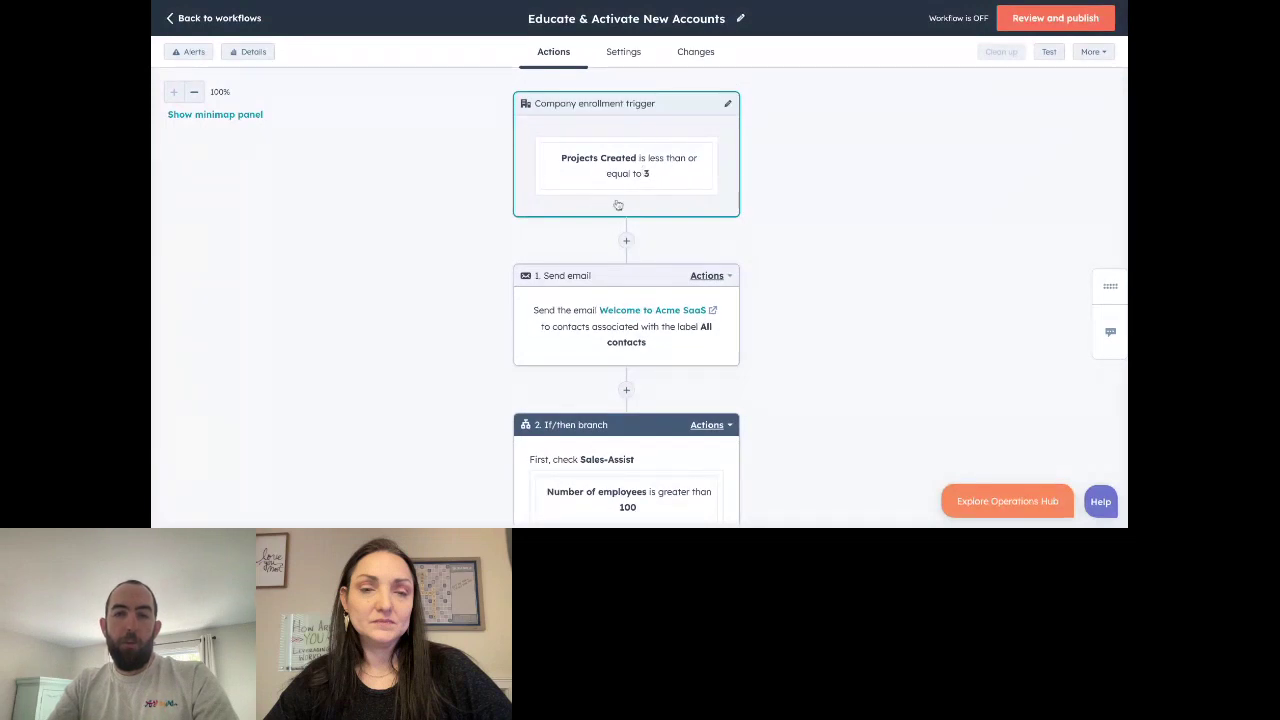
scroll(626, 170, "down", 1)
scroll(626, 170, "down", 1)
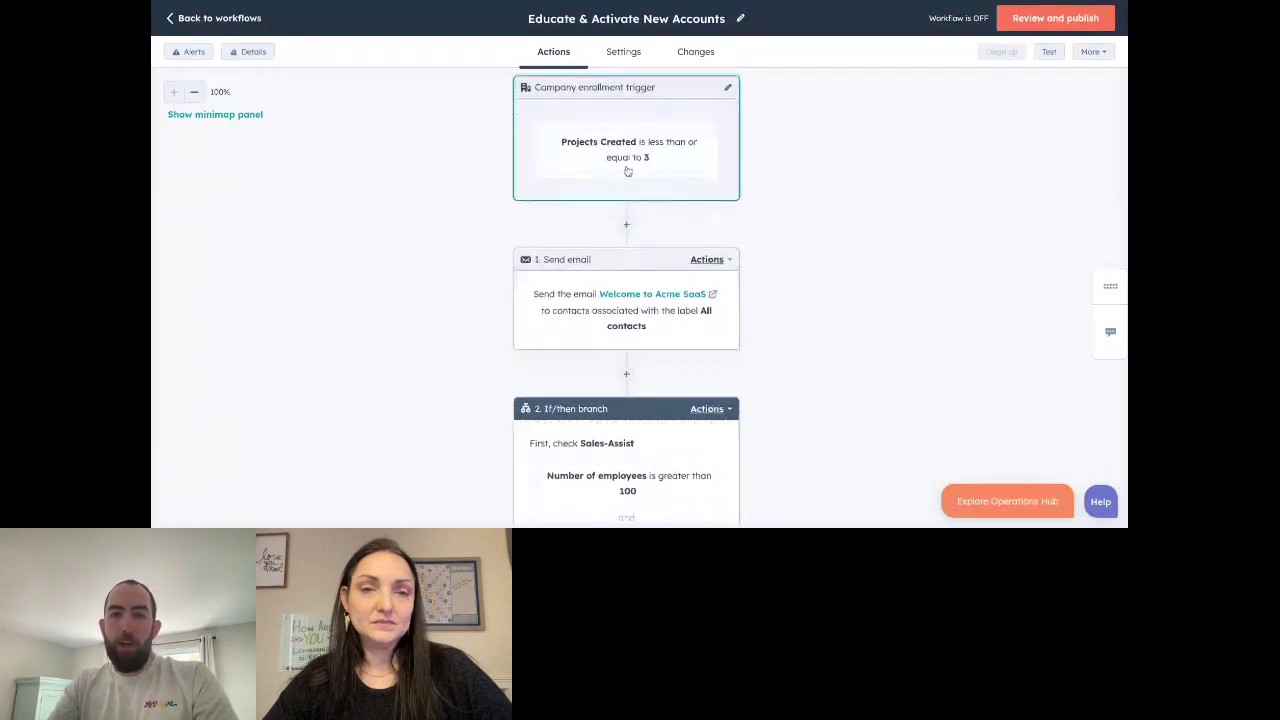
scroll(629, 170, "down", 3)
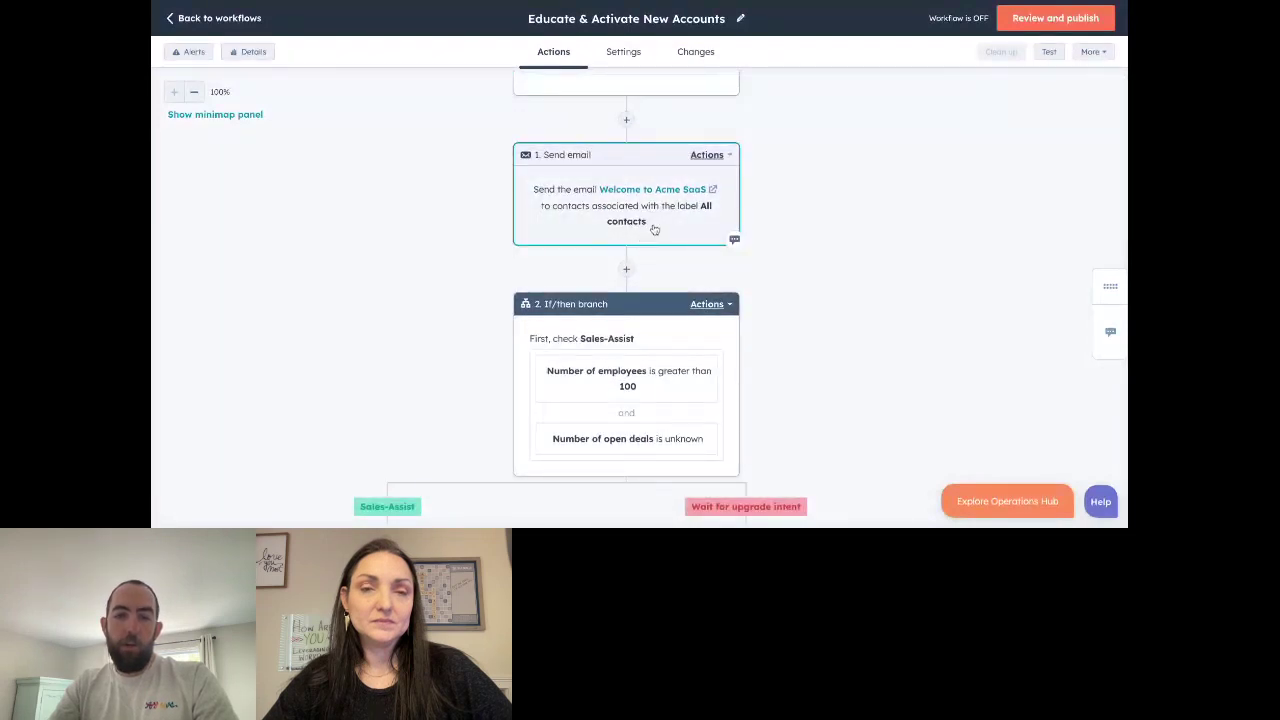
scroll(654, 229, "up", 3)
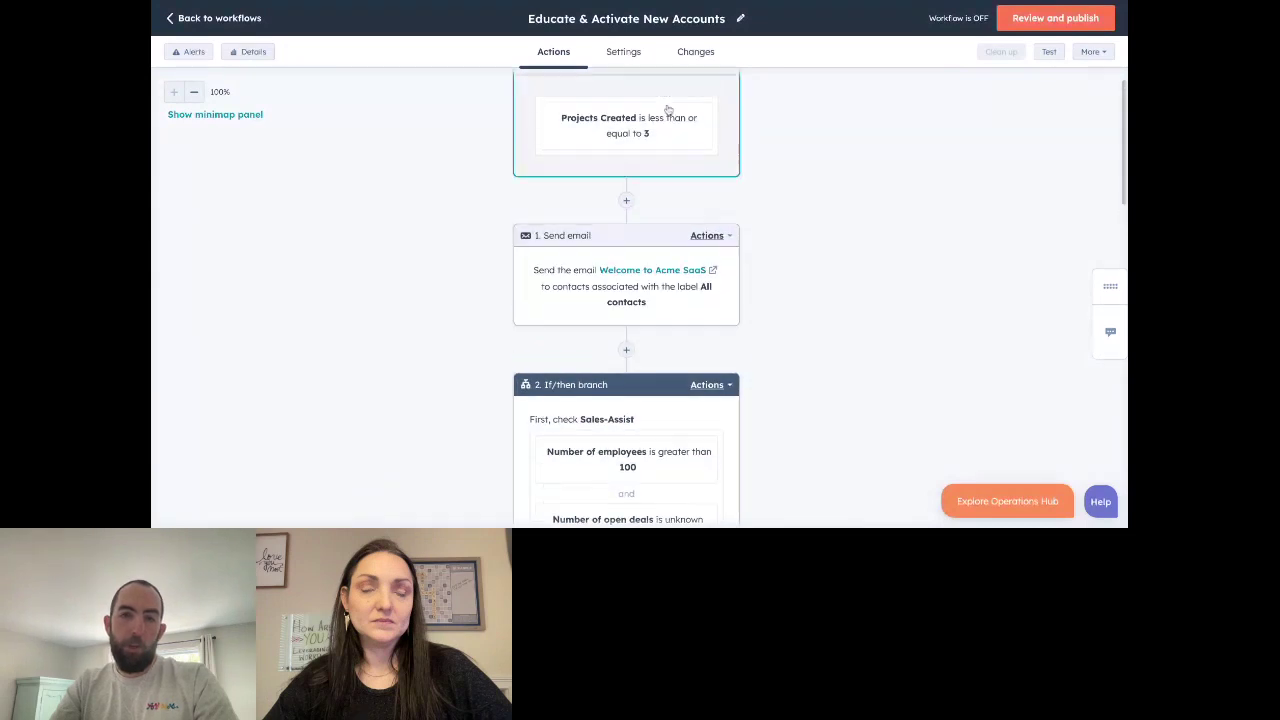
scroll(622, 140, "up", 1)
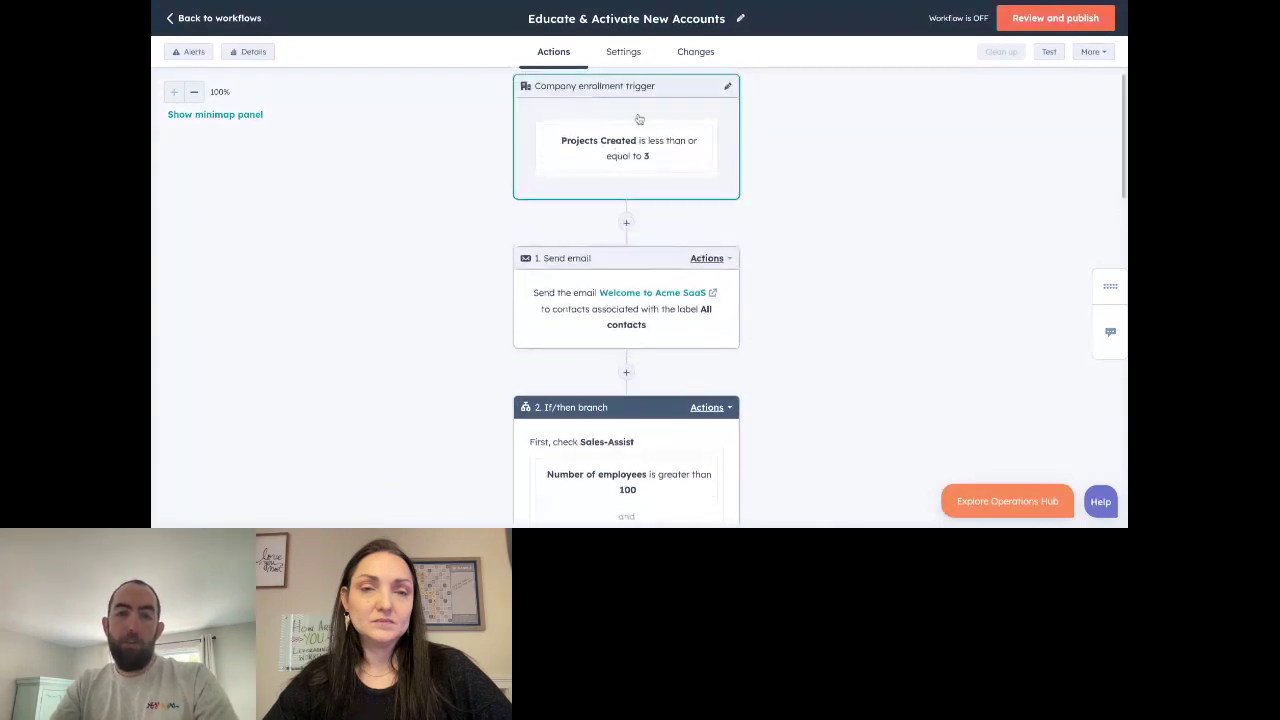
scroll(617, 151, "down", 1)
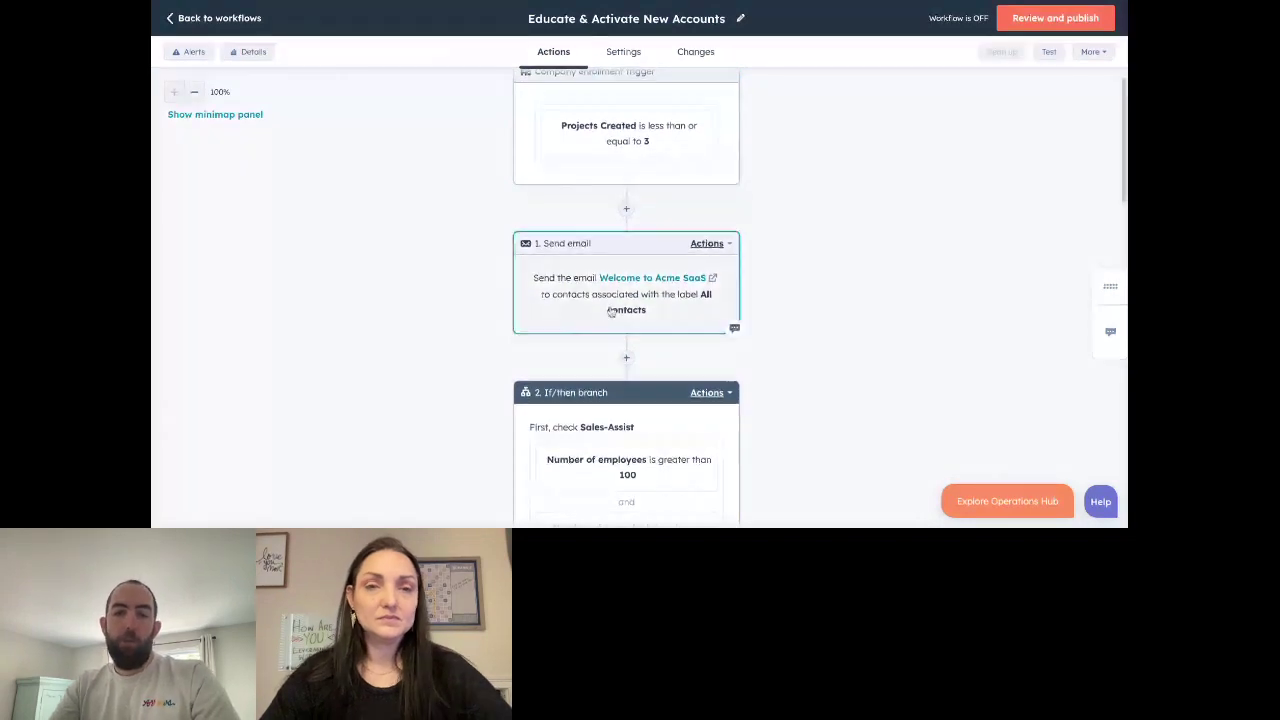
Examine the Sales-Assist branch's criteria on number of employees and number of open deals.
scroll(630, 290, "down", 5)
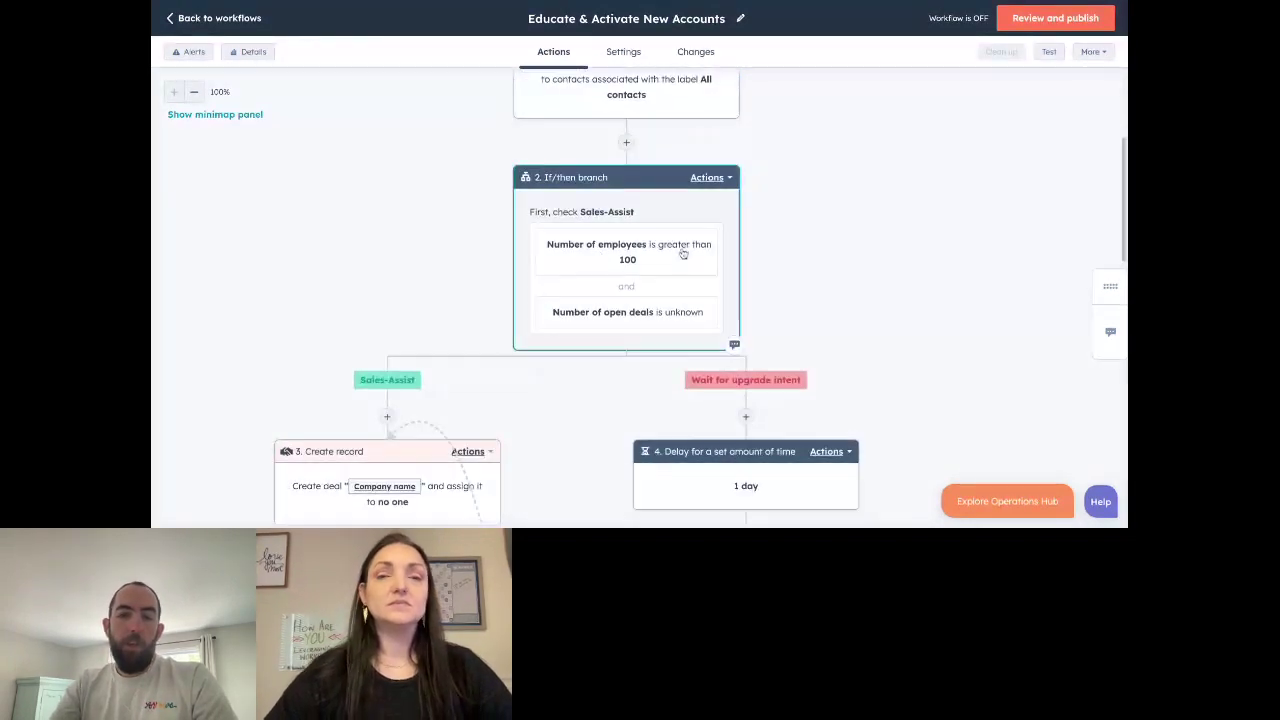
scroll(683, 254, "down", 3)
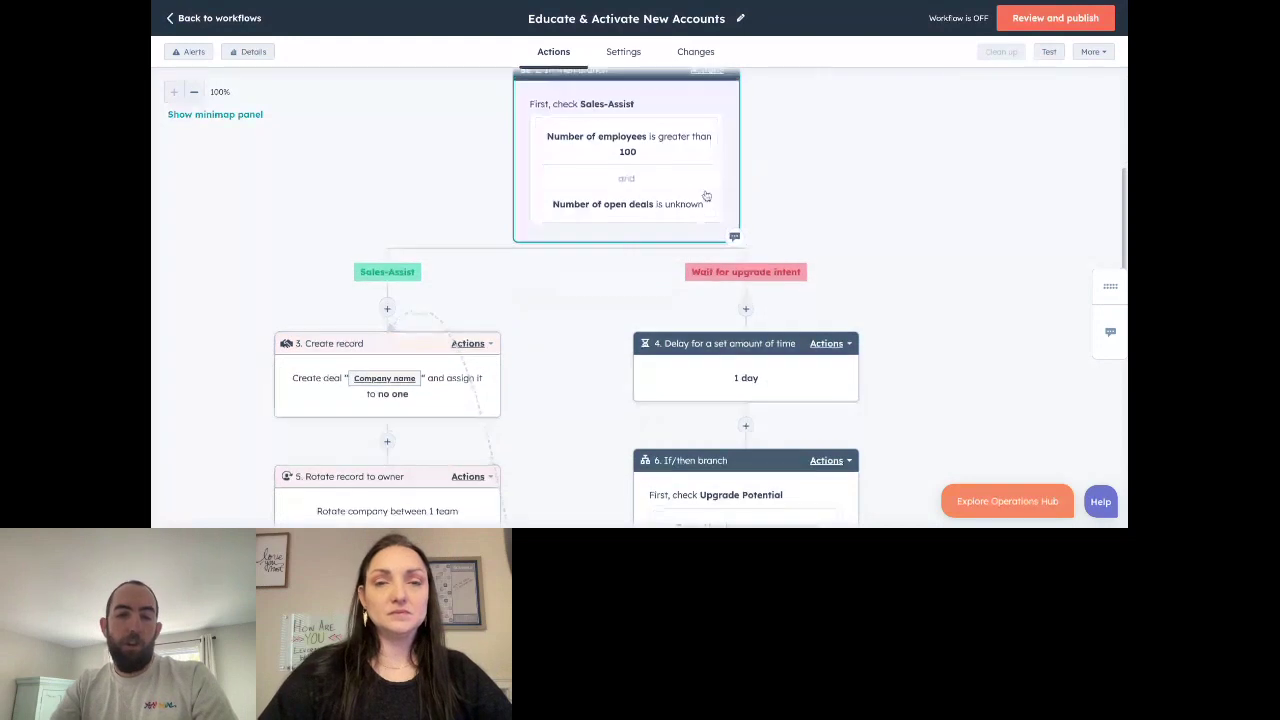
scroll(706, 196, "up", 1)
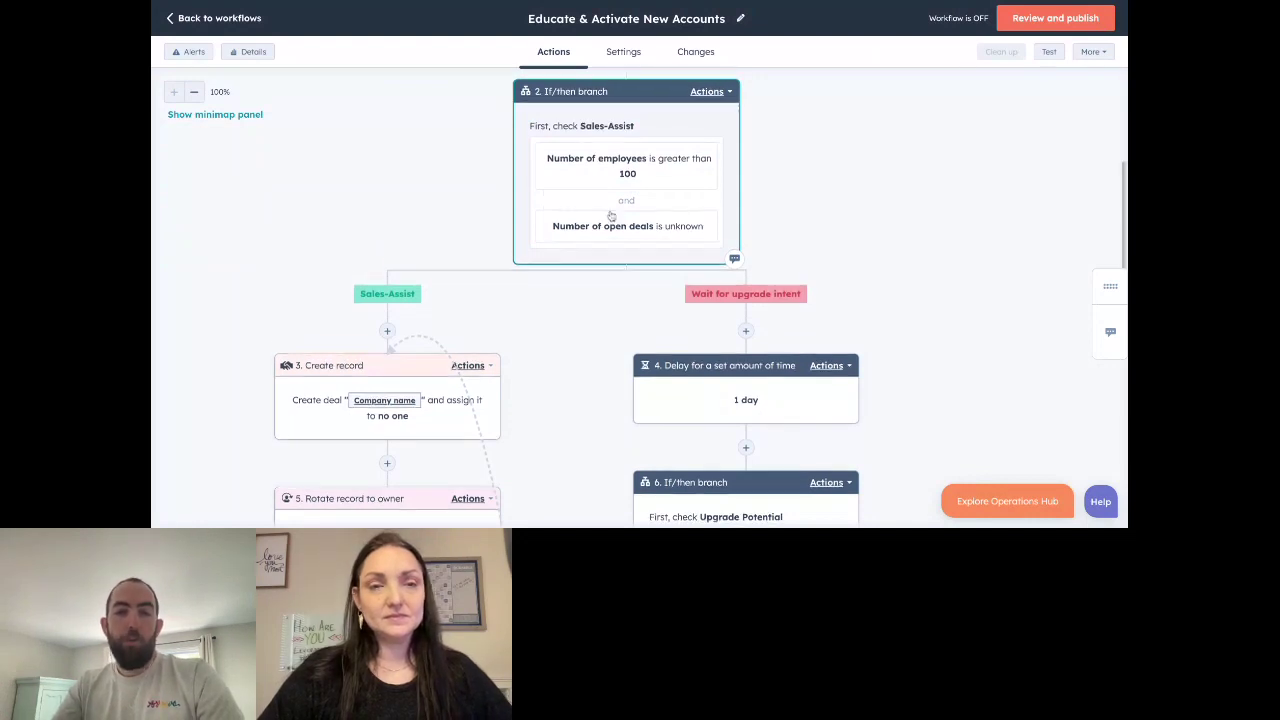
scroll(612, 218, "down", 1)
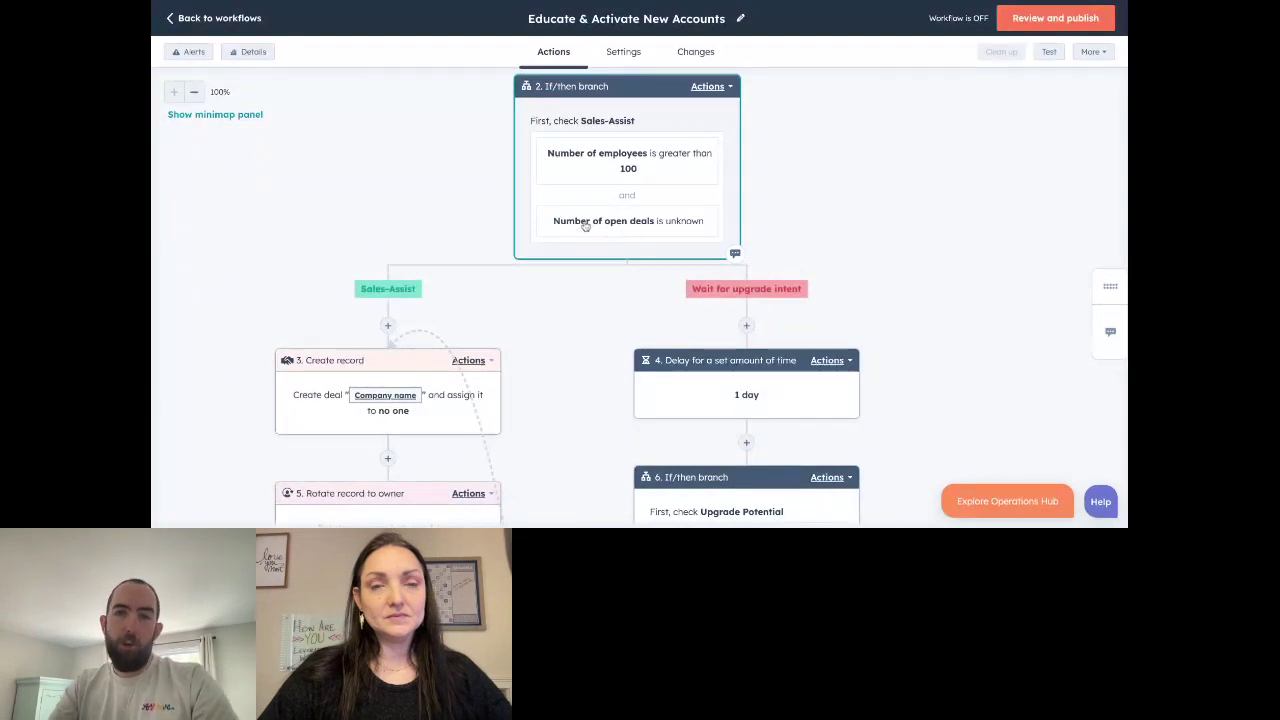
scroll(589, 229, "down", 3)
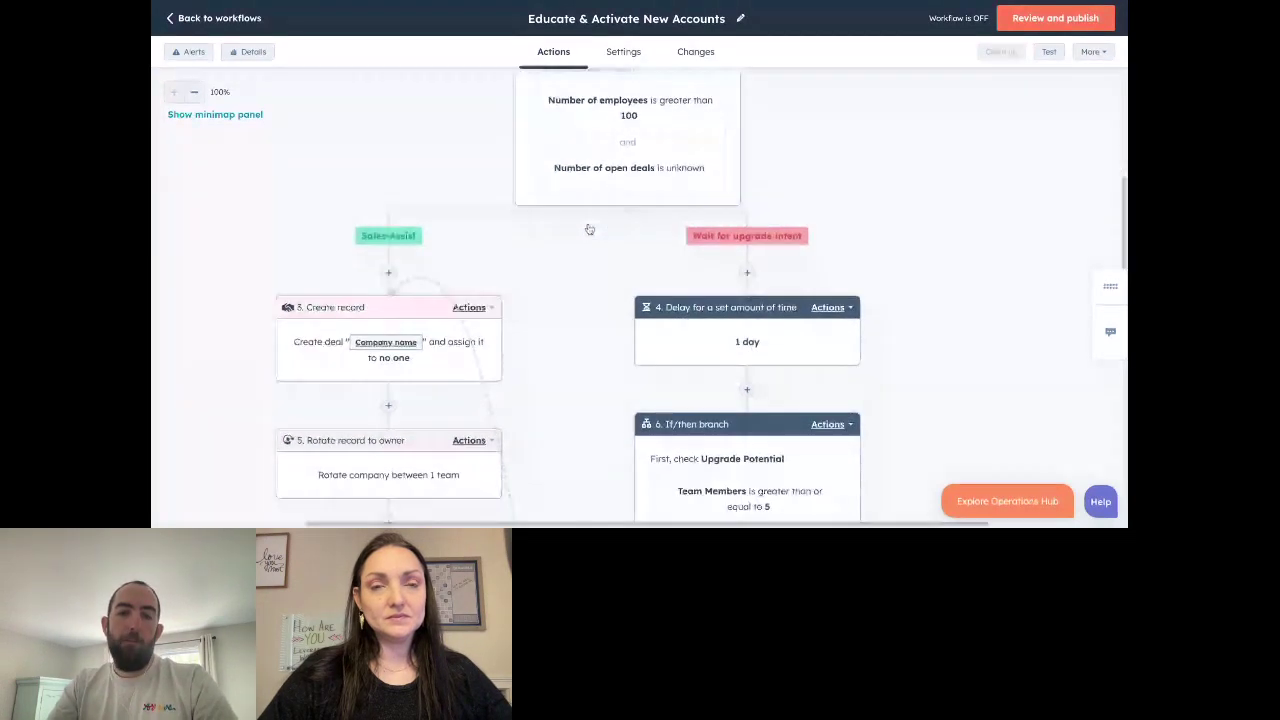
Examine the Sales-Assist path's Create record settings for deal name, pipeline stage and close date, closing the action without saving.
scroll(589, 229, "left", 3)
scroll(493, 222, "down", 3)
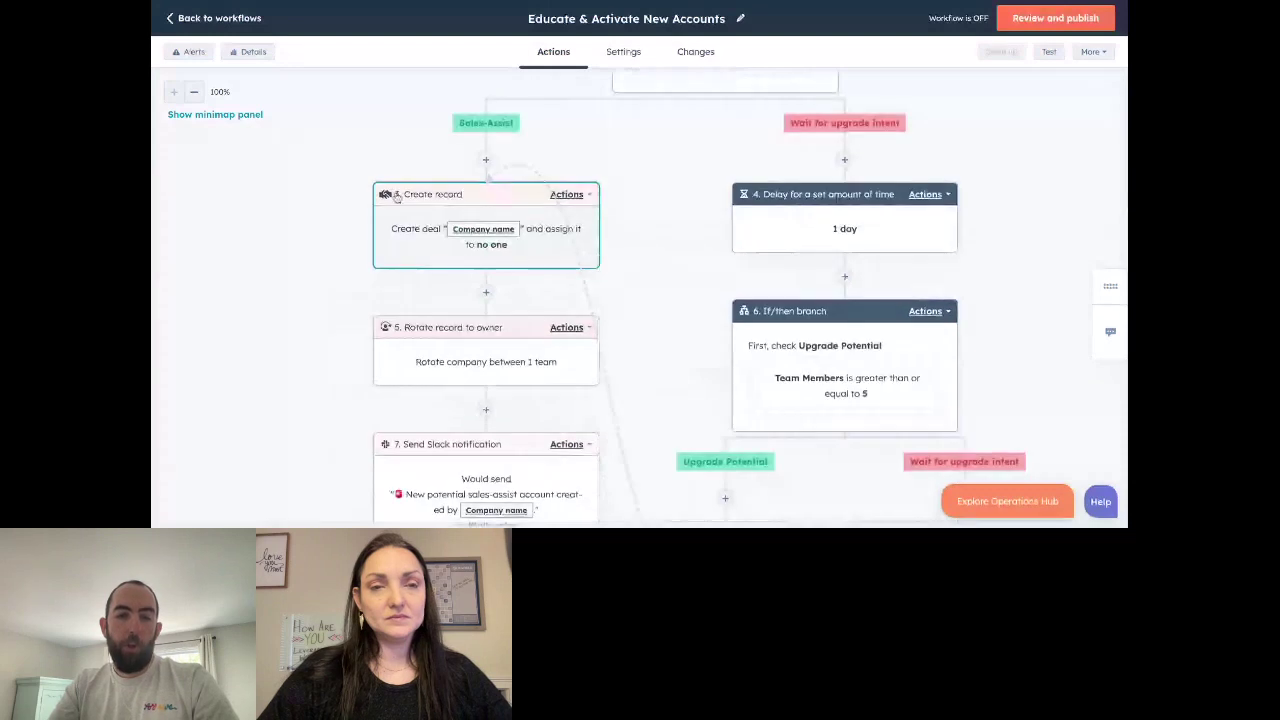
scroll(493, 222, "down", 2)
left_click(493, 232)
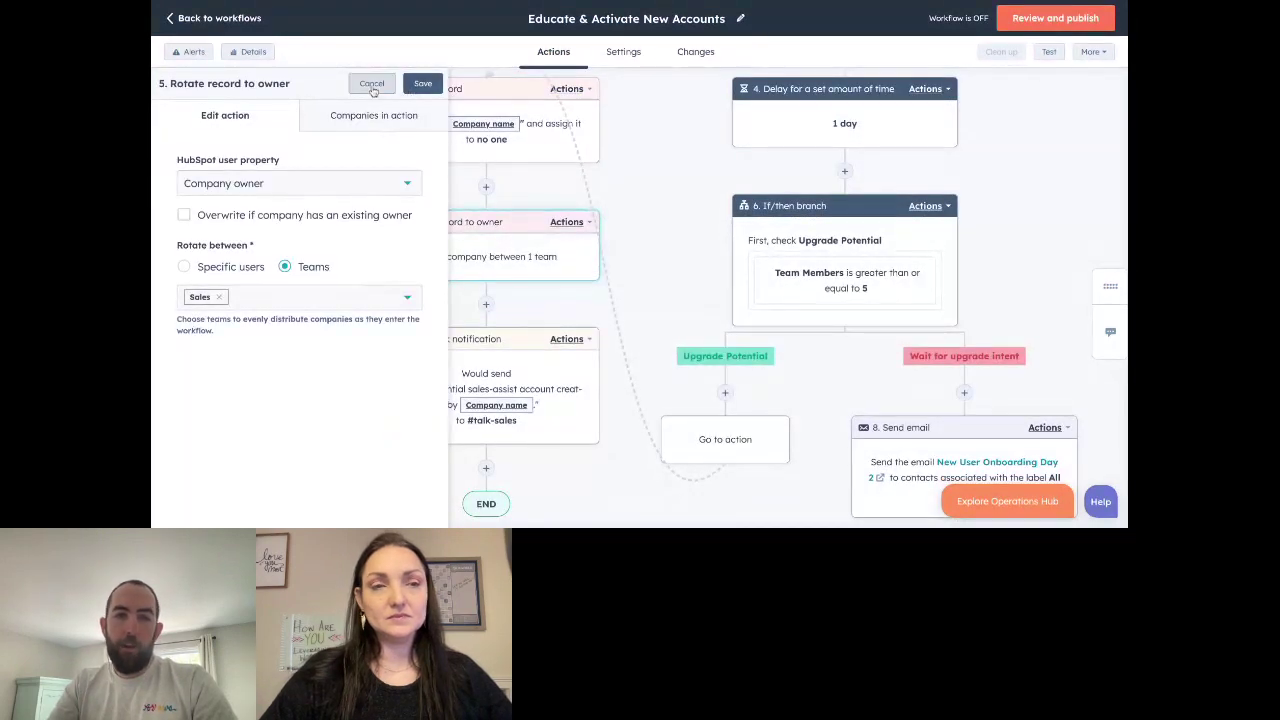
left_click(371, 83)
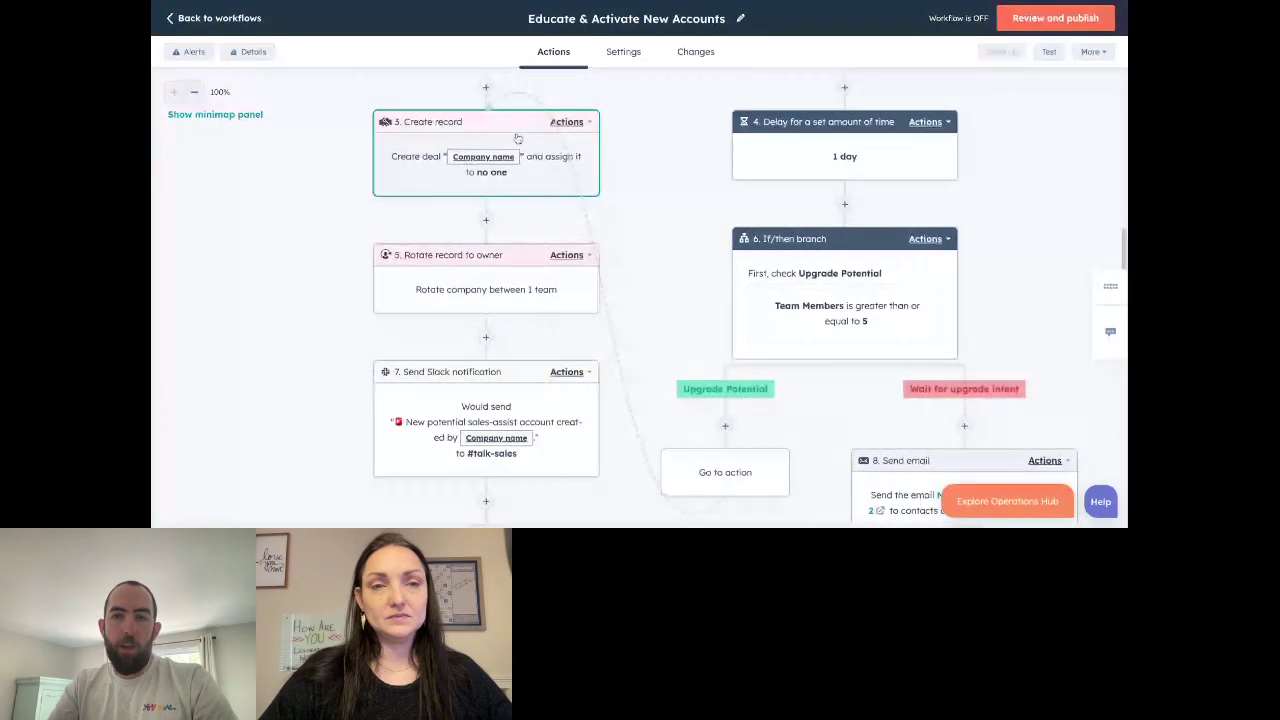
left_click(541, 182)
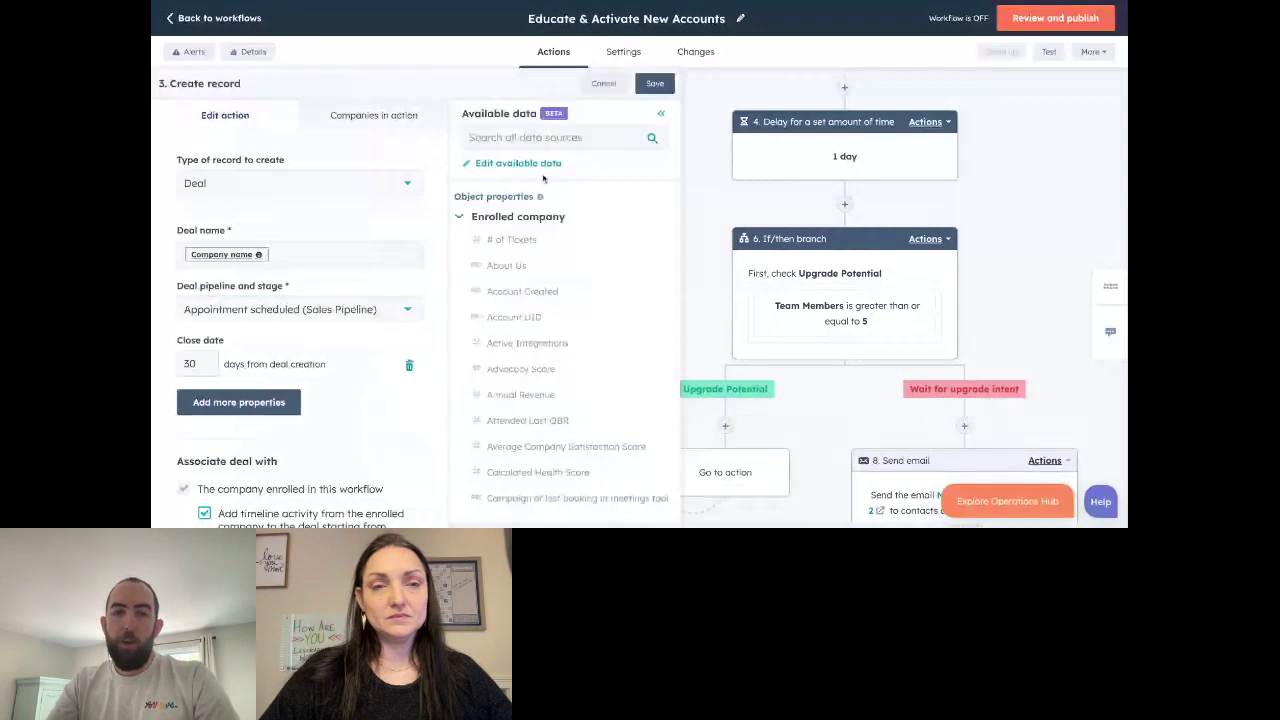
scroll(287, 283, "up", 1)
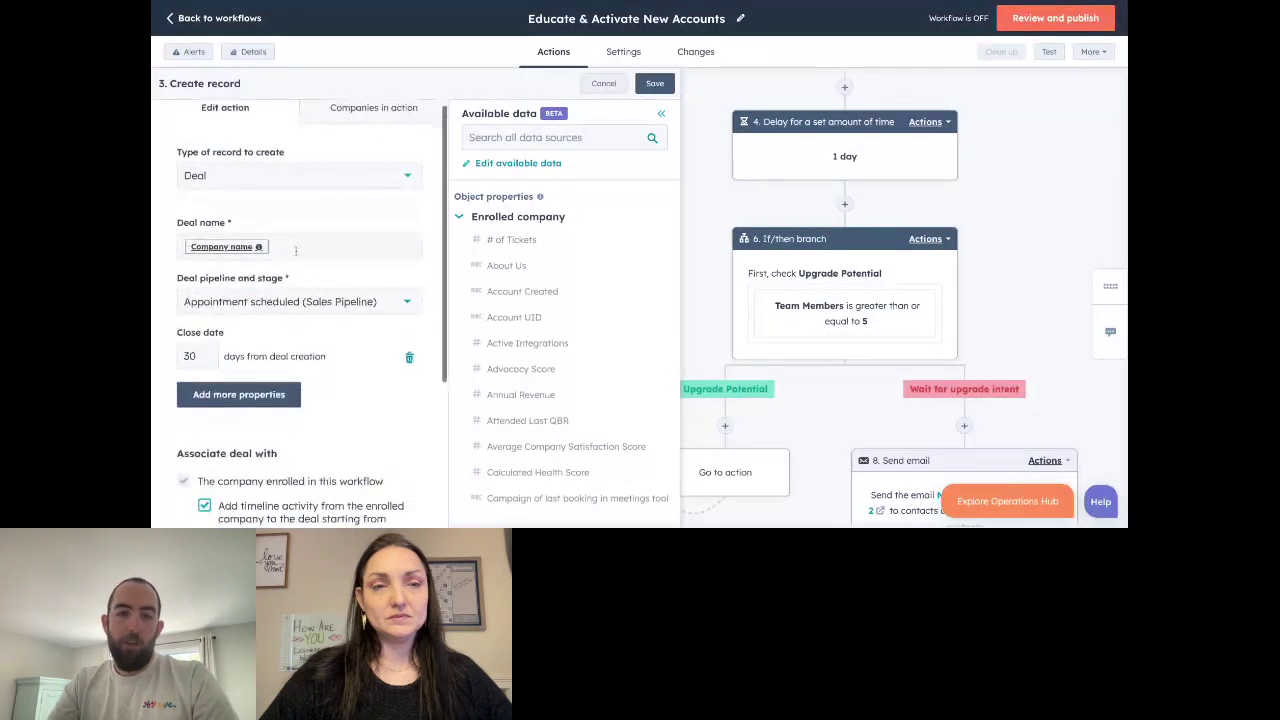
left_click(603, 84)
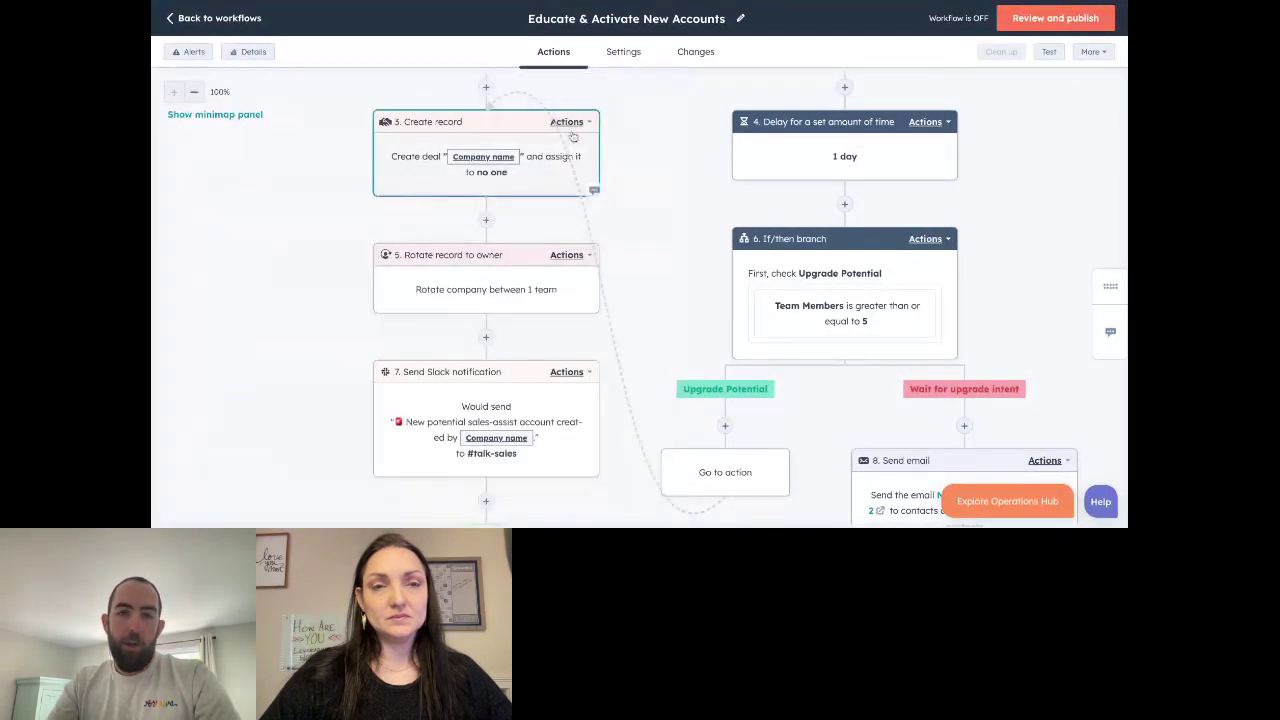
Examine how the Rotate record to owner action assigns companies, close it without saving, and review the Slack notification below it.
left_click(484, 287)
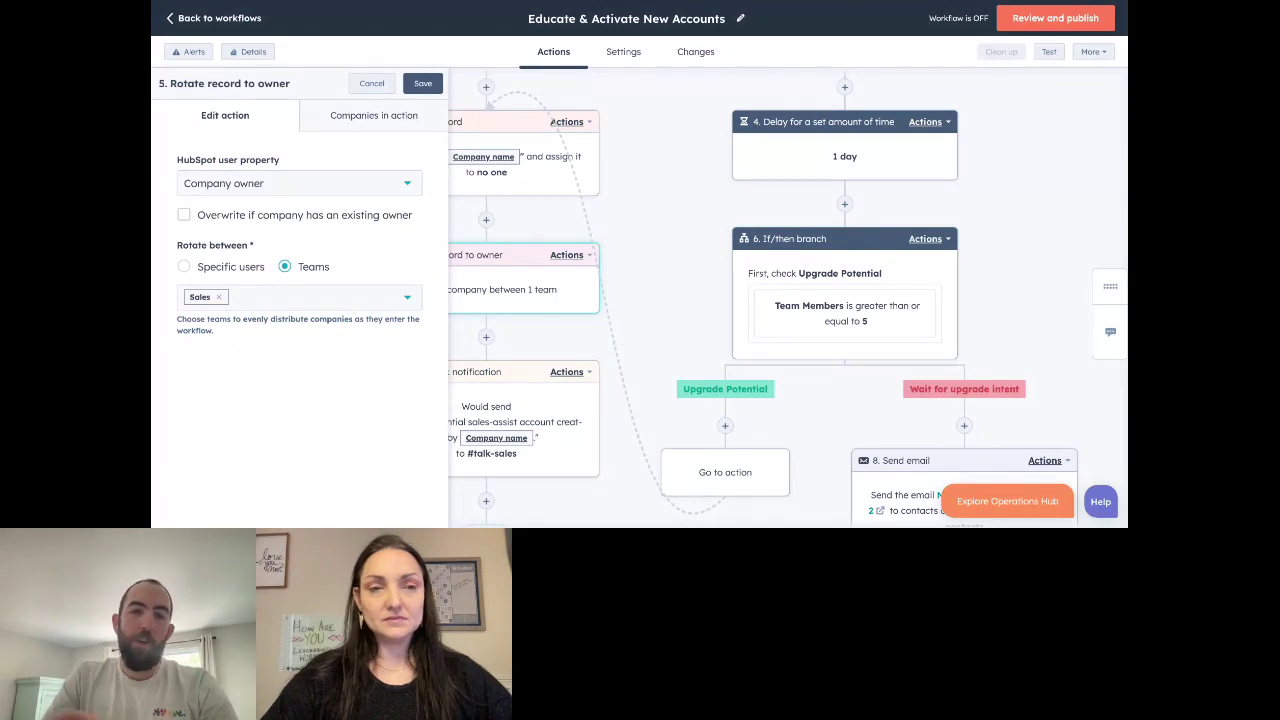
left_click(370, 85)
scroll(416, 181, "up", 1)
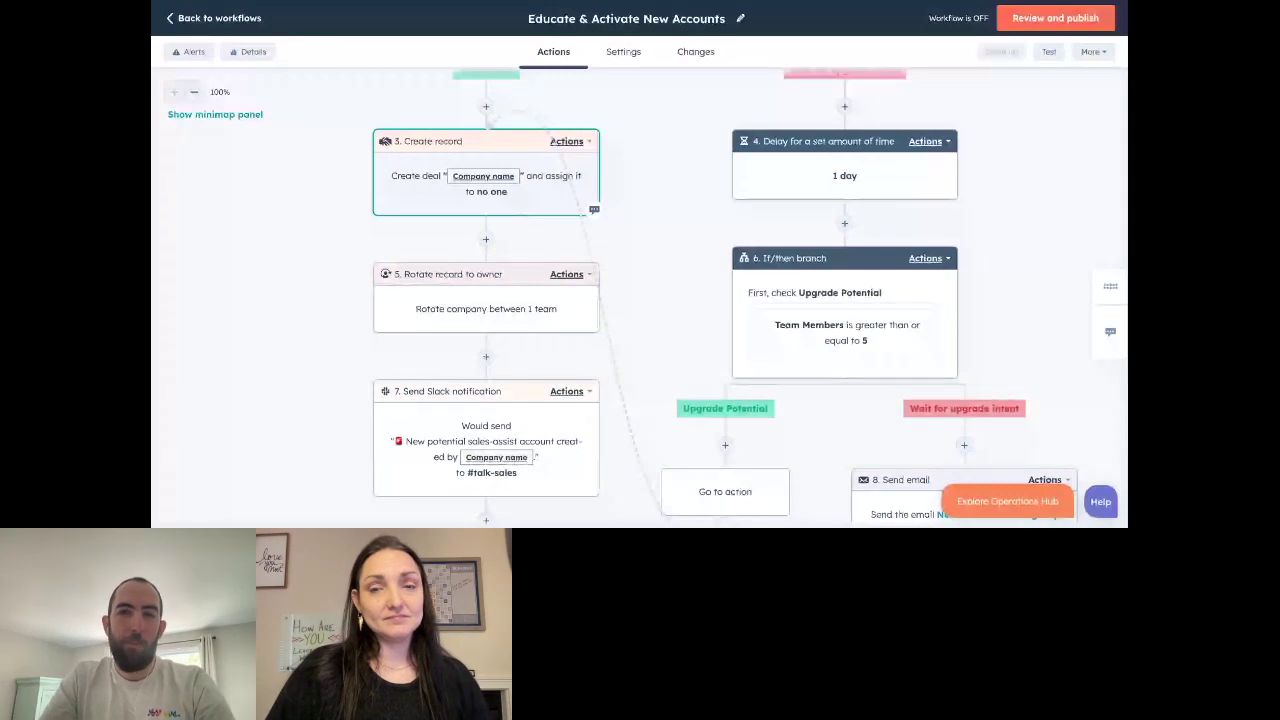
scroll(470, 276, "down", 1)
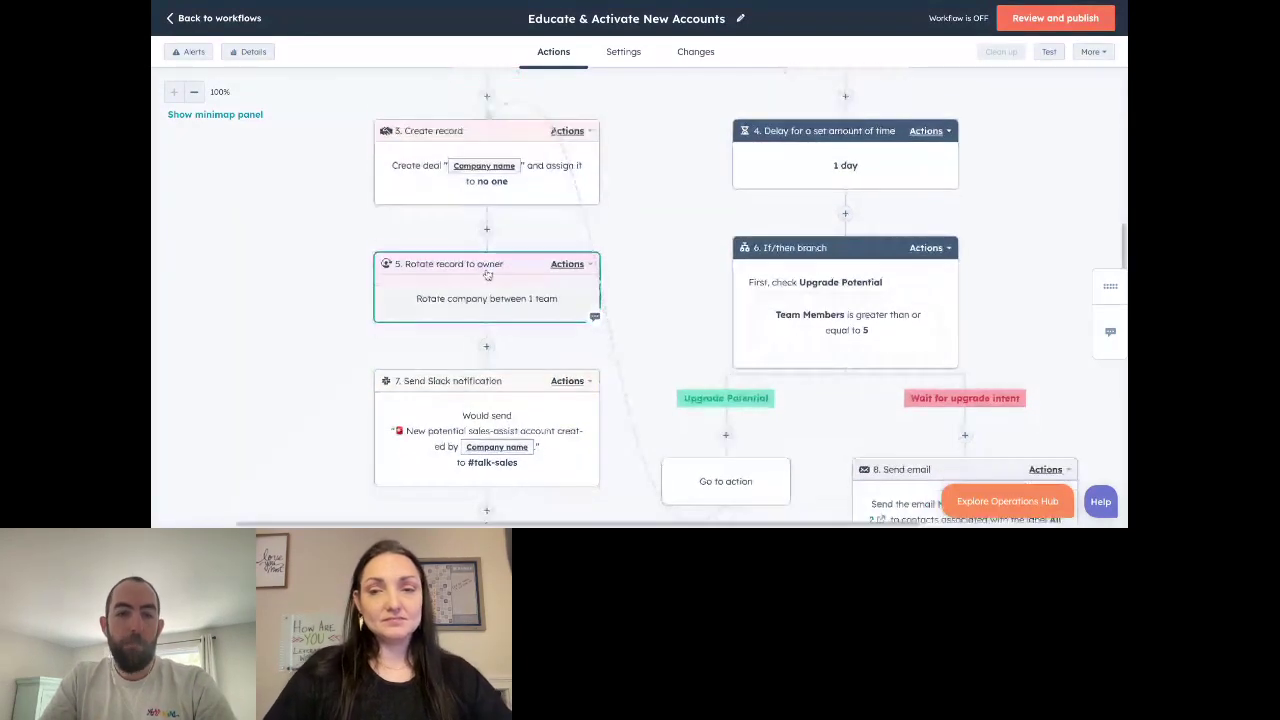
scroll(487, 275, "down", 2)
scroll(500, 250, "up", 1)
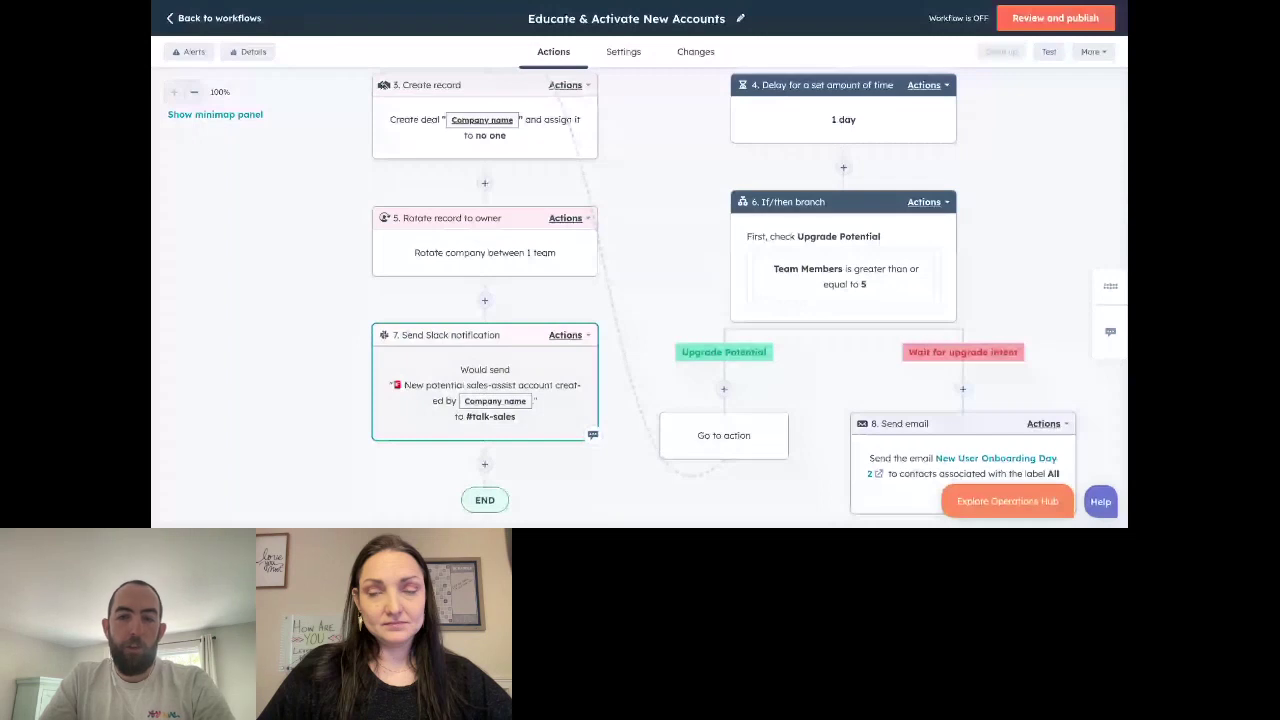
Compare the Sales-Assist criteria with the Wait for upgrade intent path, examining its delay and the Upgrade Potential branch.
scroll(575, 303, "right", 2)
scroll(575, 303, "up", 3)
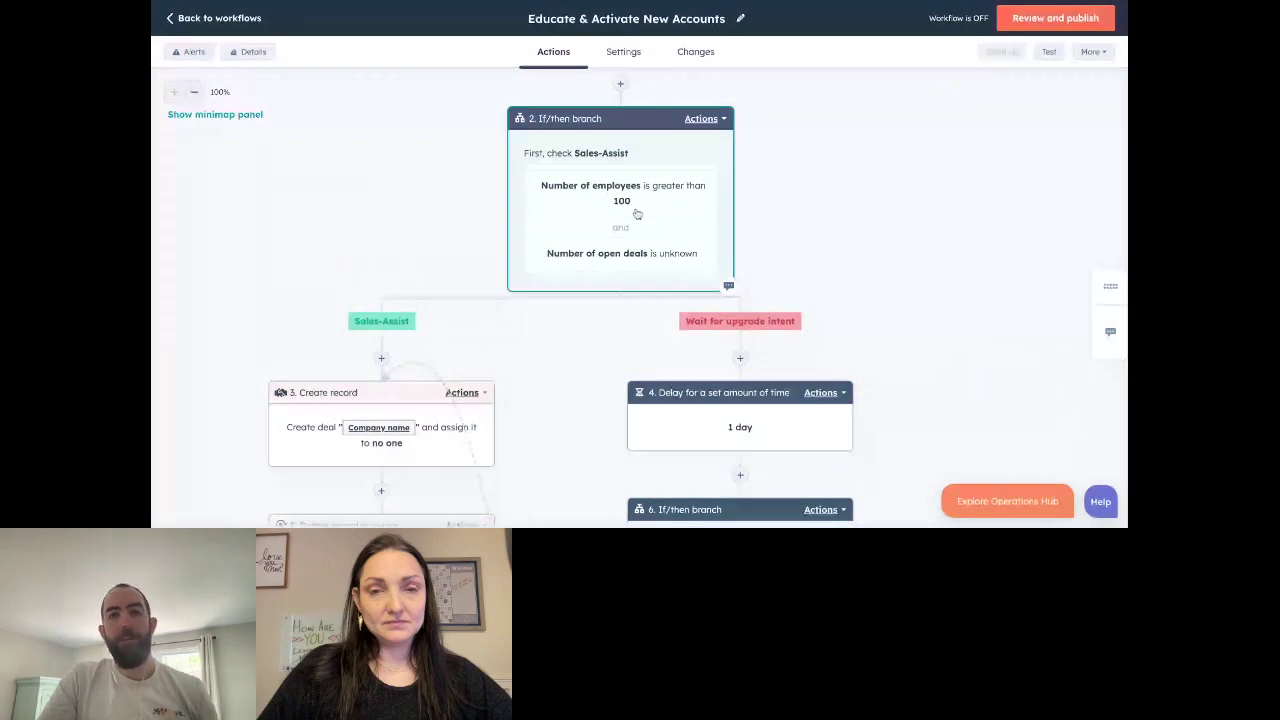
scroll(635, 245, "up", 1)
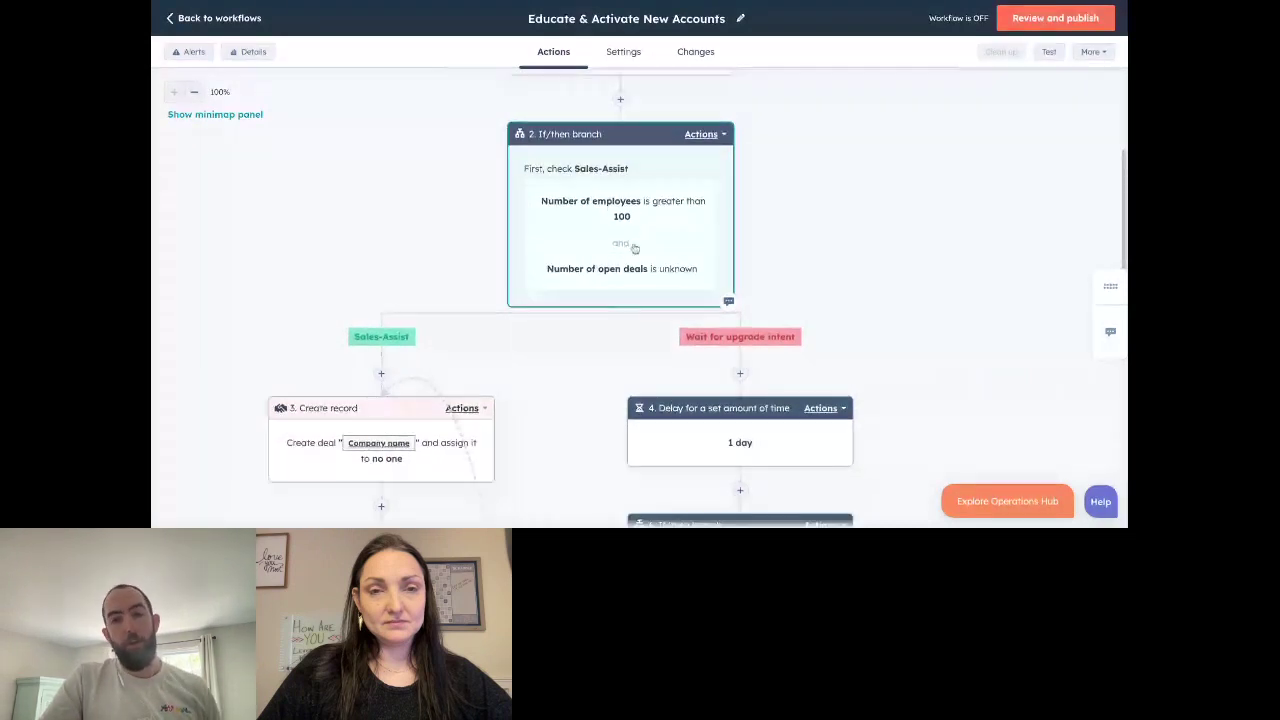
scroll(635, 252, "right", 3)
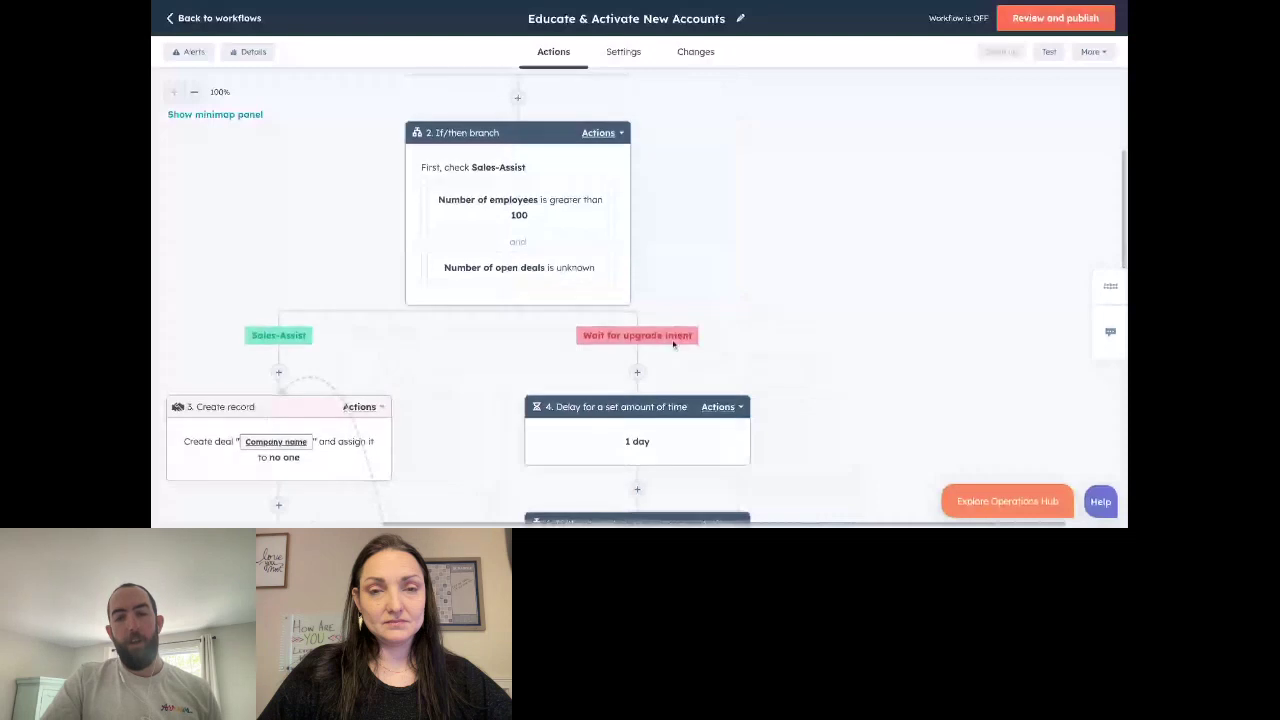
scroll(673, 344, "down", 3)
scroll(673, 344, "down", 1)
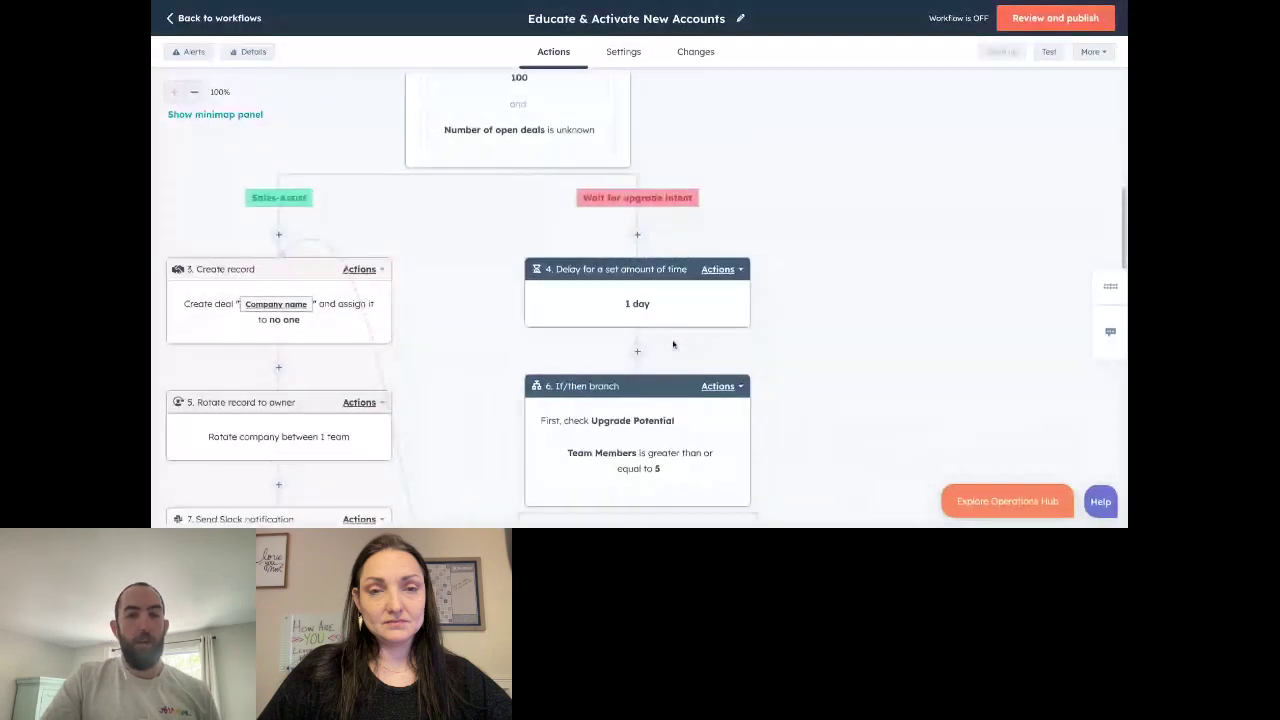
scroll(660, 300, "up", 1)
scroll(600, 180, "right", 1)
scroll(658, 245, "up", 1)
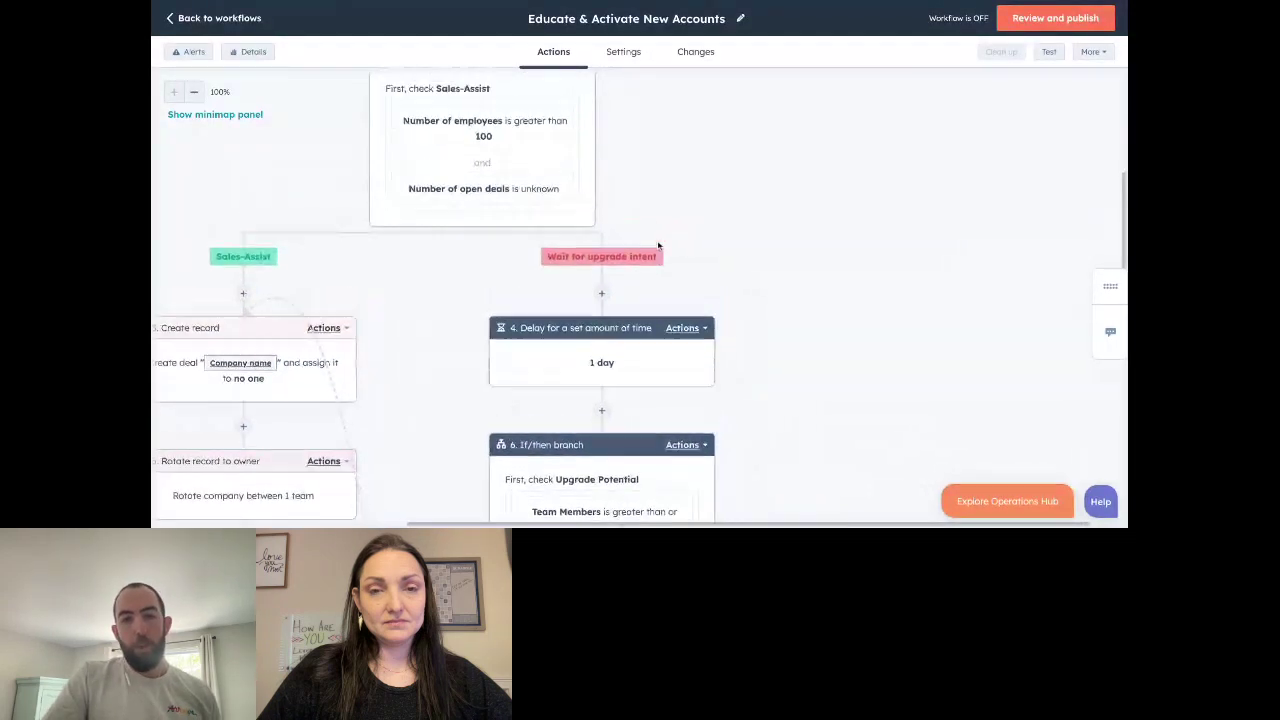
scroll(645, 354, "down", 2)
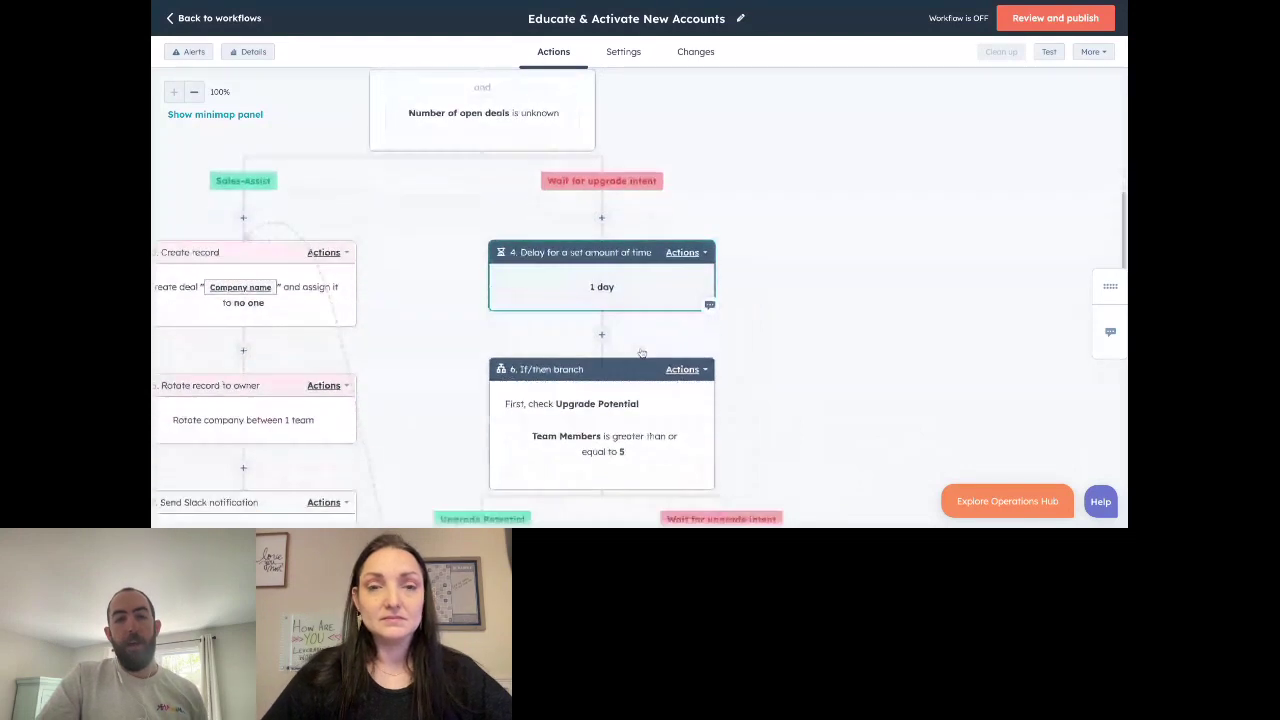
Recheck the company enrollment trigger and return to the delay and Upgrade Potential check on the Wait for upgrade intent path.
scroll(676, 365, "up", 6)
scroll(680, 362, "up", 5)
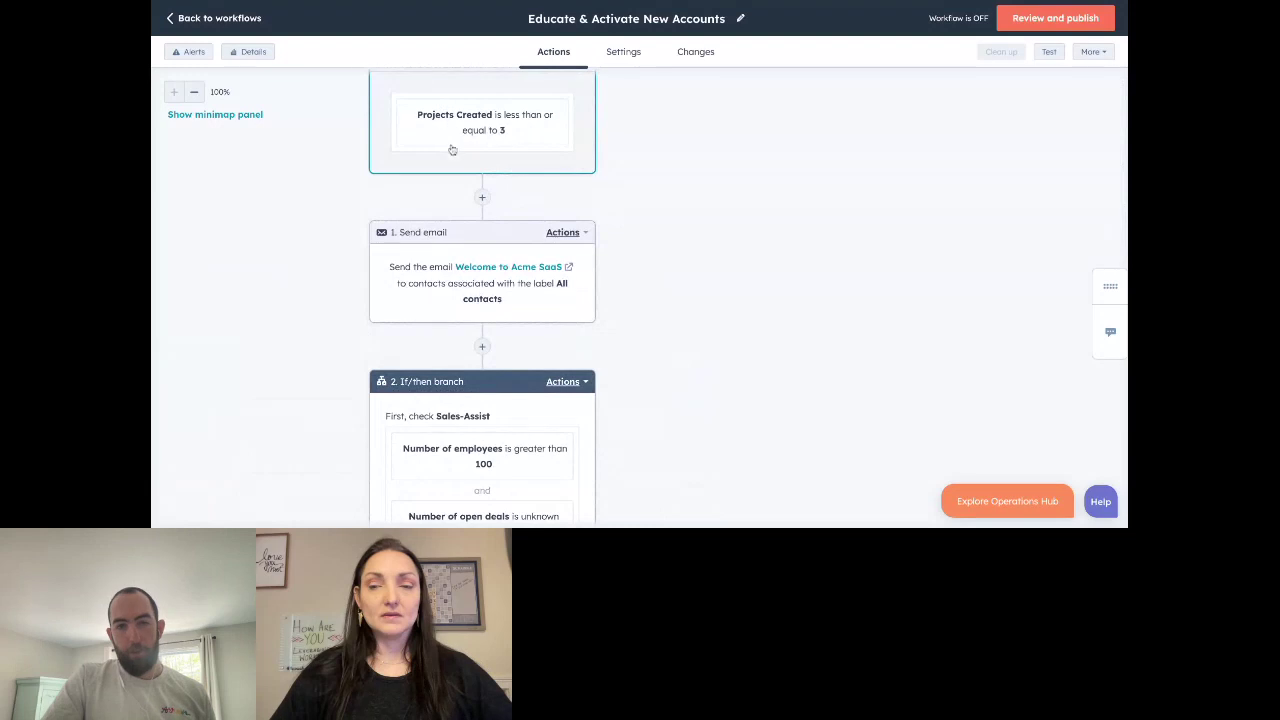
scroll(452, 149, "down", 10)
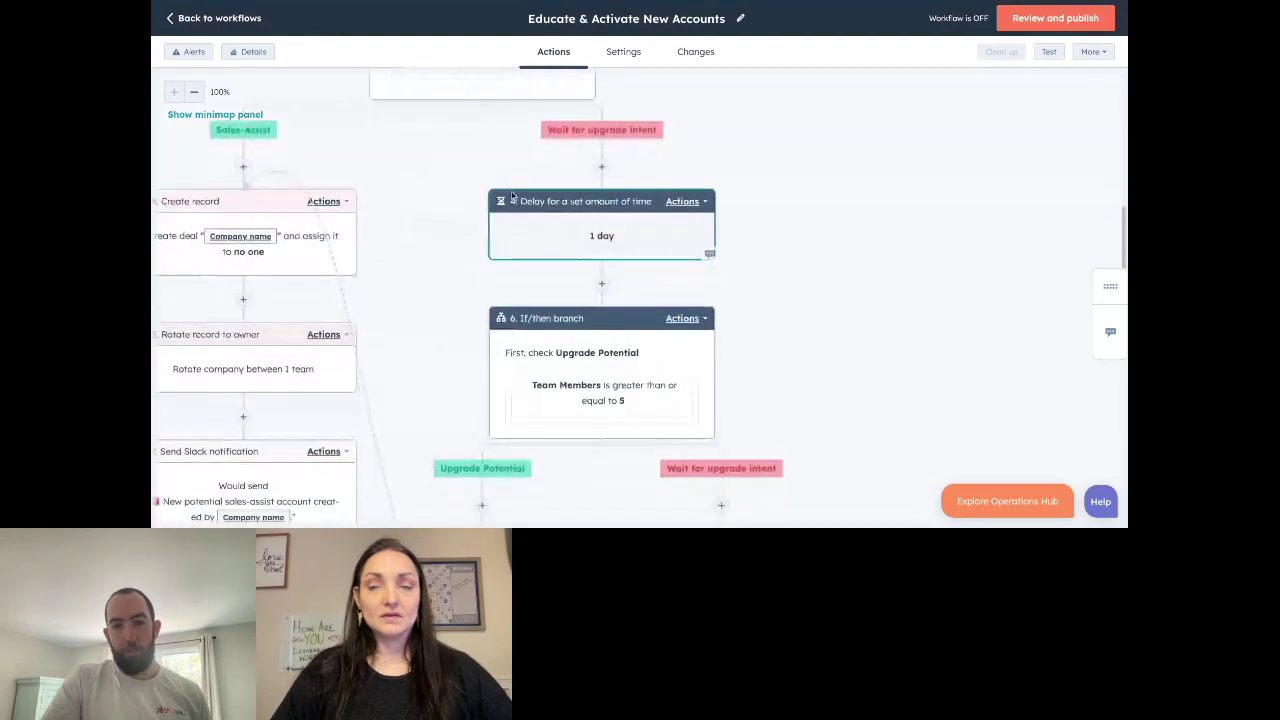
Examine the Upgrade Potential branch's Team Members condition and compare it with the Sales-Assist criteria higher in the workflow.
scroll(512, 196, "down", 2)
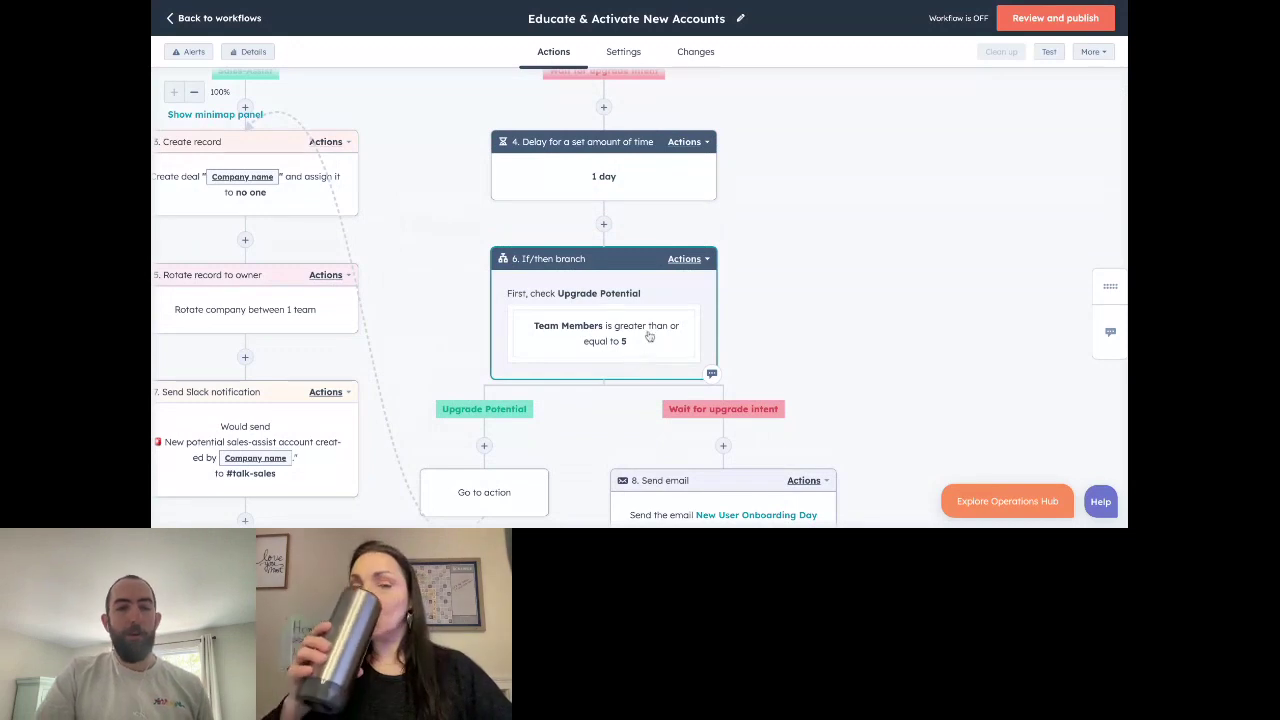
scroll(652, 300, "down", 2)
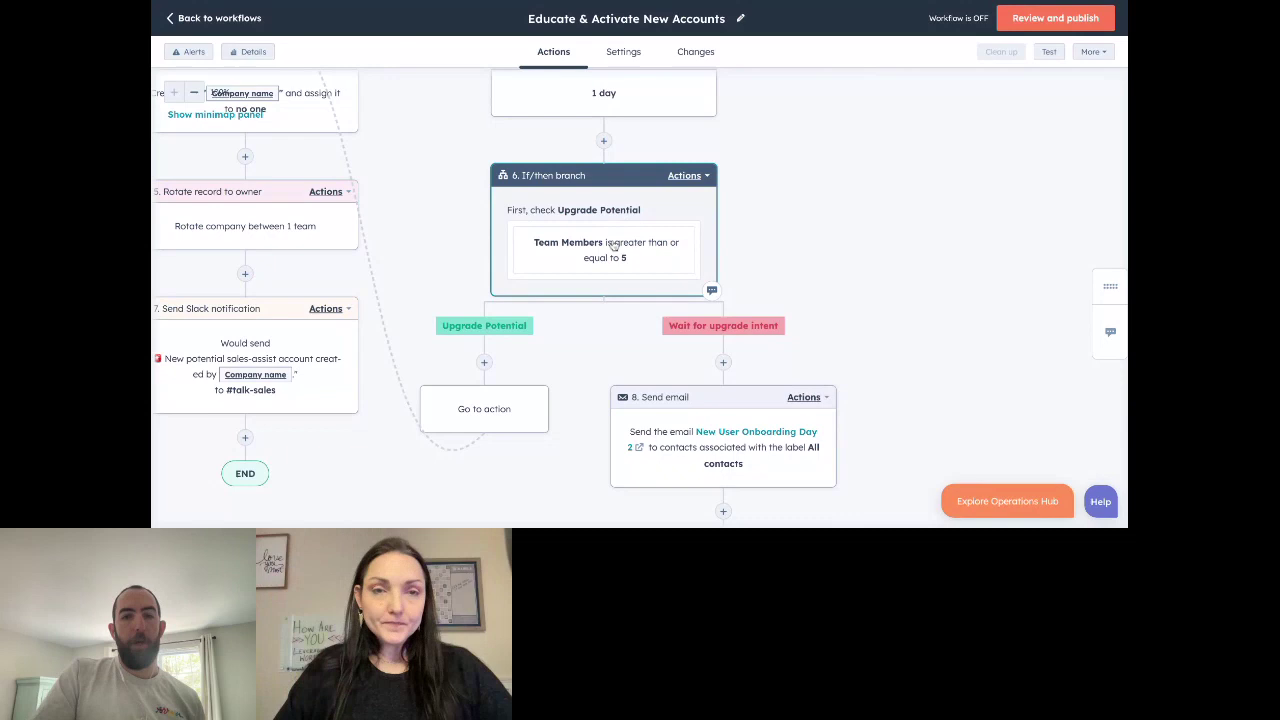
scroll(607, 232, "down", 1)
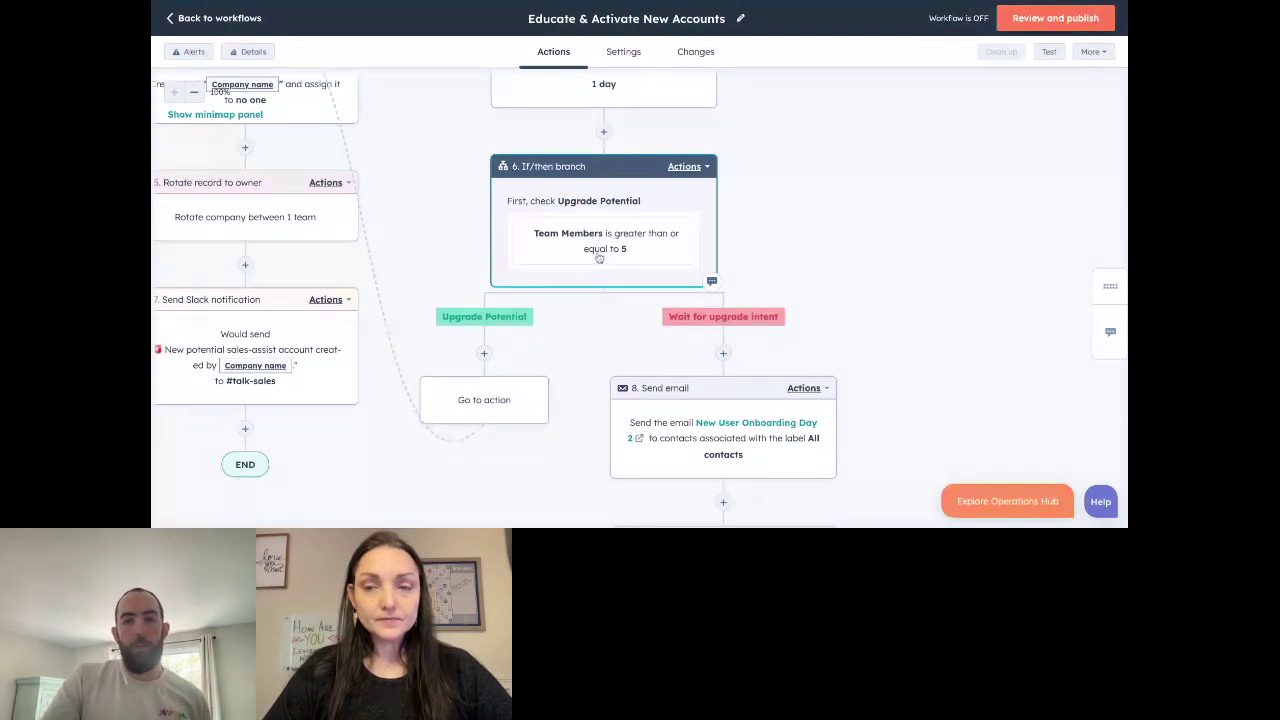
scroll(601, 253, "up", 10)
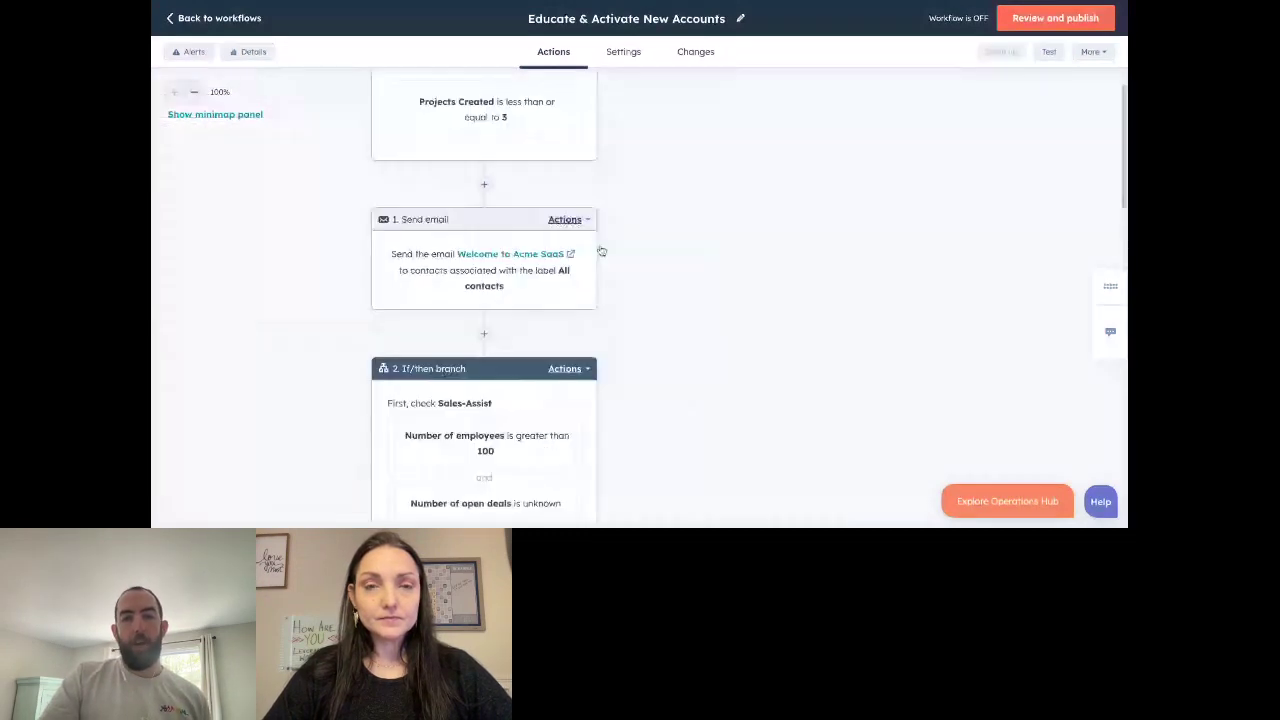
scroll(492, 242, "down", 5)
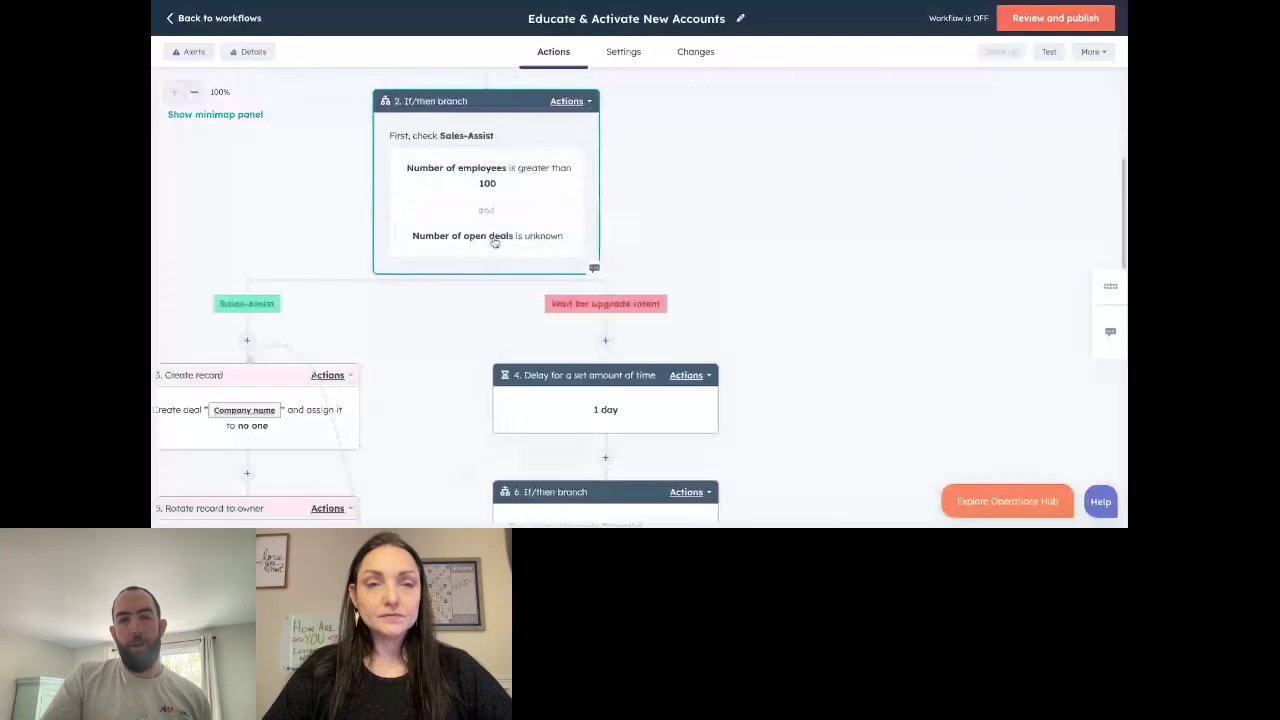
scroll(494, 242, "down", 5)
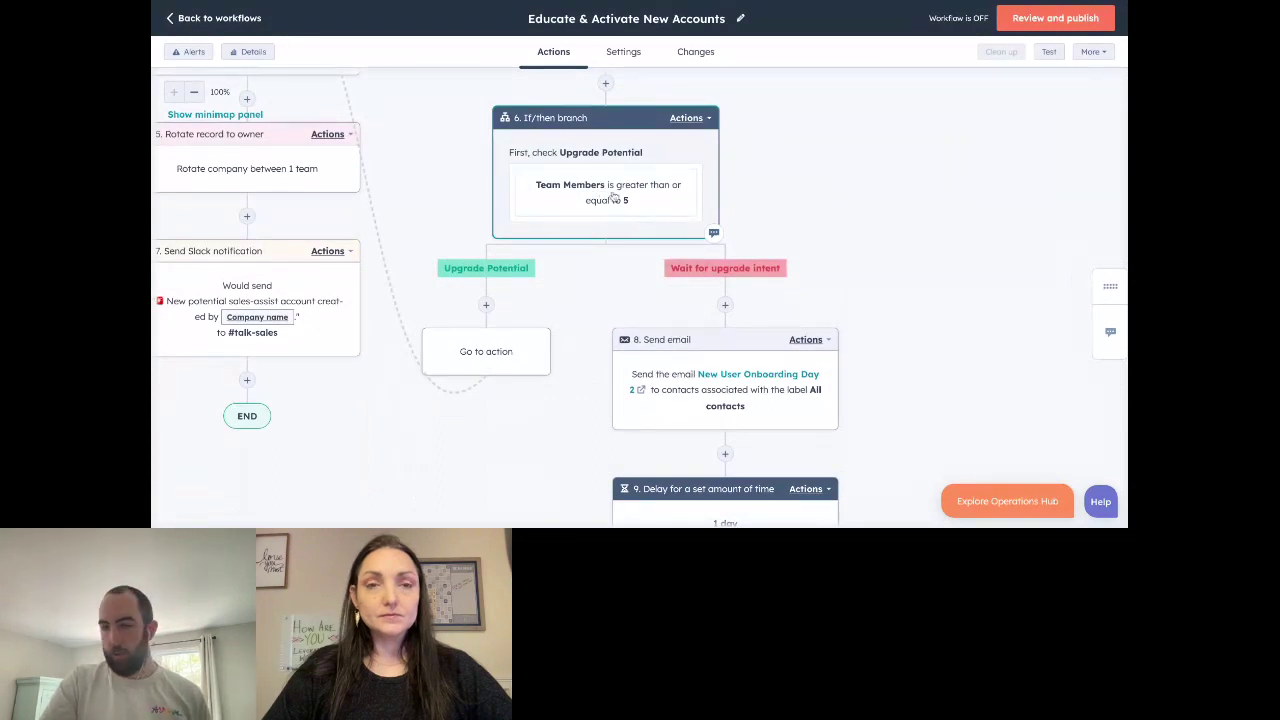
scroll(608, 222, "up", 1)
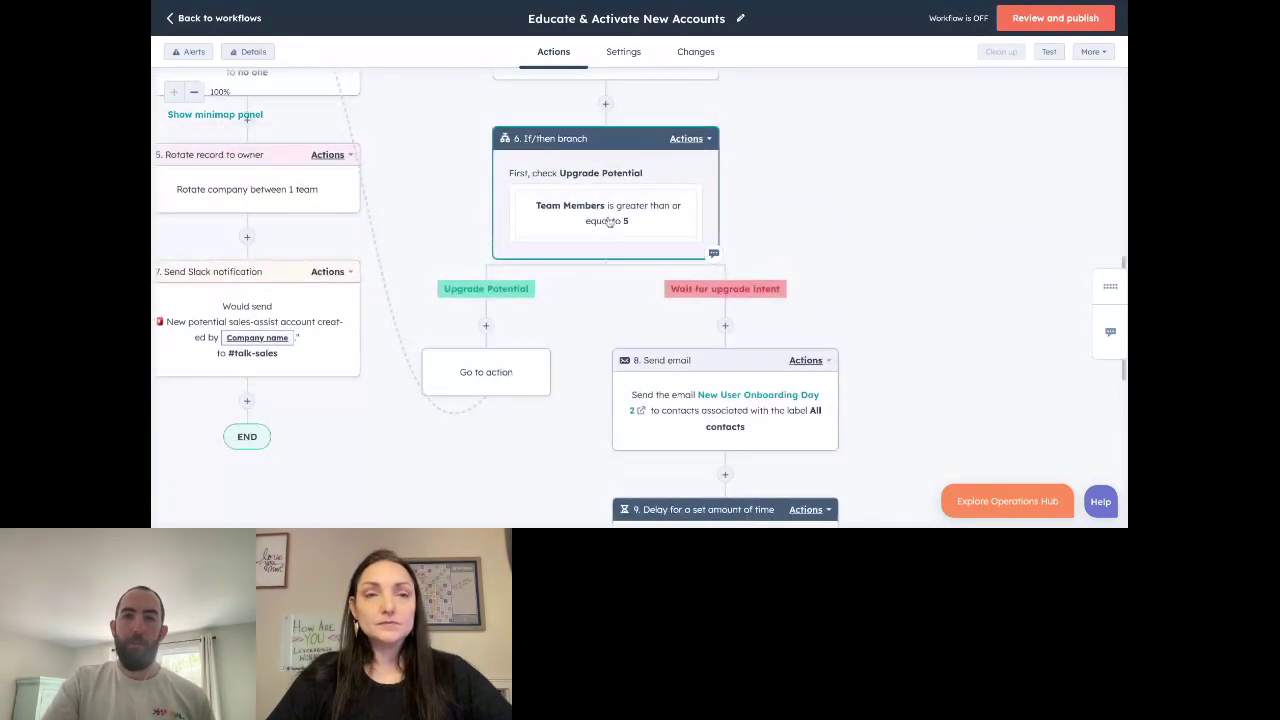
scroll(607, 218, "down", 1)
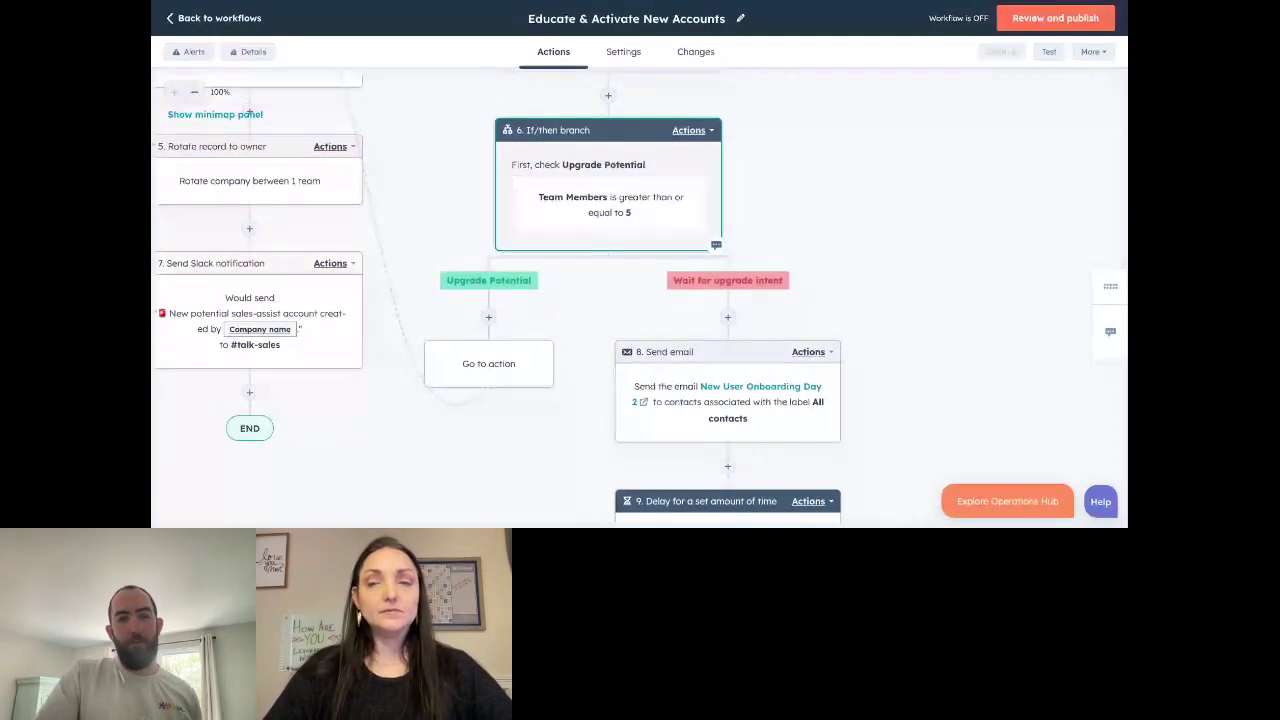
scroll(571, 216, "up", 1)
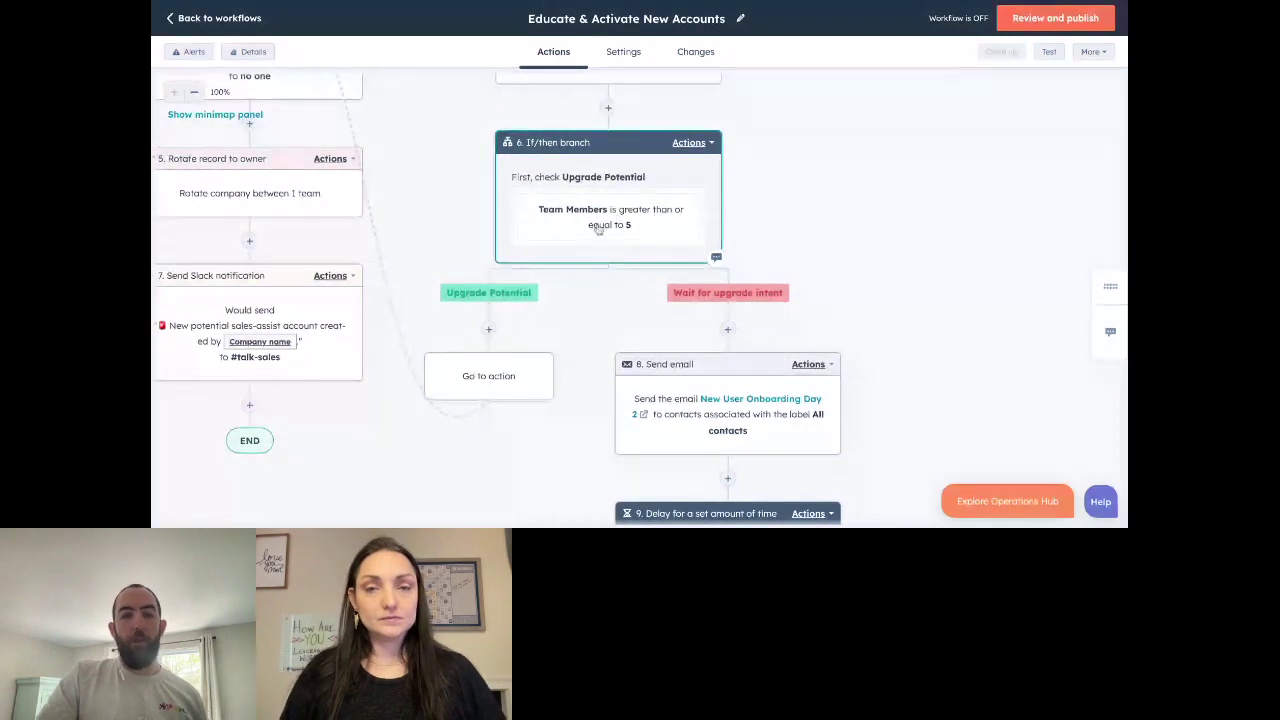
Trace the Upgrade Potential path's Go to action back to the Sales-Assist path's Create record action, and return to the Team Members check.
scroll(597, 246, "left", 1)
scroll(575, 260, "up", 2)
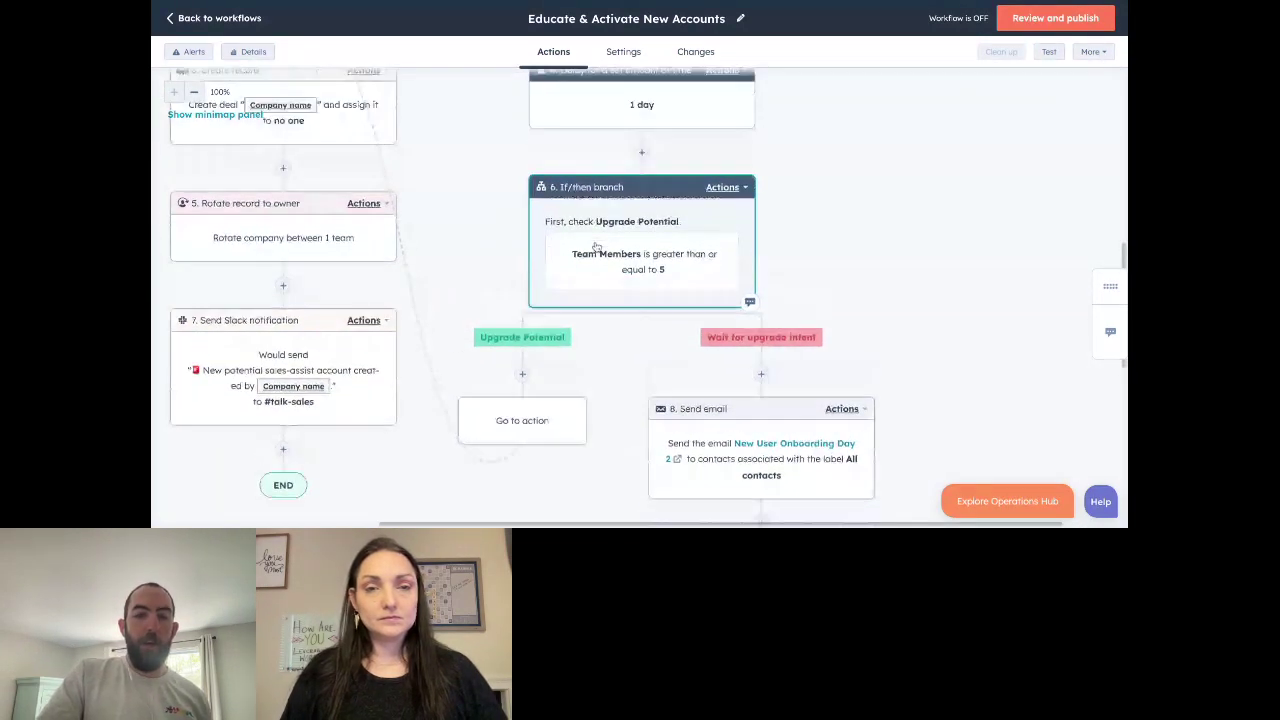
scroll(540, 361, "left", 1)
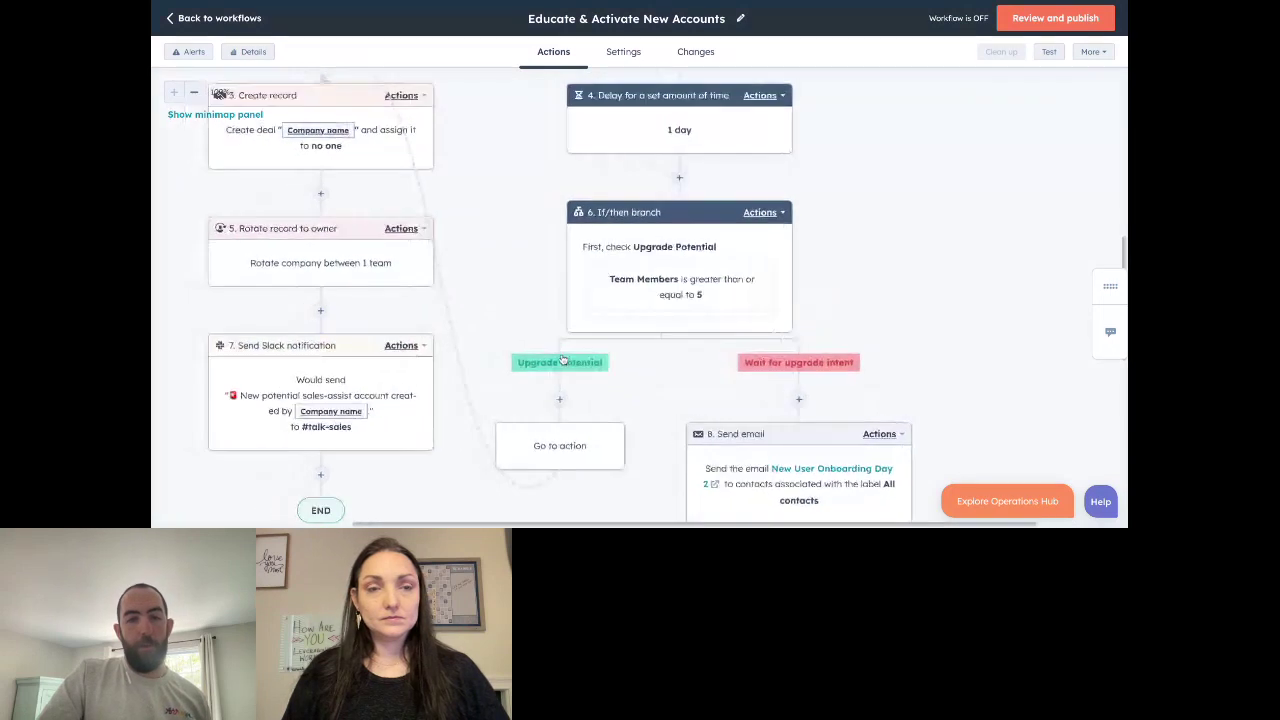
scroll(563, 360, "up", 2)
scroll(563, 360, "left", 1)
scroll(563, 360, "up", 1)
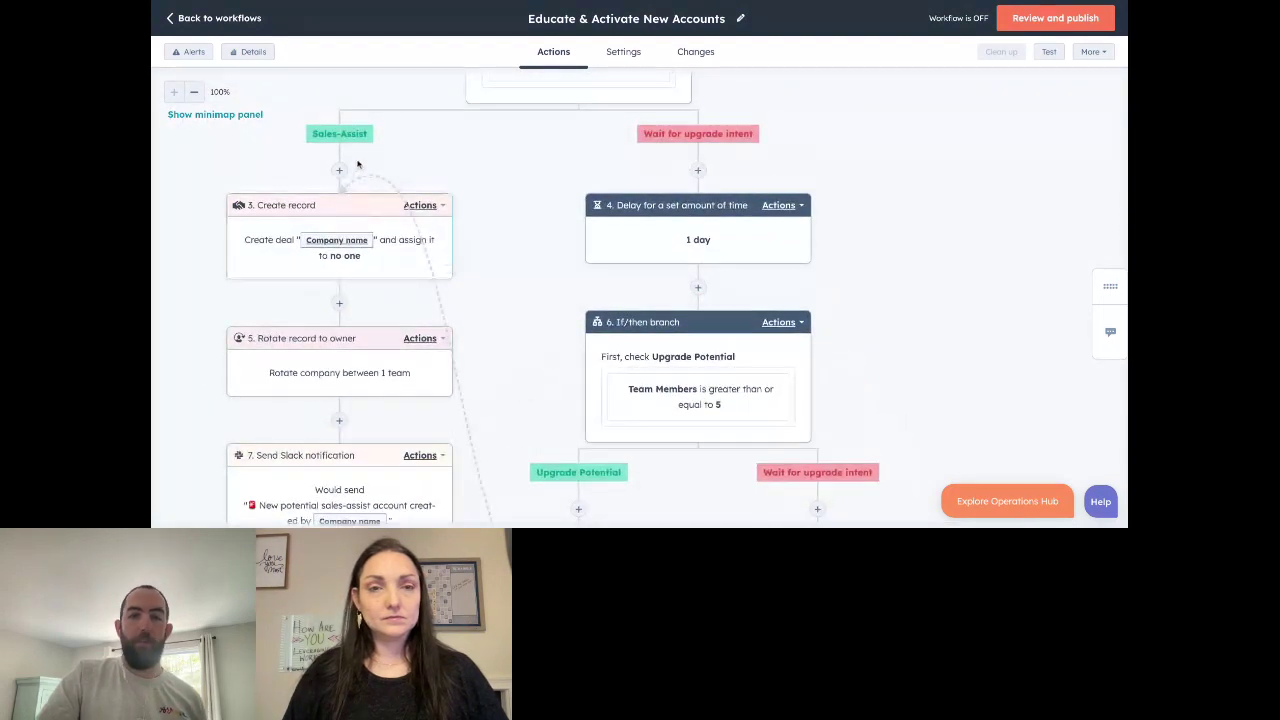
scroll(491, 267, "right", 2)
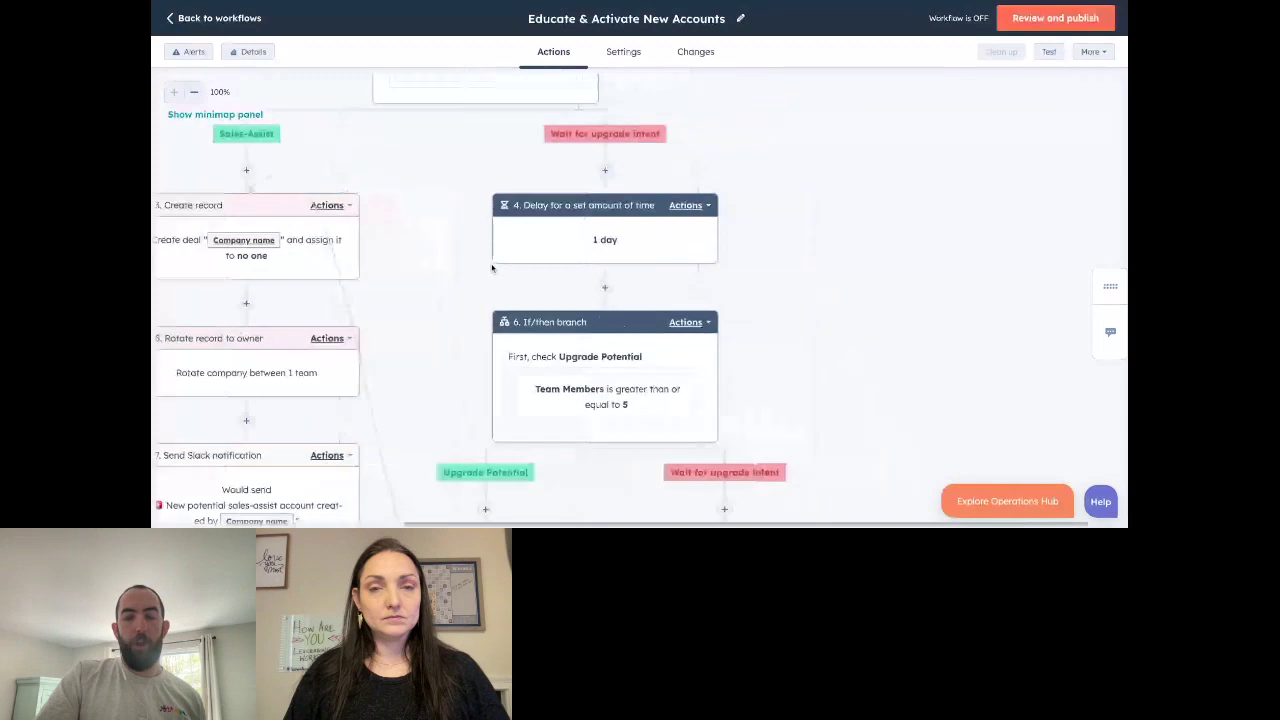
scroll(491, 267, "right", 1)
scroll(491, 267, "down", 1)
scroll(485, 240, "up", 4)
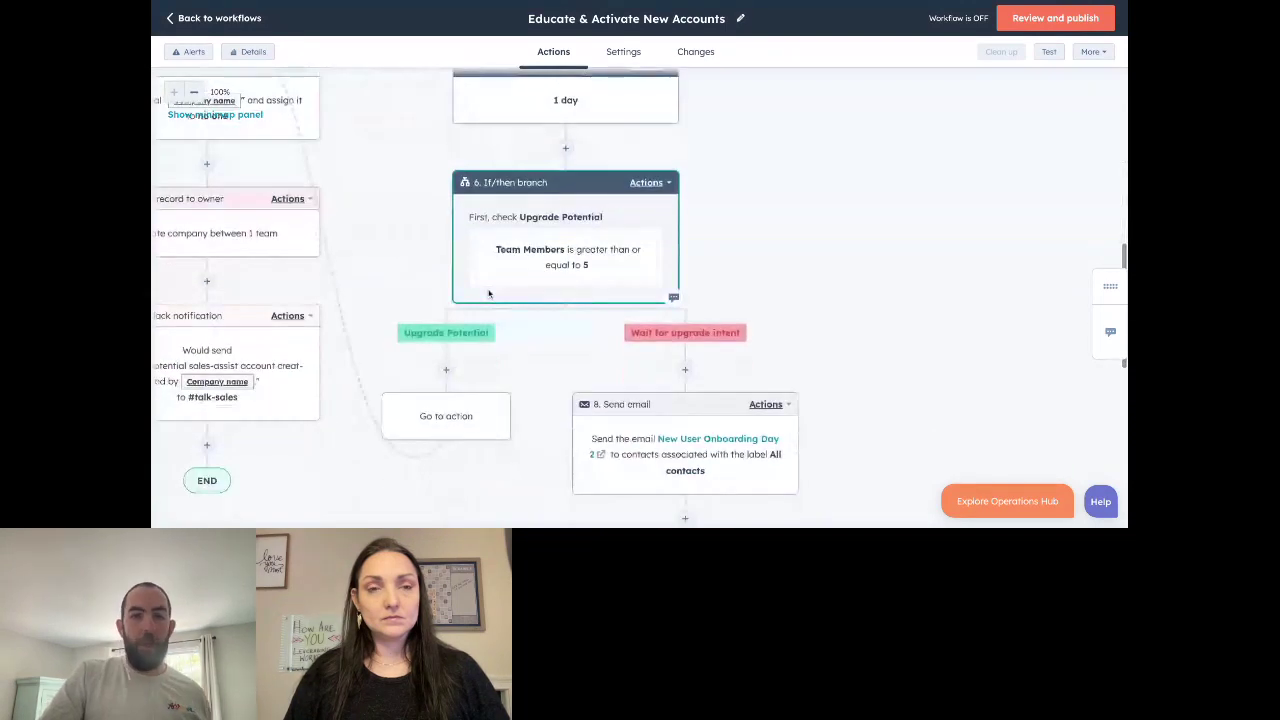
scroll(514, 285, "up", 1)
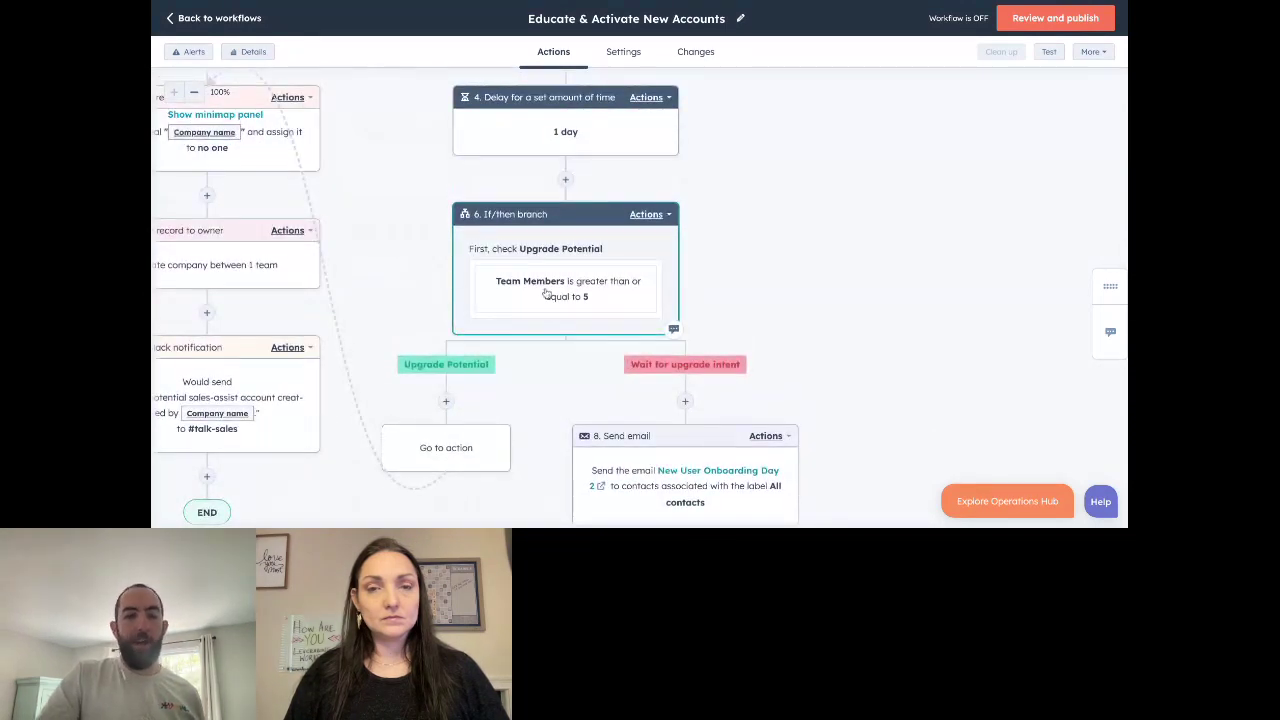
scroll(520, 374, "left", 2)
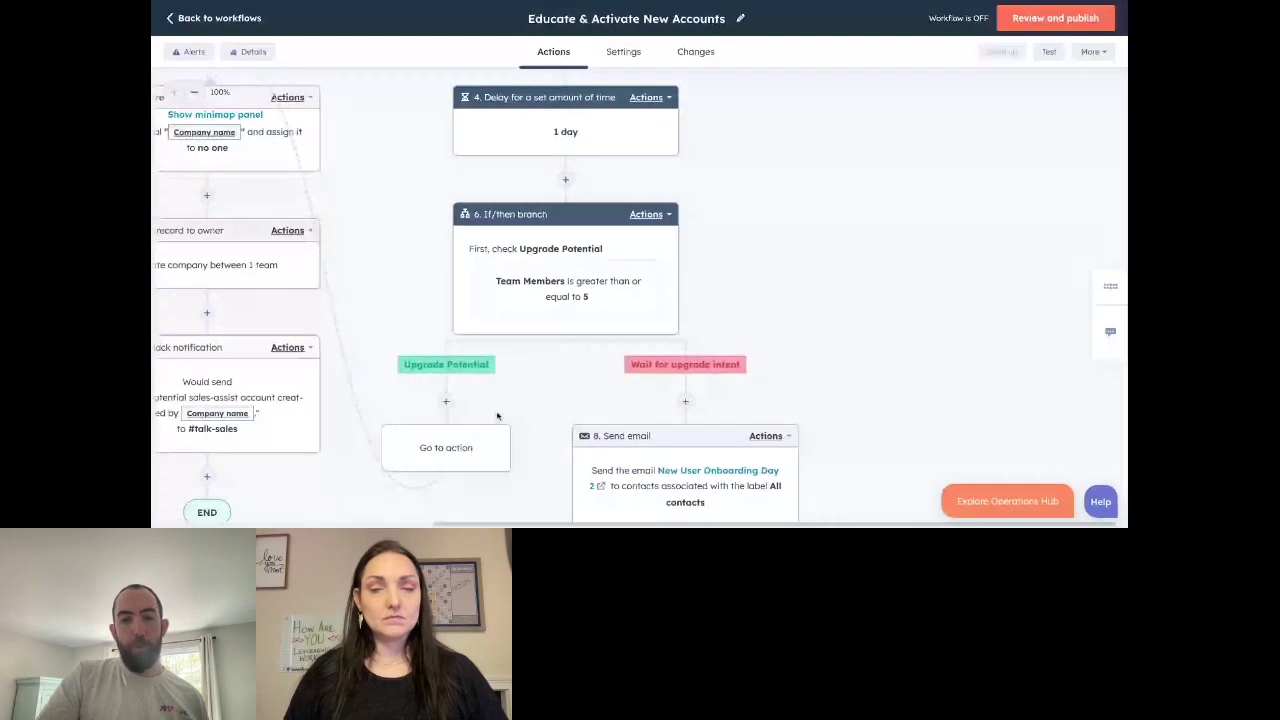
Review the Wait for upgrade intent path's onboarding emails and the delay between them, down to the end of the path.
scroll(497, 416, "down", 2)
scroll(497, 416, "down", 2)
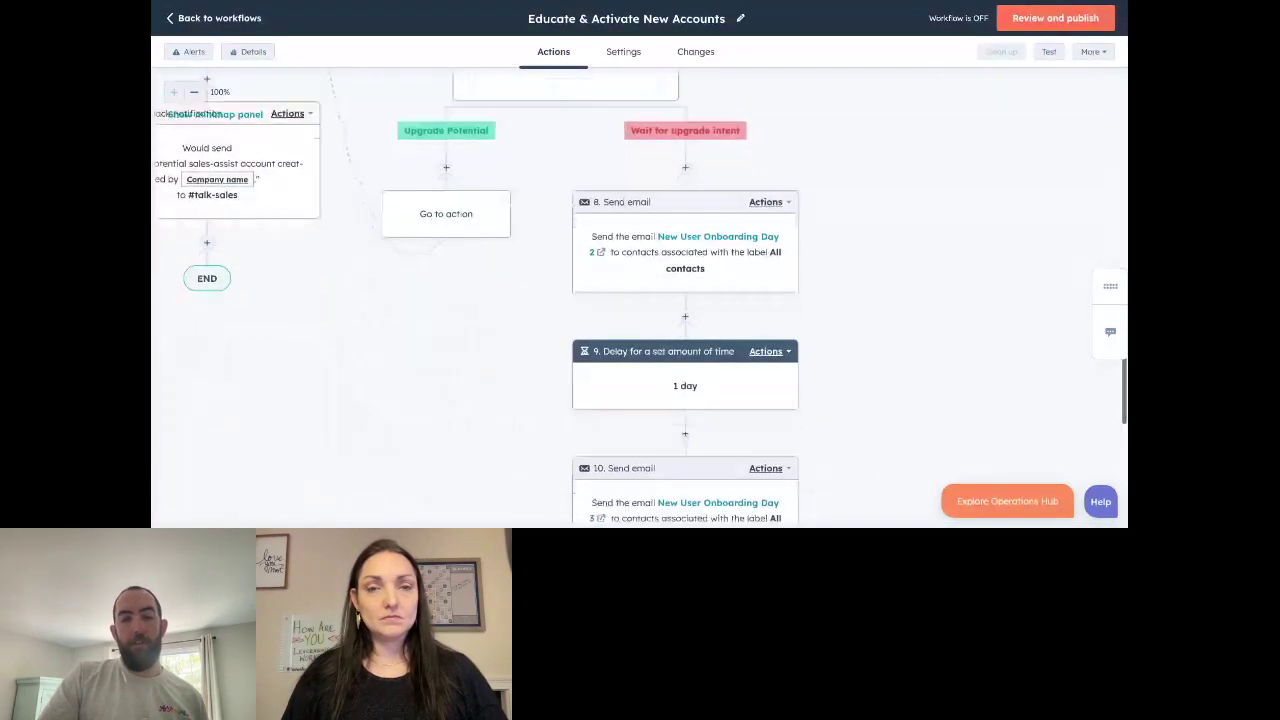
scroll(469, 250, "up", 1)
scroll(475, 210, "up", 1)
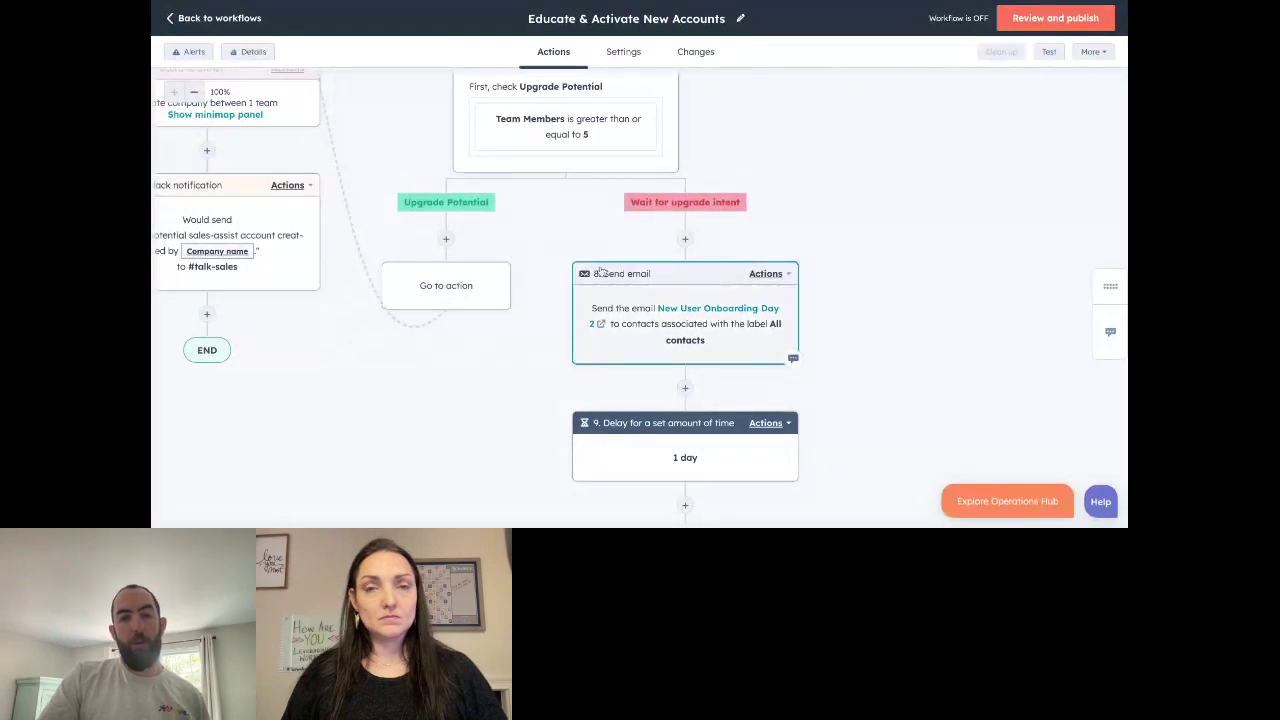
scroll(610, 230, "down", 1)
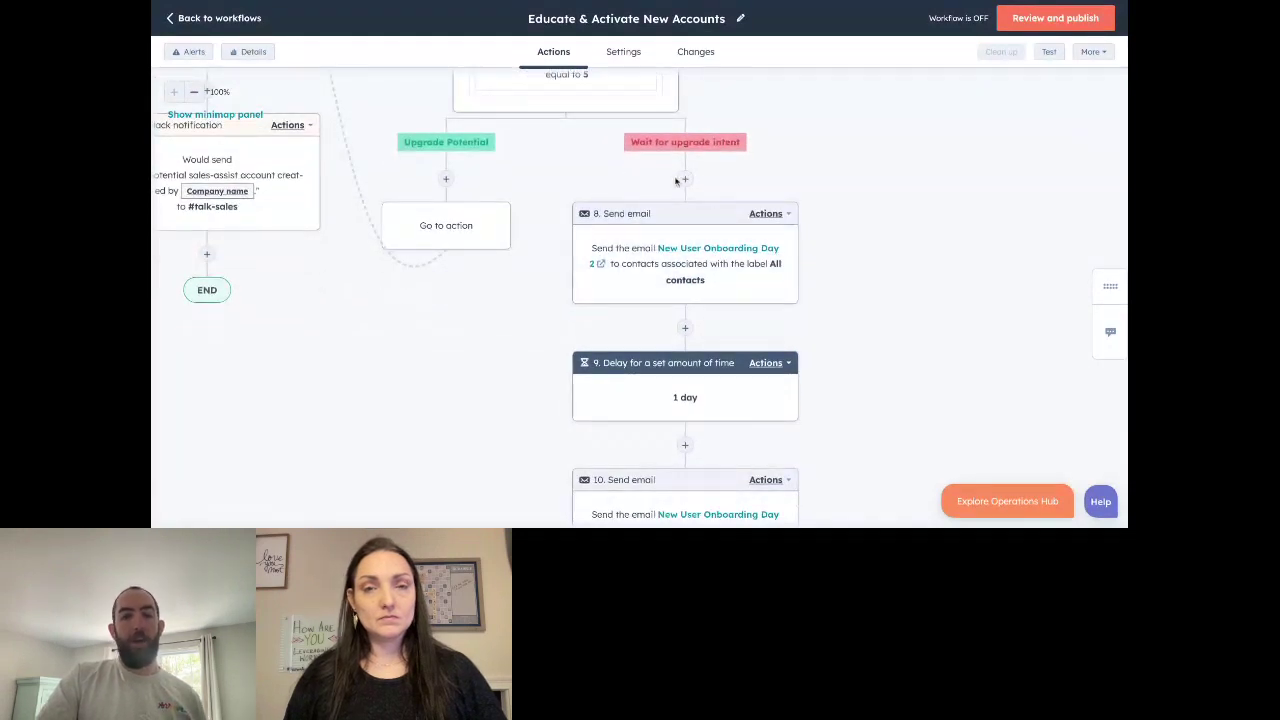
scroll(677, 178, "down", 1)
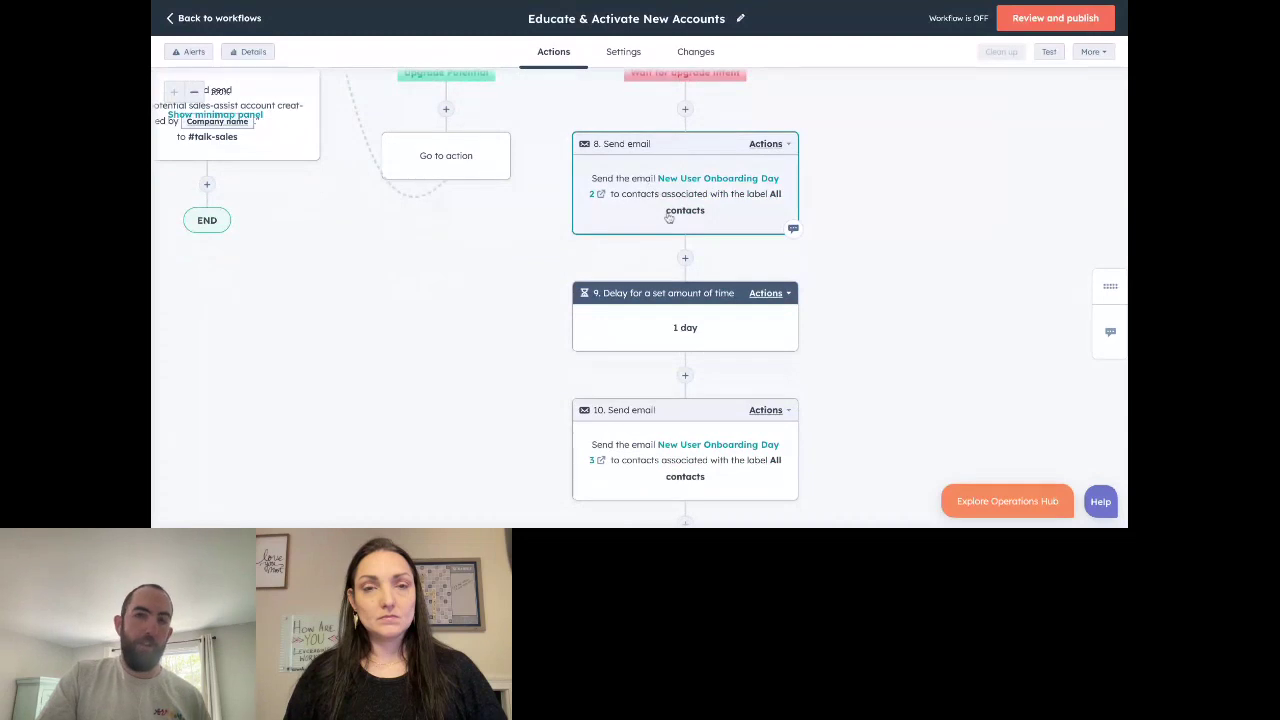
scroll(669, 222, "down", 1)
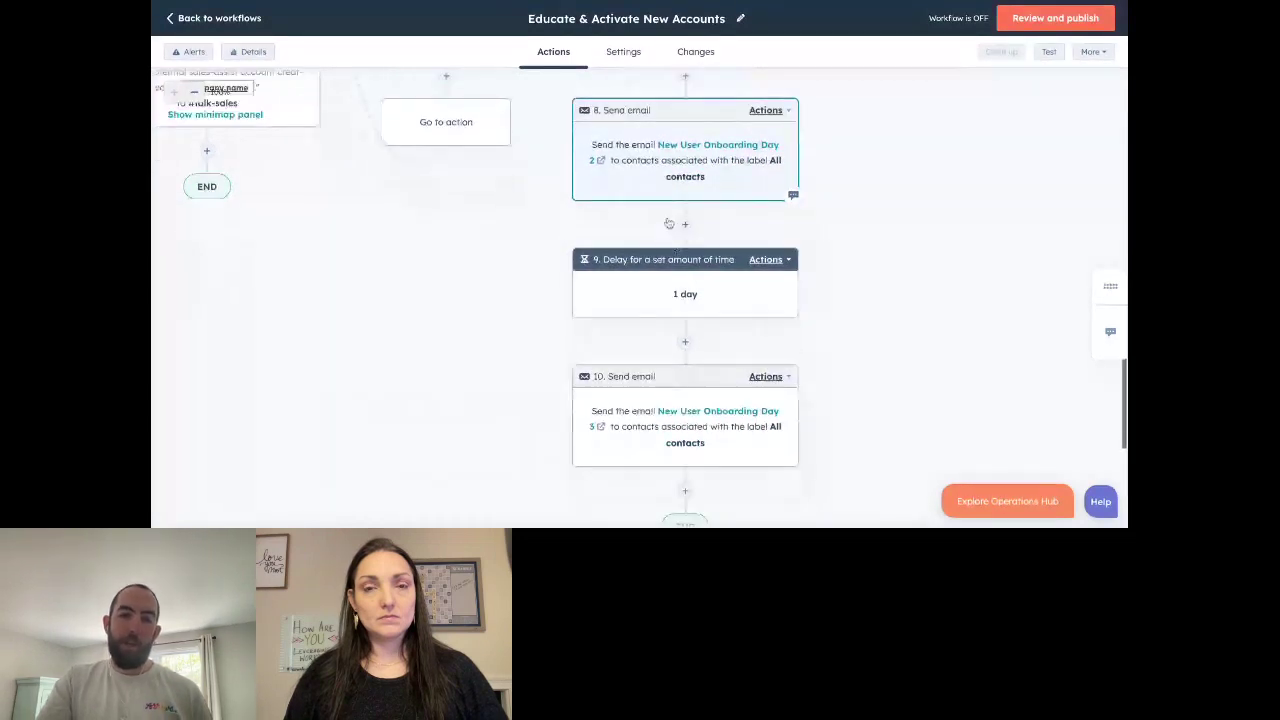
scroll(703, 247, "up", 1)
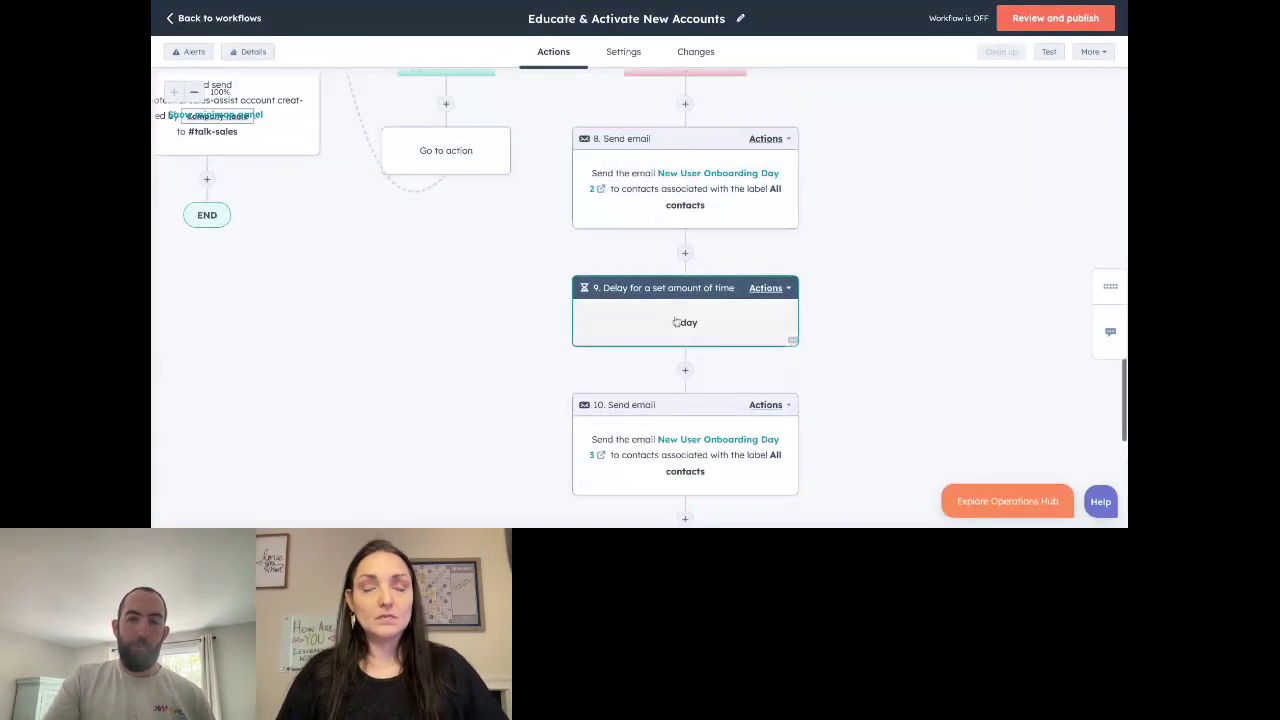
scroll(718, 250, "up", 2)
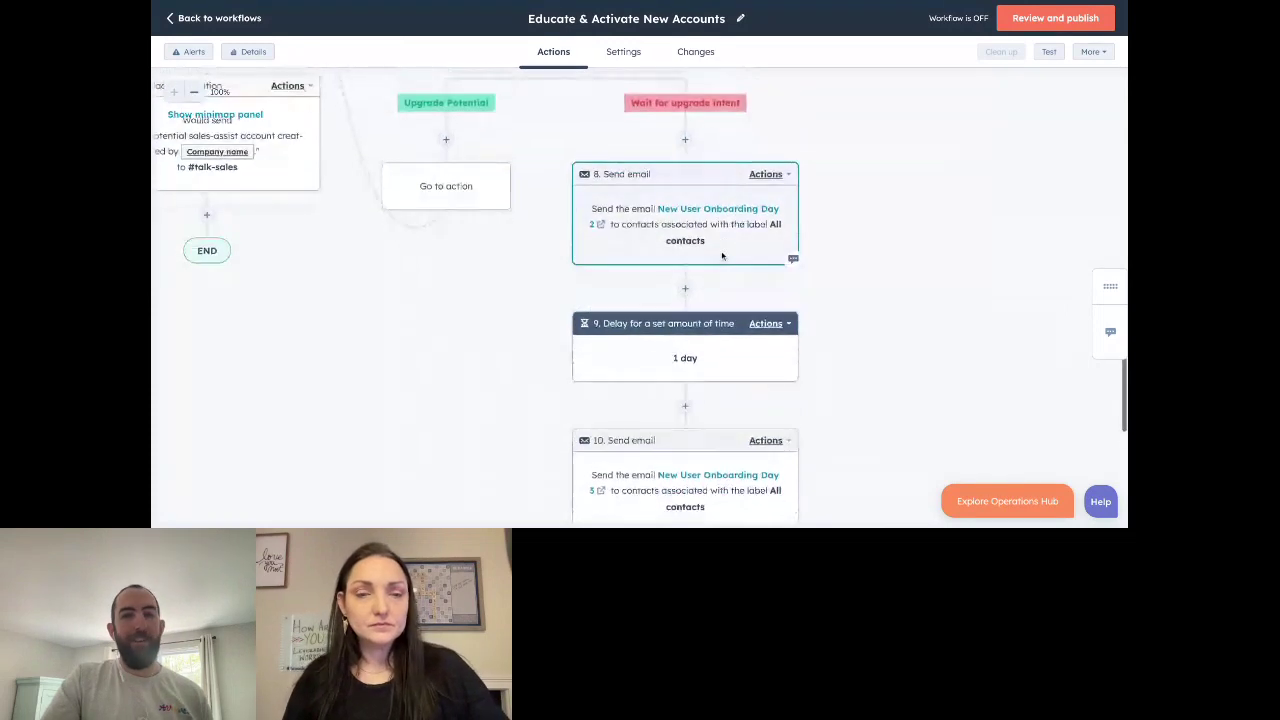
scroll(722, 256, "up", 4)
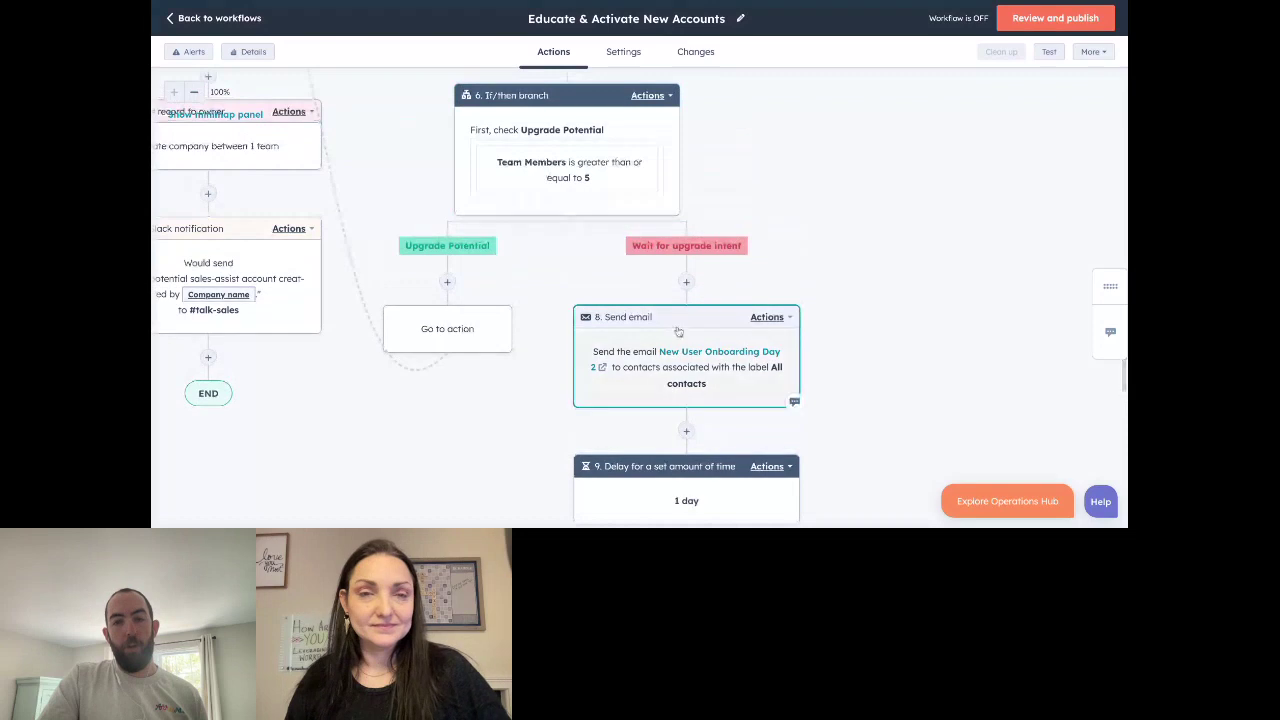
scroll(688, 264, "down", 5)
scroll(703, 443, "down", 3)
Clone the Upgrade Potential branch and all actions after it to the end of the path, below the New User Onboarding Day 3 email.
scroll(705, 442, "up", 6)
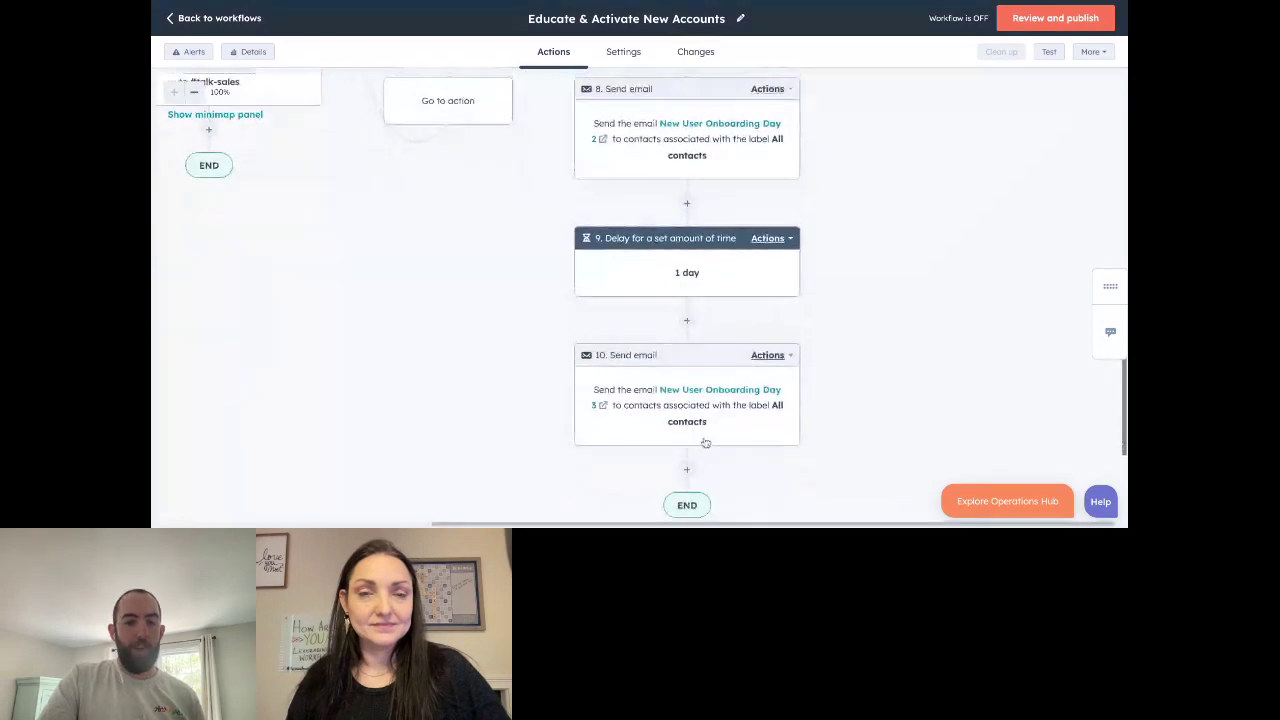
scroll(640, 330, "up", 2)
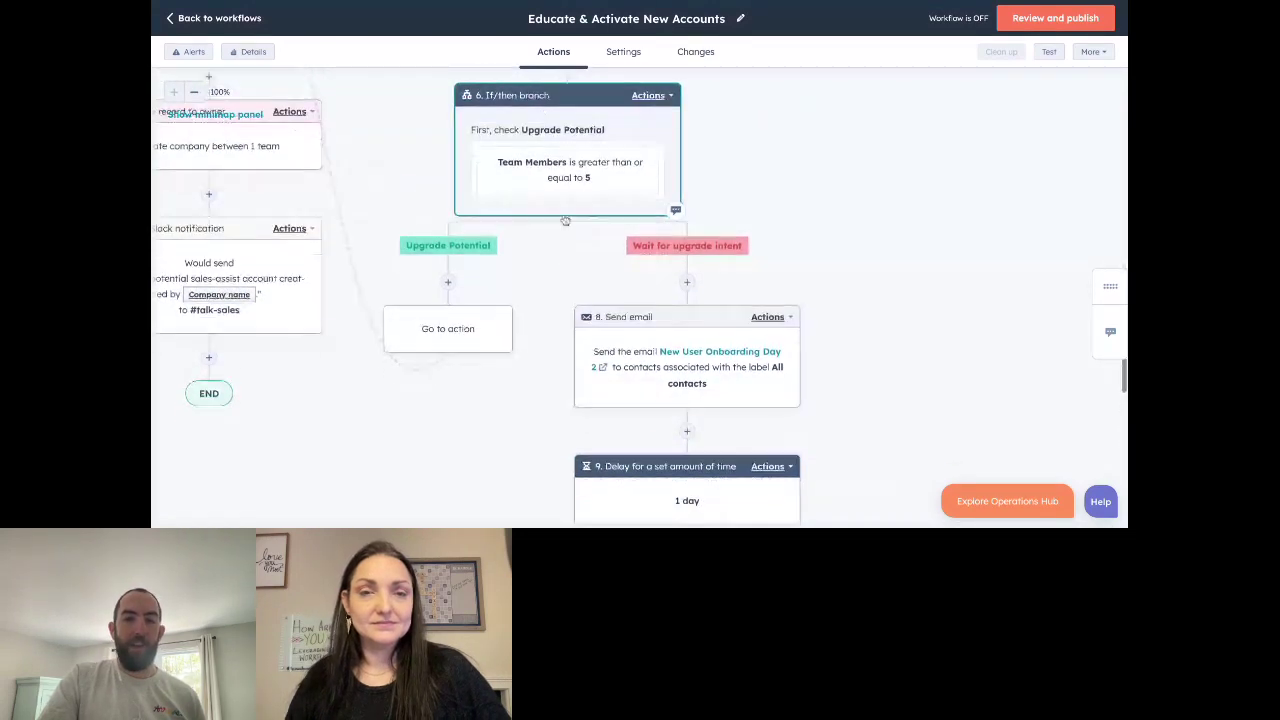
scroll(565, 220, "up", 1)
left_click(650, 112)
mouse_move(670, 175)
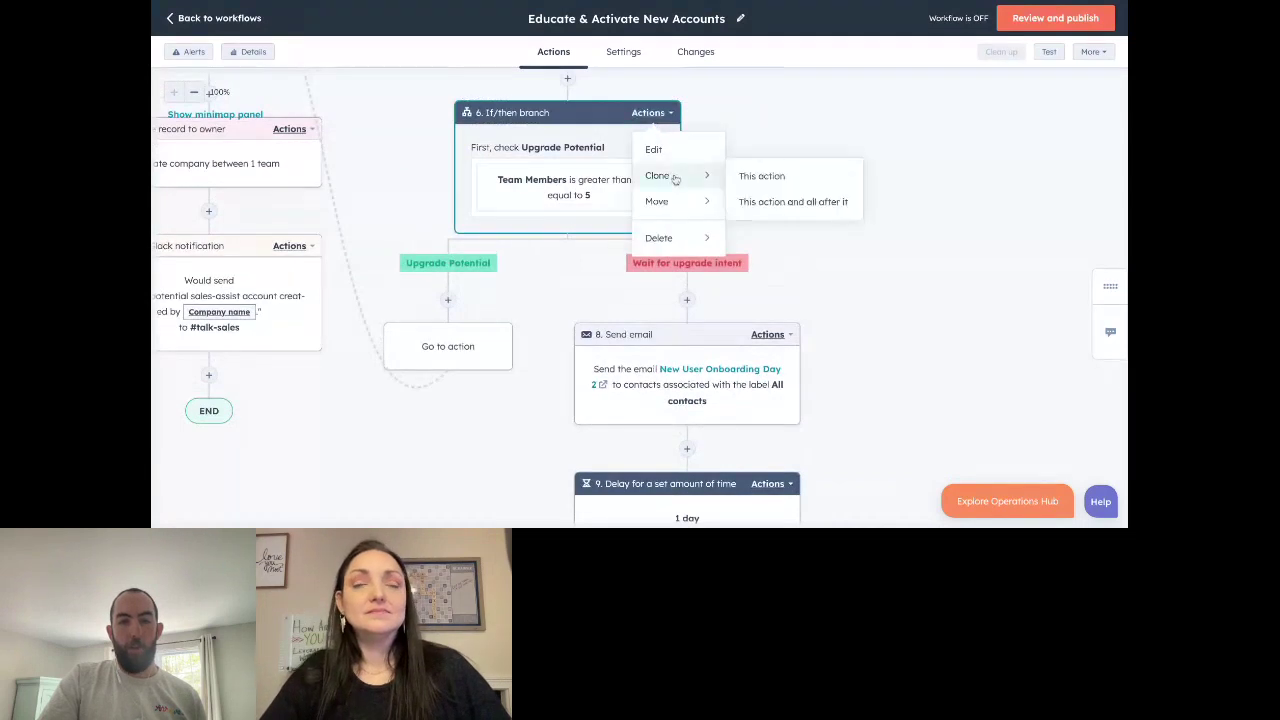
left_click(768, 203)
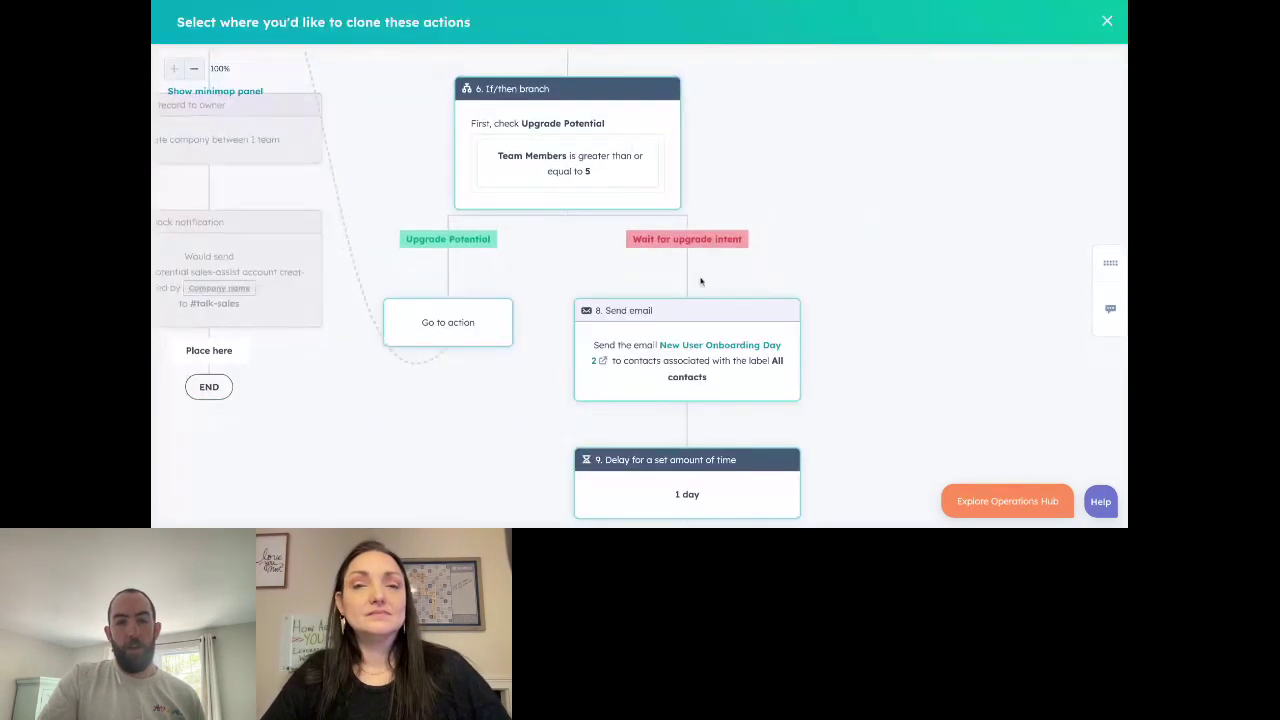
scroll(680, 360, "down", 5)
left_click(686, 443)
scroll(683, 405, "down", 4)
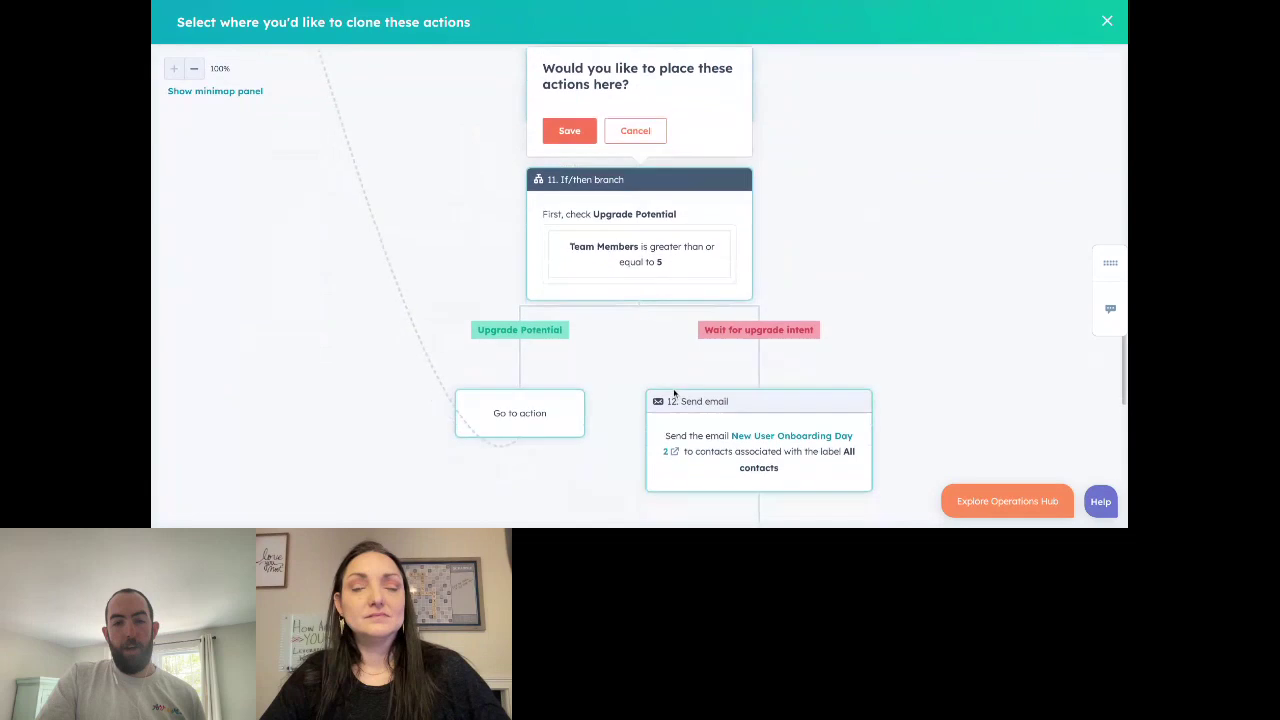
scroll(578, 311, "up", 1)
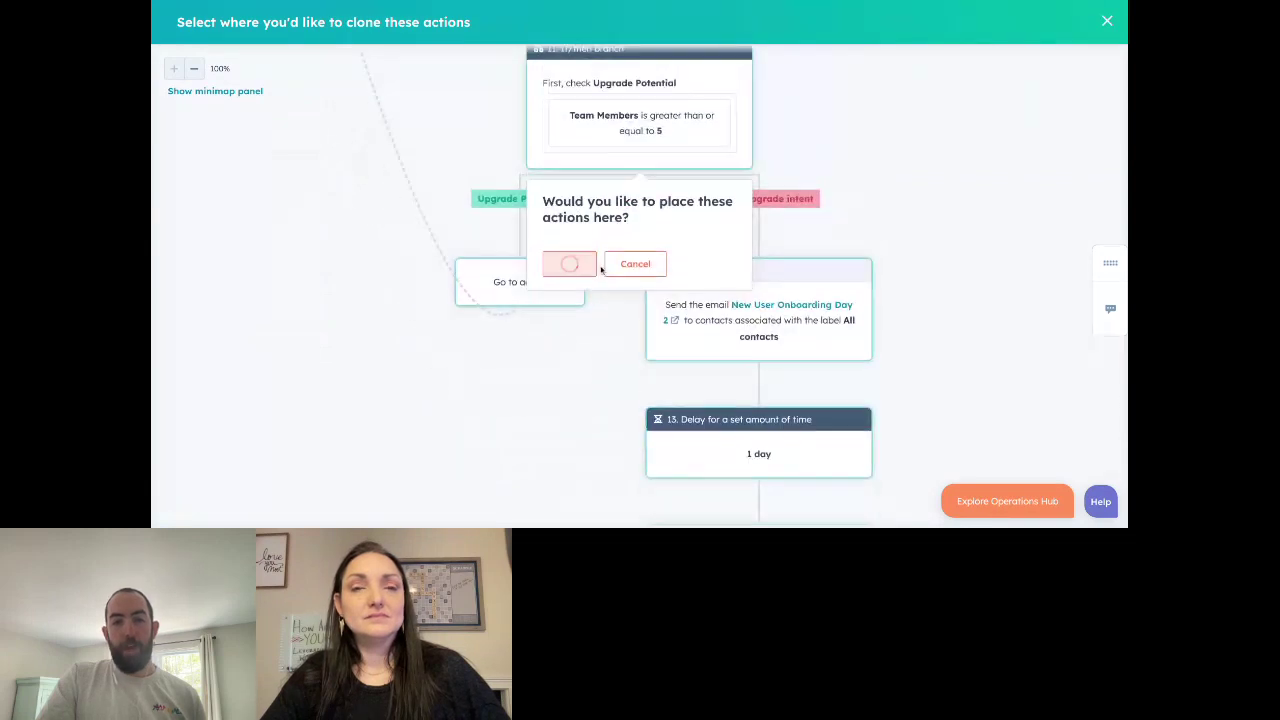
left_click(569, 263)
Review the cloned Upgrade Potential branch with its Go to action, onboarding emails and delay.
scroll(717, 299, "up", 2)
scroll(717, 299, "up", 1)
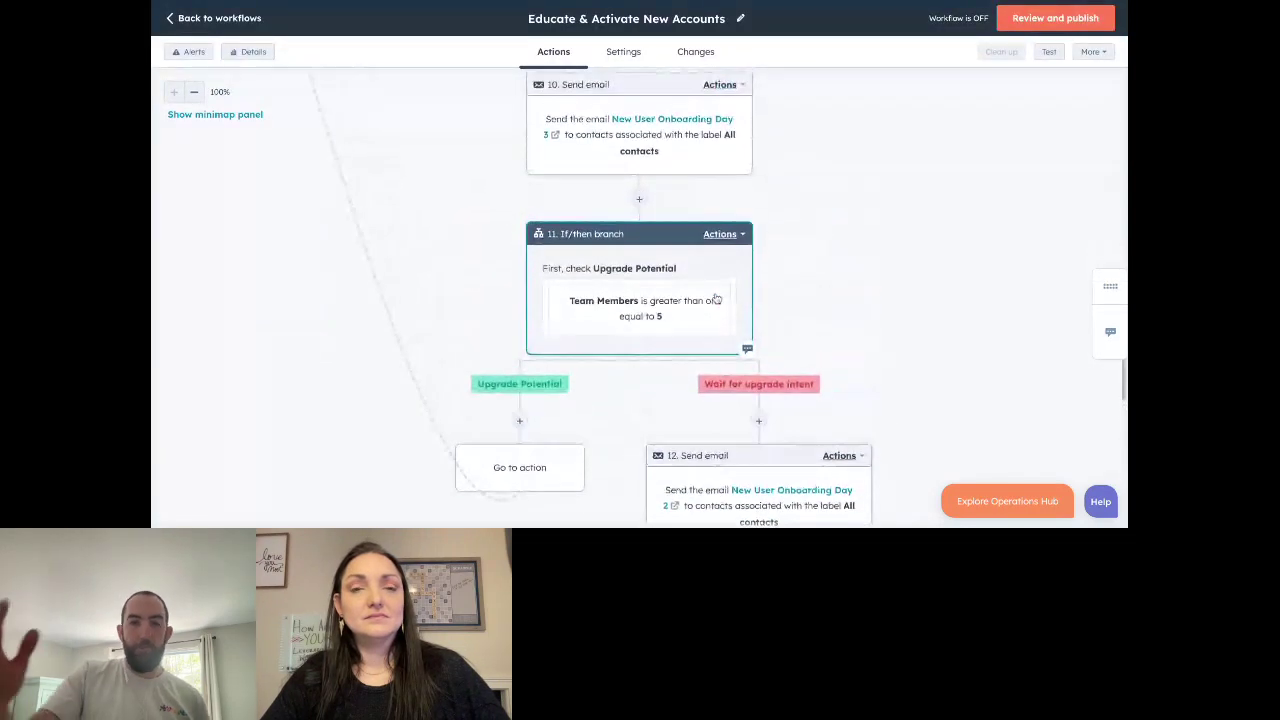
scroll(717, 299, "down", 1)
scroll(718, 281, "down", 5)
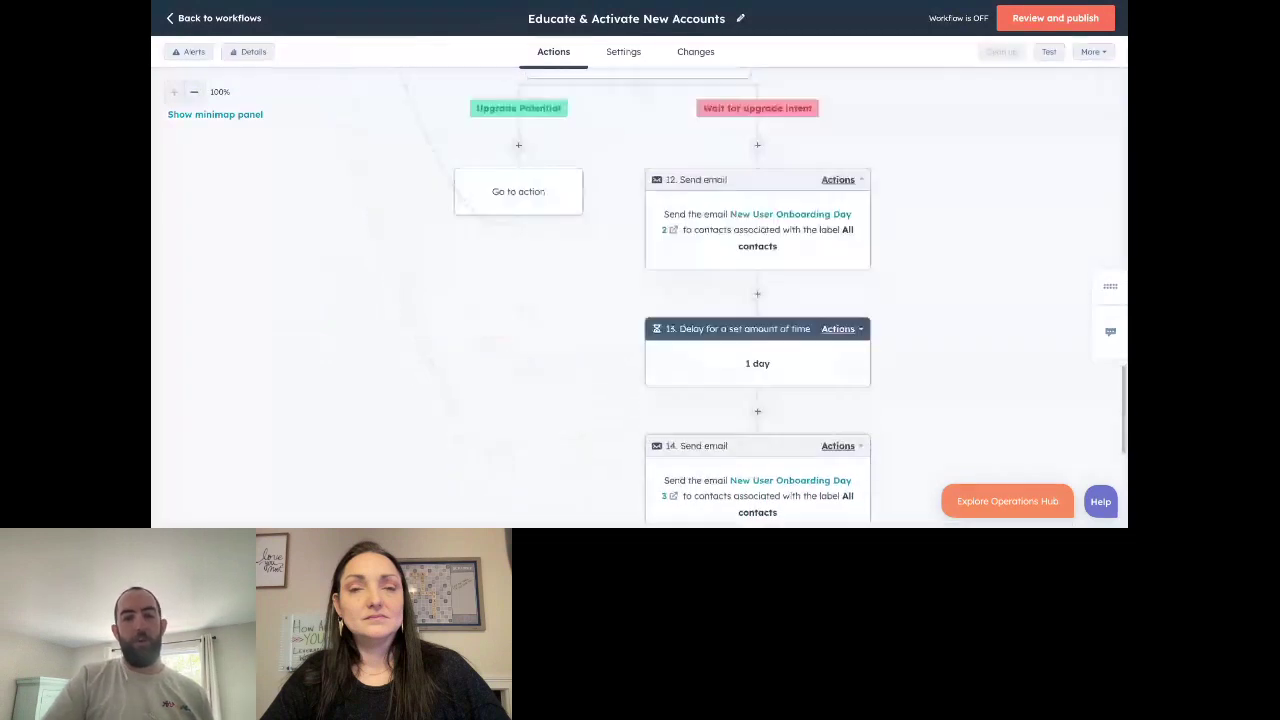
scroll(718, 281, "up", 2)
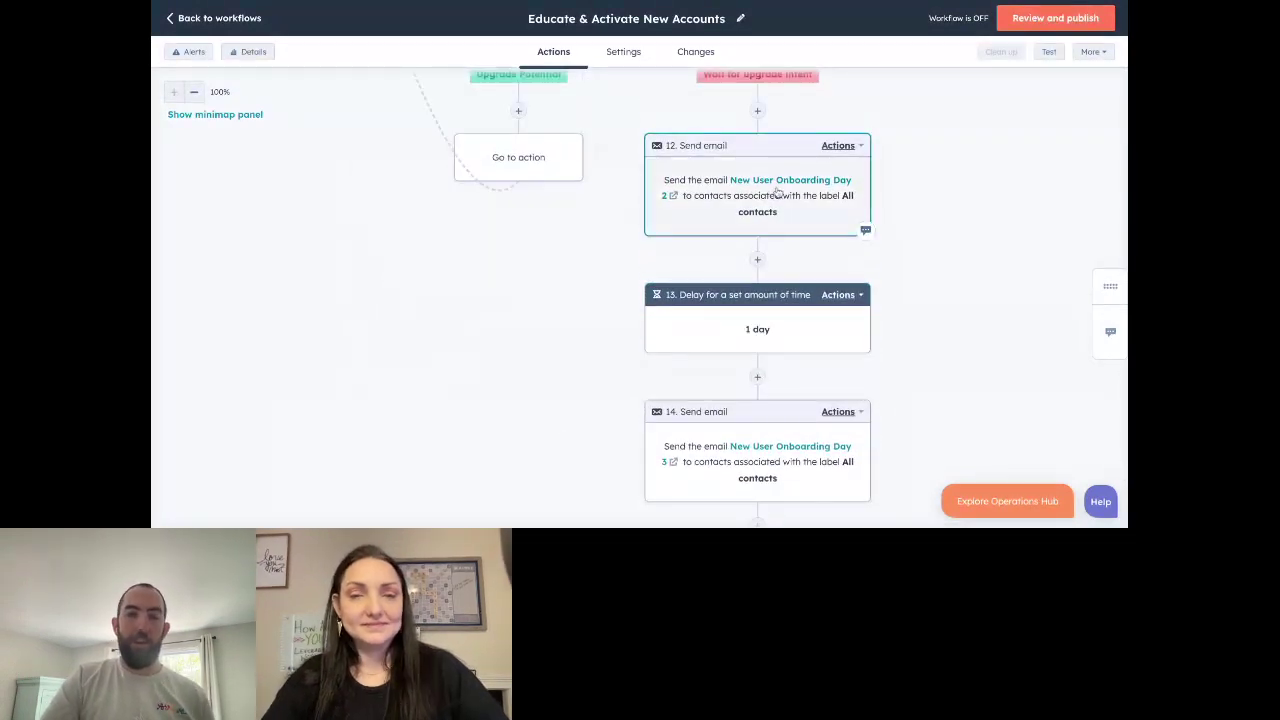
scroll(772, 193, "up", 1)
scroll(757, 205, "up", 2)
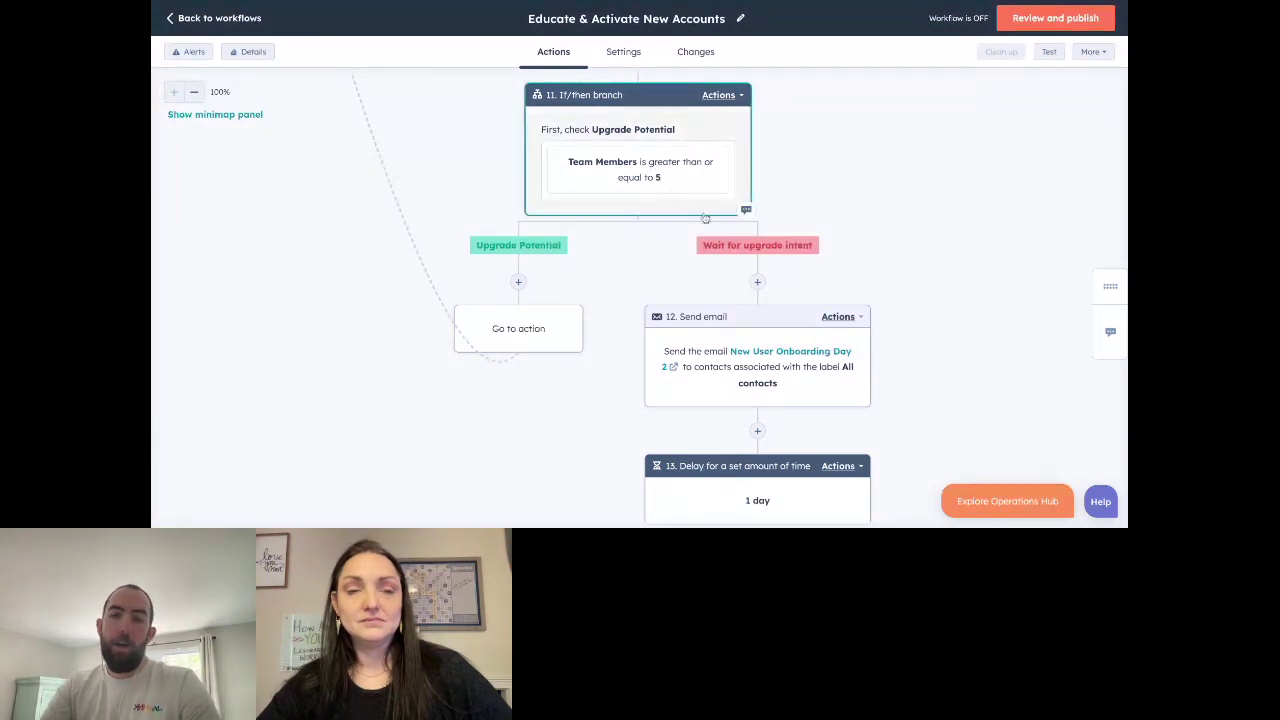
scroll(705, 218, "up", 2)
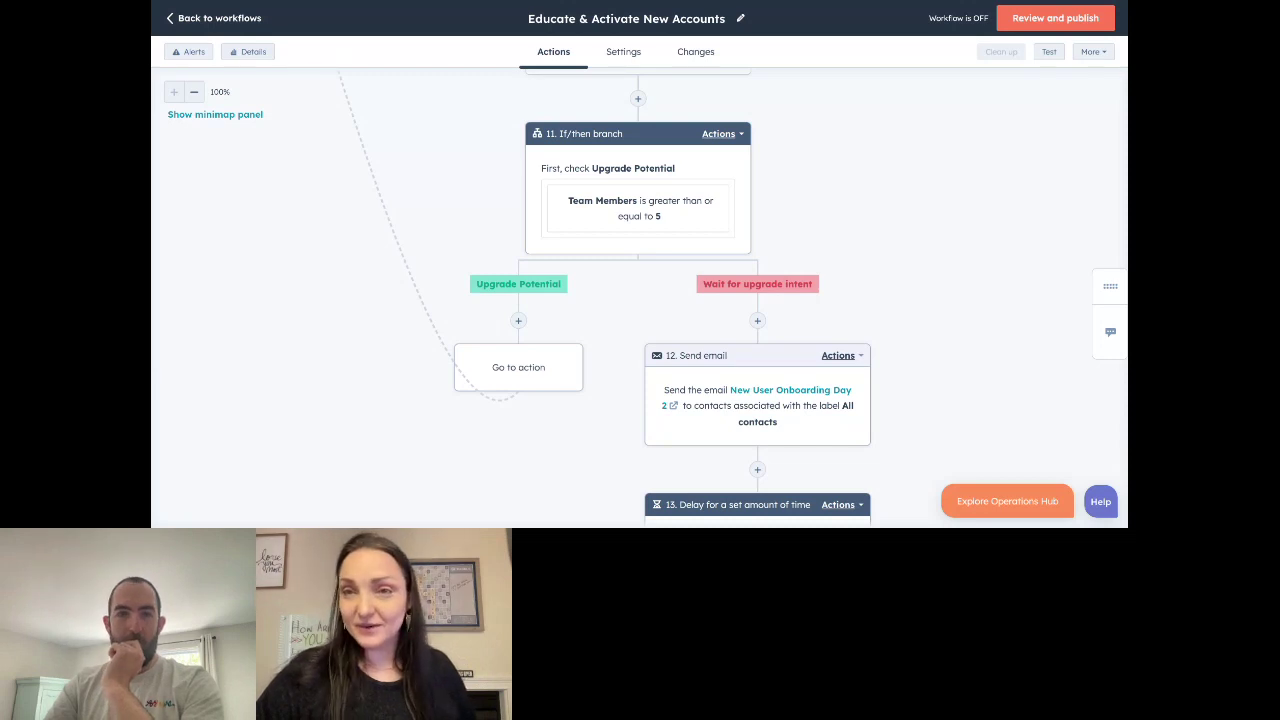
Review the cloned branch's Day 2 and Day 3 onboarding emails down to the path's end, and return to the Team Members check.
scroll(614, 293, "down", 1)
scroll(614, 293, "down", 3)
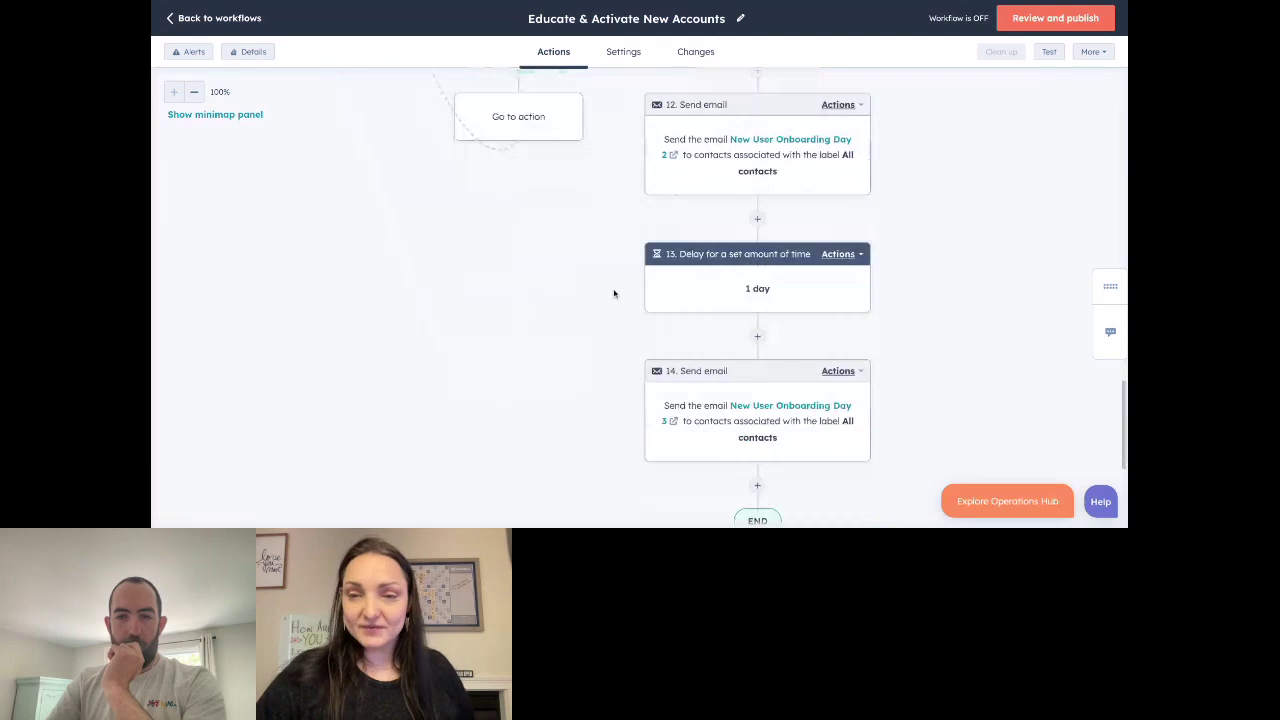
scroll(614, 293, "down", 1)
scroll(614, 293, "up", 2)
scroll(614, 293, "up", 3)
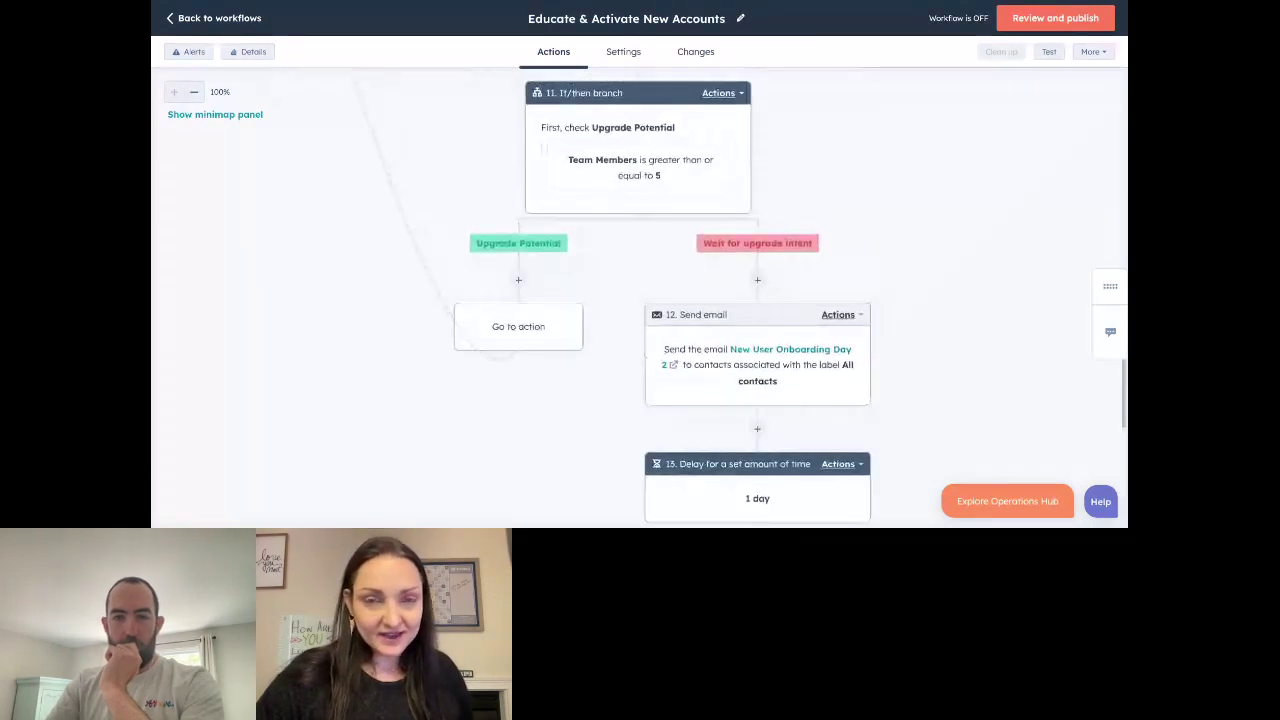
Trace the path back up from the cloned If/then branch to the earlier Upgrade Potential split and its Go to action.
scroll(646, 224, "up", 2)
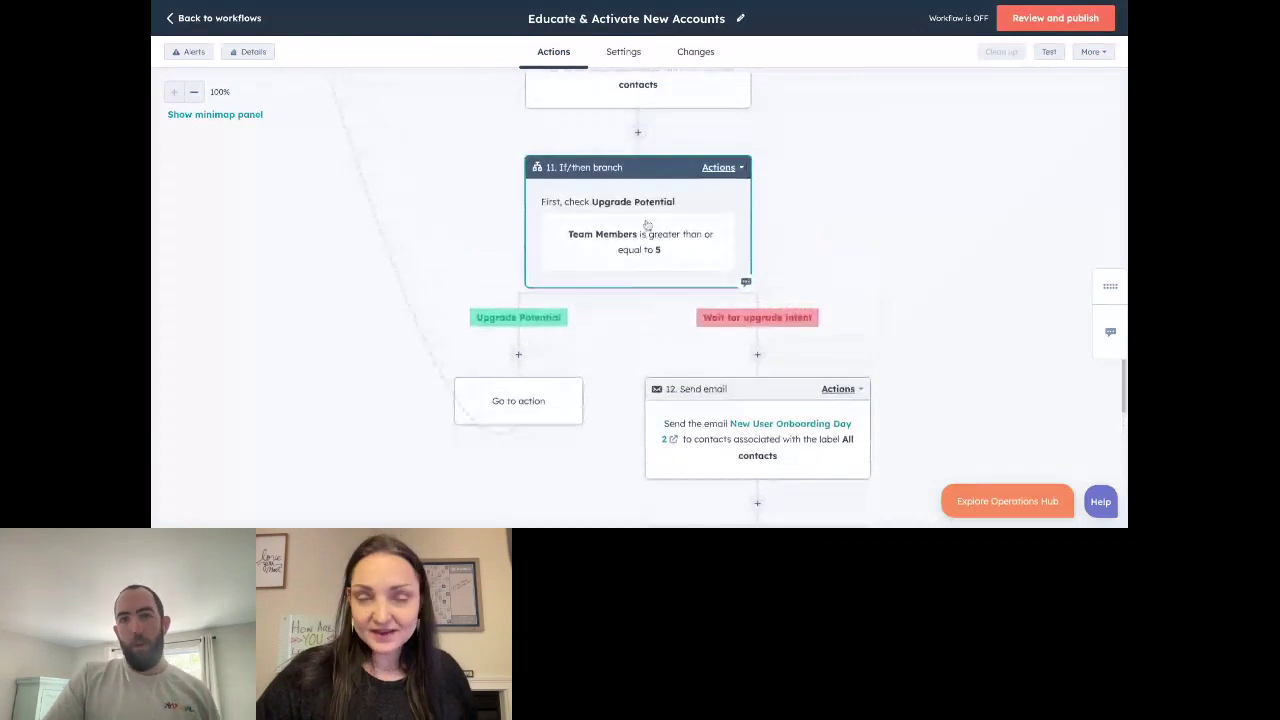
scroll(646, 224, "up", 2)
scroll(646, 224, "up", 4)
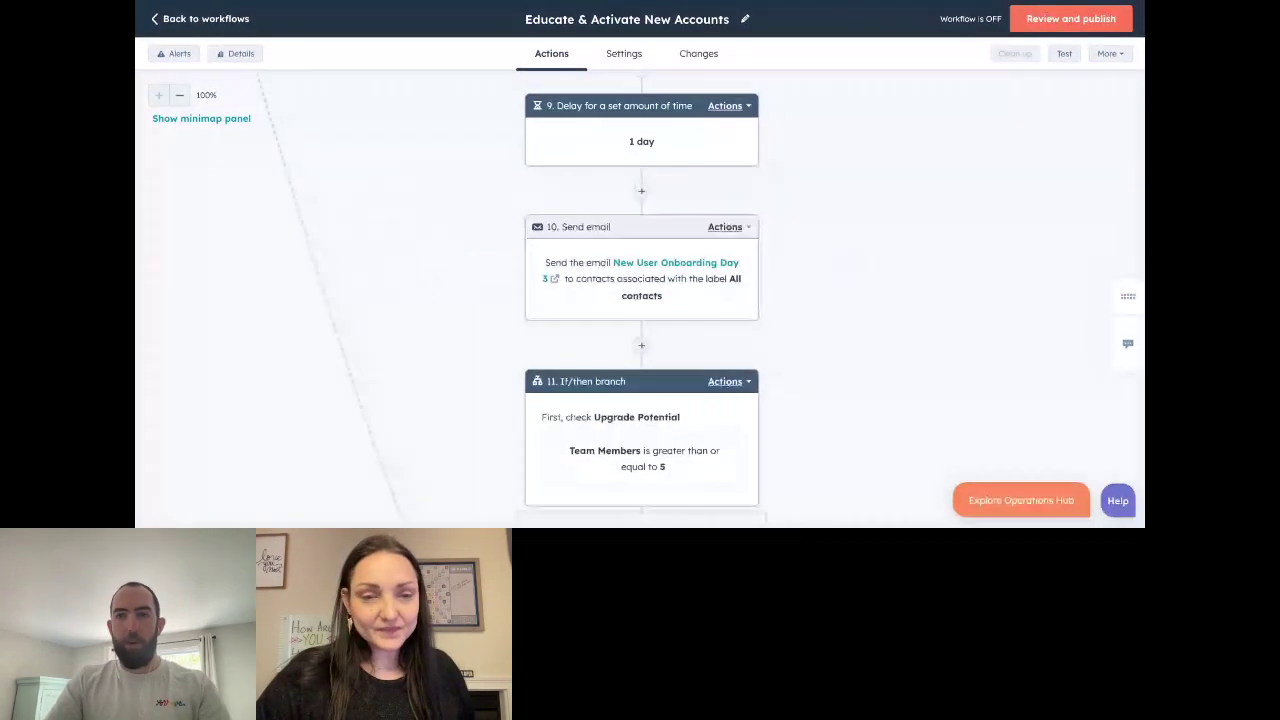
scroll(752, 147, "up", 2)
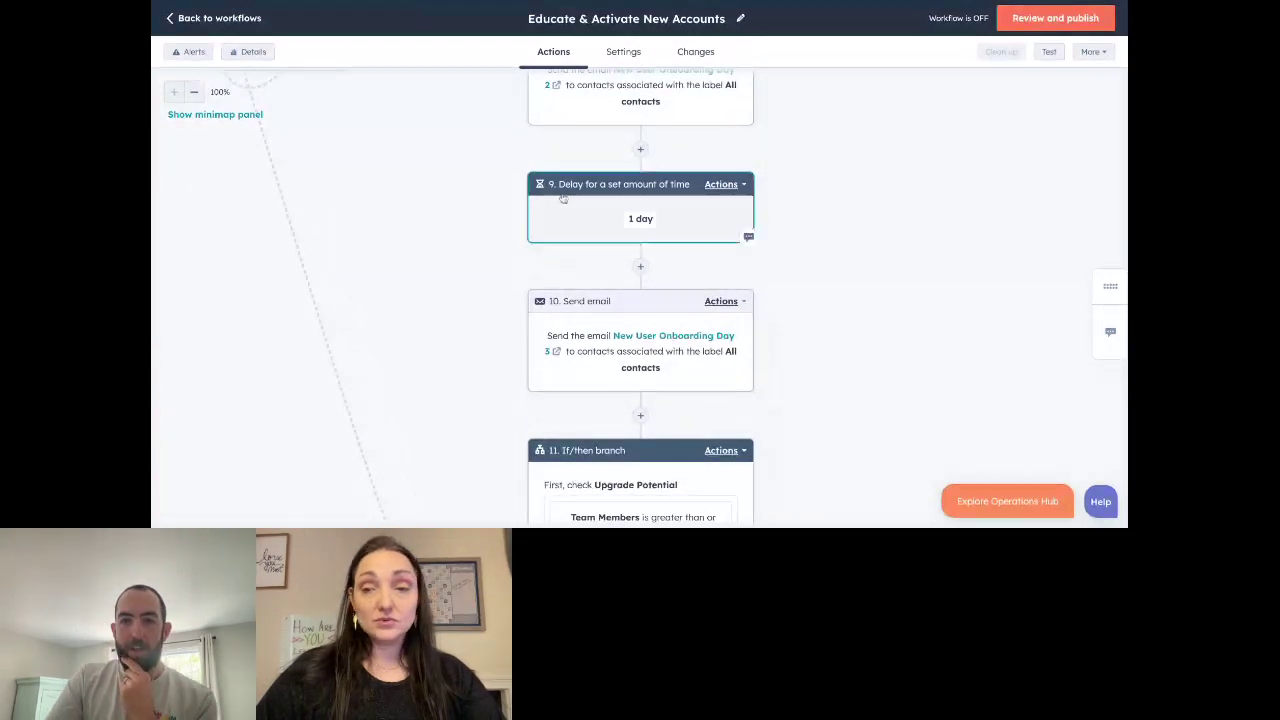
scroll(560, 196, "up", 2)
scroll(563, 198, "up", 5)
scroll(563, 198, "left", 3)
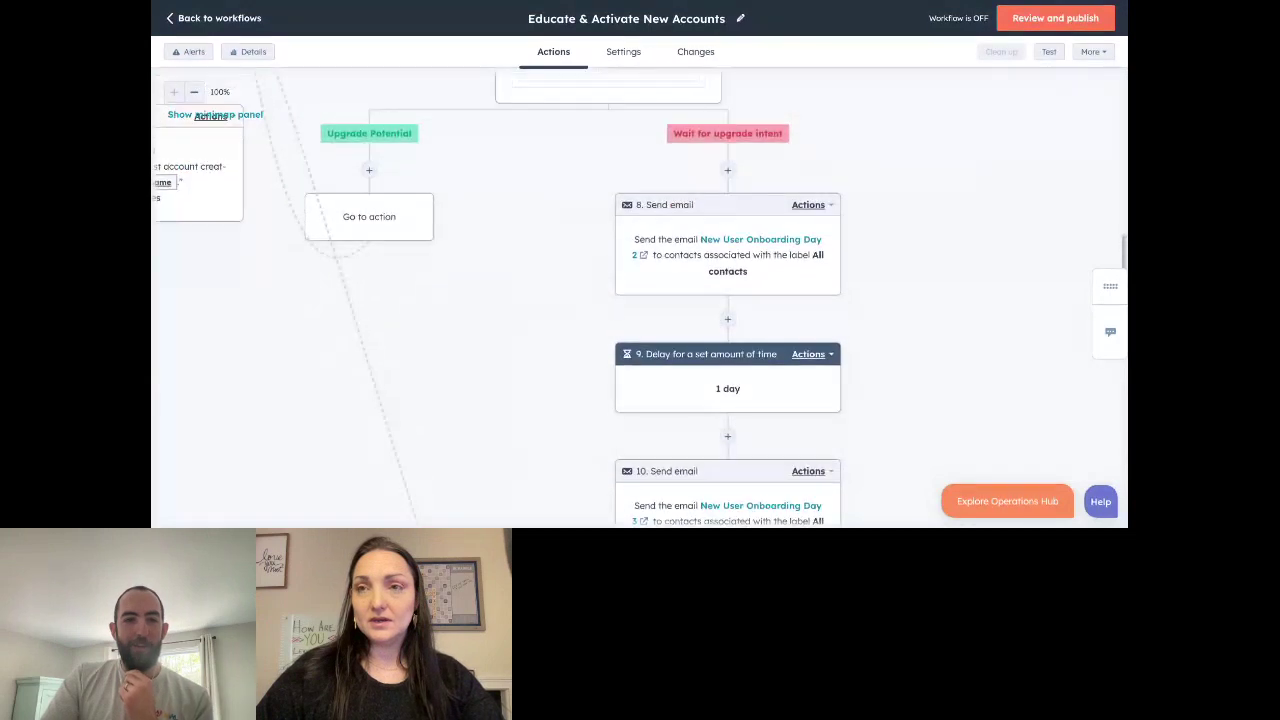
scroll(560, 196, "left", 1)
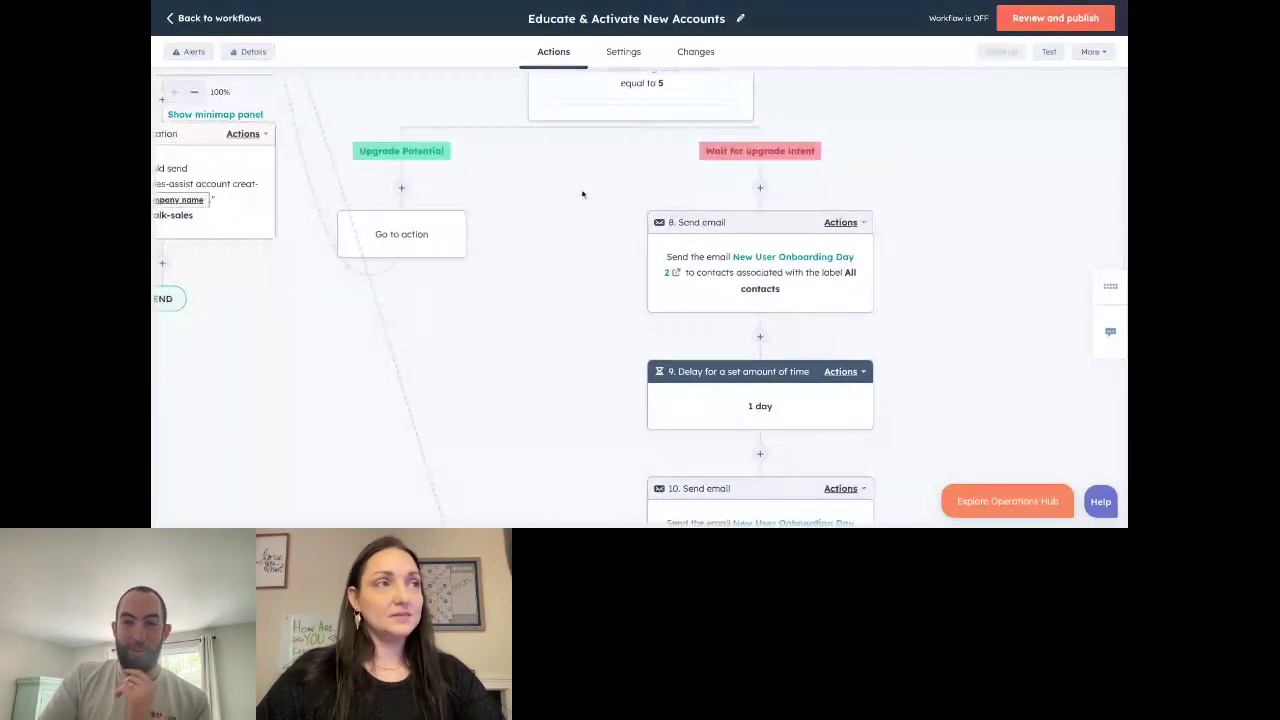
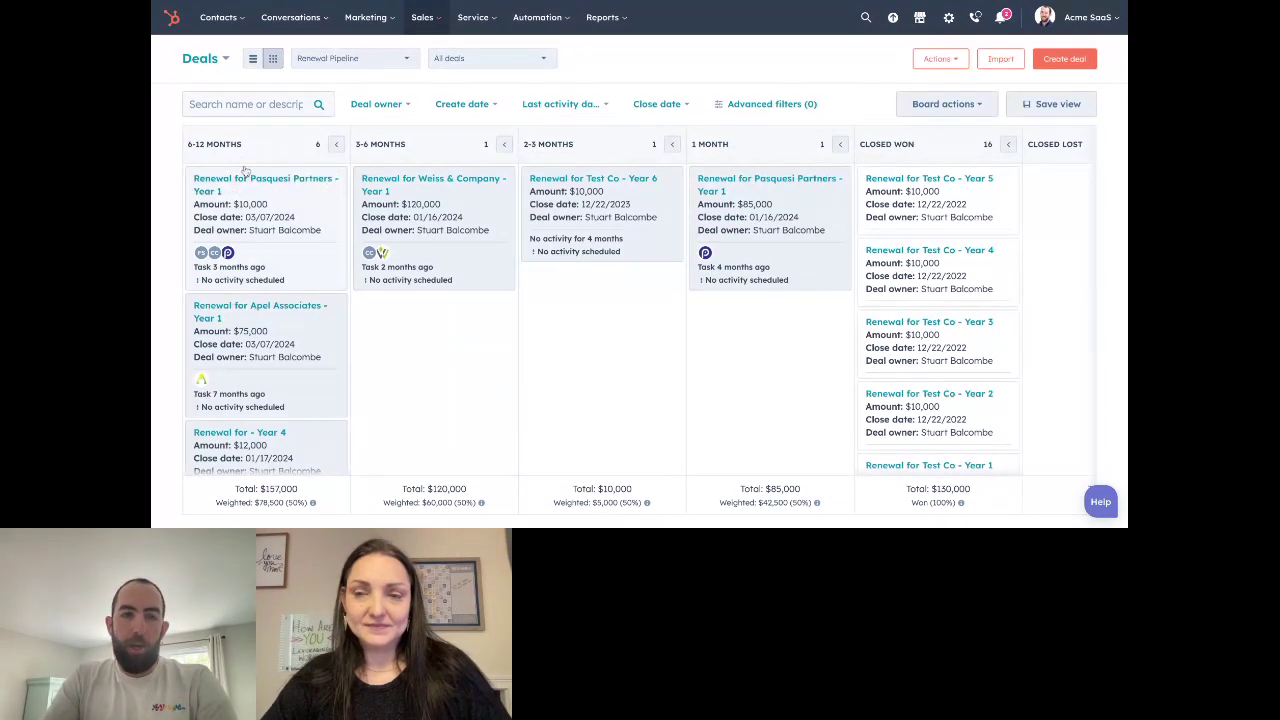
Review the Renewal Pipeline deal board's stages from 6-12 Months through Closed Lost.
left_click_drag(386, 180, 386, 176)
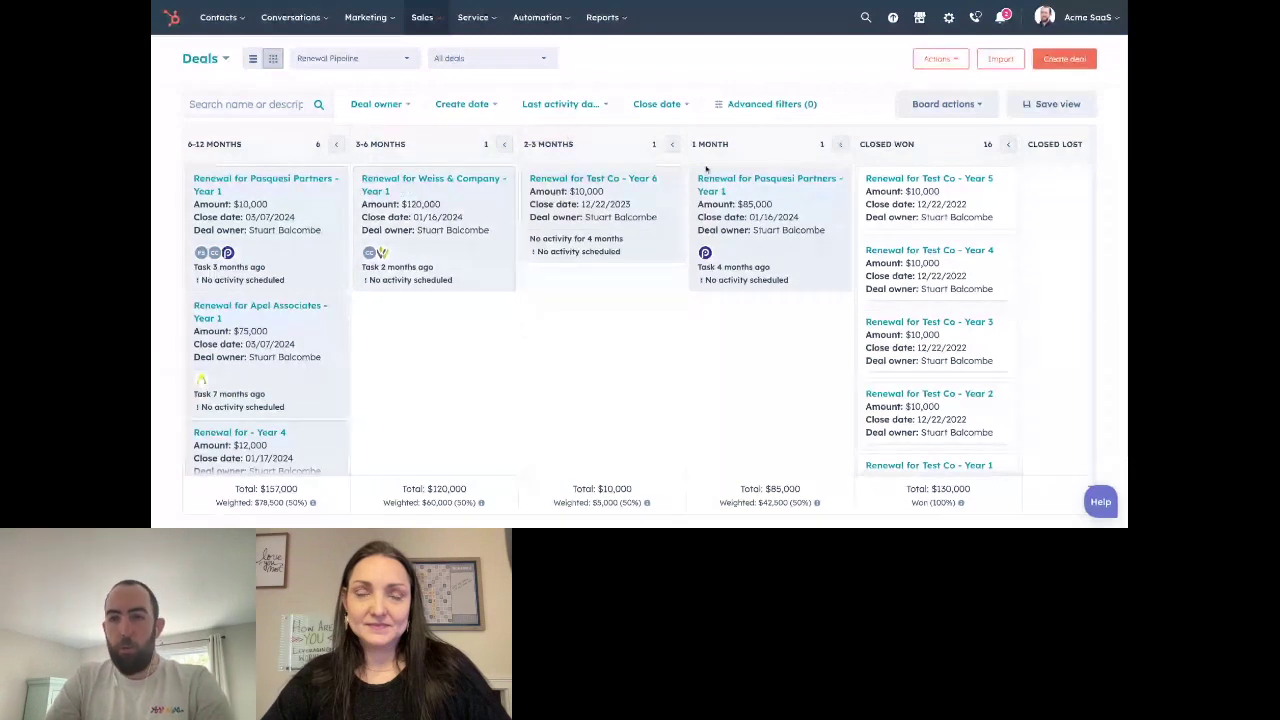
scroll(930, 183, "right", 2)
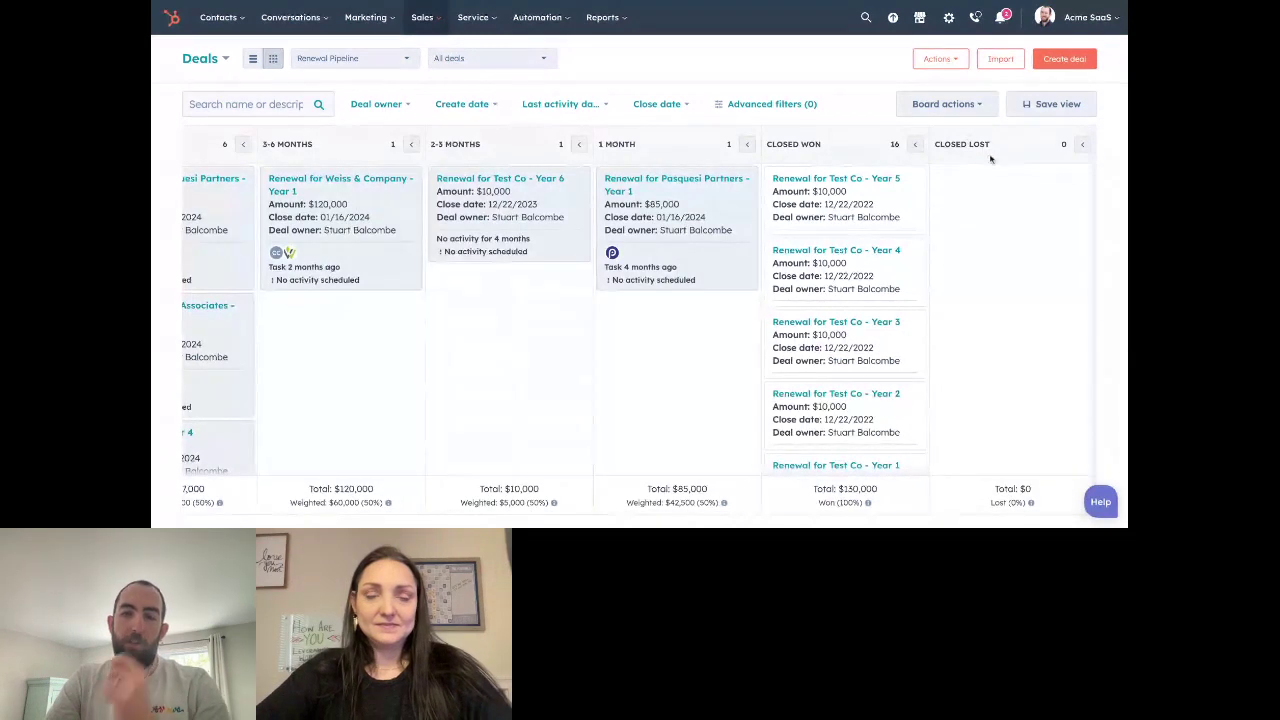
scroll(782, 199, "left", 2)
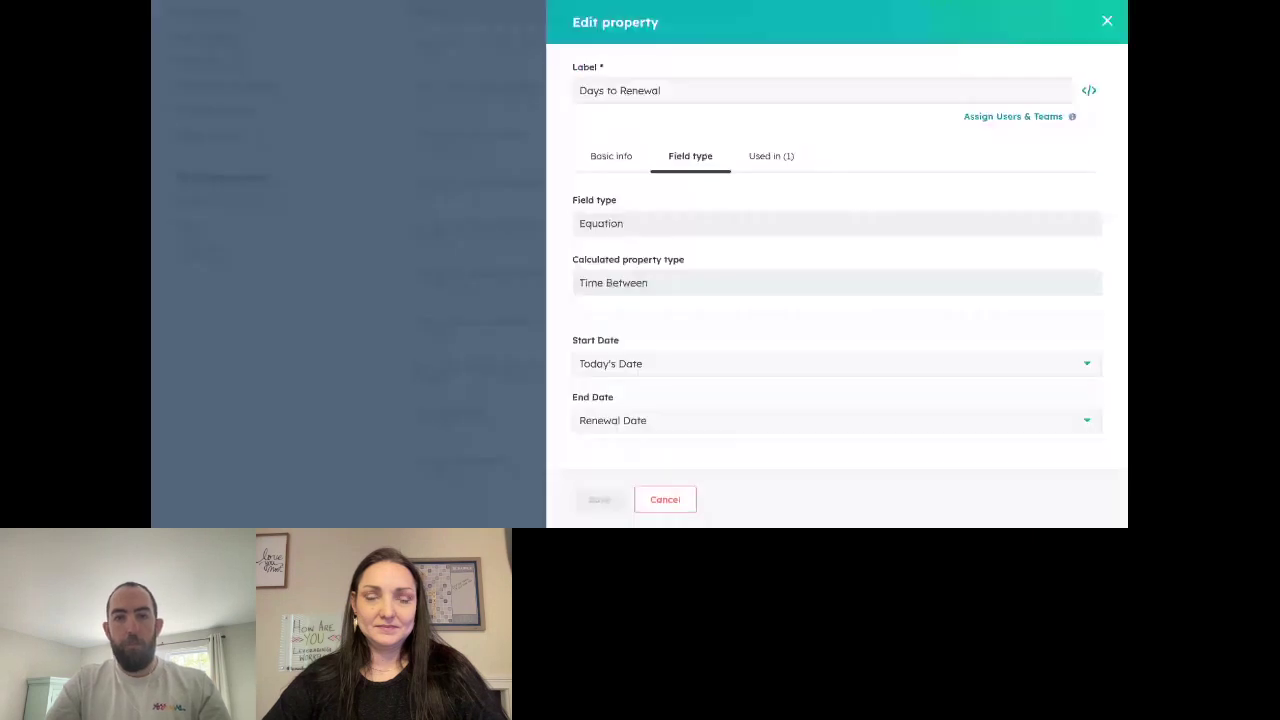
Examine the Days to Renewal property's field type, calculation type, start and end dates, and additional condition.
scroll(785, 232, "down", 1)
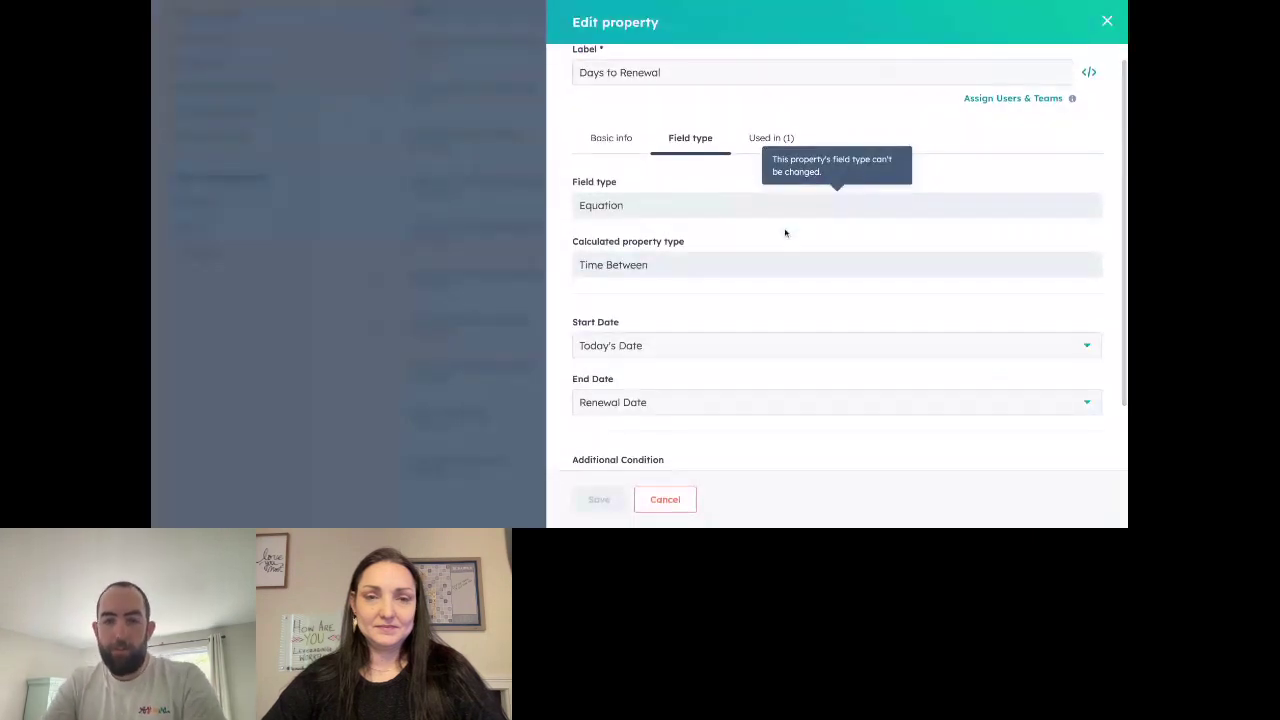
scroll(785, 232, "up", 1)
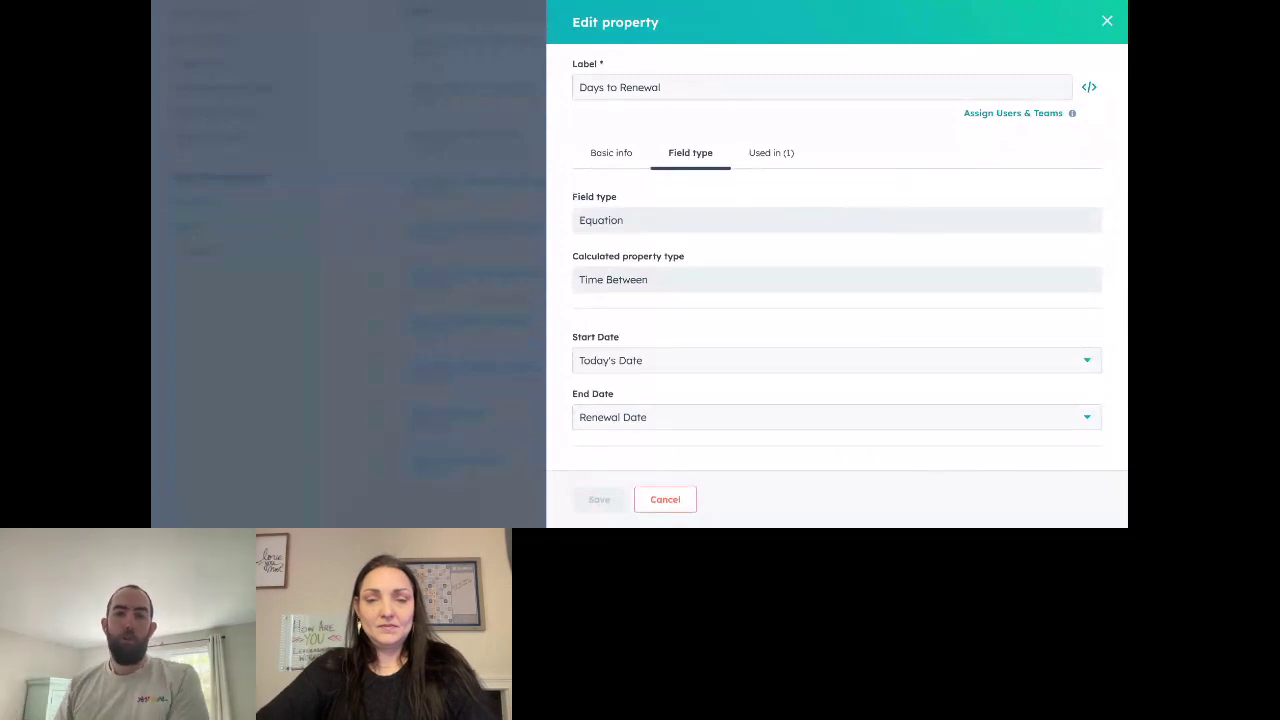
scroll(685, 326, "down", 1)
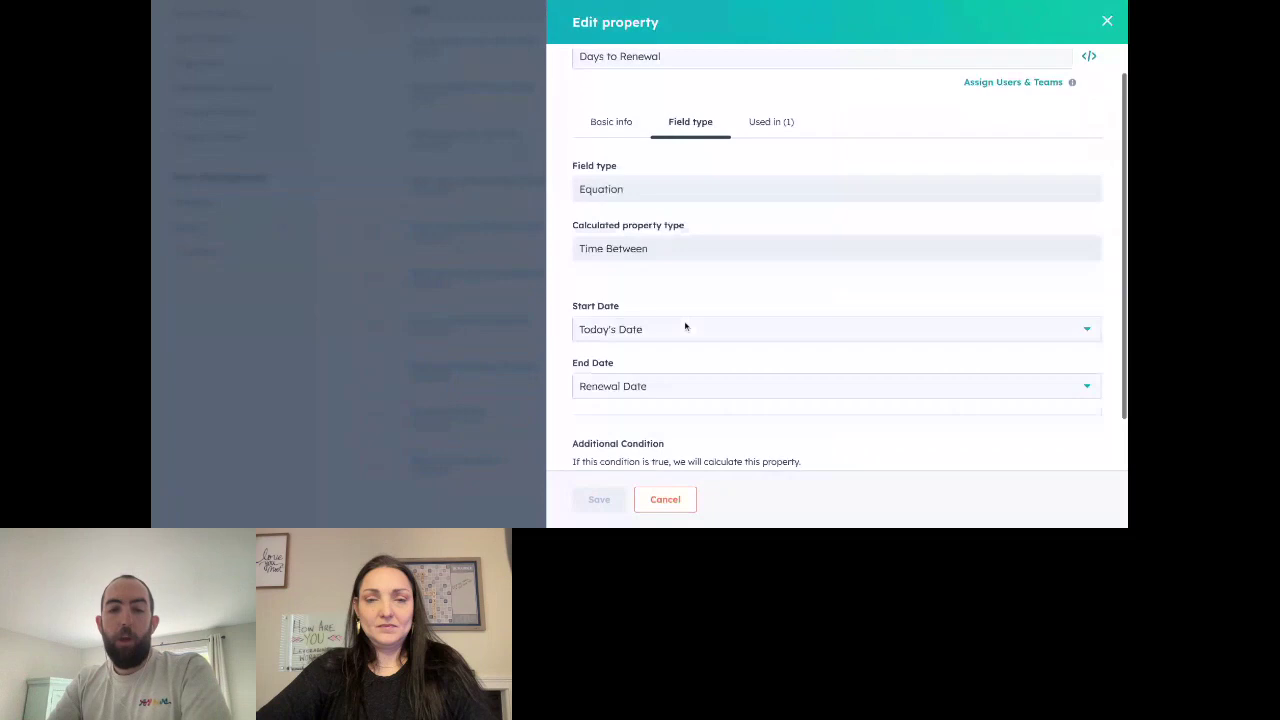
scroll(687, 238, "up", 1)
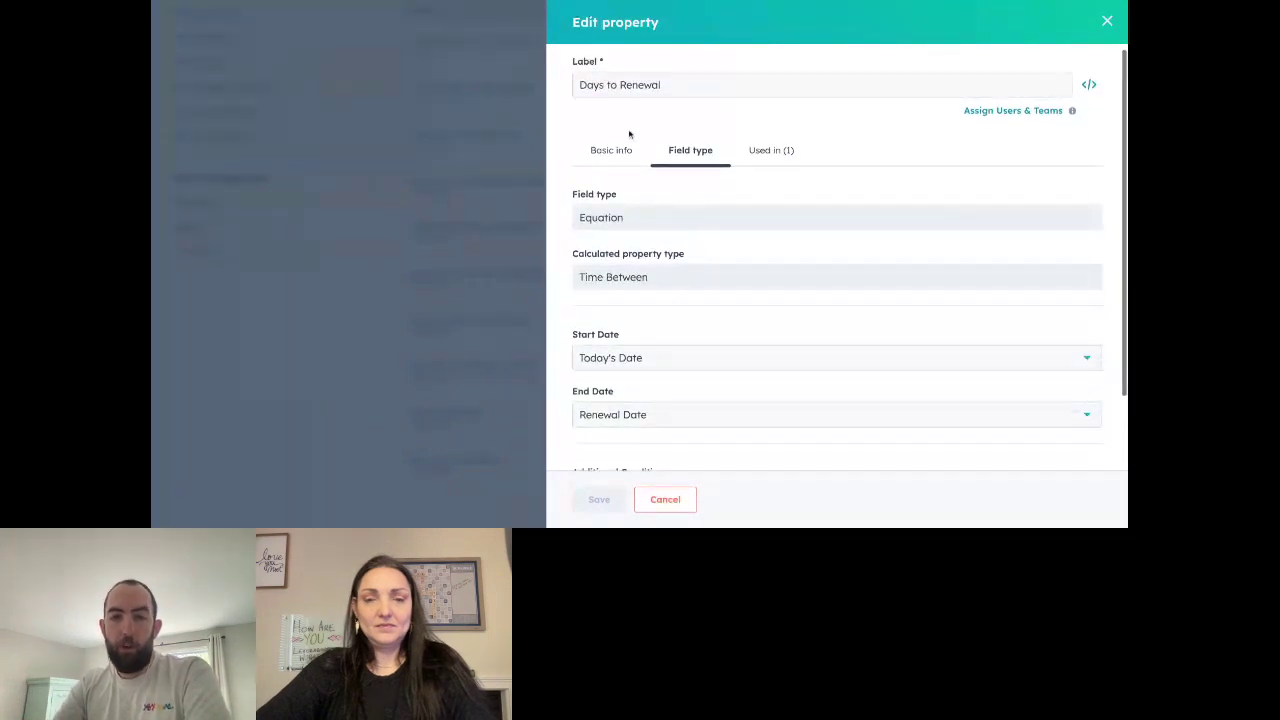
scroll(617, 254, "down", 1)
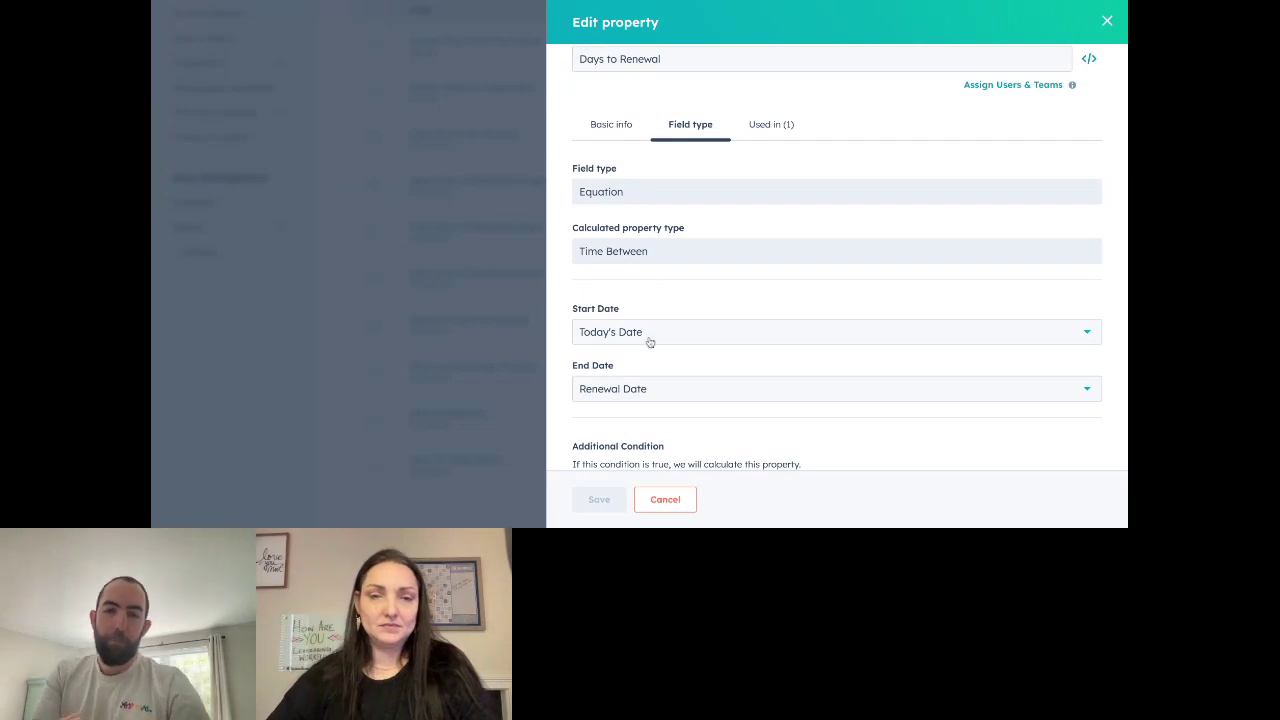
scroll(647, 338, "down", 1)
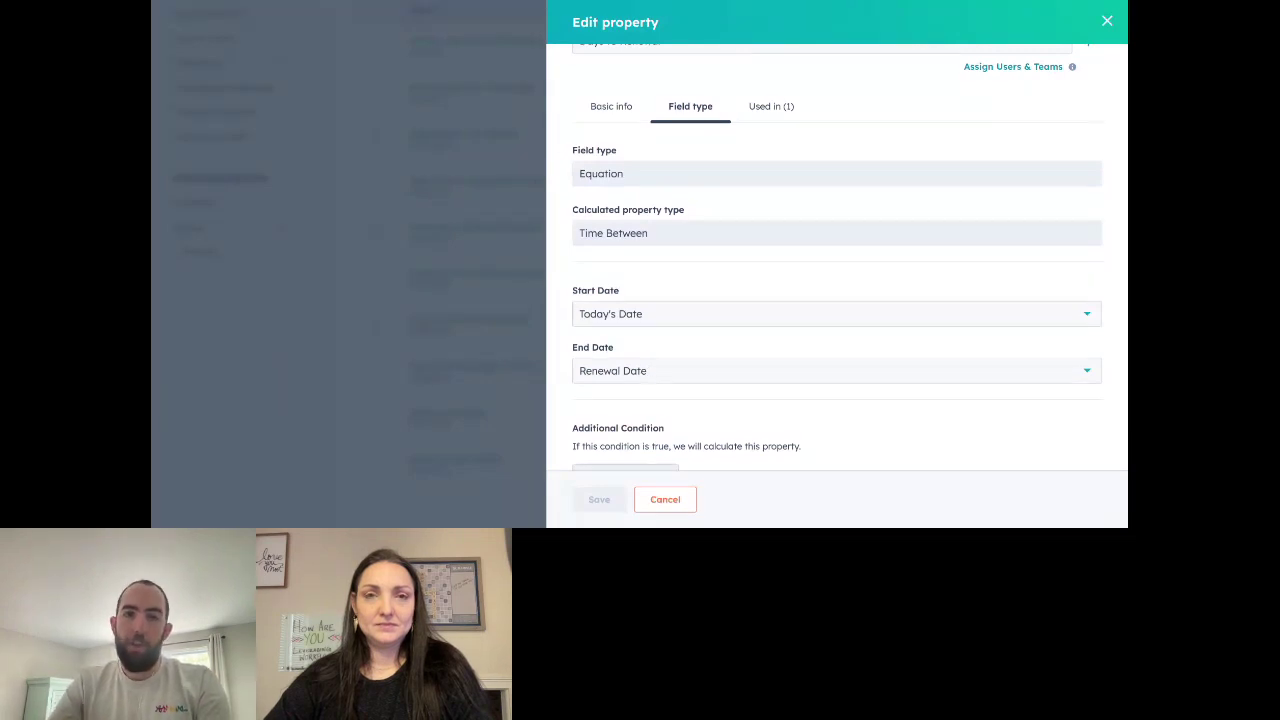
scroll(650, 365, "up", 2)
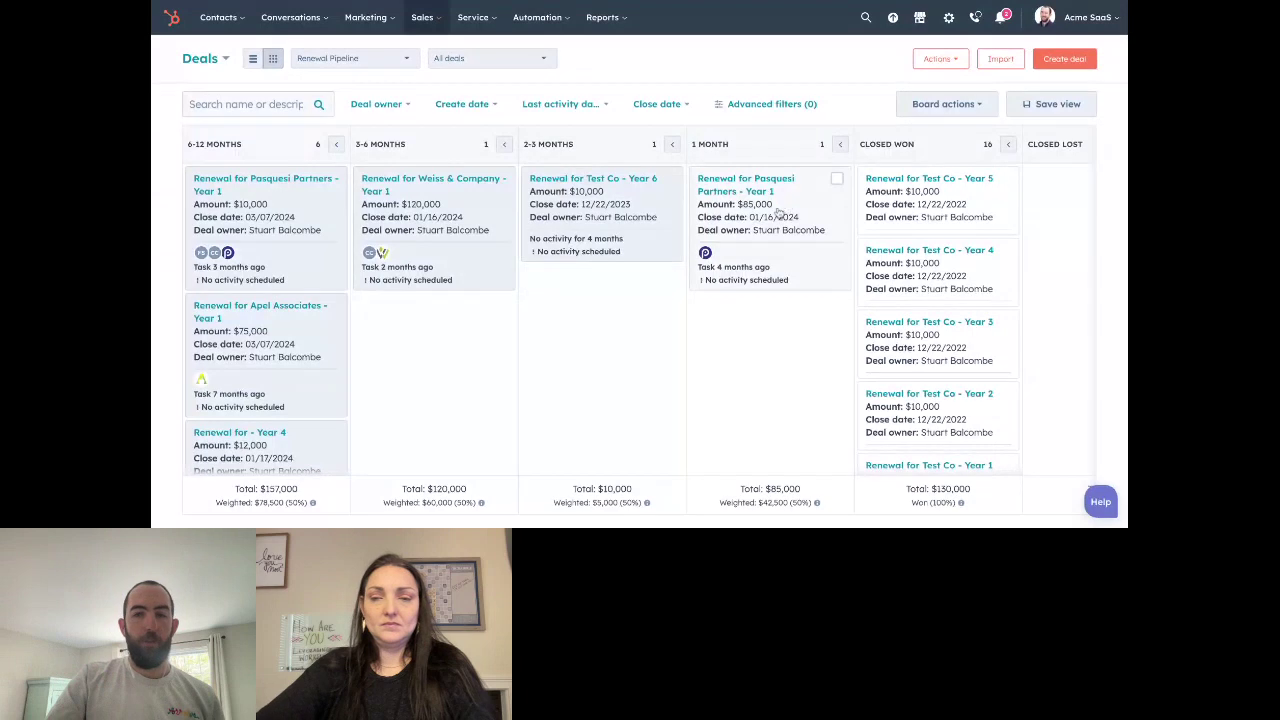
Move the Pasquesi Partners Year 1 renewal deal from 1 Month to Closed Won and accept its required properties.
left_click_drag(778, 212, 963, 237)
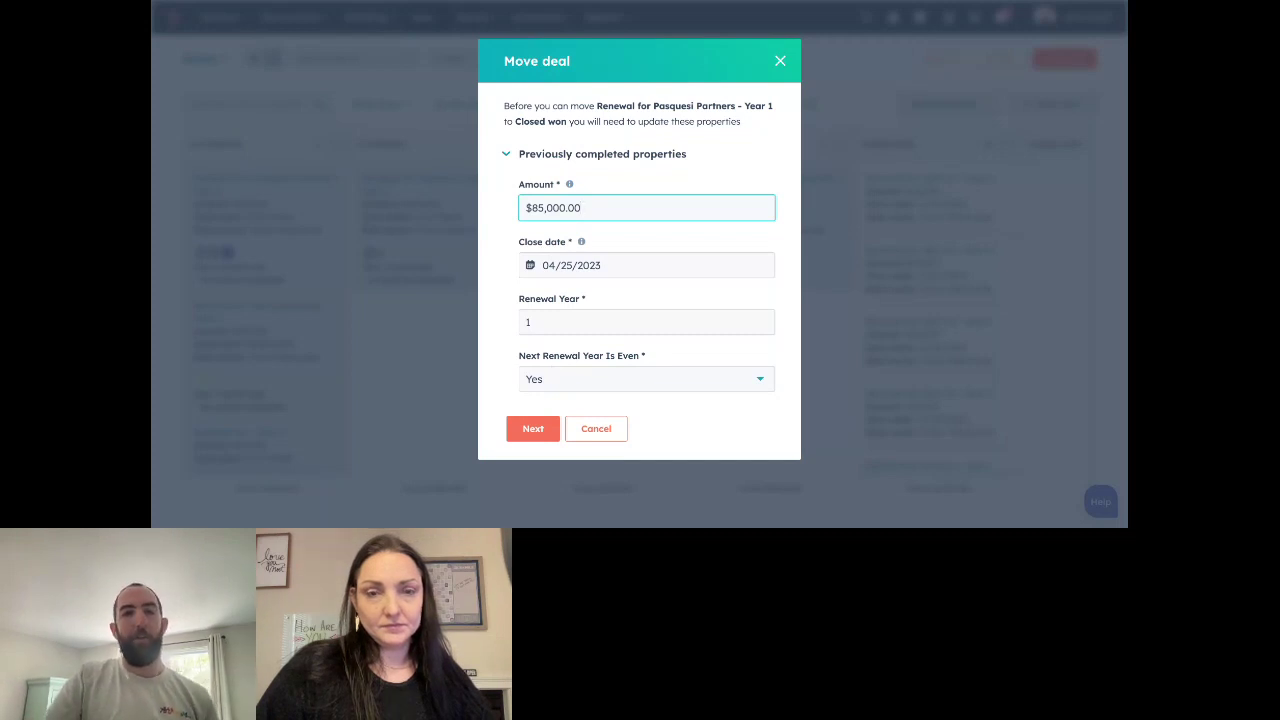
left_click(533, 428)
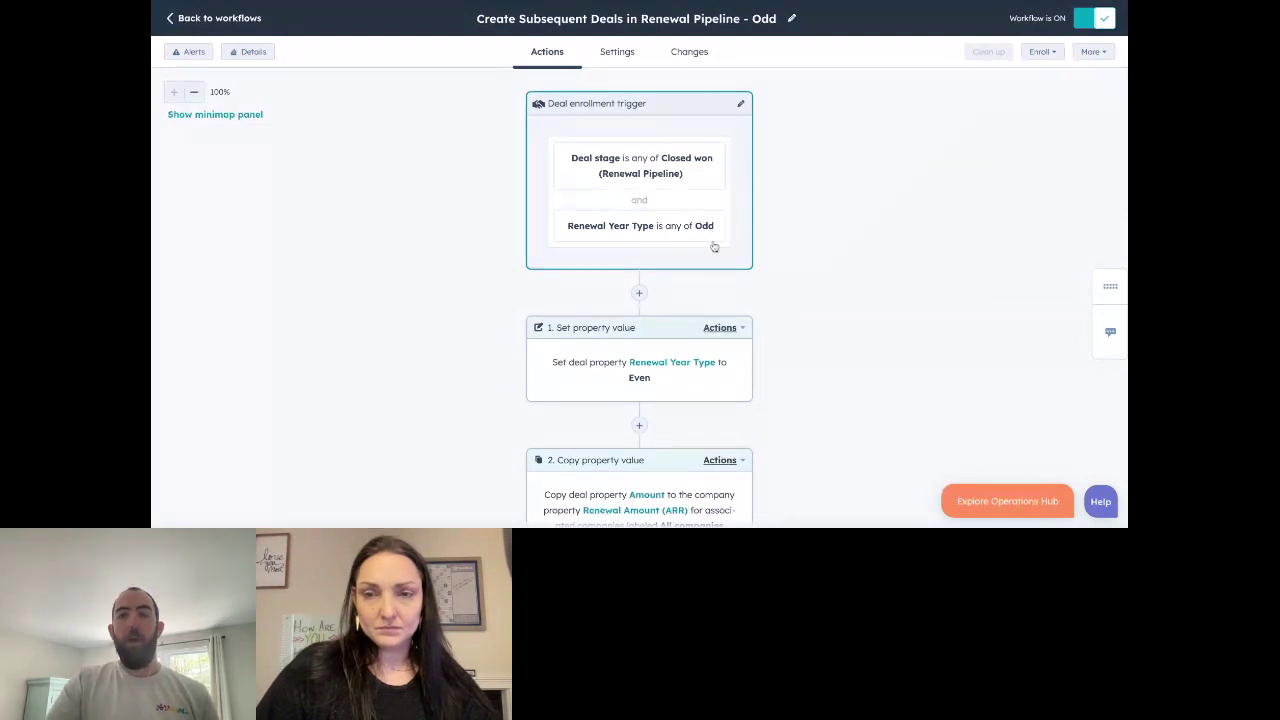
Review the odd-year subsequent deals workflow from its enrollment trigger through the Set property, Copy property and Create record actions.
scroll(720, 280, "down", 1)
scroll(720, 275, "up", 1)
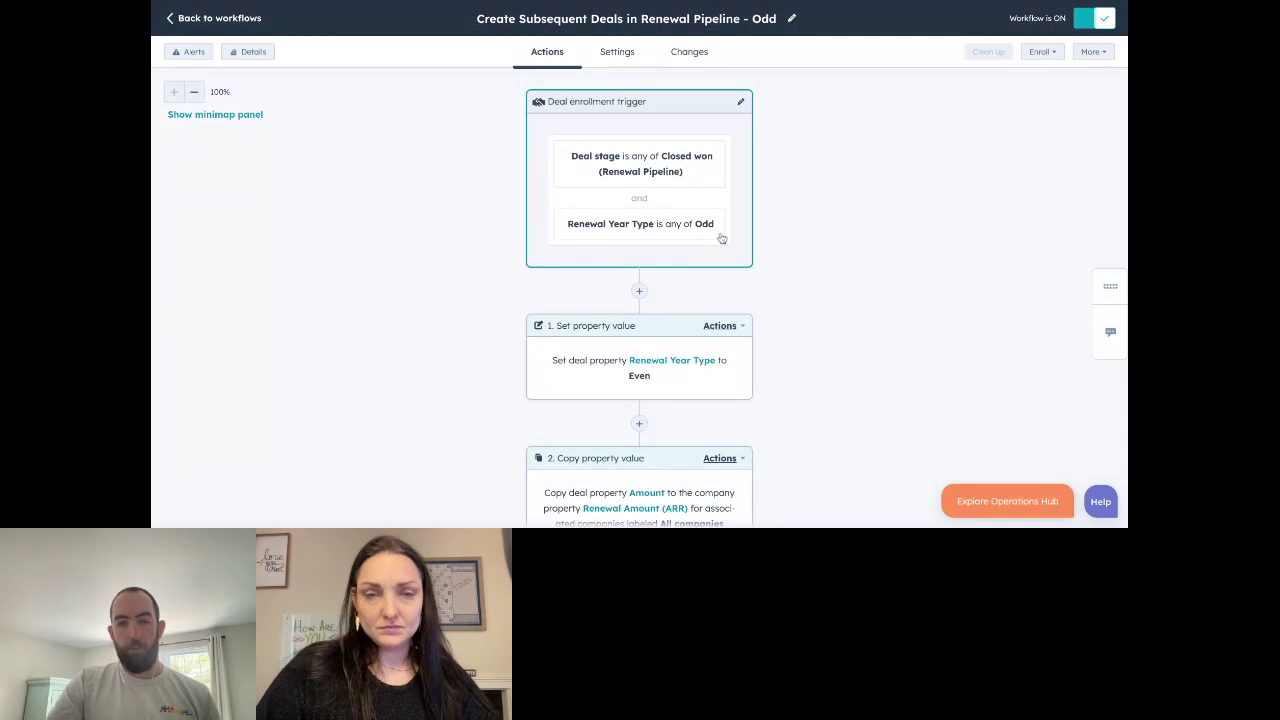
scroll(722, 238, "down", 3)
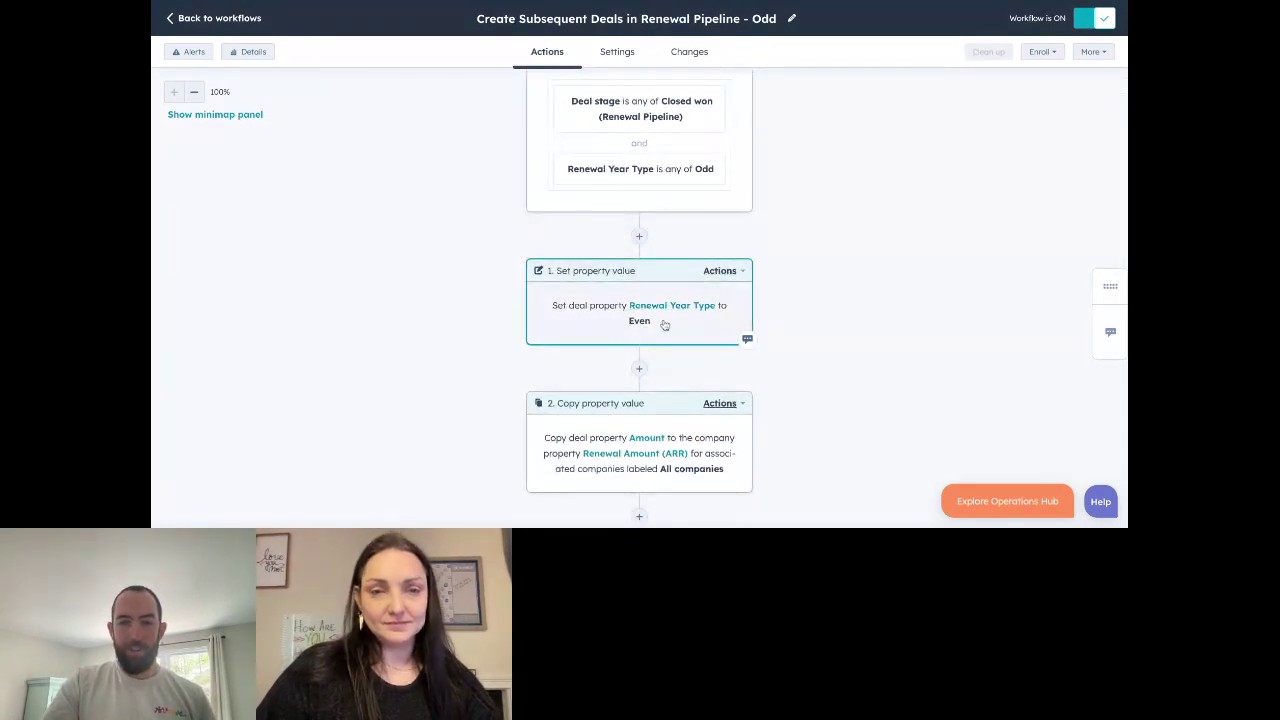
scroll(665, 322, "down", 1)
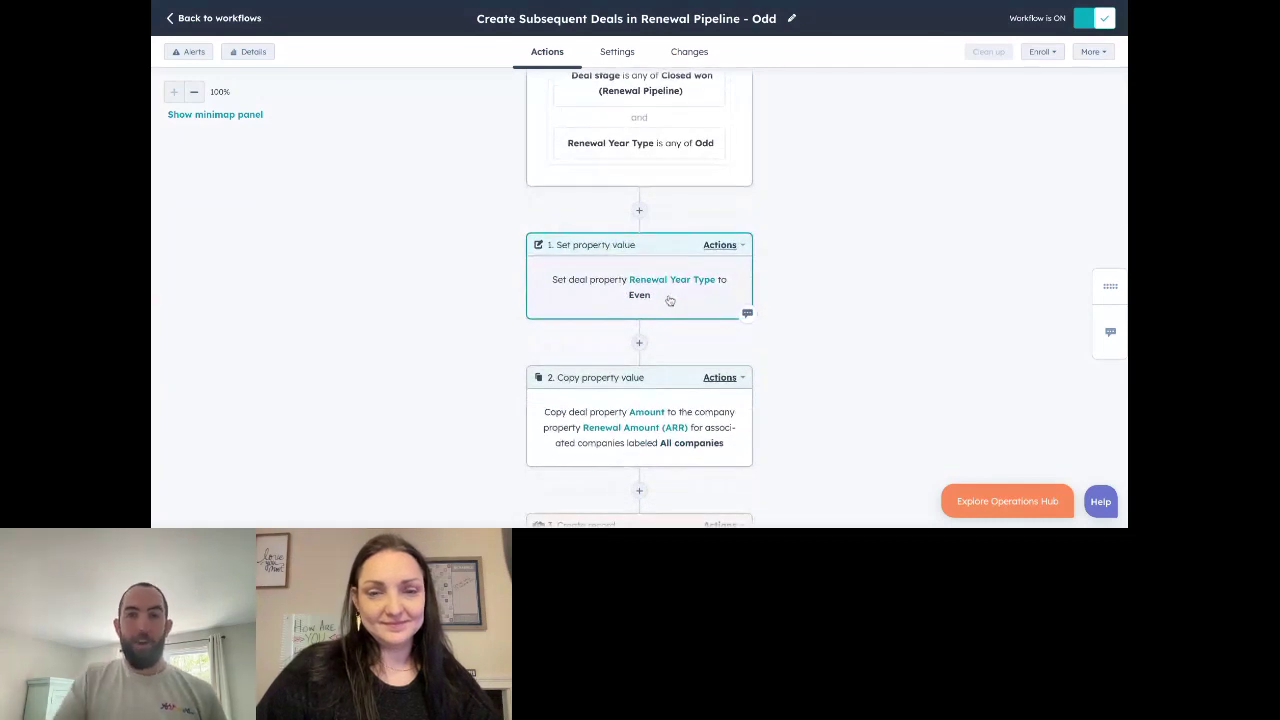
scroll(640, 325, "down", 3)
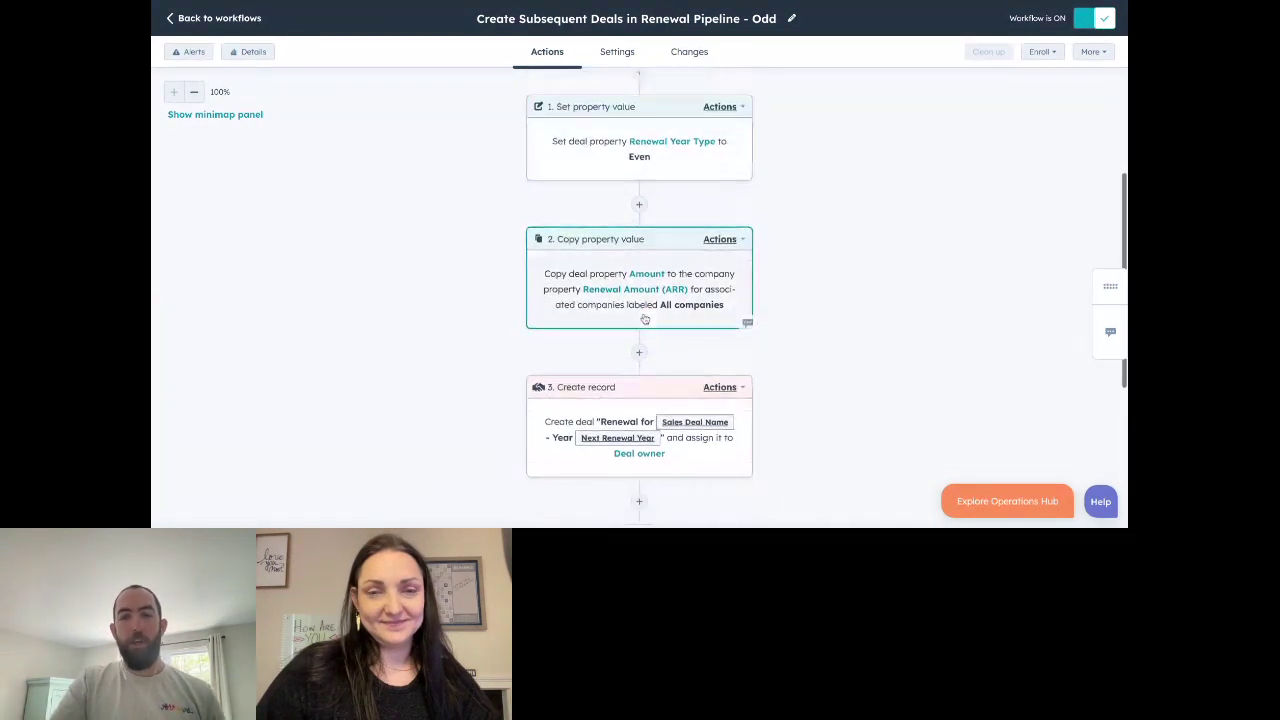
scroll(645, 318, "down", 1)
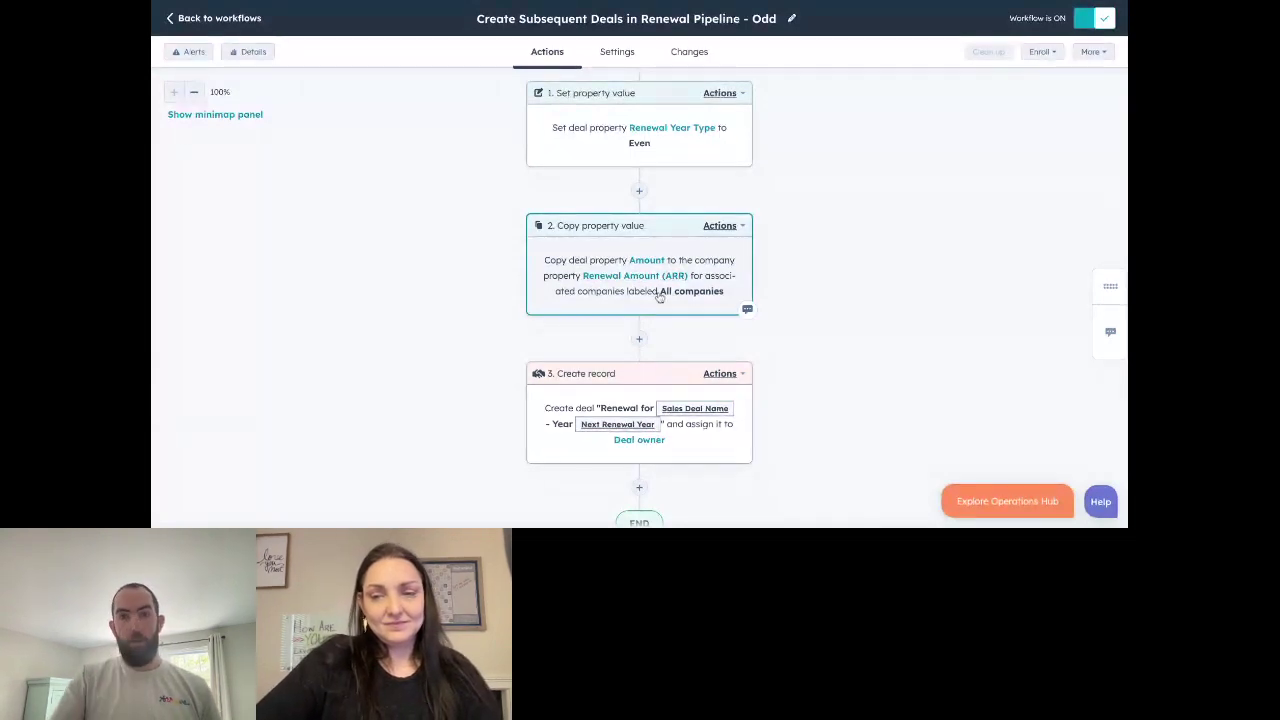
scroll(645, 292, "down", 1)
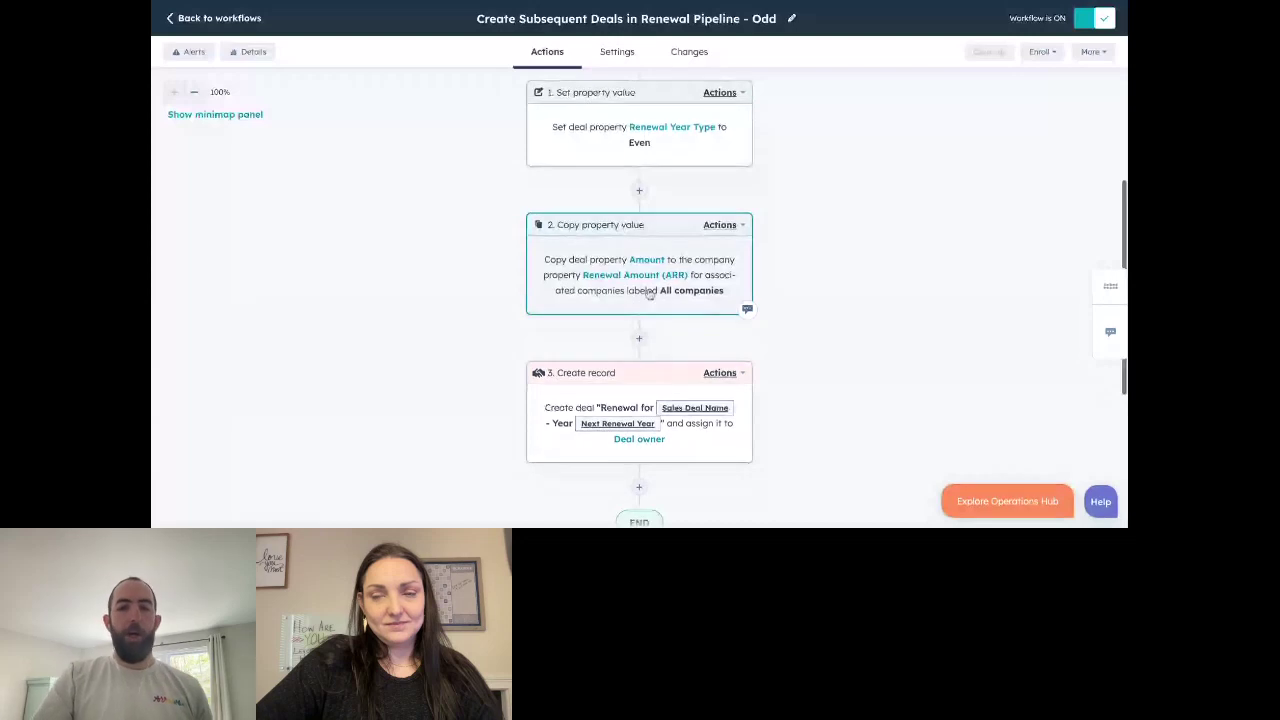
scroll(647, 294, "down", 1)
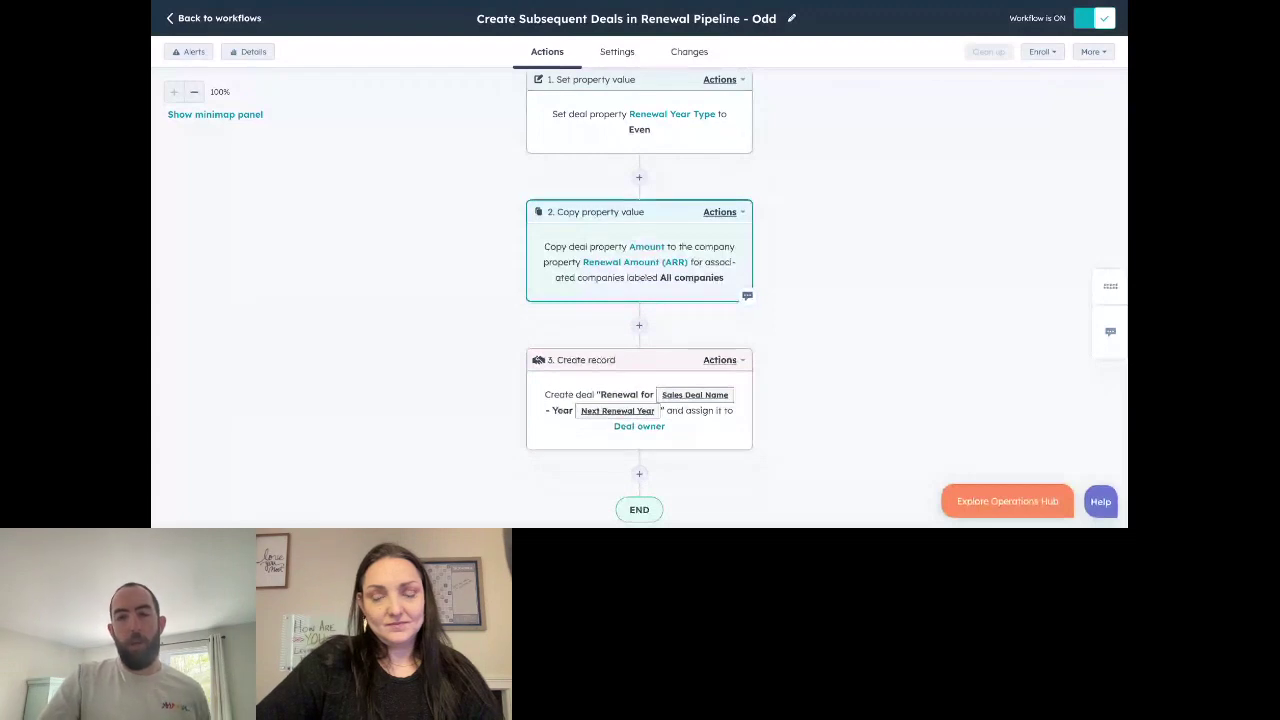
Open the Create record action's settings and examine the new renewal deal's owner, name tokens, pipeline and stage.
left_click(673, 396)
scroll(387, 307, "down", 2)
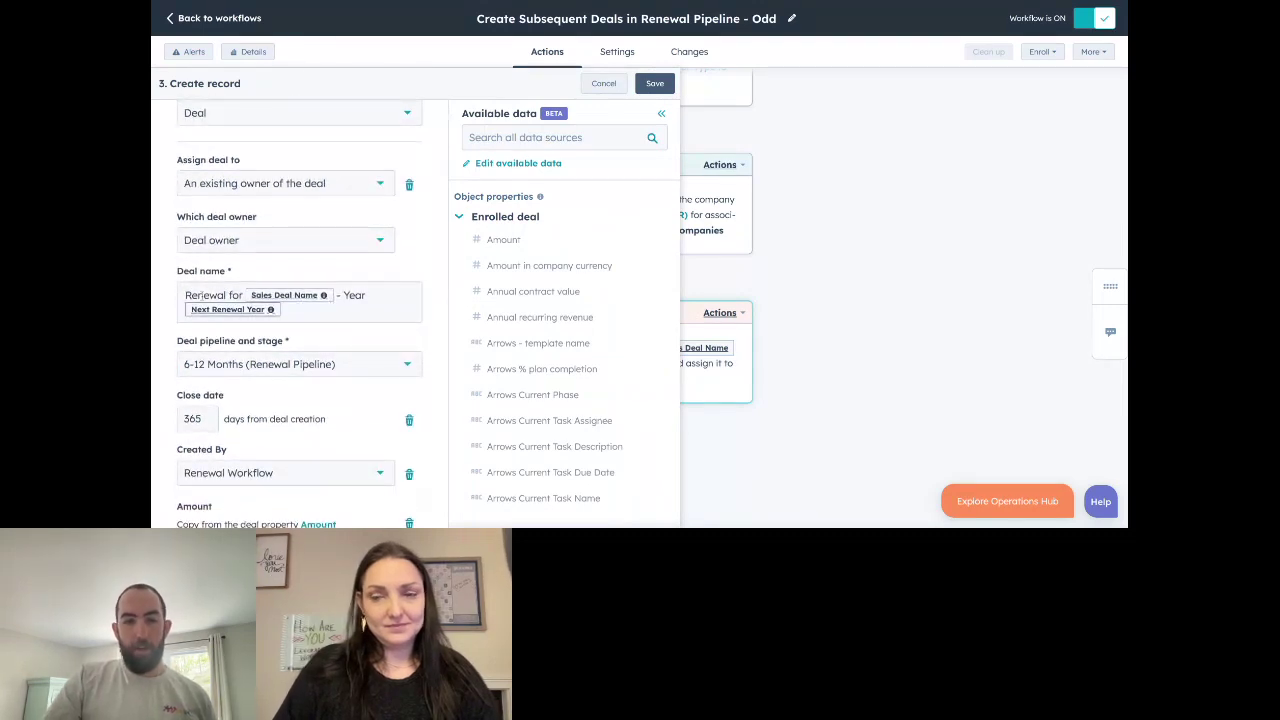
left_click(318, 317)
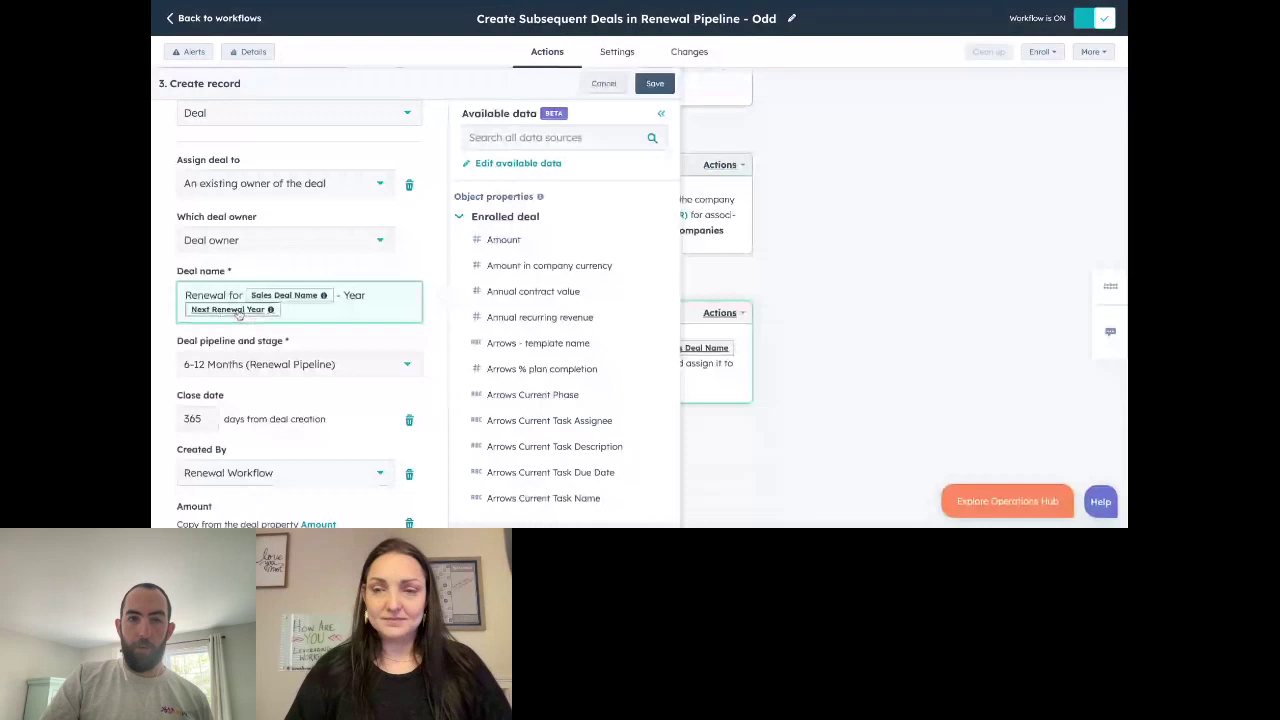
scroll(271, 312, "down", 1)
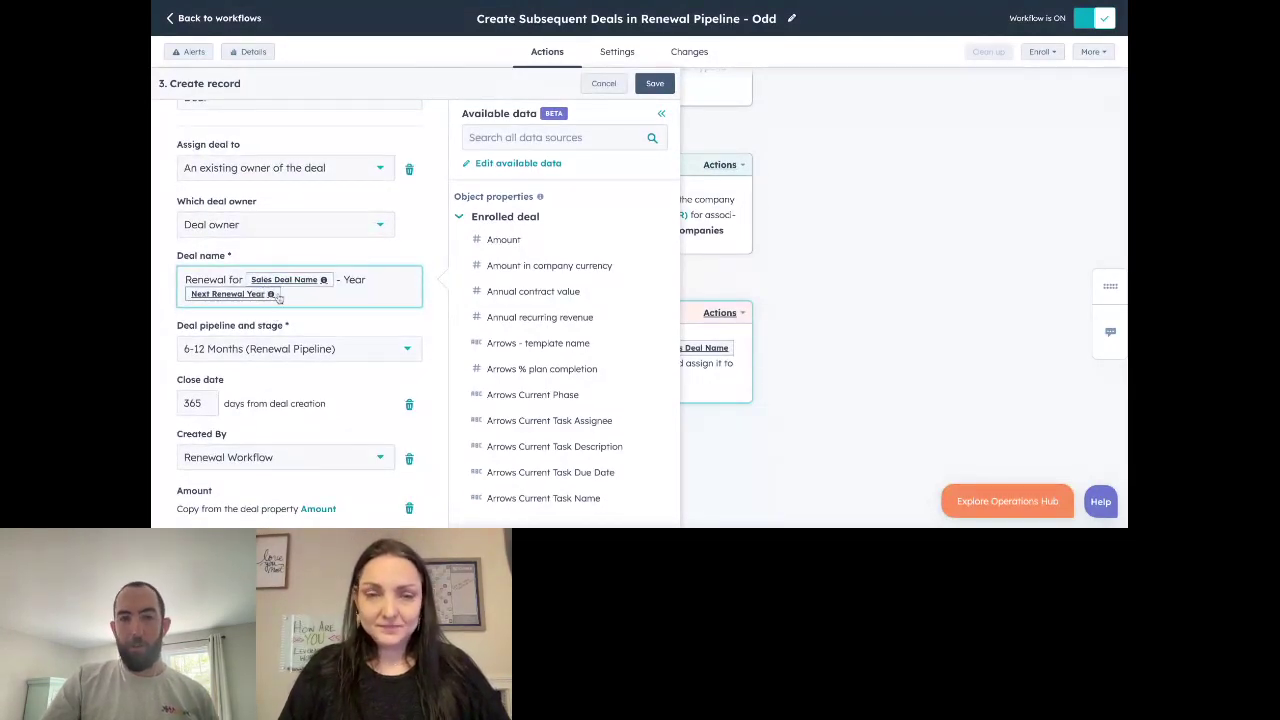
scroll(328, 292, "down", 1)
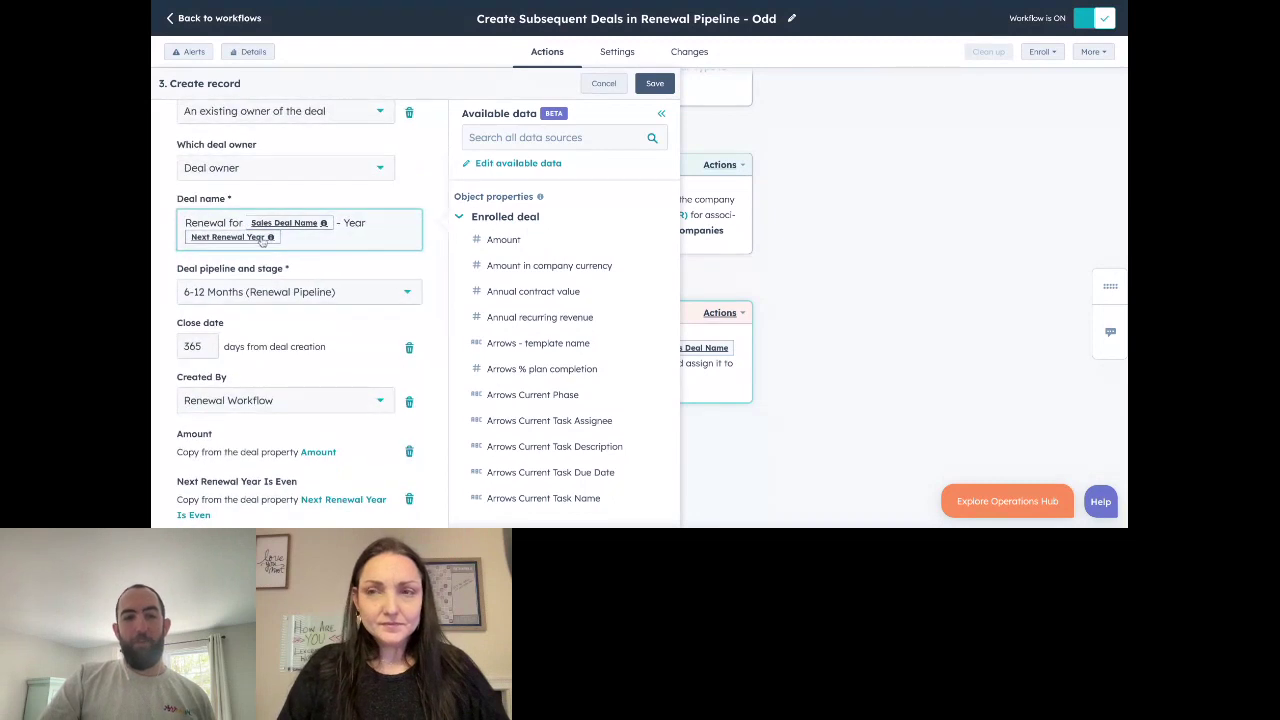
Examine the new renewal deal's close date offset, Created By value and the properties copied from the enrolled deal.
scroll(330, 289, "down", 1)
scroll(333, 290, "down", 1)
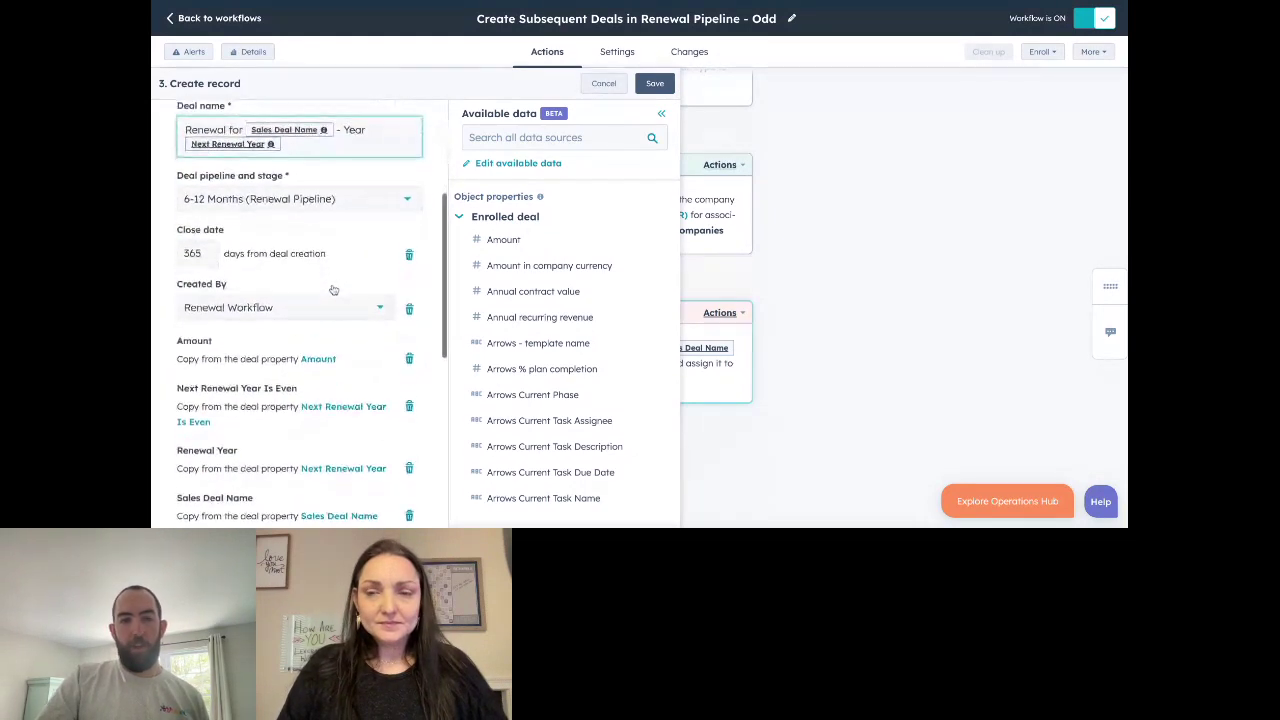
double_click(206, 250)
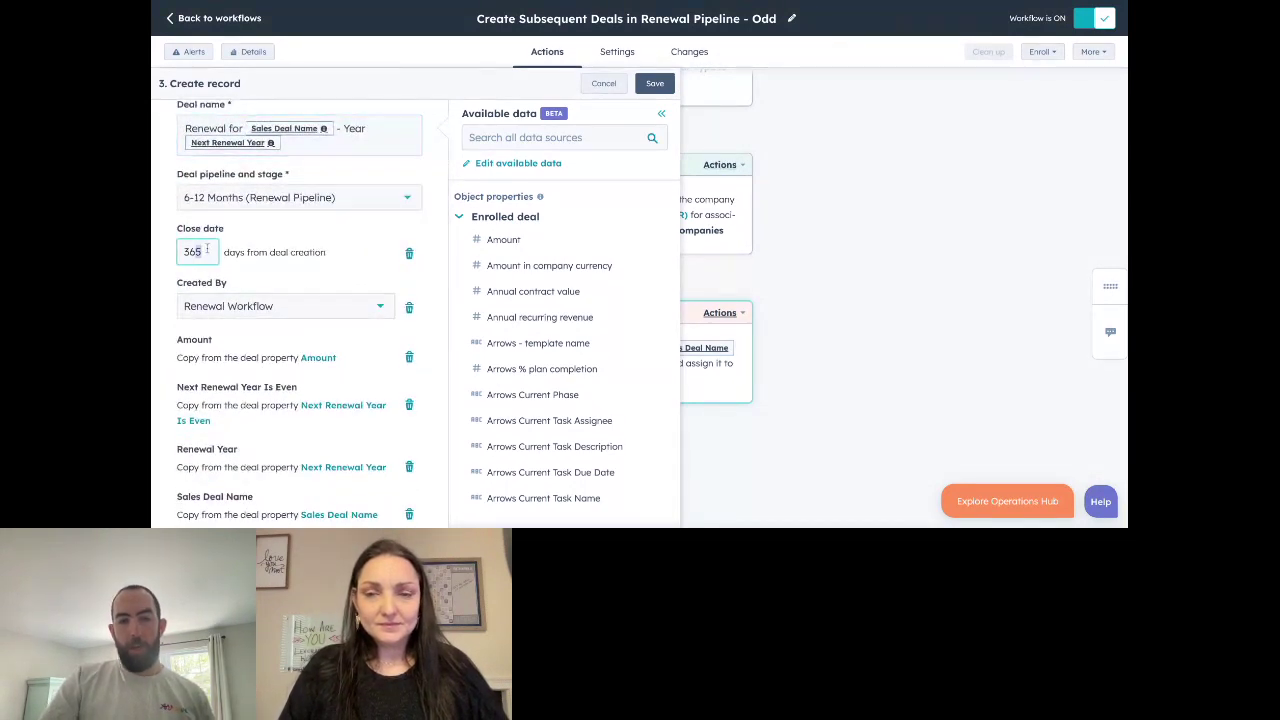
scroll(252, 263, "down", 2)
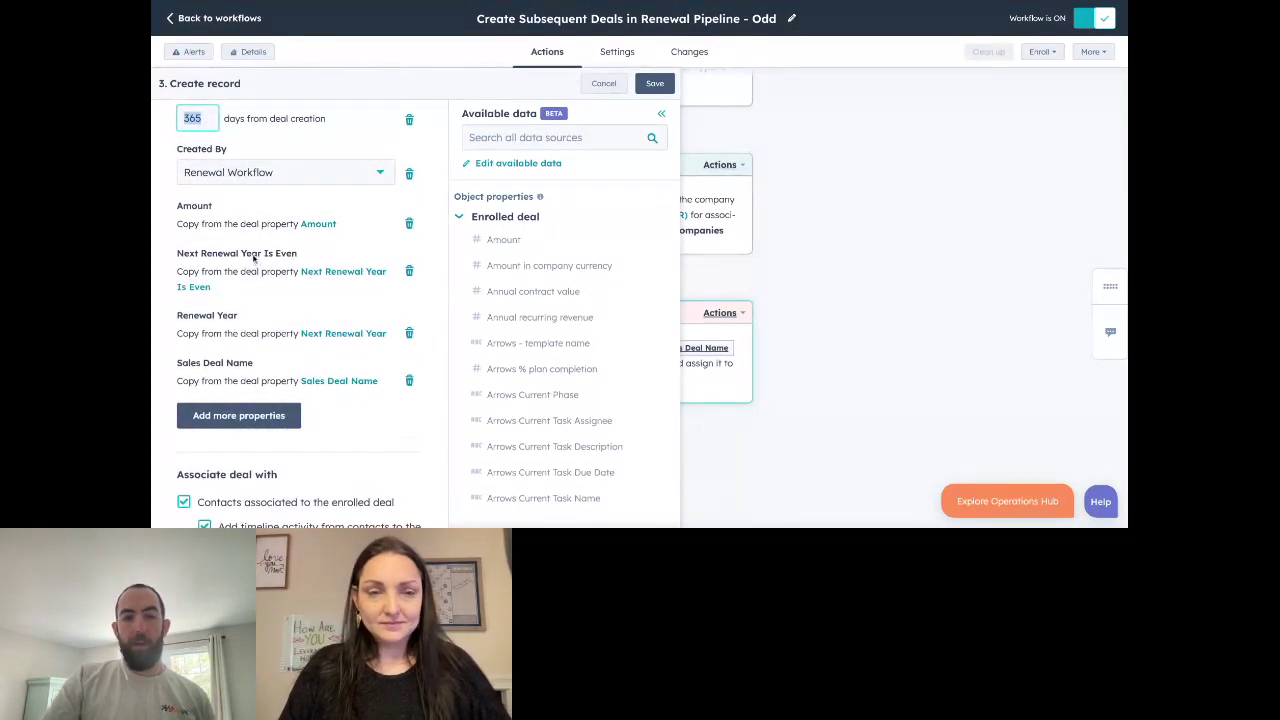
left_click(186, 256)
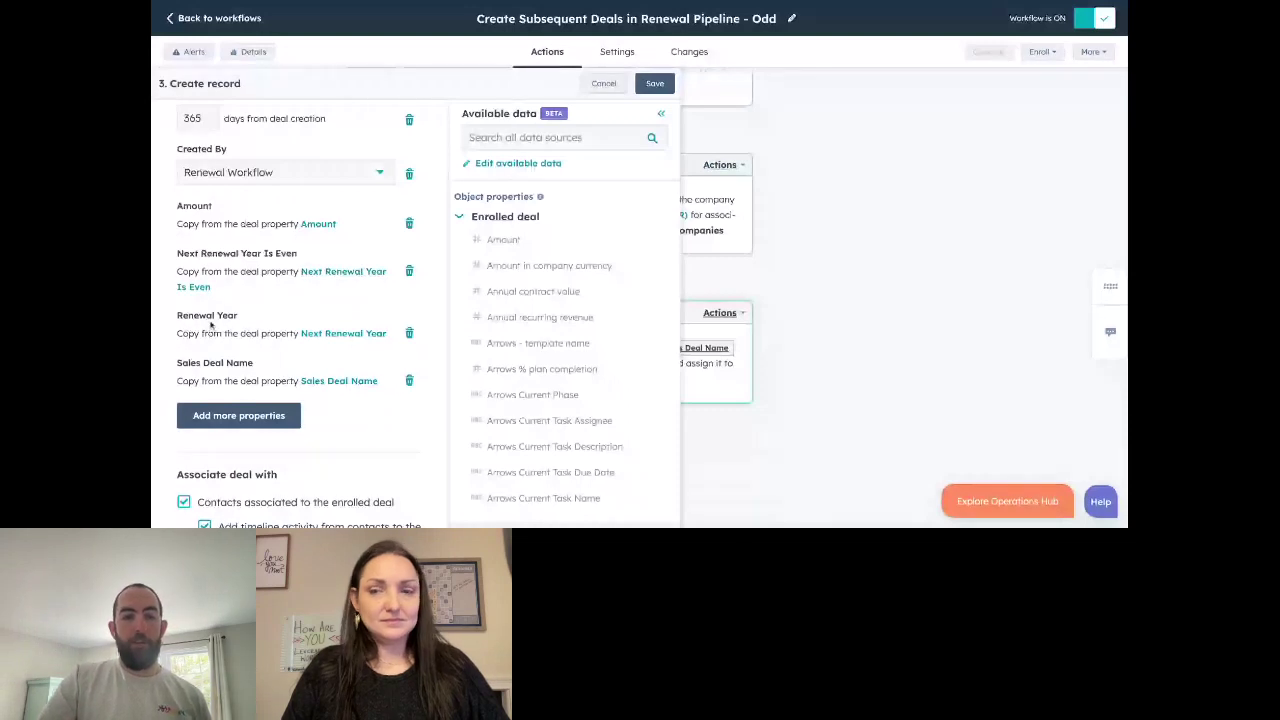
Examine how the new renewal deal's Renewal Year, Next Renewal Year Is Even and Sales Deal Name are copied from the enrolled deal.
scroll(235, 360, "down", 1)
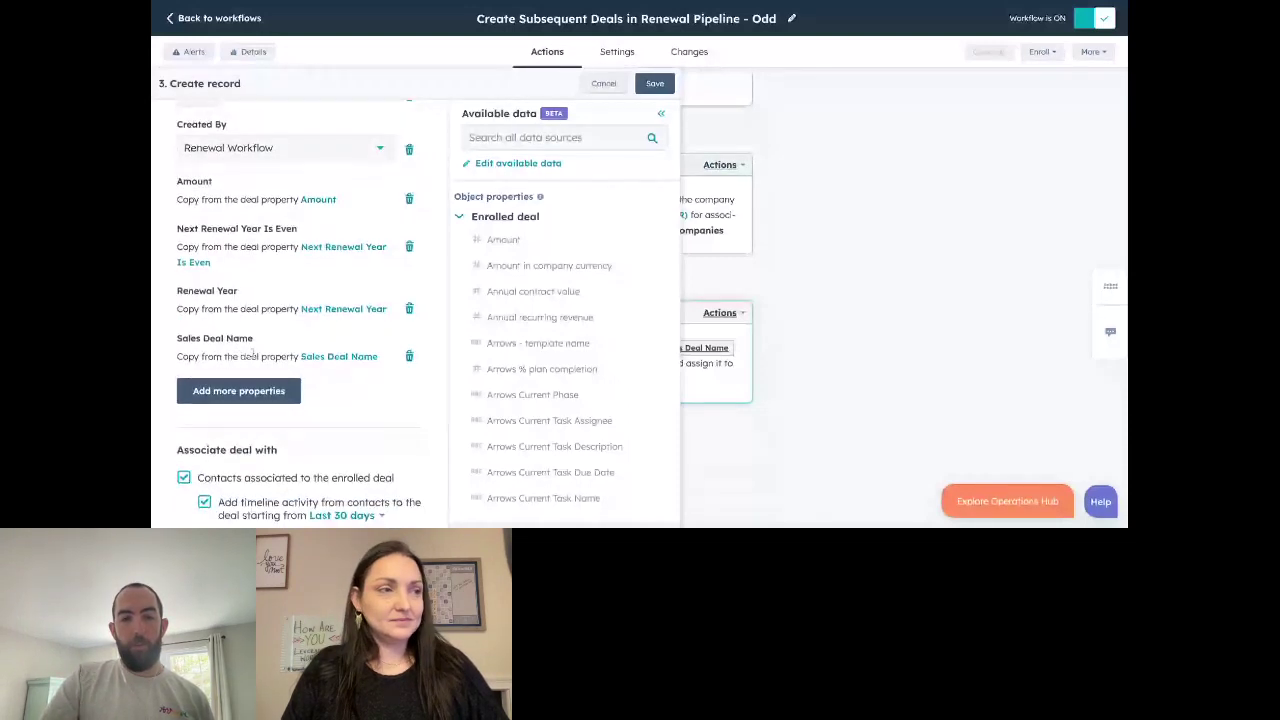
scroll(240, 345, "down", 1)
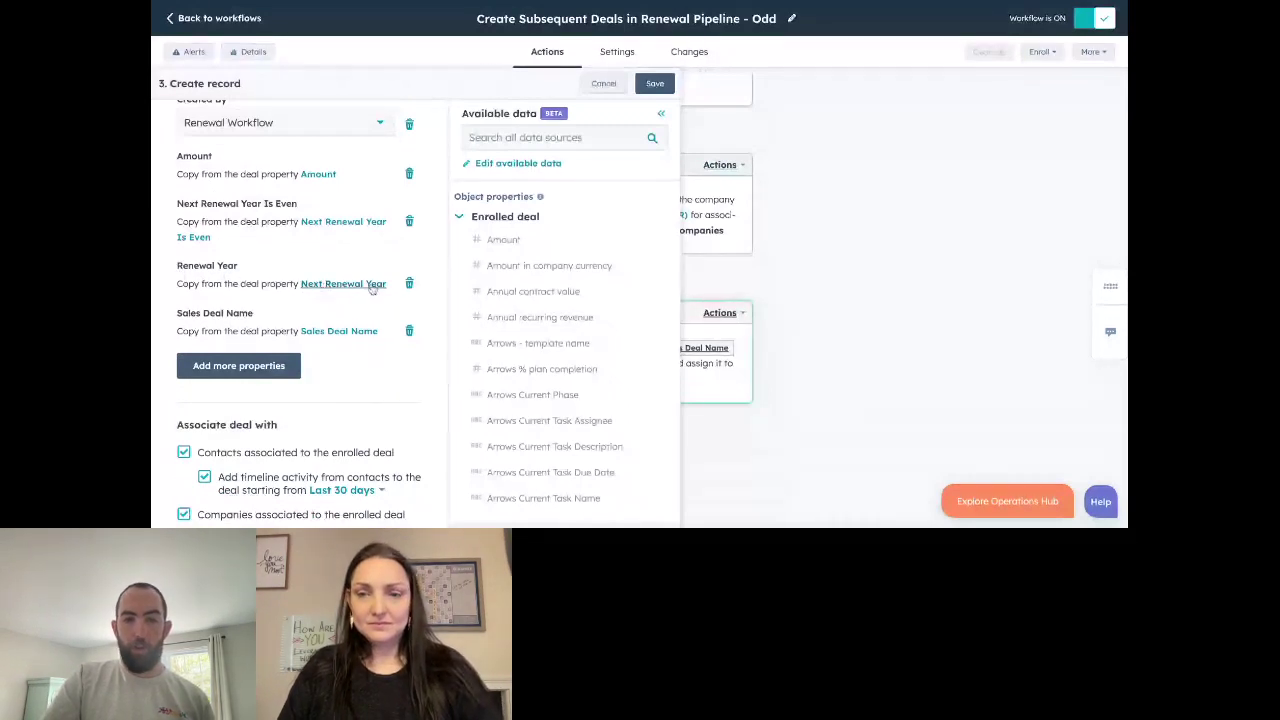
scroll(306, 270, "up", 1)
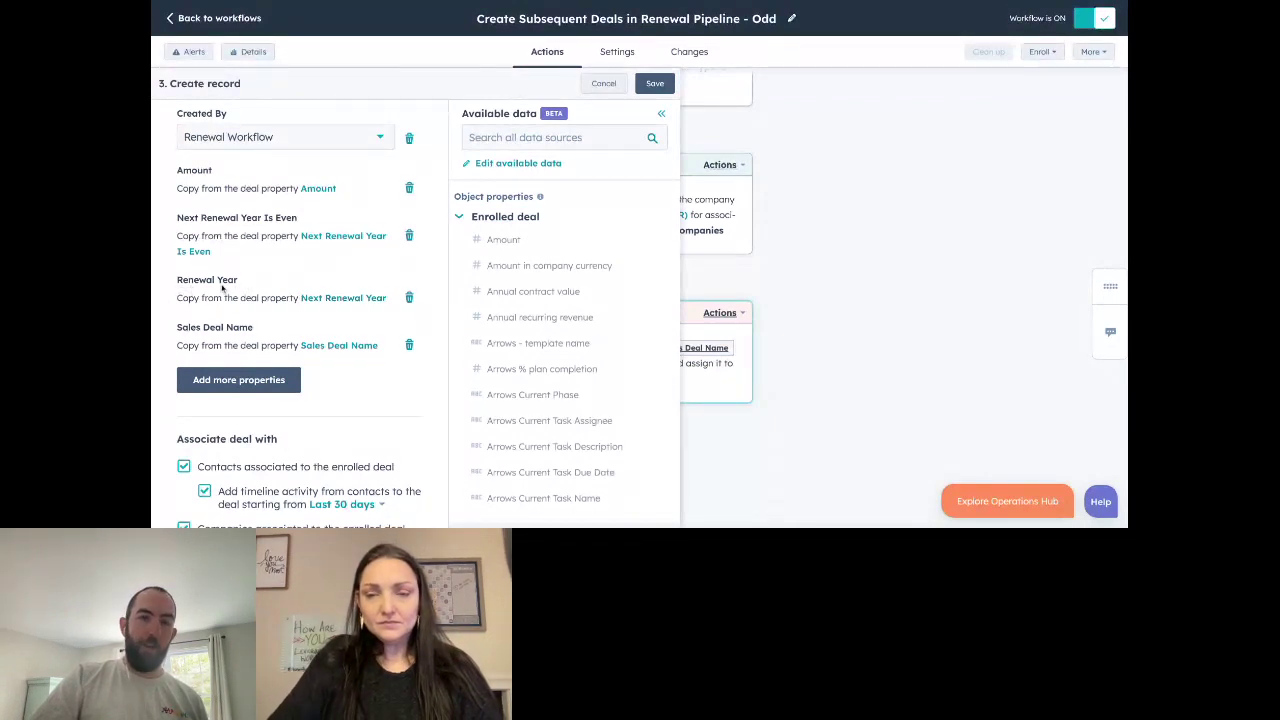
scroll(240, 273, "down", 1)
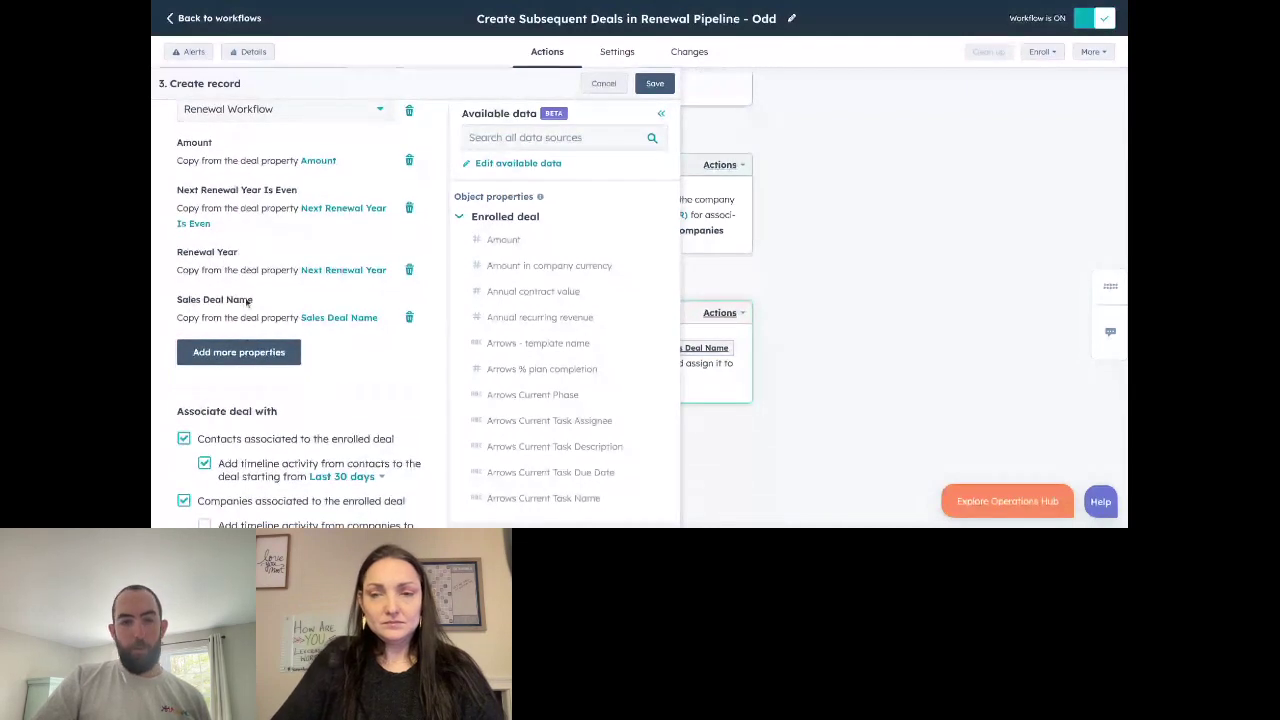
scroll(224, 305, "down", 1)
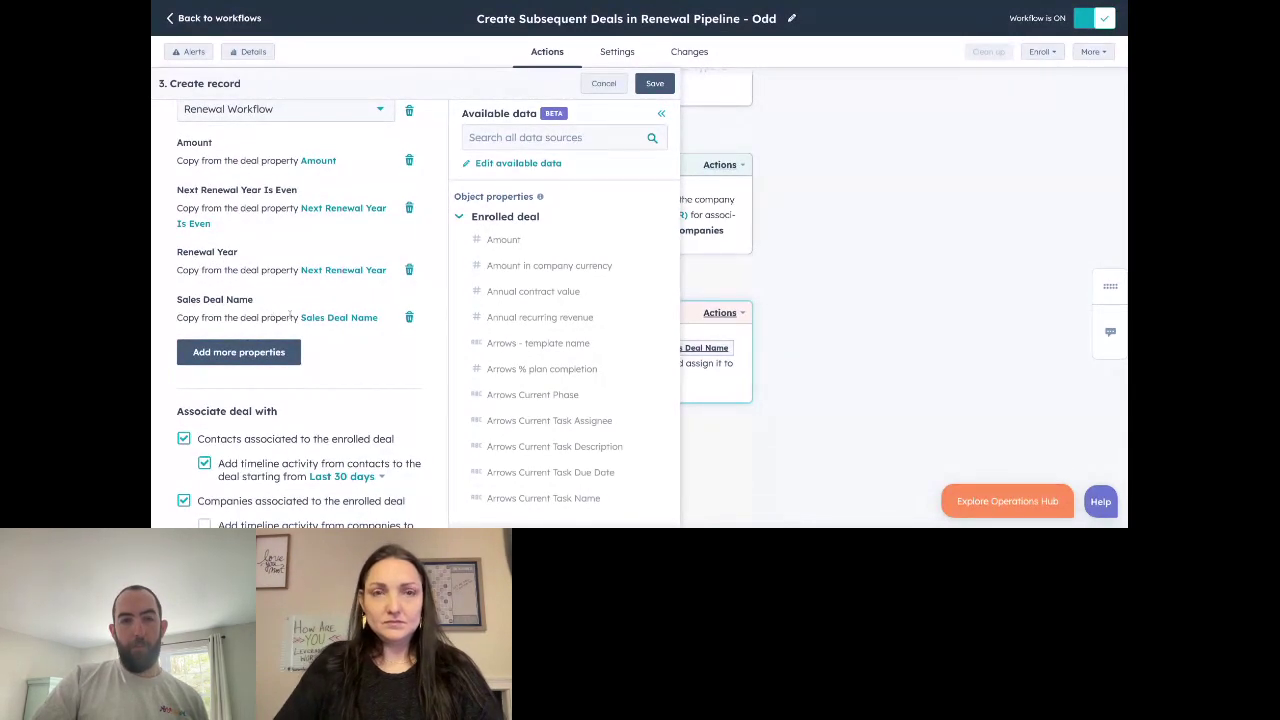
Inspect the Sales Deal Name and Next Renewal Year tokens in the new deal's name and close the Create record settings without saving.
scroll(312, 320, "up", 3)
scroll(321, 287, "up", 4)
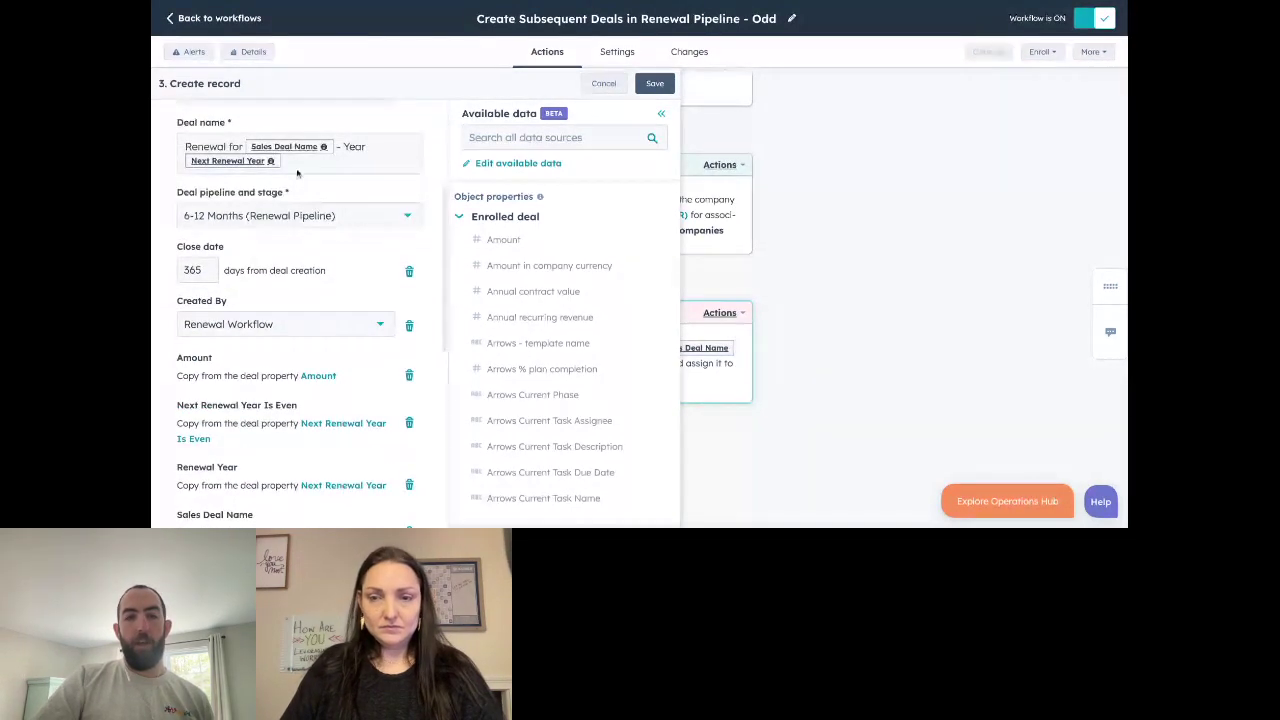
left_click(298, 163)
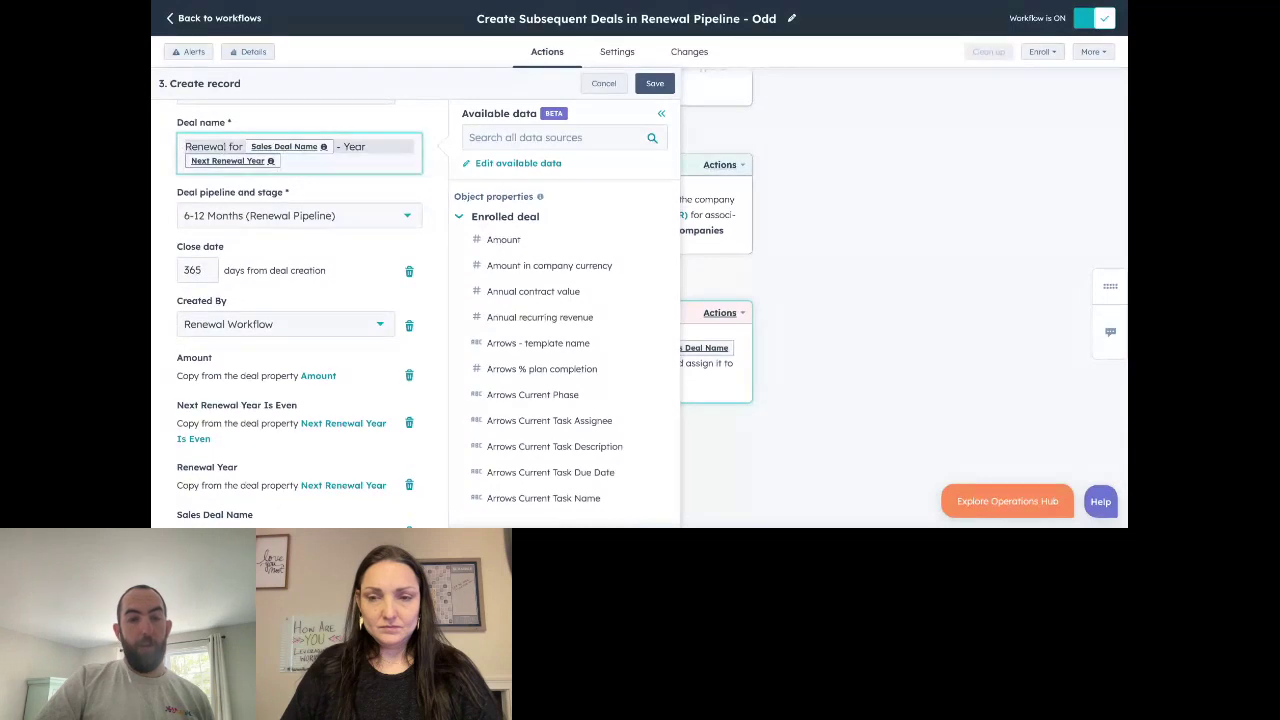
left_click(222, 146)
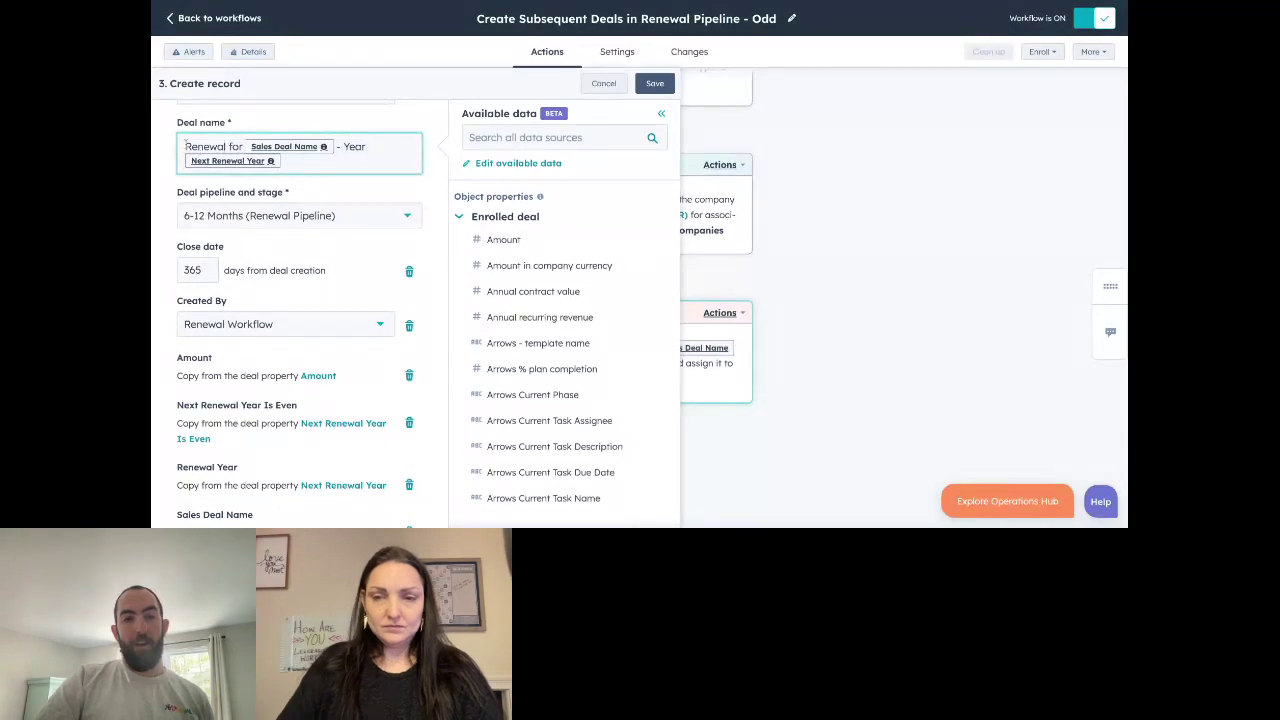
left_click_drag(185, 145, 322, 157)
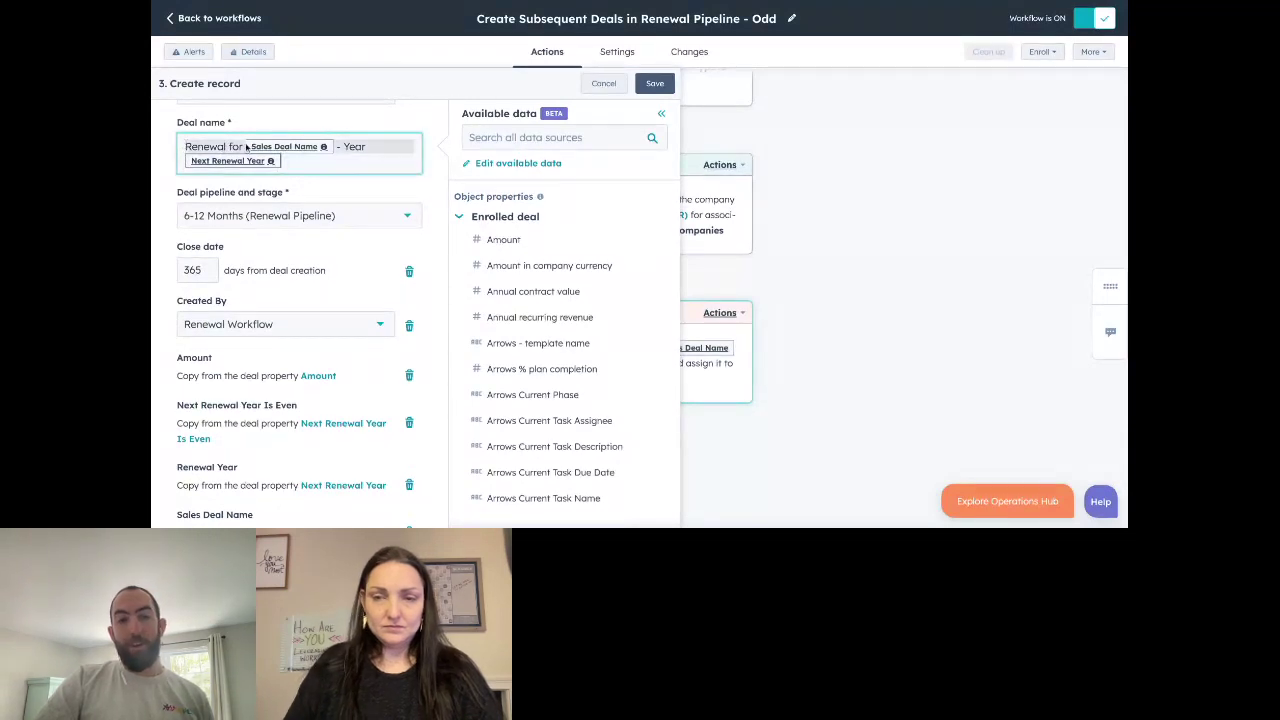
left_click(340, 164)
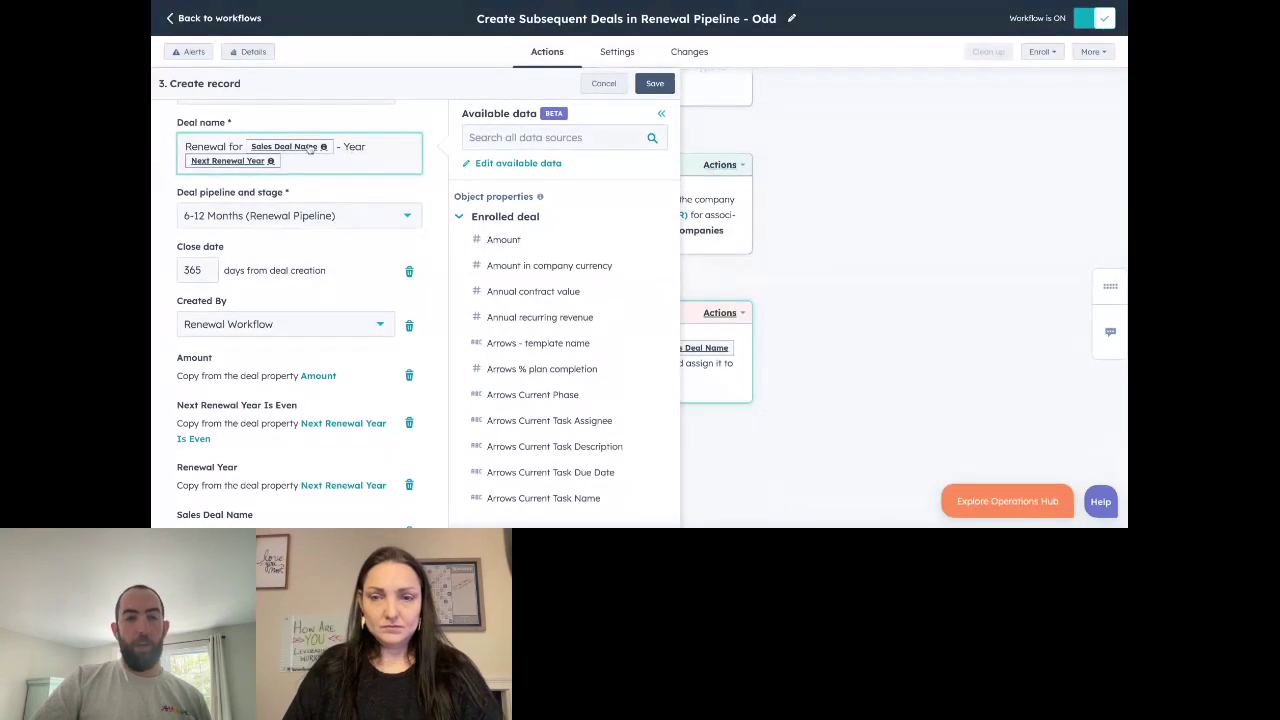
scroll(316, 157, "down", 1)
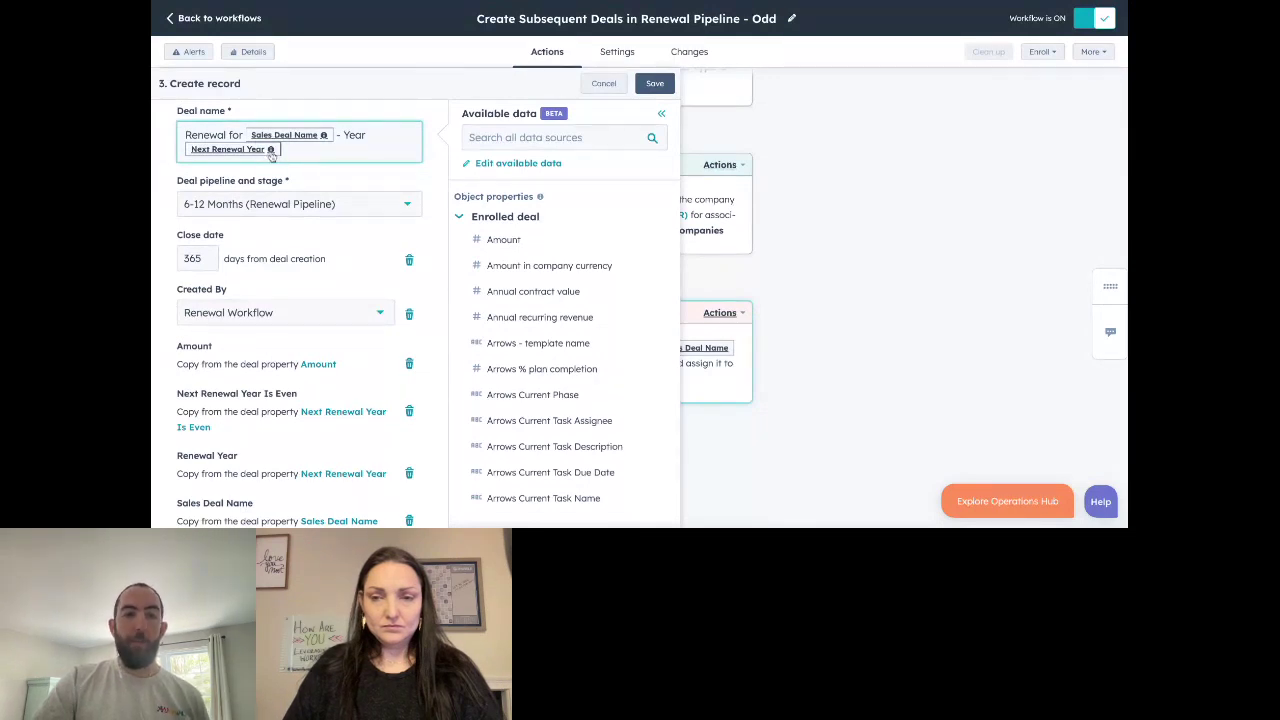
scroll(318, 204, "down", 2)
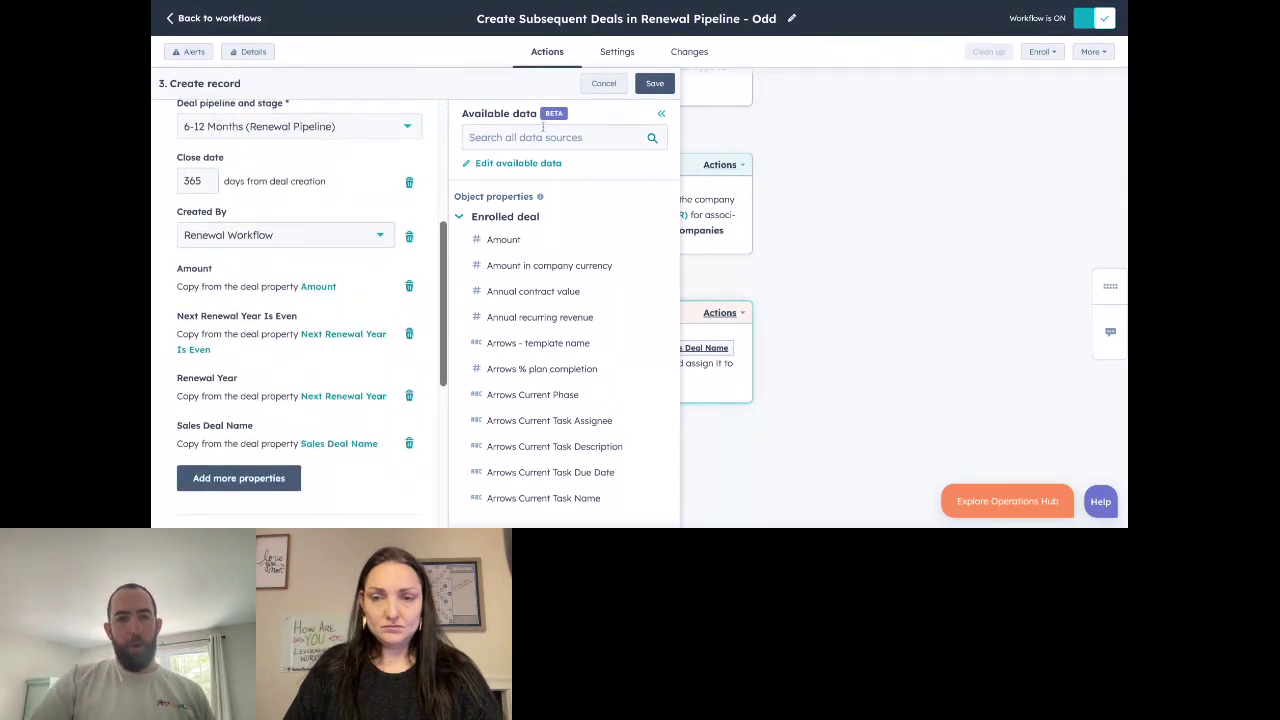
left_click(603, 84)
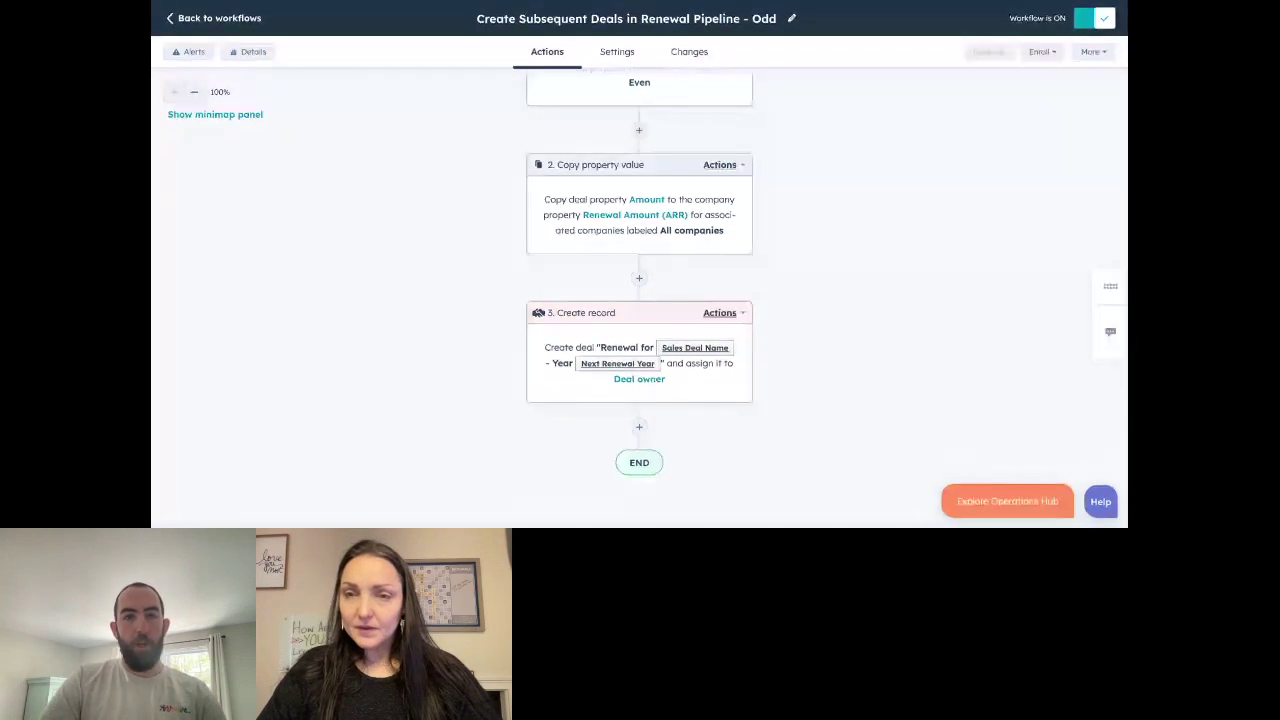
Leave the odd-year subsequent deals workflow and open the Prepare to start onboarding (ticket setup) workflow.
scroll(632, 131, "up", 3)
scroll(632, 131, "up", 2)
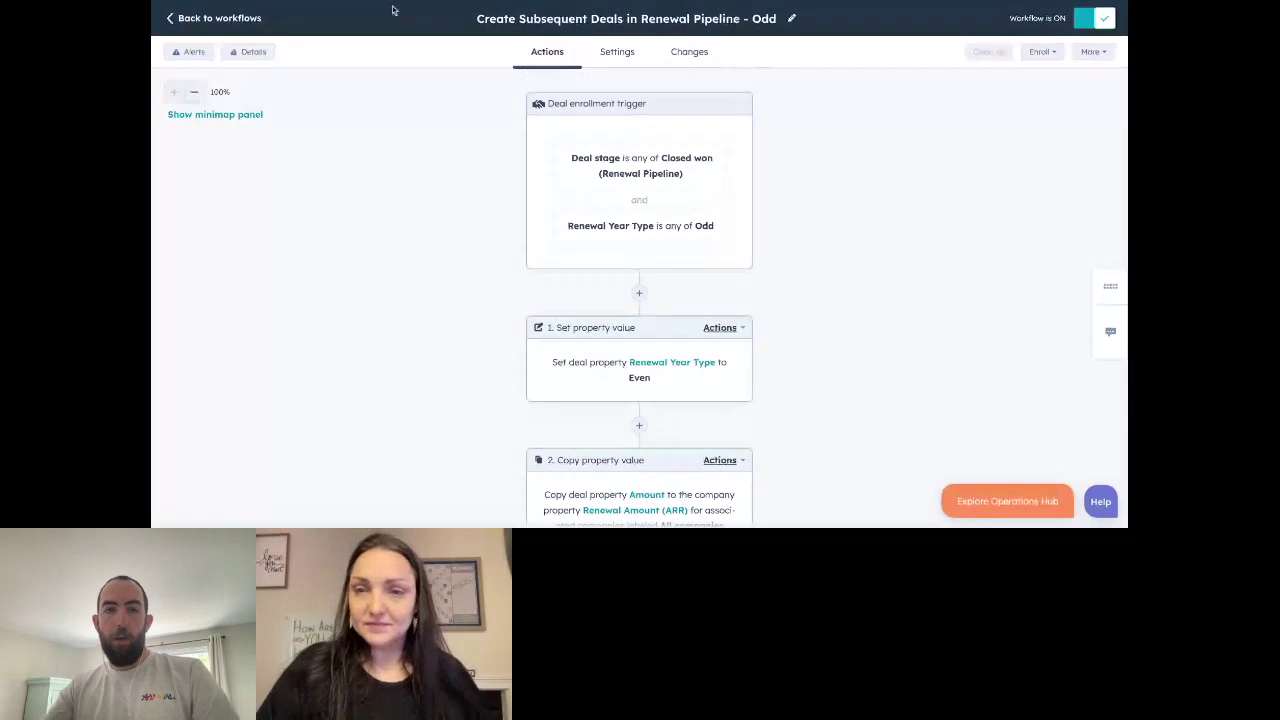
left_click(225, 18)
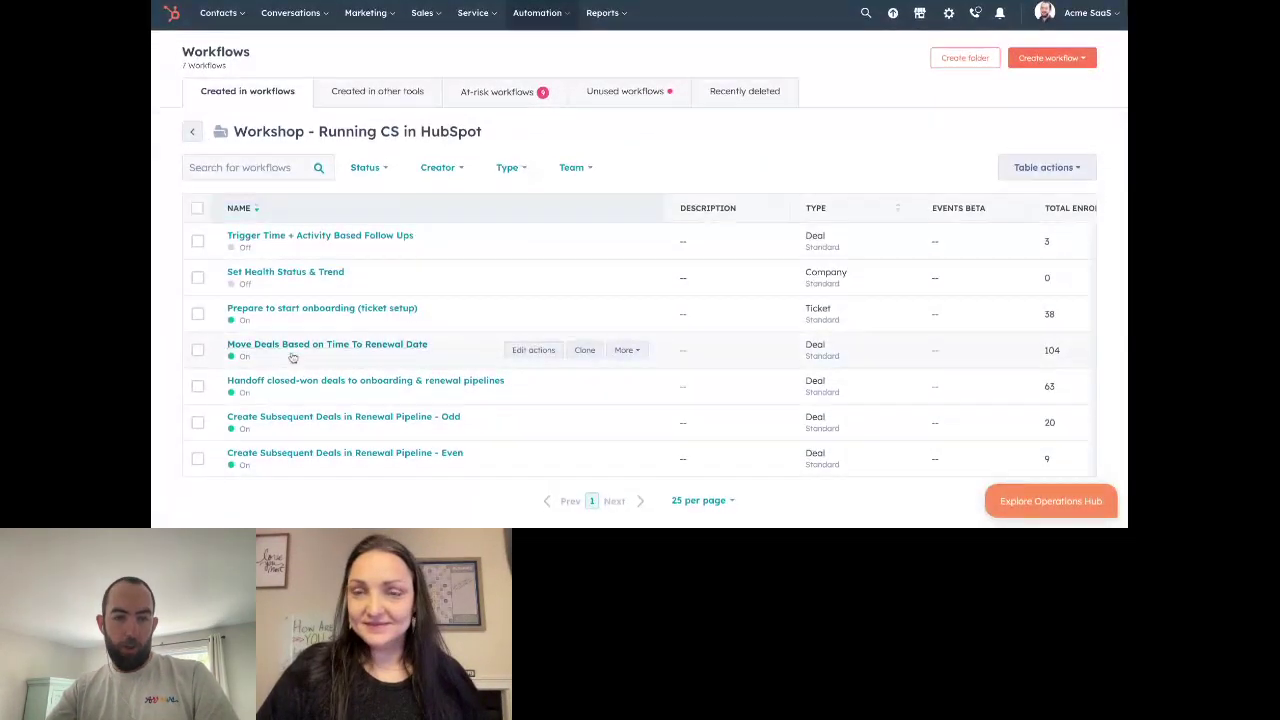
left_click(342, 313)
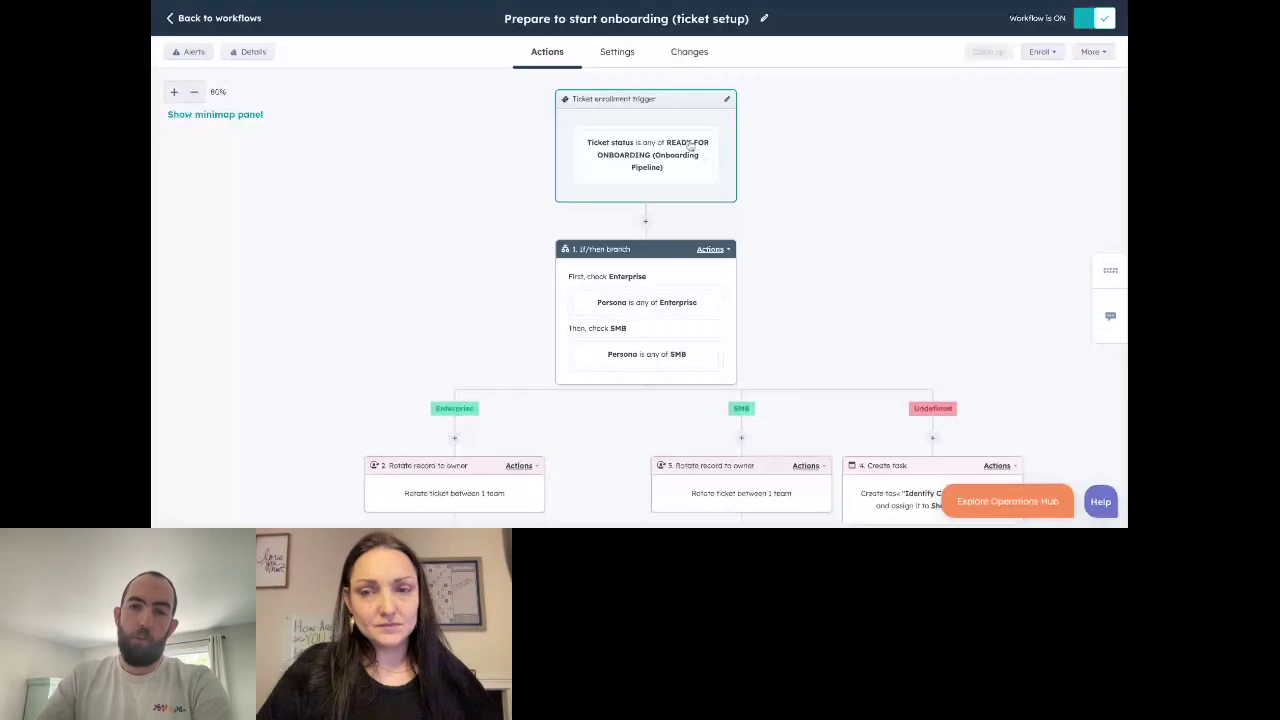
Examine the persona branch and check which teams the Enterprise and SMB tickets rotate between, leaving both rotation actions unchanged.
scroll(647, 194, "down", 3)
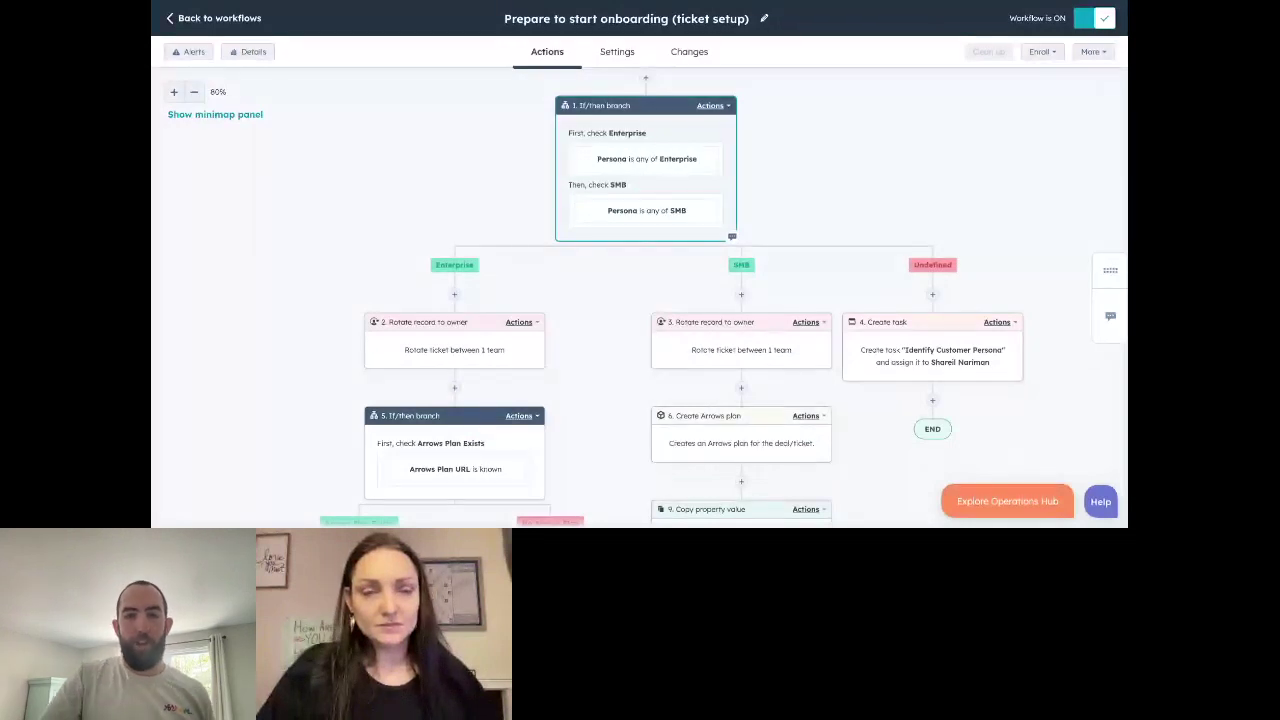
scroll(654, 200, "down", 1)
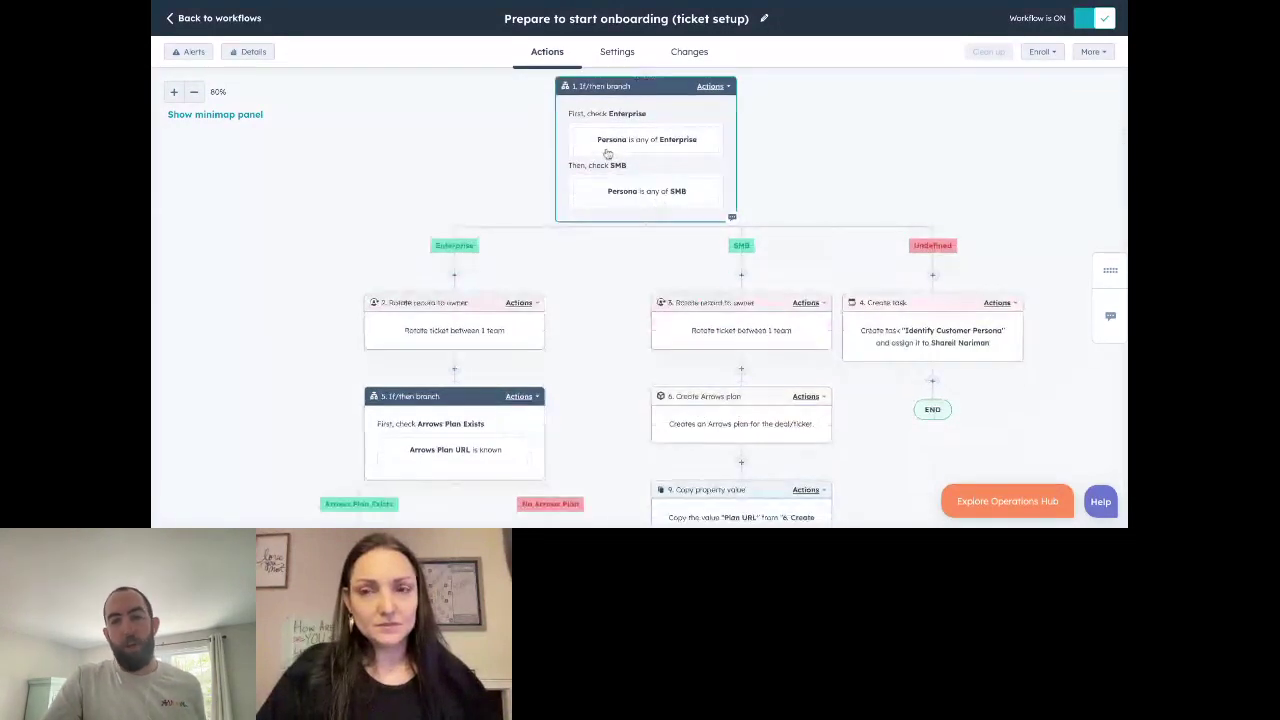
scroll(620, 147, "up", 1)
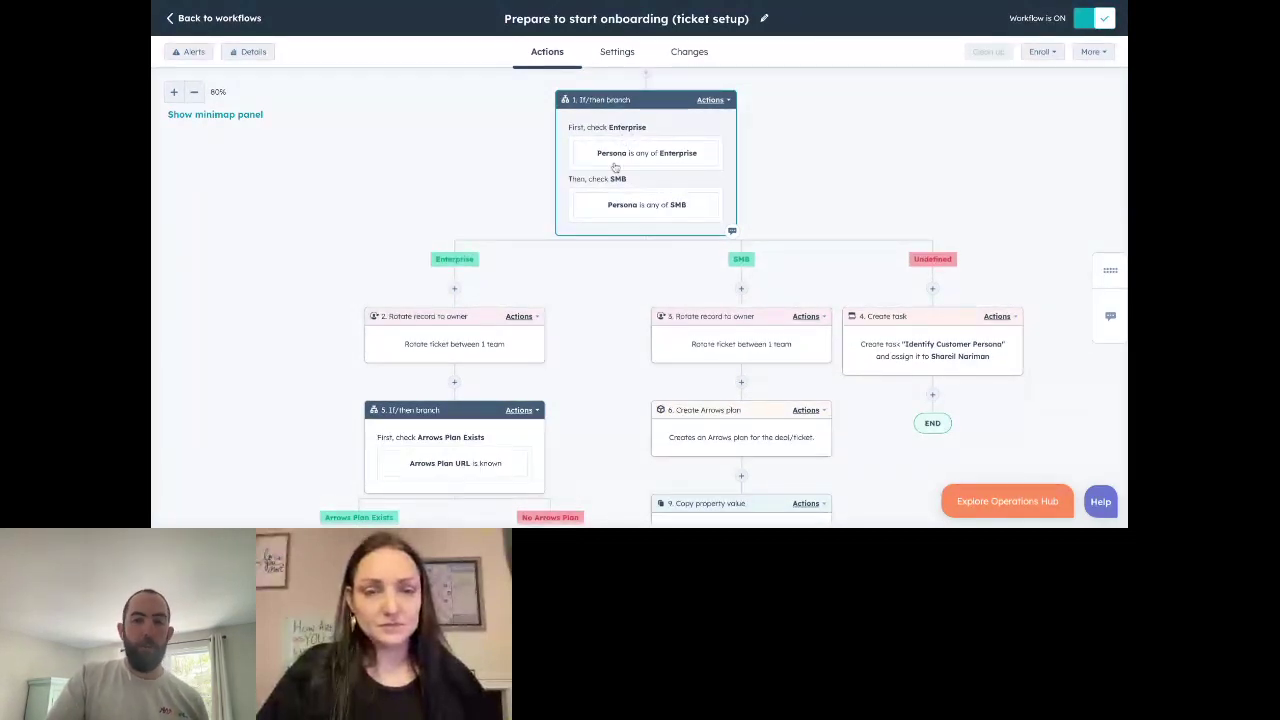
scroll(597, 246, "down", 2)
left_click(461, 247)
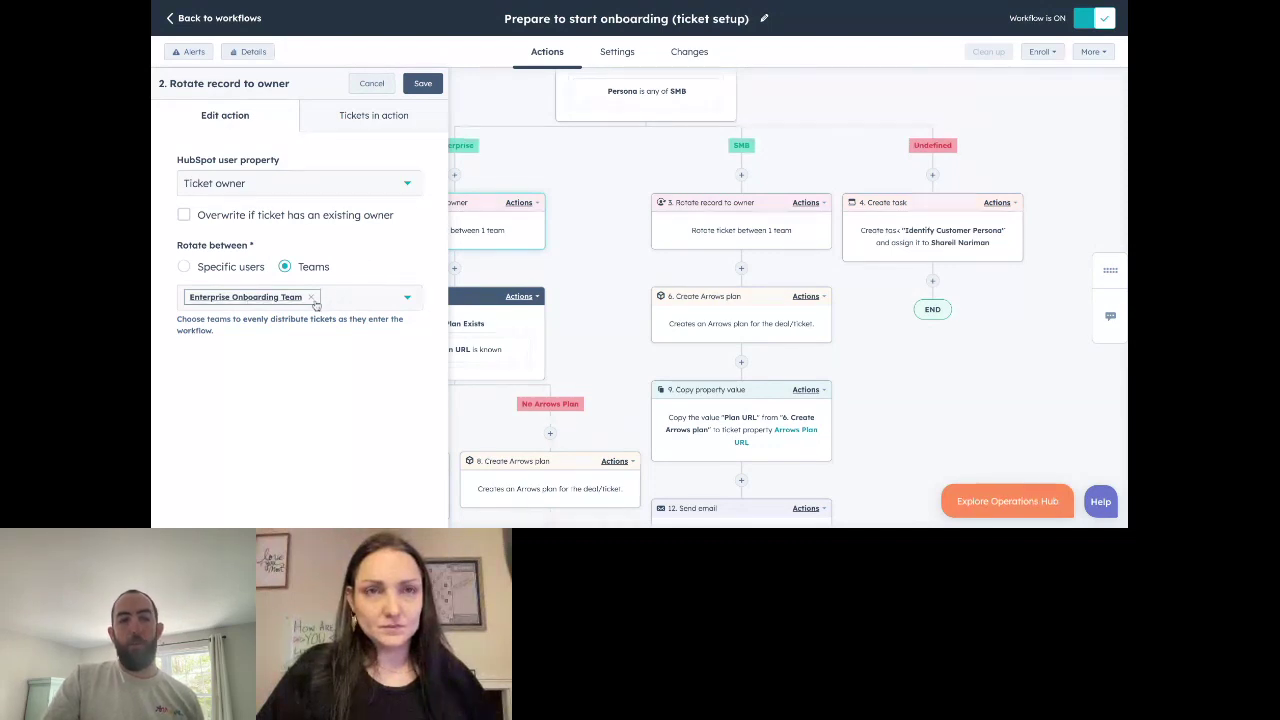
left_click(371, 83)
left_click(725, 238)
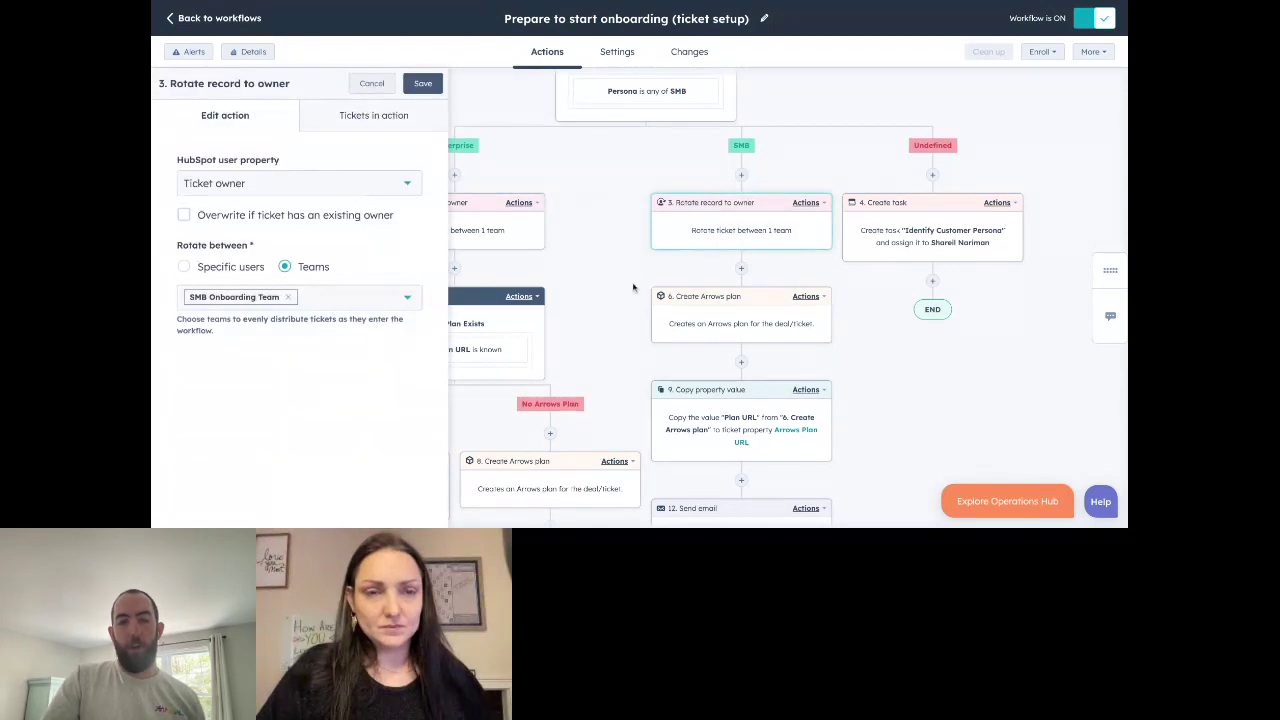
left_click(371, 83)
Examine the Enterprise path's If/then branch that checks whether an Arrows plan exists, alongside the SMB path's Create Arrows plan action.
scroll(615, 247, "down", 2)
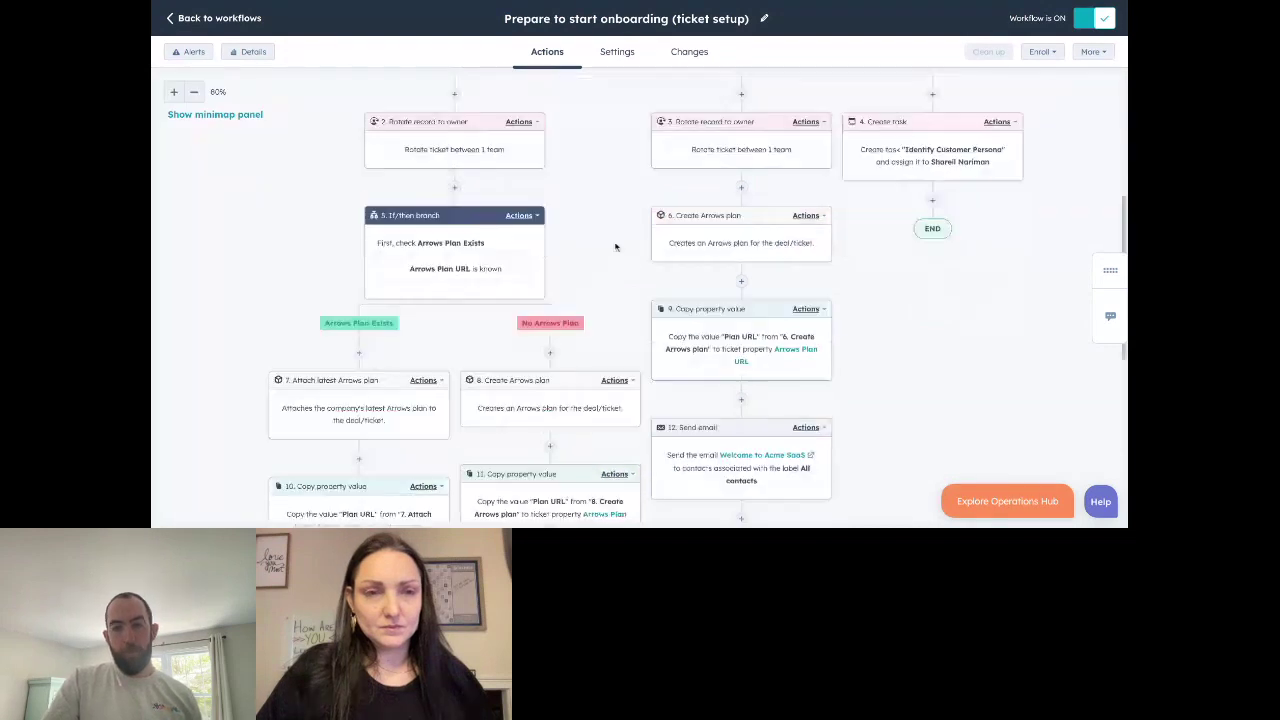
scroll(615, 247, "down", 1)
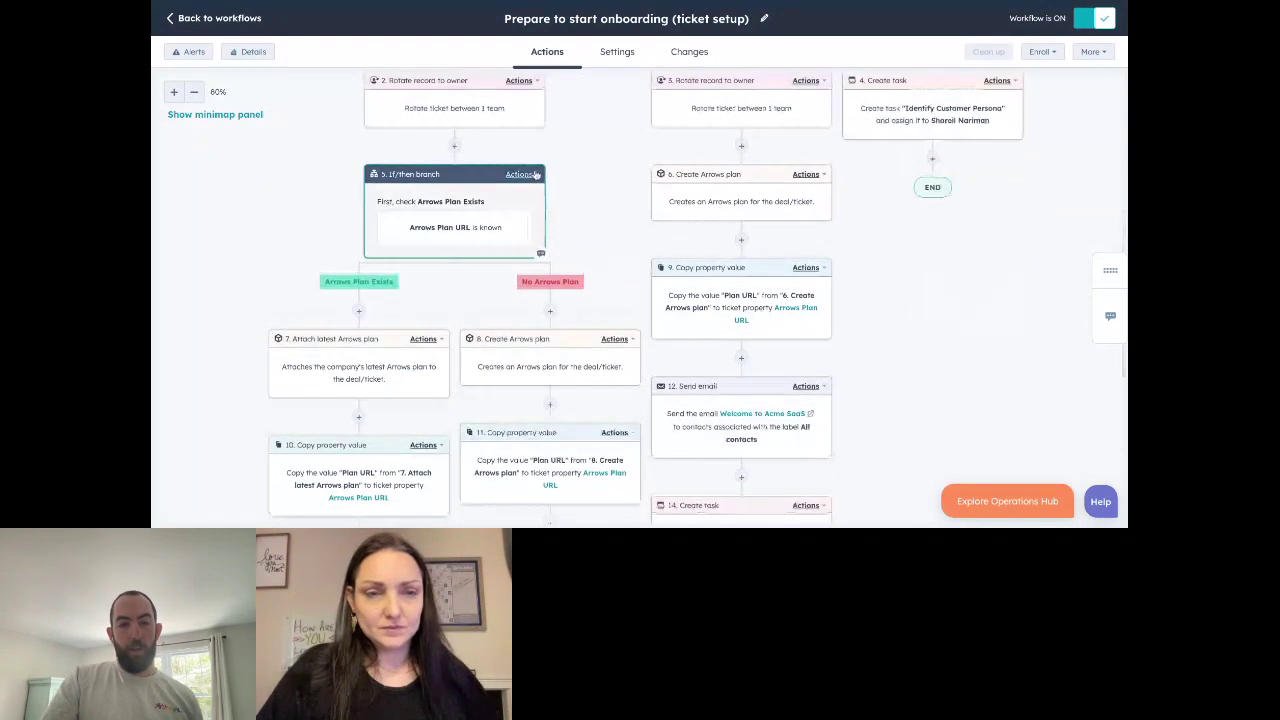
scroll(520, 210, "down", 1)
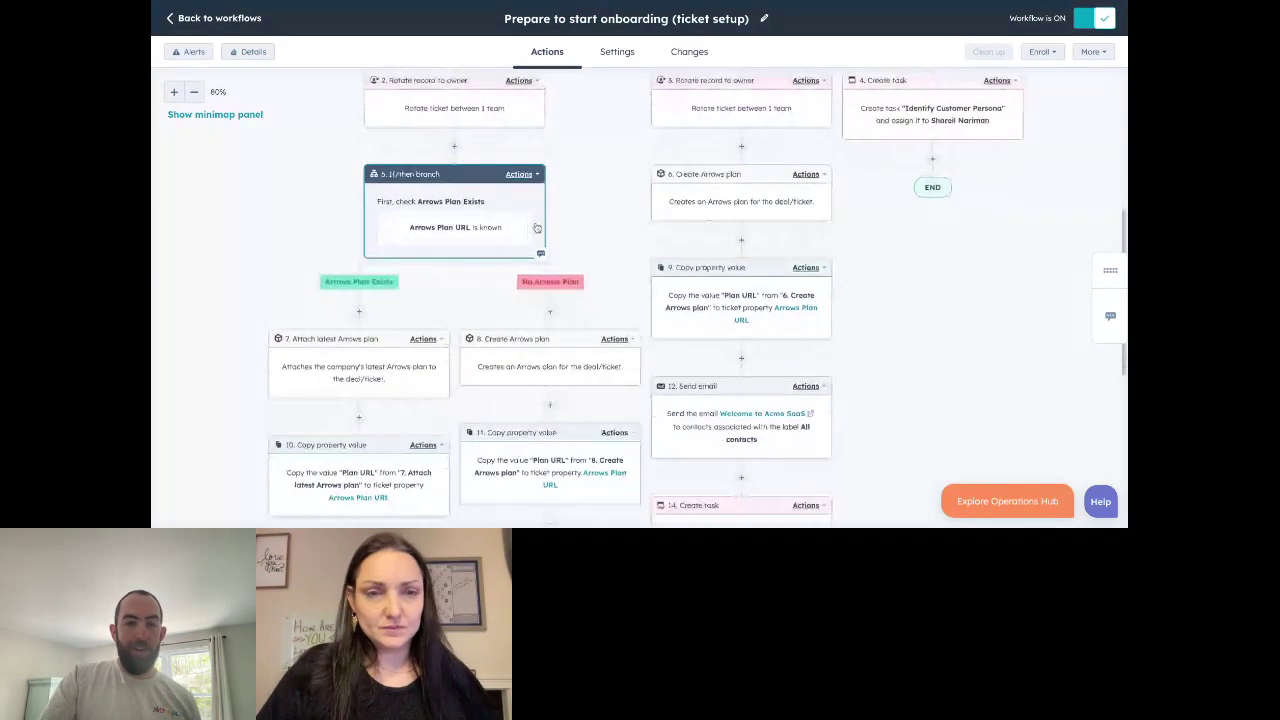
scroll(549, 192, "up", 1)
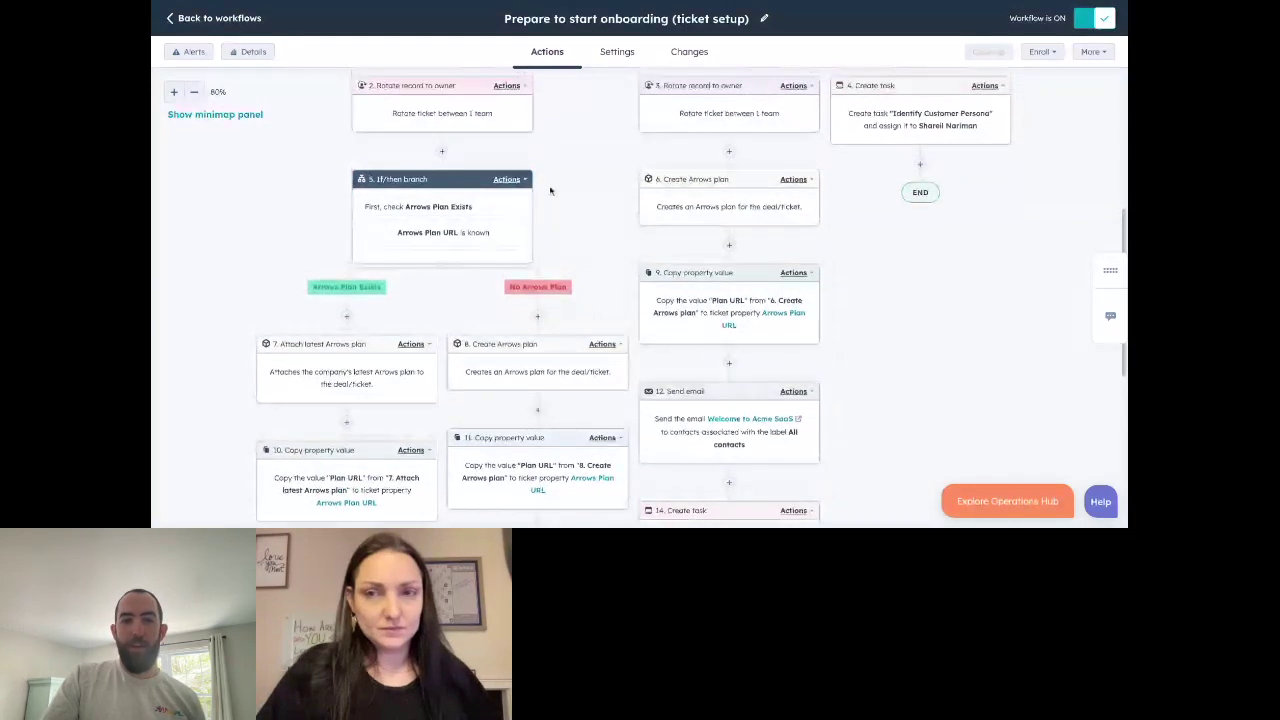
scroll(550, 190, "up", 1)
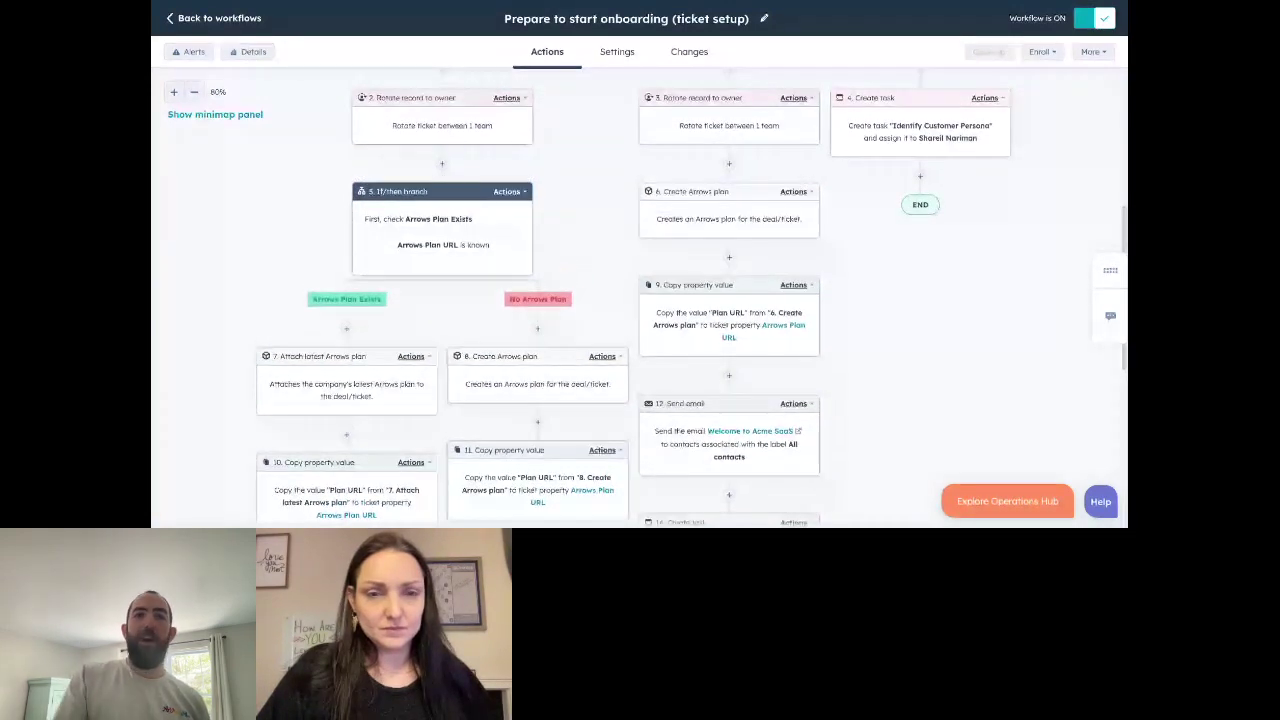
scroll(523, 171, "up", 1)
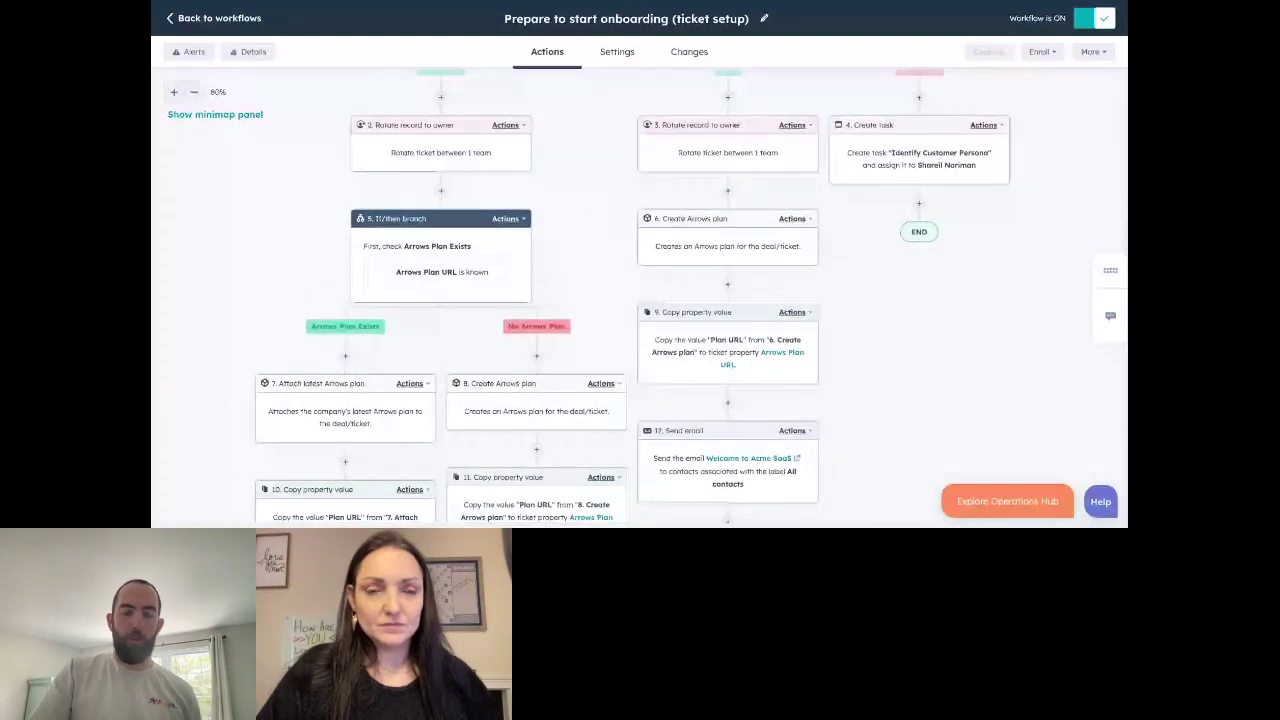
scroll(561, 216, "down", 1)
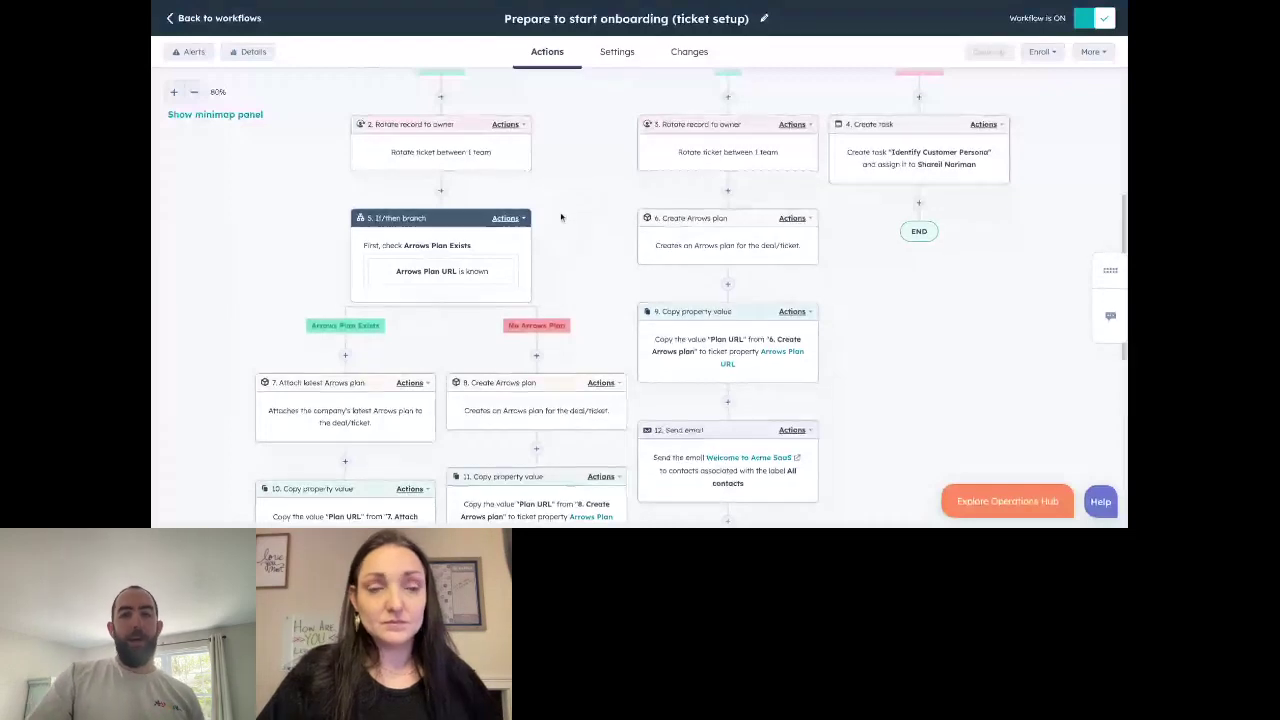
scroll(561, 216, "down", 1)
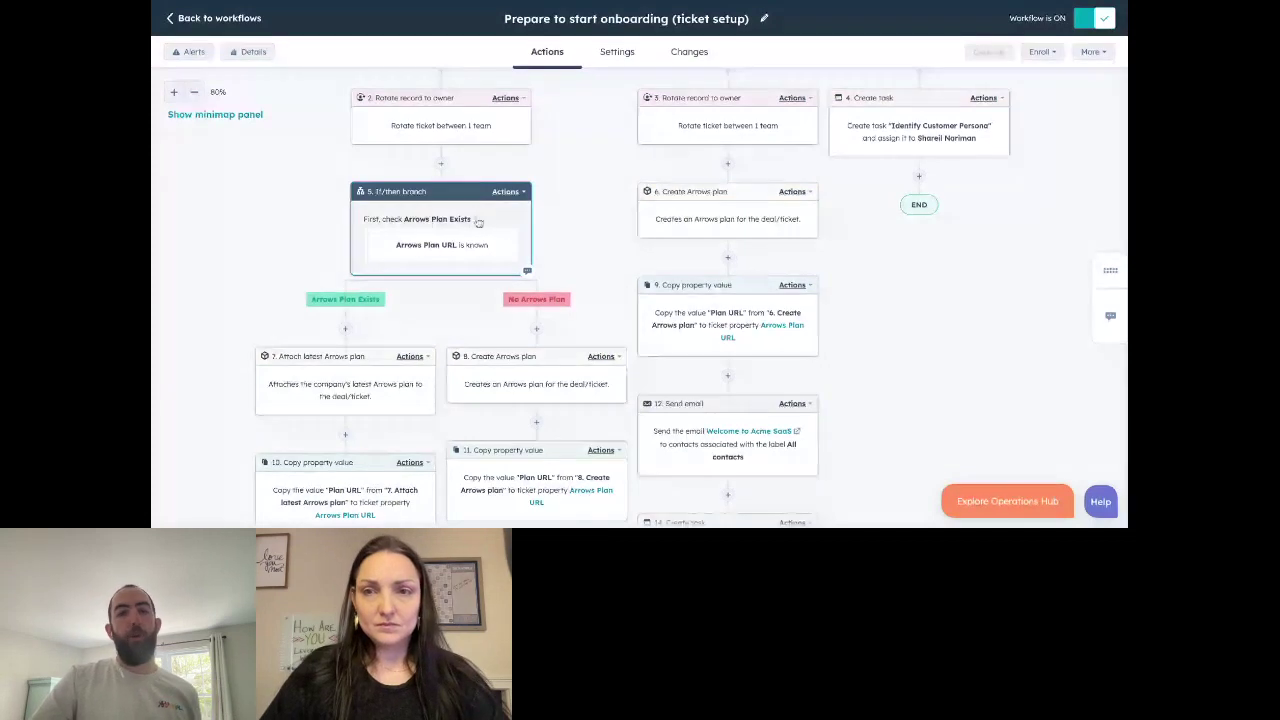
scroll(470, 240, "down", 1)
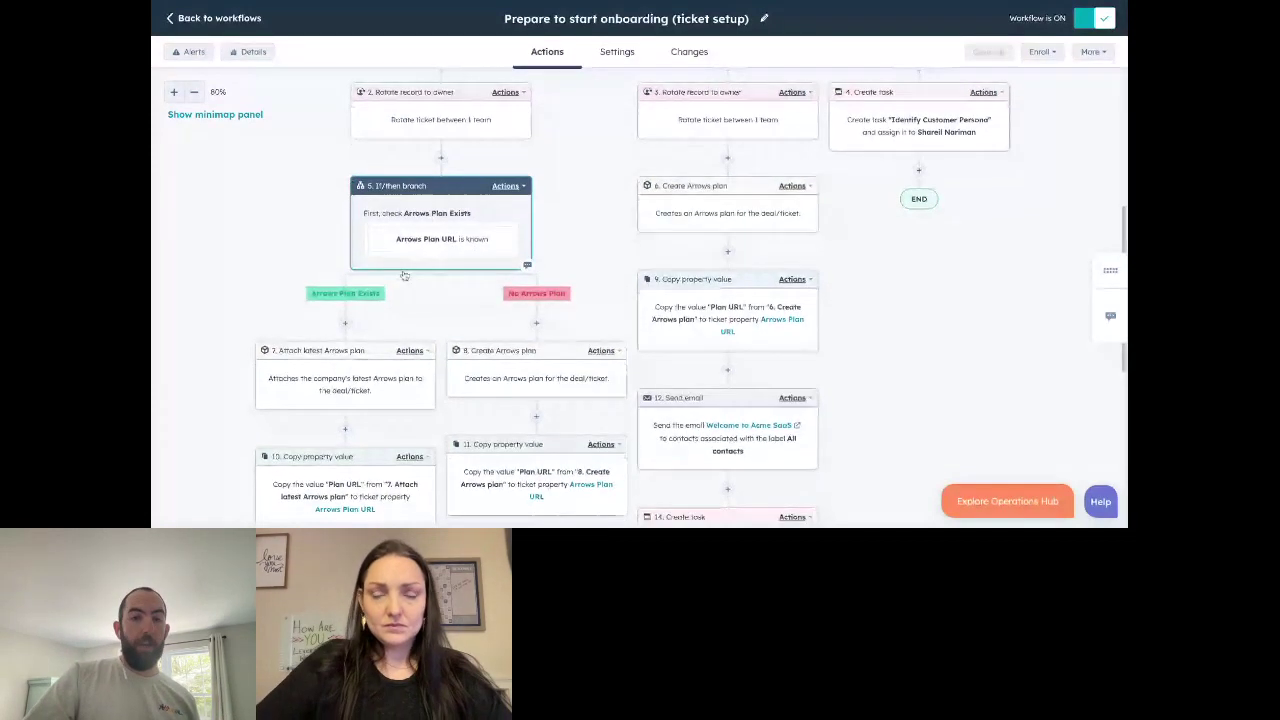
Review the remaining onboarding actions, from attaching or creating the Arrows plan and copying its URL to the Prep for handoff tasks.
scroll(446, 236, "down", 1)
scroll(446, 236, "down", 1)
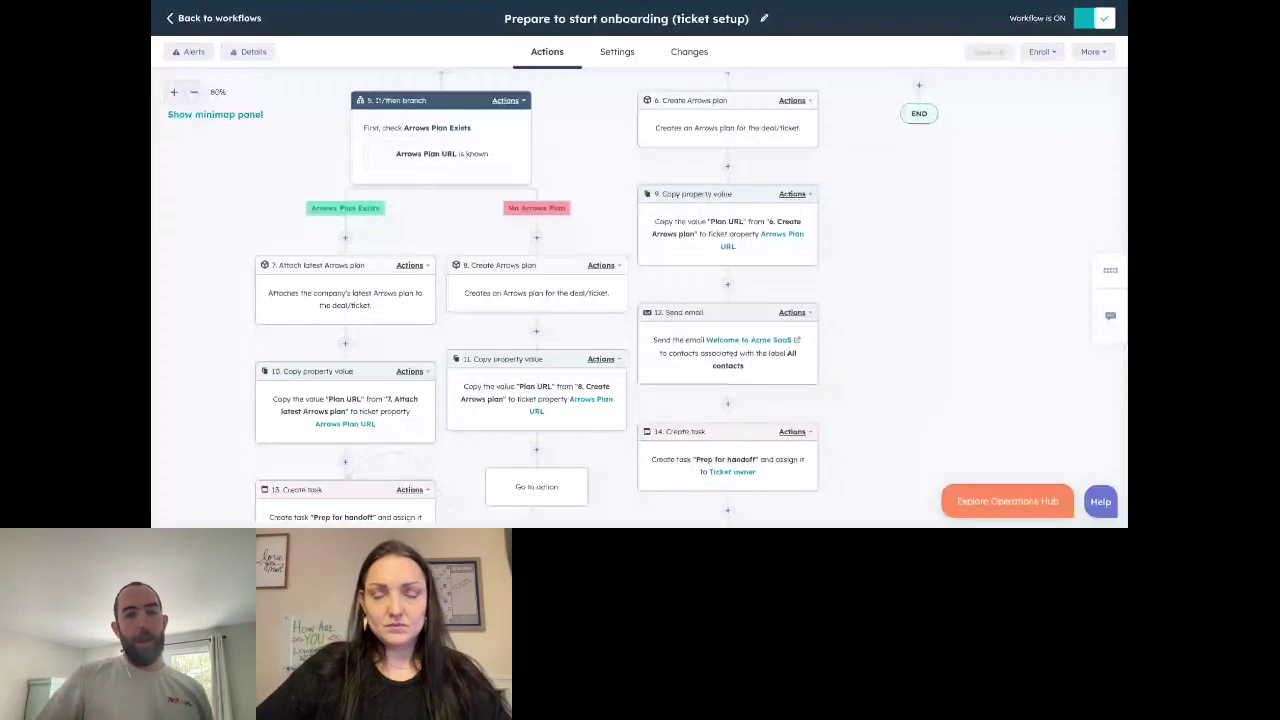
scroll(414, 177, "down", 1)
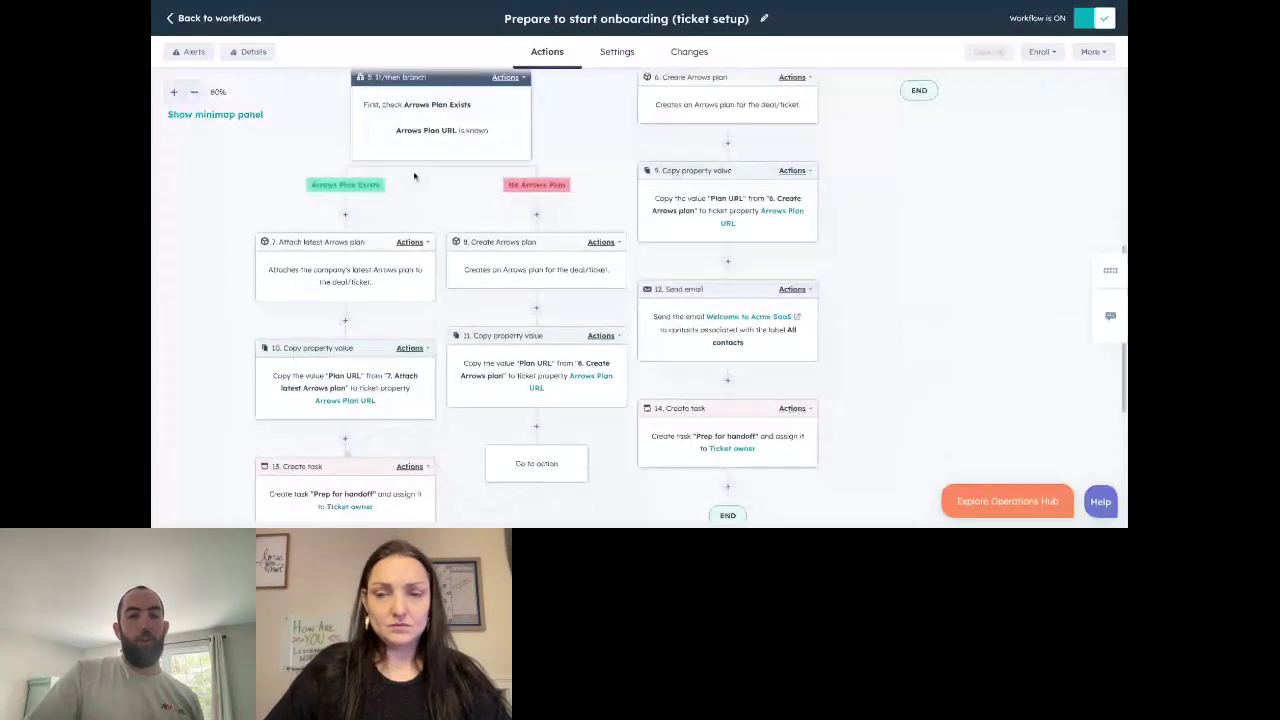
scroll(414, 177, "up", 1)
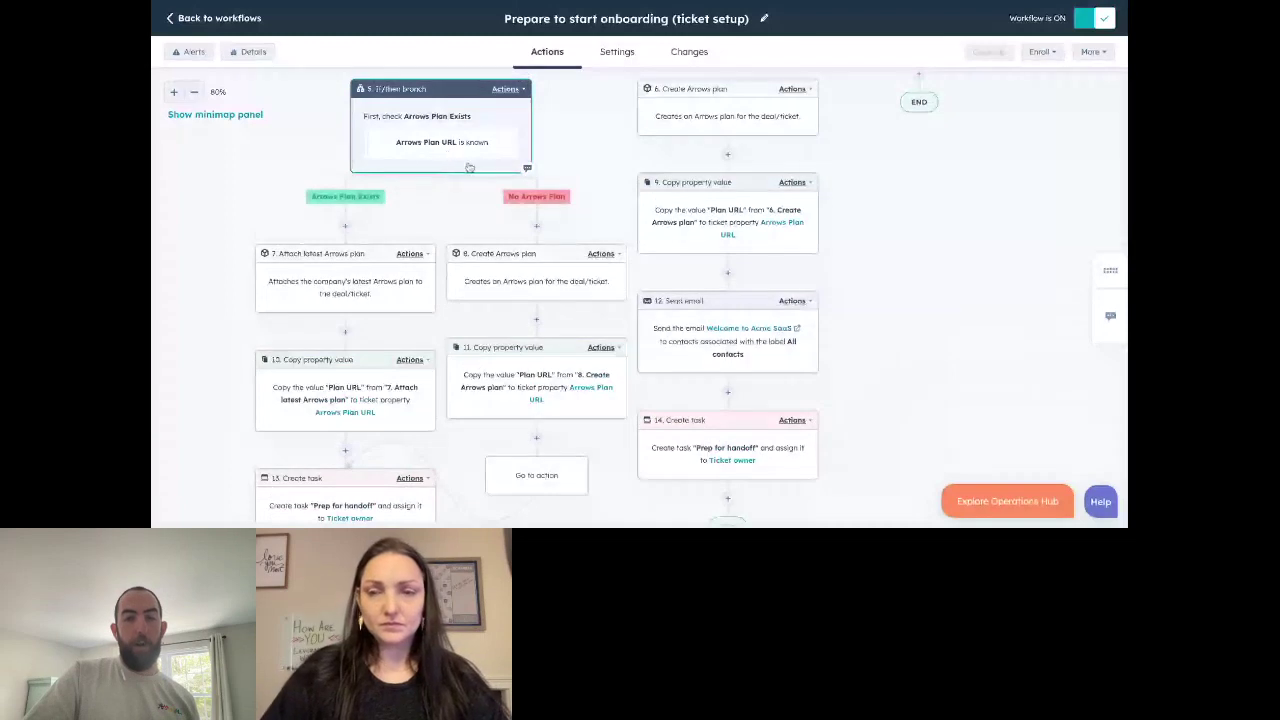
scroll(469, 167, "down", 3)
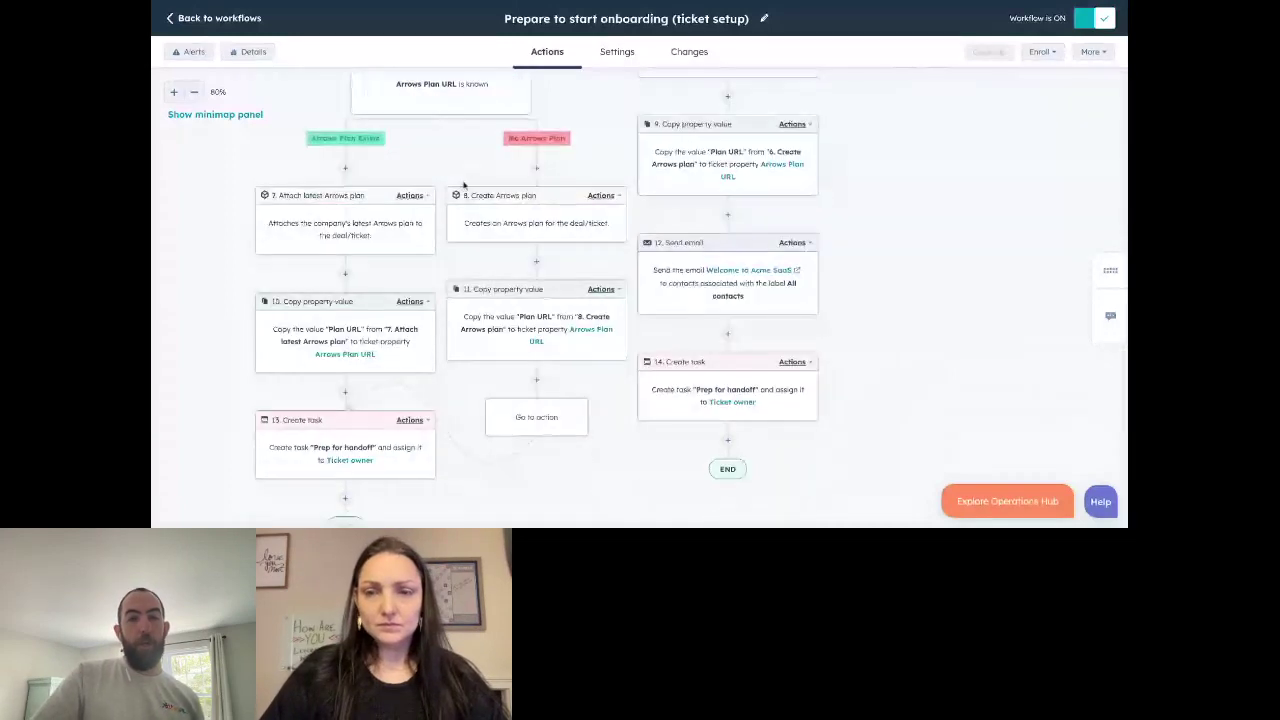
scroll(469, 167, "down", 3)
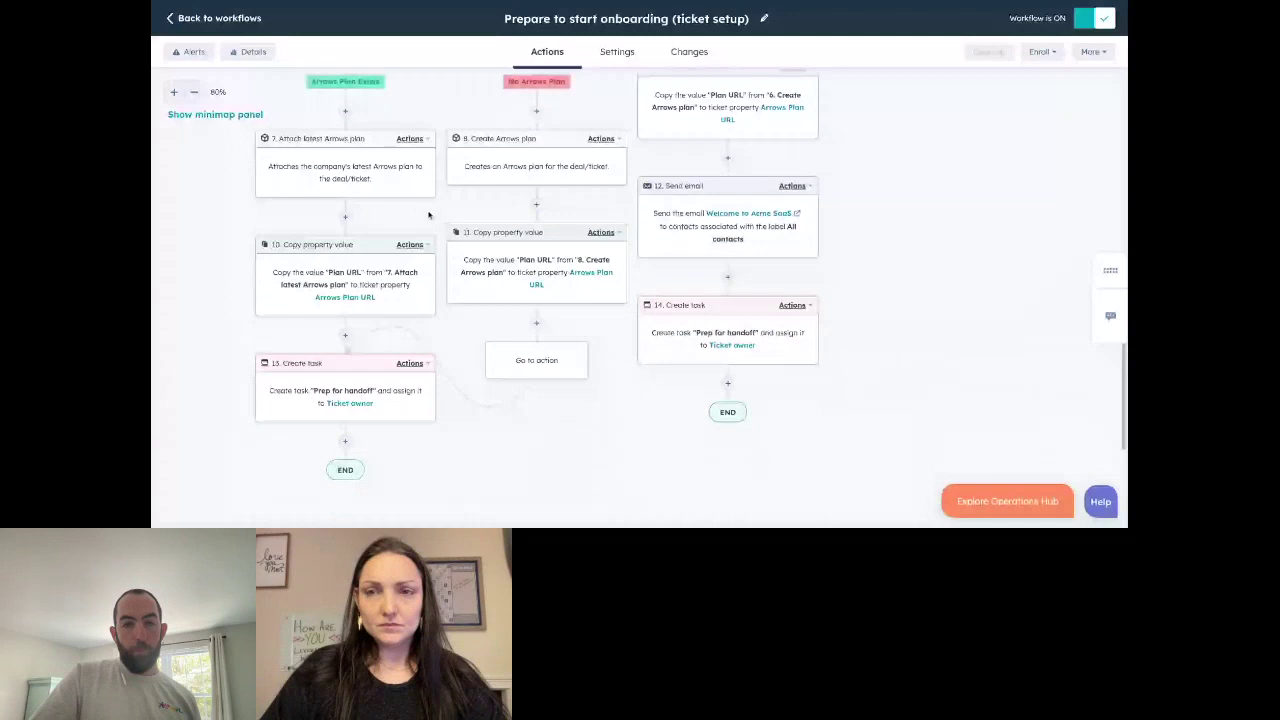
Examine the SMB path from creating the Arrows plan and copying its URL to the Welcome to Acme SaaS email and Prep for handoff task.
scroll(517, 180, "down", 3)
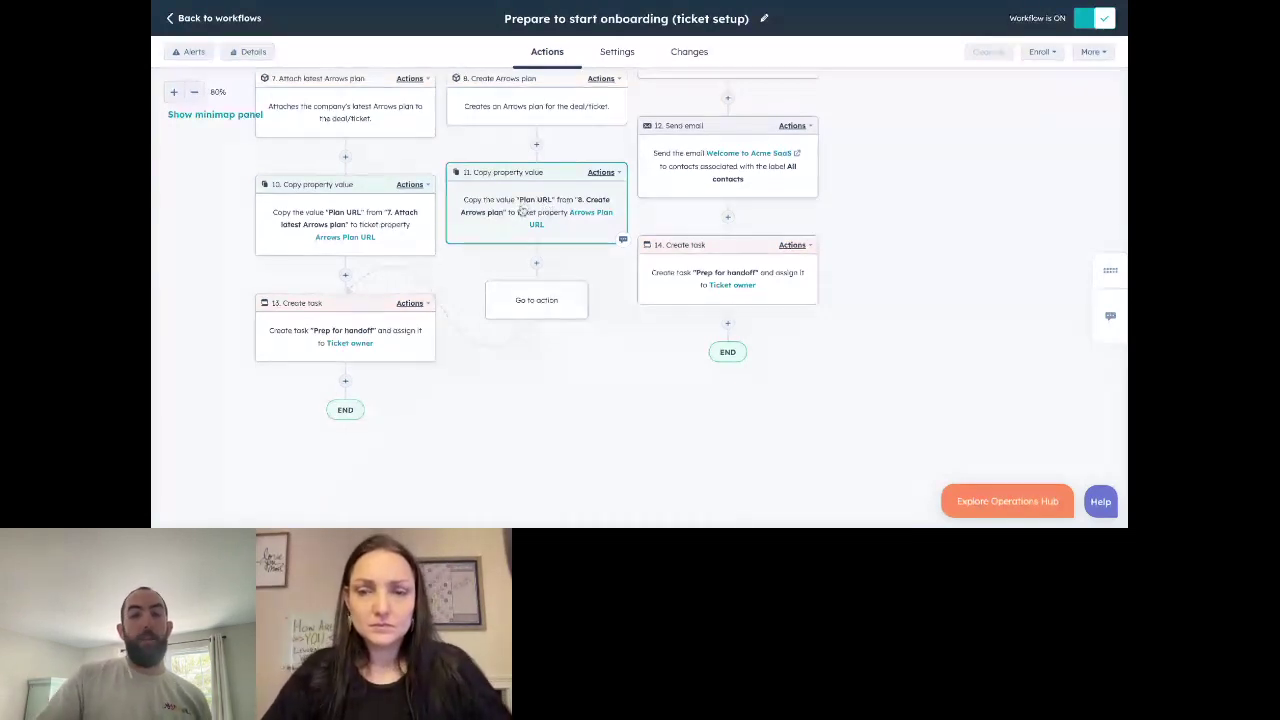
scroll(540, 215, "right", 3)
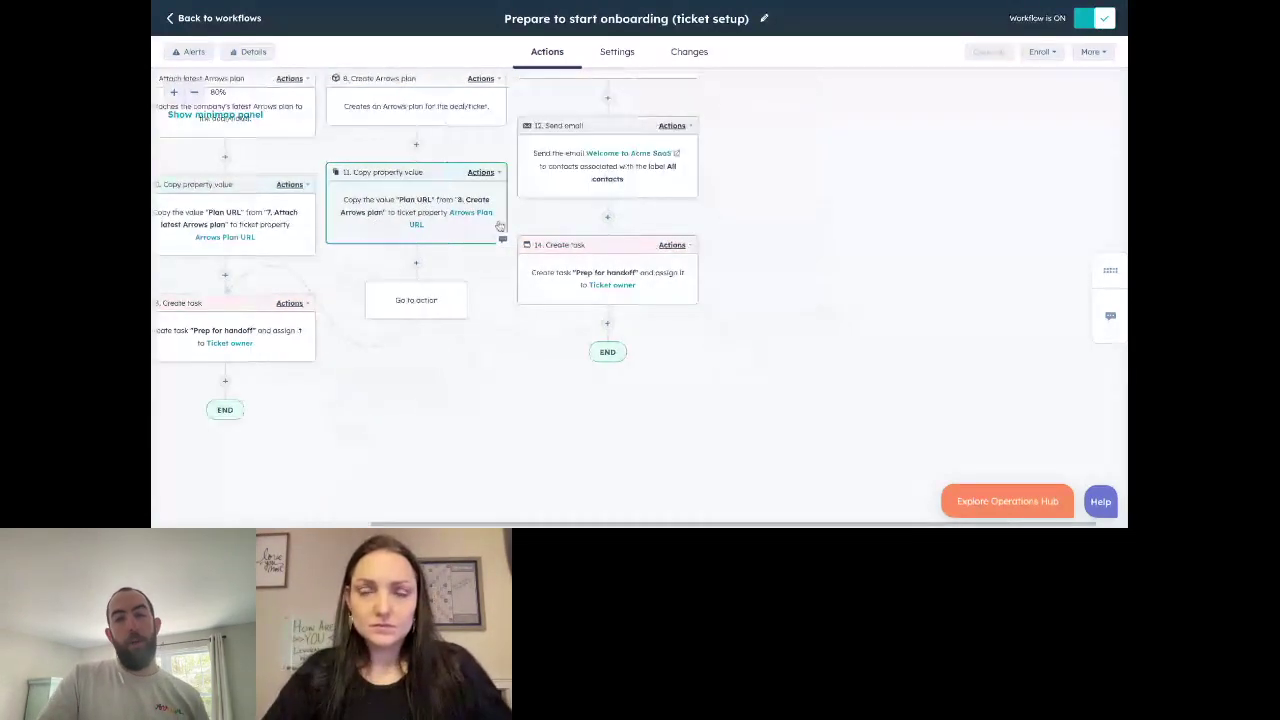
scroll(566, 222, "up", 2)
scroll(566, 222, "up", 3)
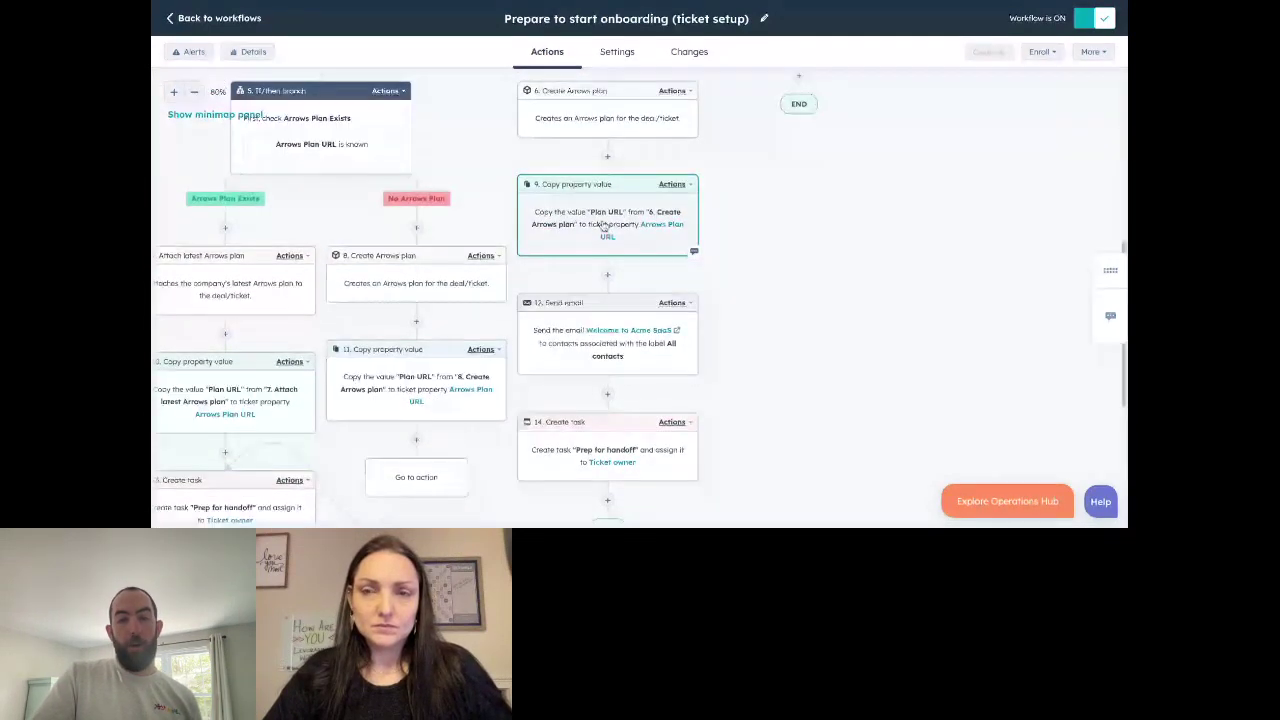
scroll(650, 228, "down", 2)
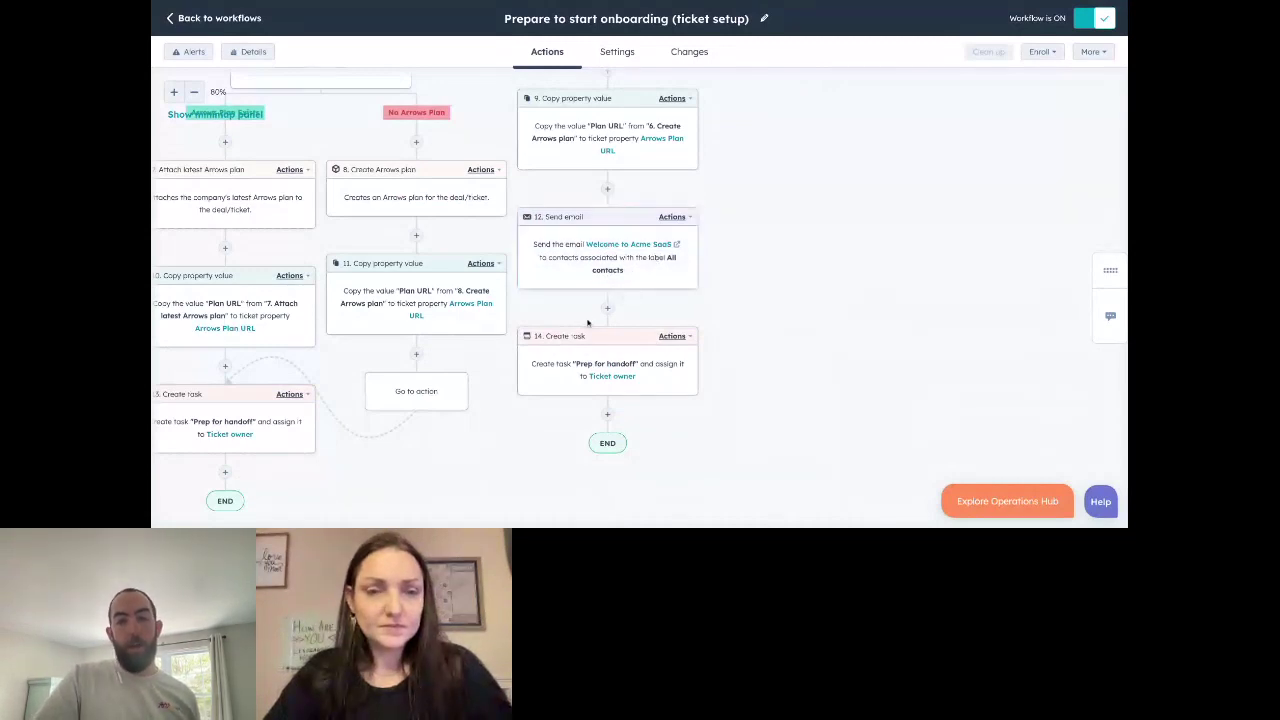
scroll(577, 358, "down", 1)
scroll(590, 355, "left", 1)
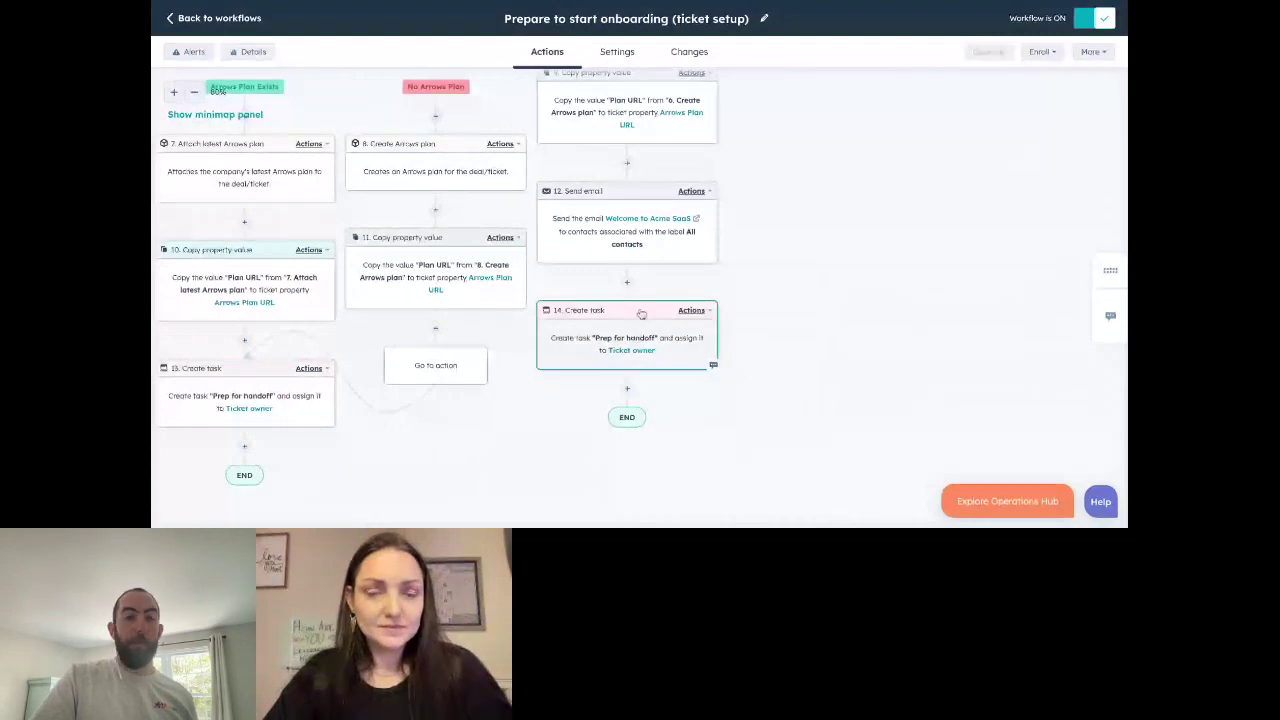
scroll(644, 316, "up", 3)
scroll(657, 311, "up", 10)
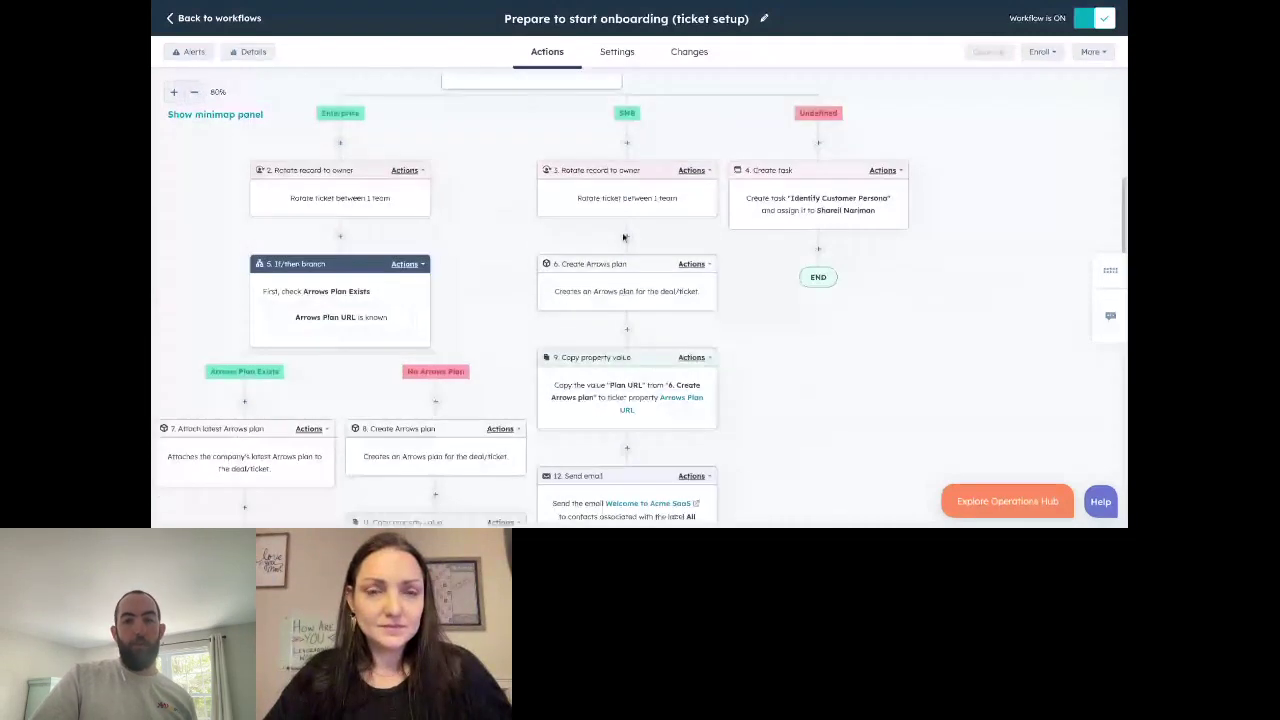
scroll(648, 344, "down", 2)
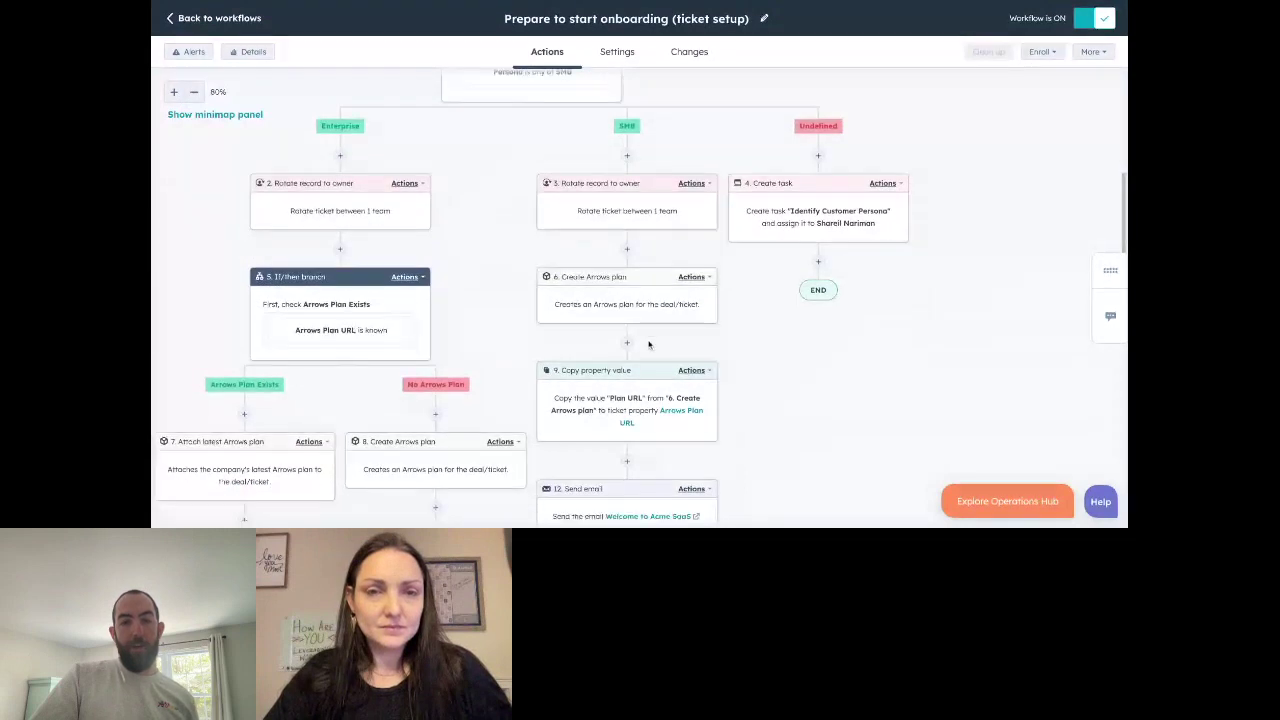
scroll(630, 200, "down", 3)
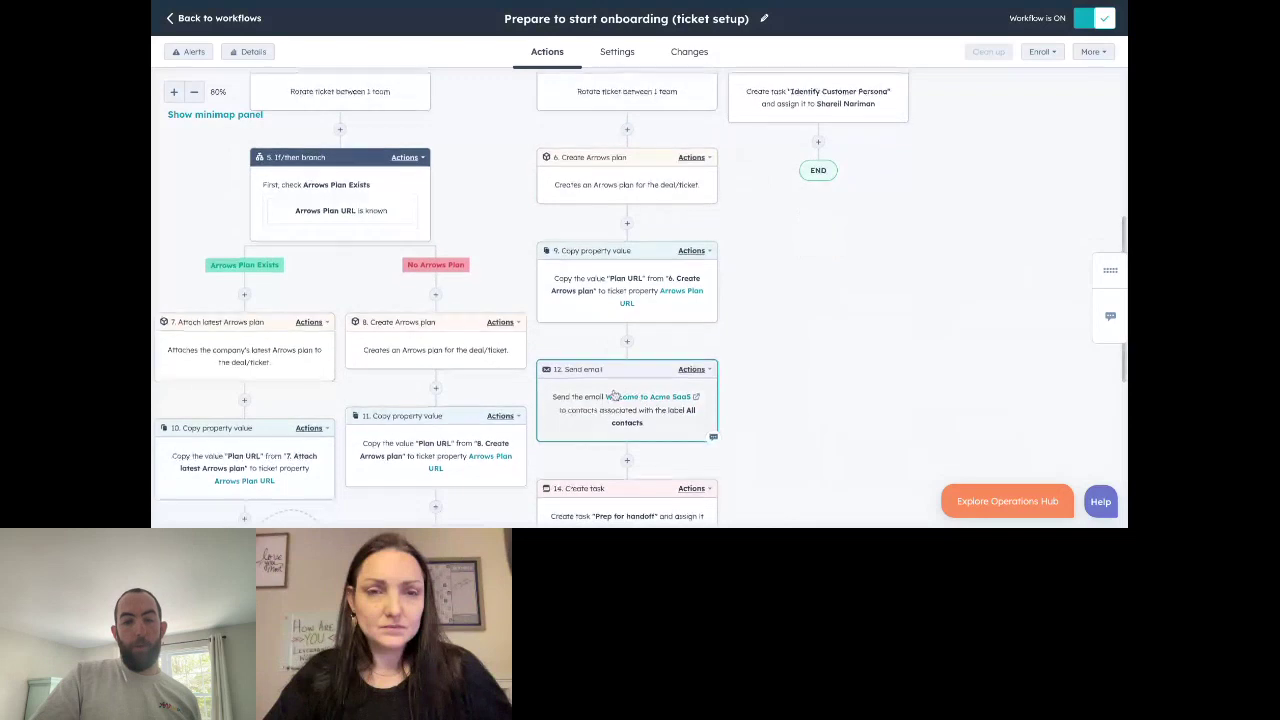
Examine how the Enterprise path's Arrows Plan Exists and No Arrows Plan branches lead to the Prep for handoff task.
scroll(613, 397, "down", 5)
scroll(614, 396, "left", 4)
scroll(615, 396, "left", 1)
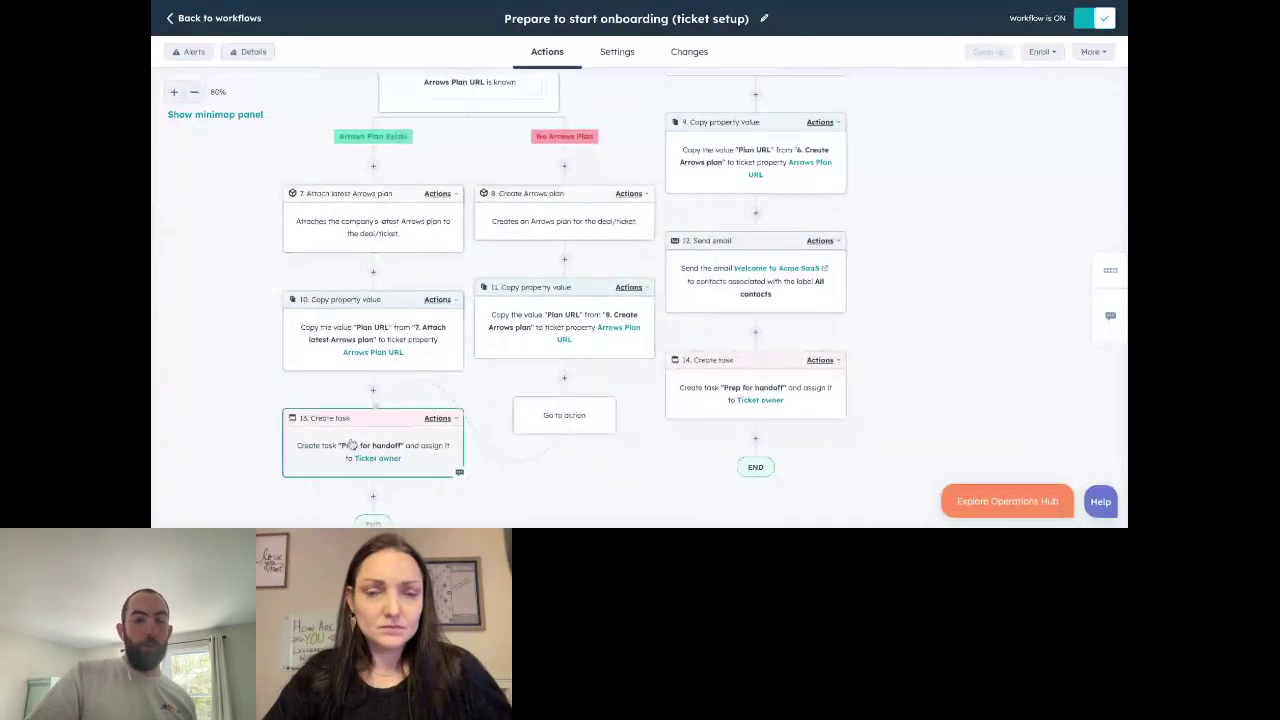
scroll(450, 410, "down", 1)
scroll(516, 401, "up", 1)
scroll(516, 401, "up", 1)
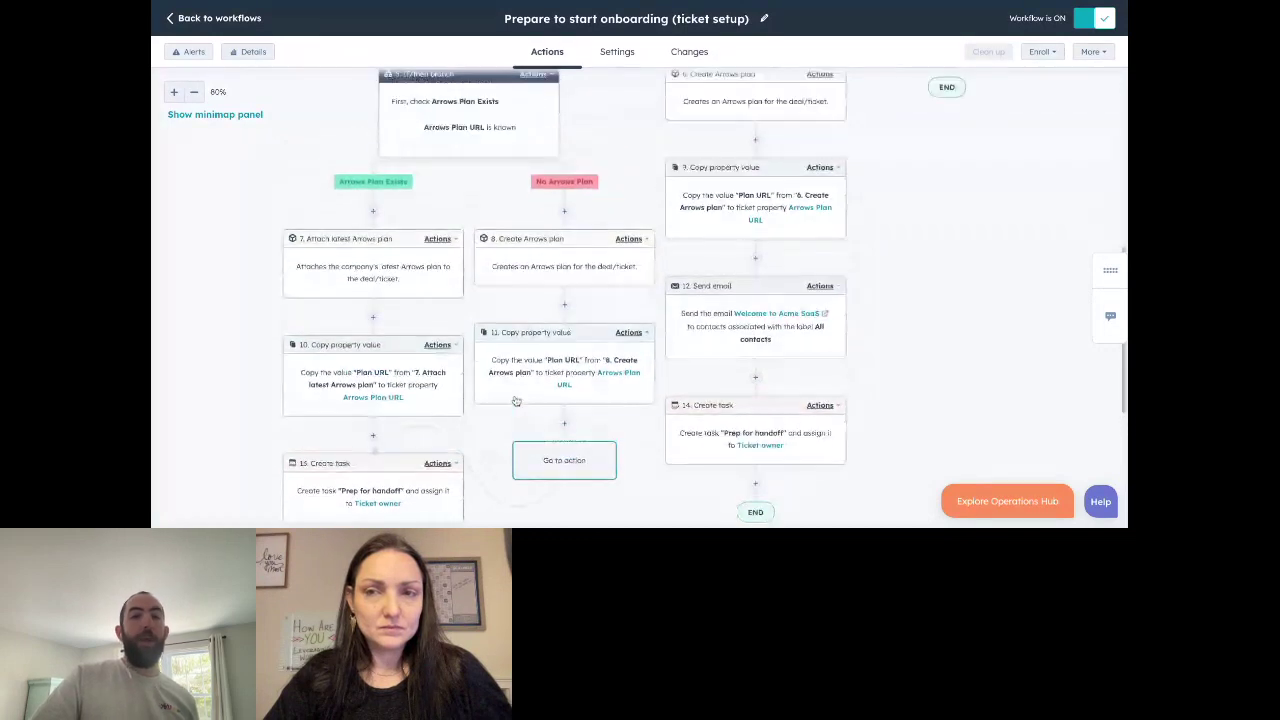
scroll(520, 400, "down", 1)
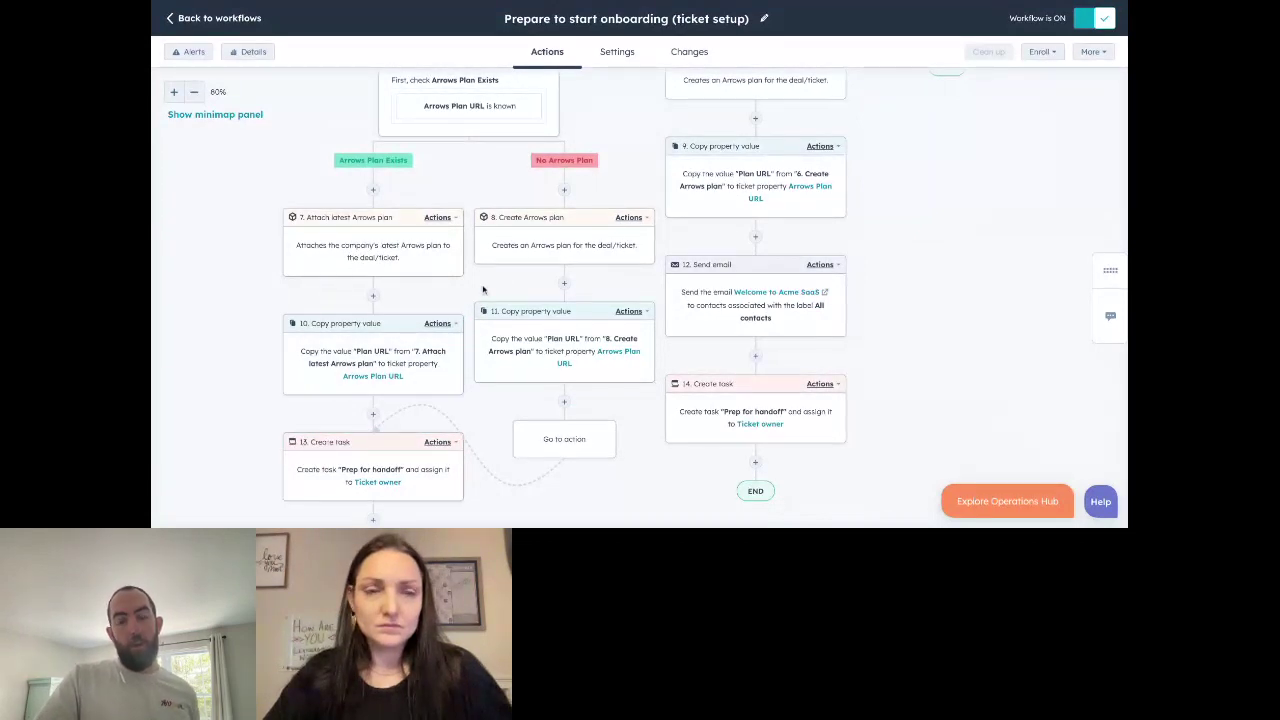
Check the onboarding workflow's ticket enrollment trigger, and switch to the Renewal Pipeline deals board.
scroll(483, 289, "up", 4)
scroll(483, 289, "up", 4)
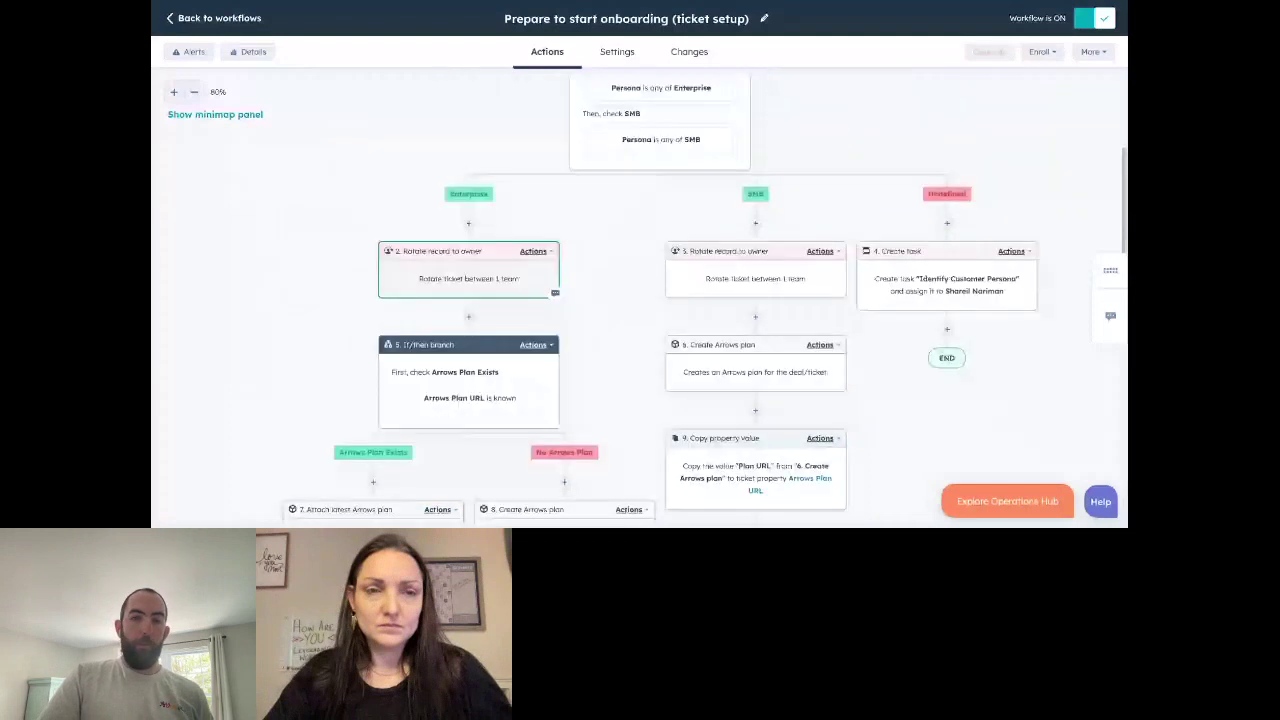
scroll(483, 289, "up", 5)
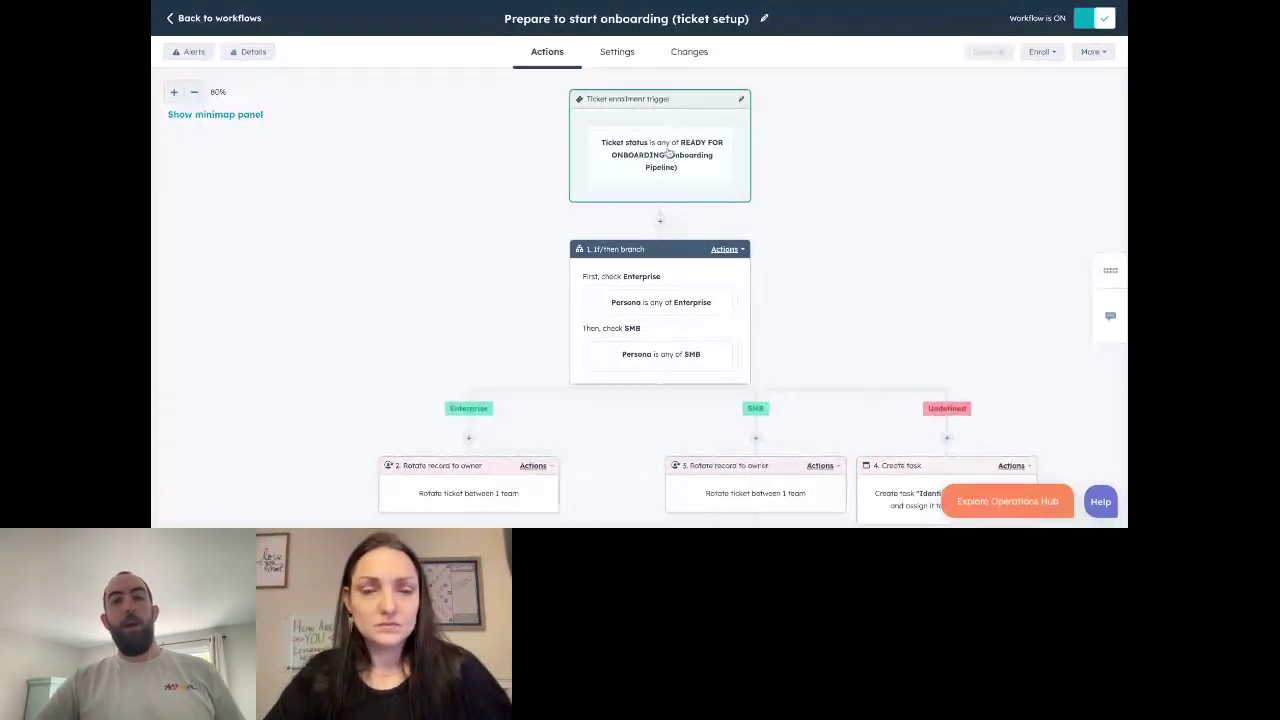
left_click(420, 3)
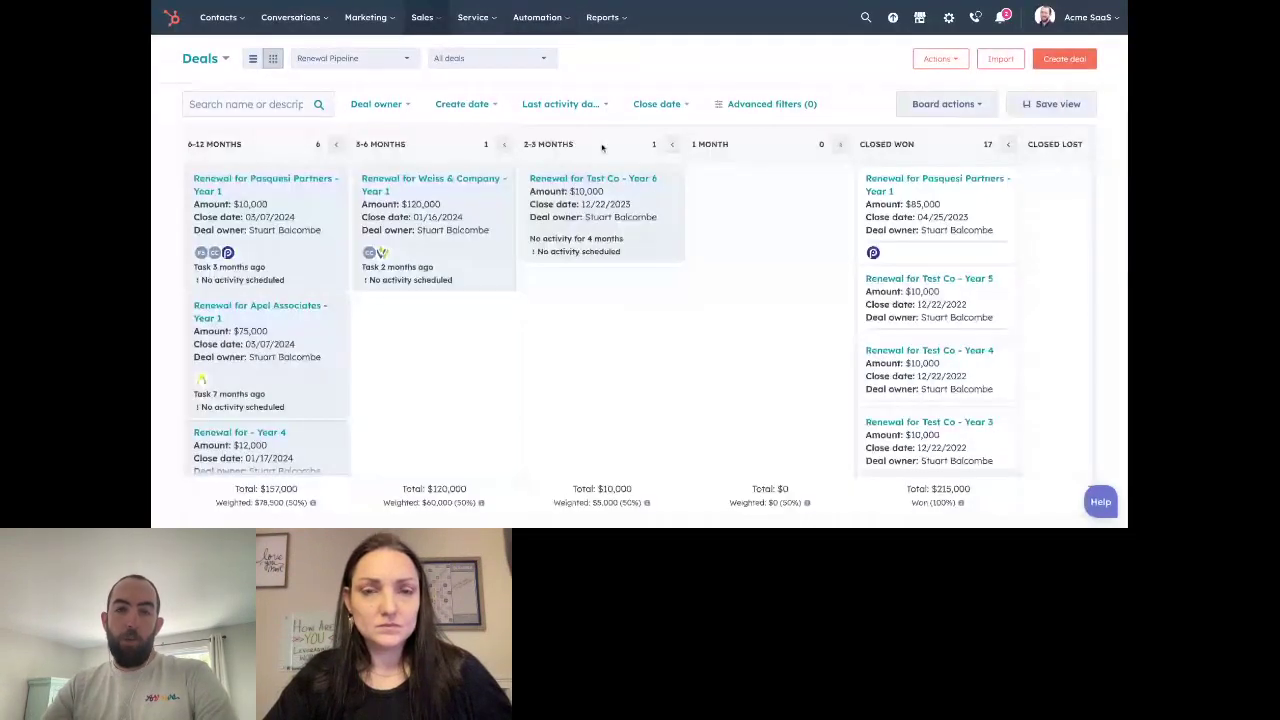